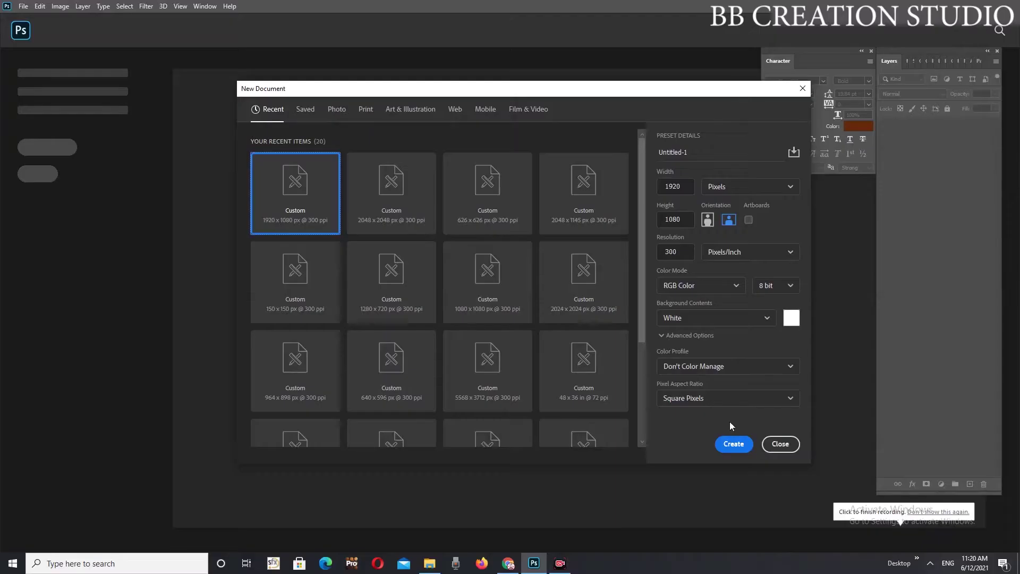
Create a new 1920 × 1080 px, 300 ppi RGB document with a white background
left_click(692, 254)
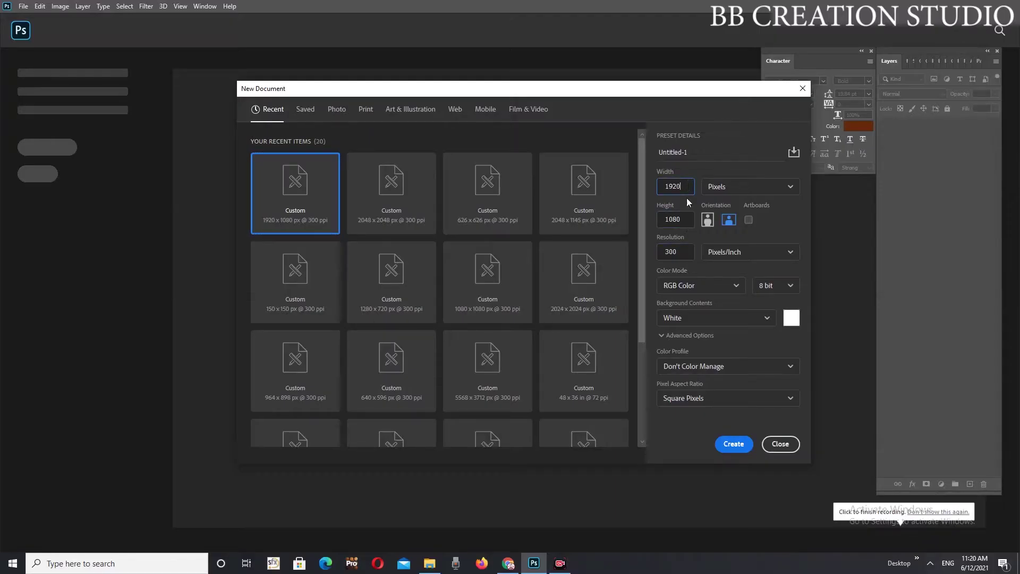
left_click(735, 446)
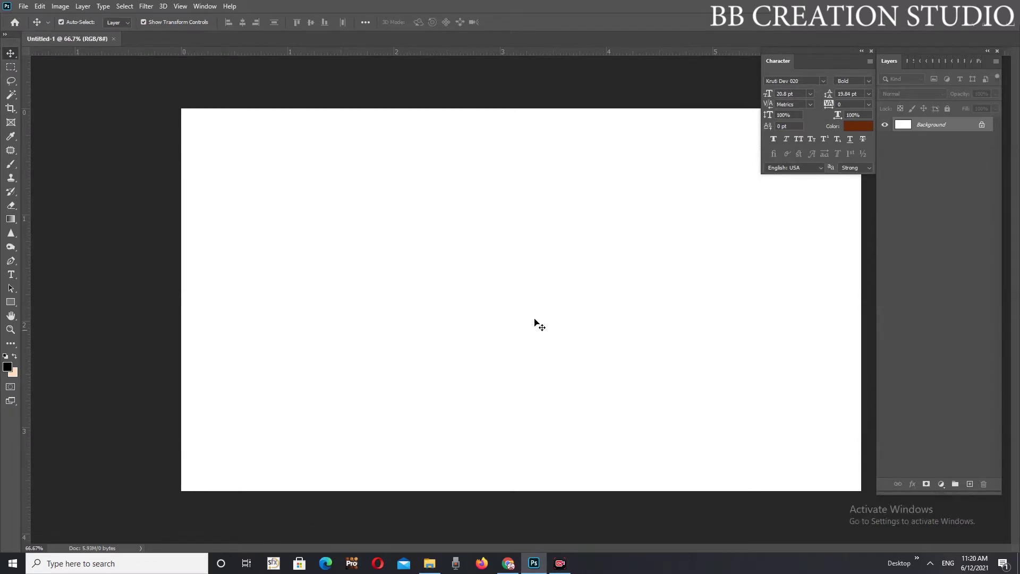
Place the sea-and-clouds photo over the full canvas and rasterize its layer
left_click(429, 564)
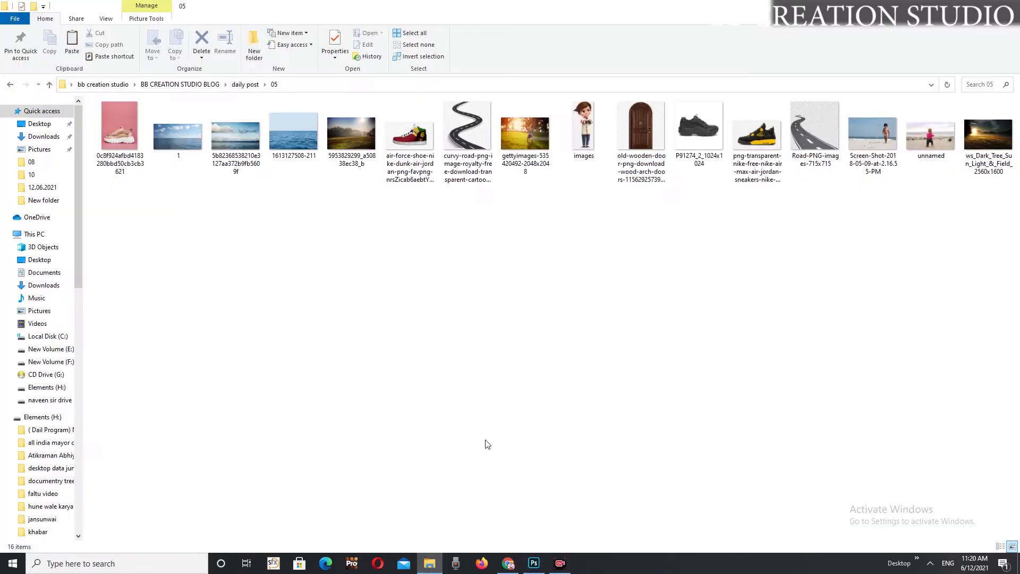
mouse_move(235, 137)
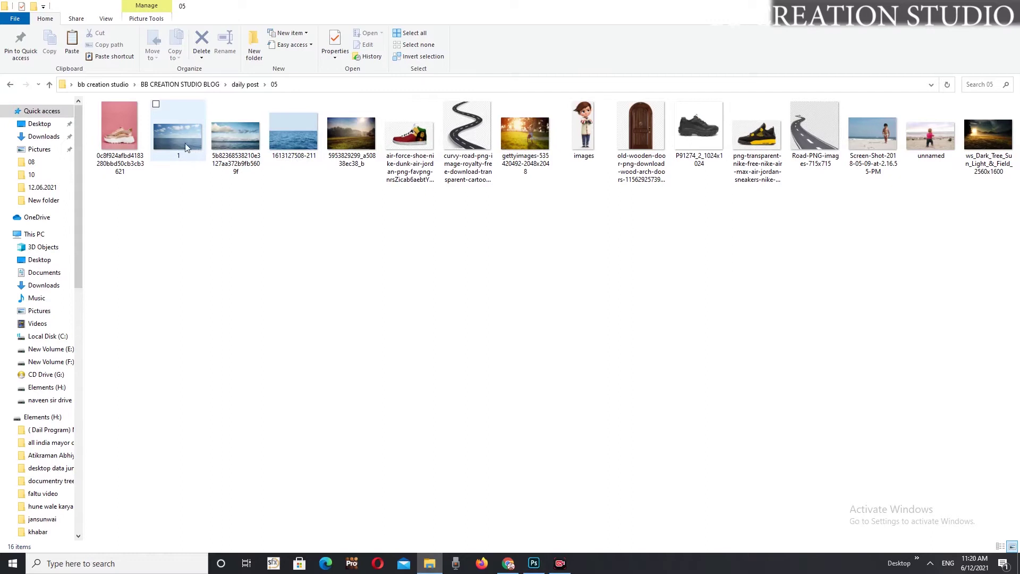
mouse_move(232, 149)
left_mouse_down()
mouse_move(537, 396)
mouse_move(520, 331)
left_mouse_up()
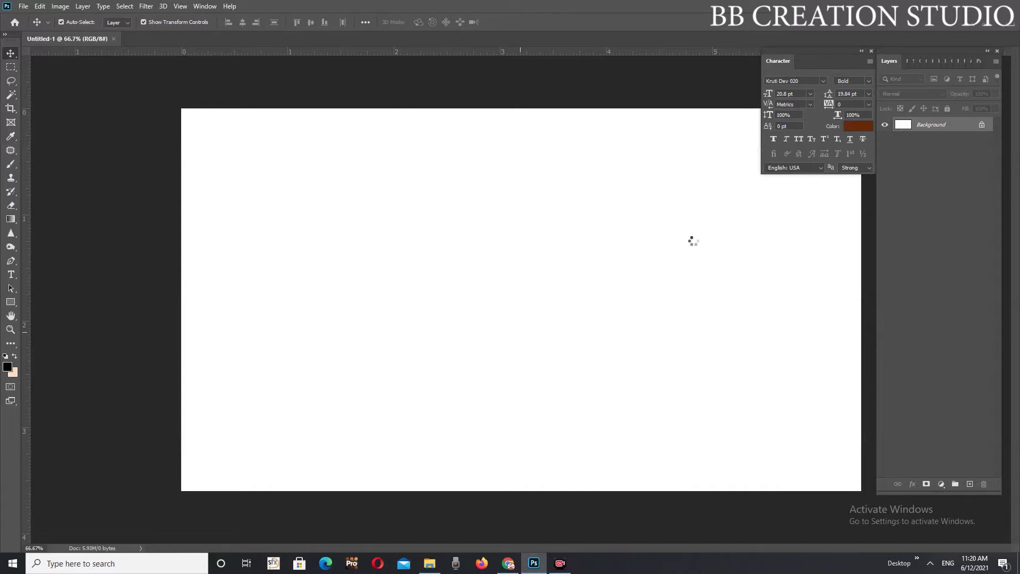
key("Return")
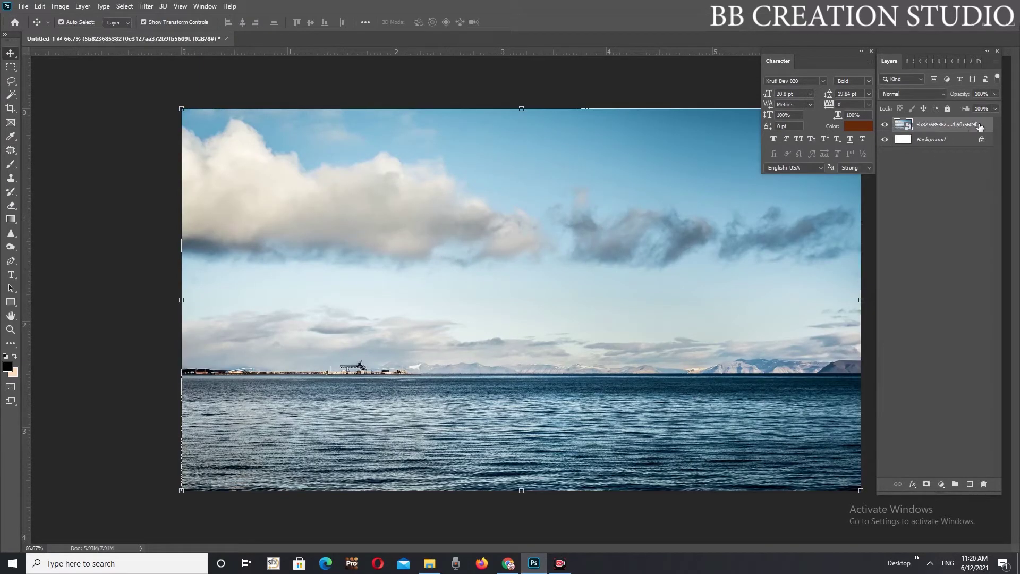
right_click(988, 126)
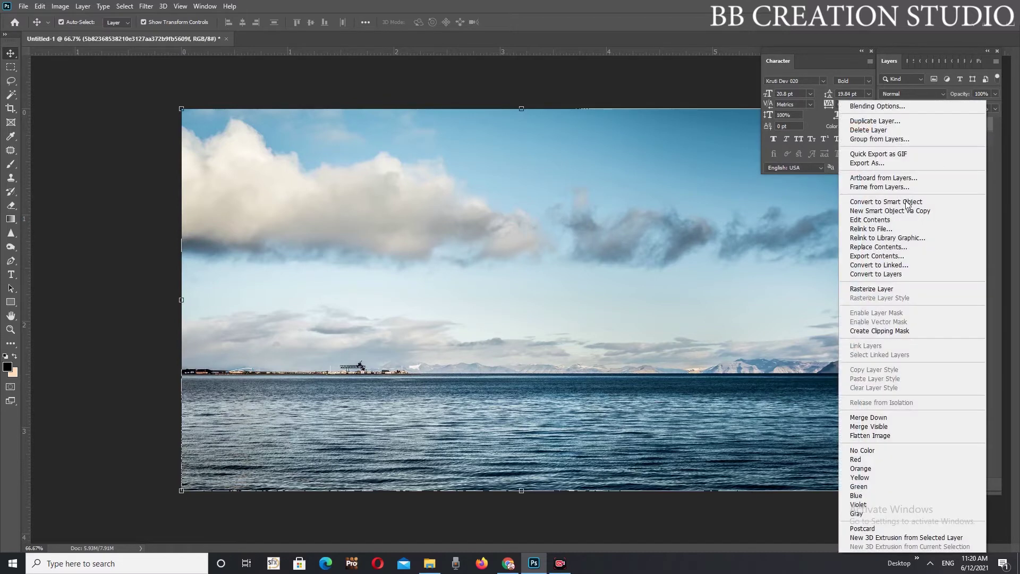
left_click(886, 290)
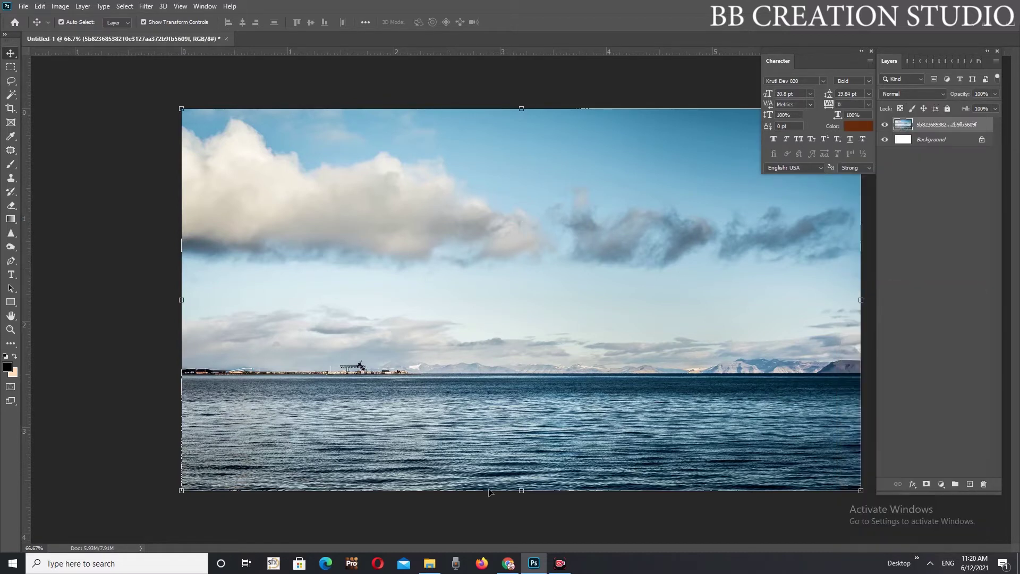
left_click(429, 563)
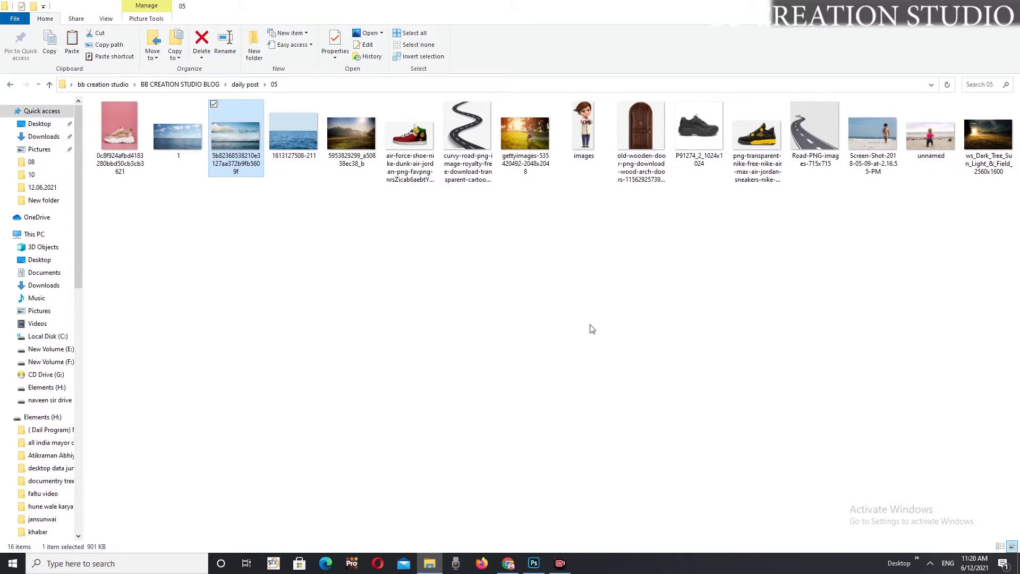
Drag the sneaker, road and wooden door images into the document and commit each placement
left_click(760, 170)
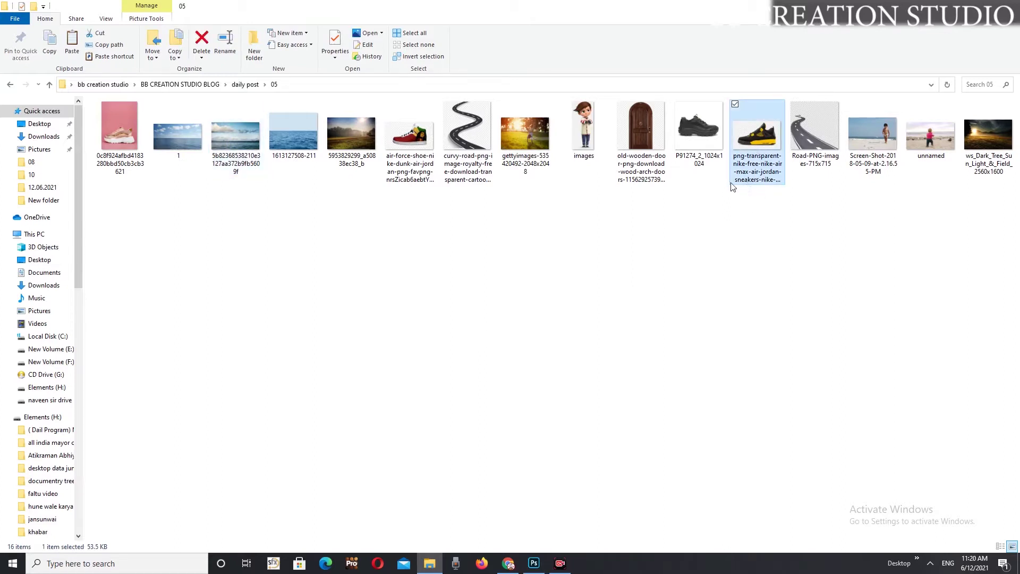
left_click(819, 144, "ctrl")
left_click(647, 141, "ctrl")
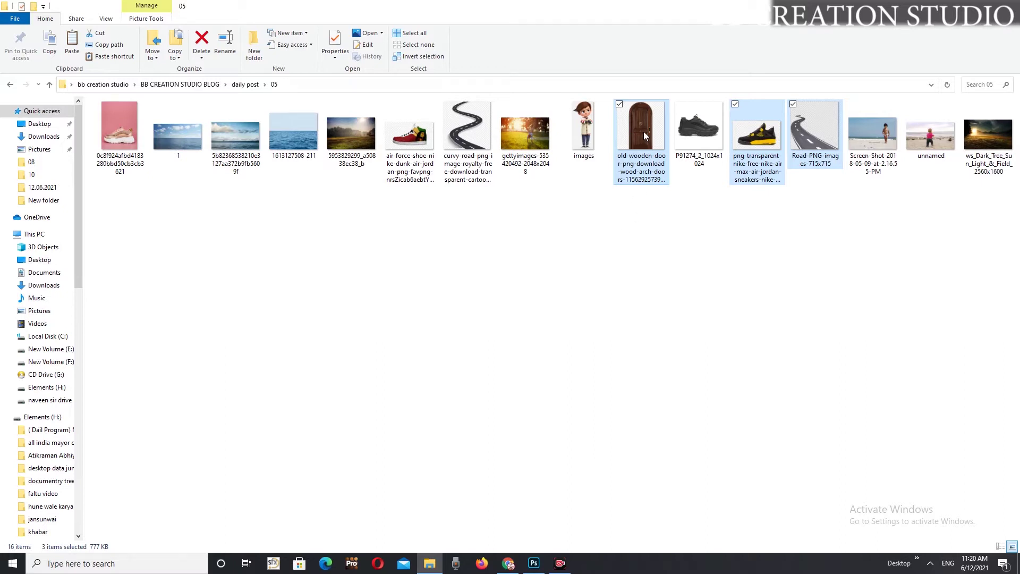
left_click_drag(644, 136, 552, 555)
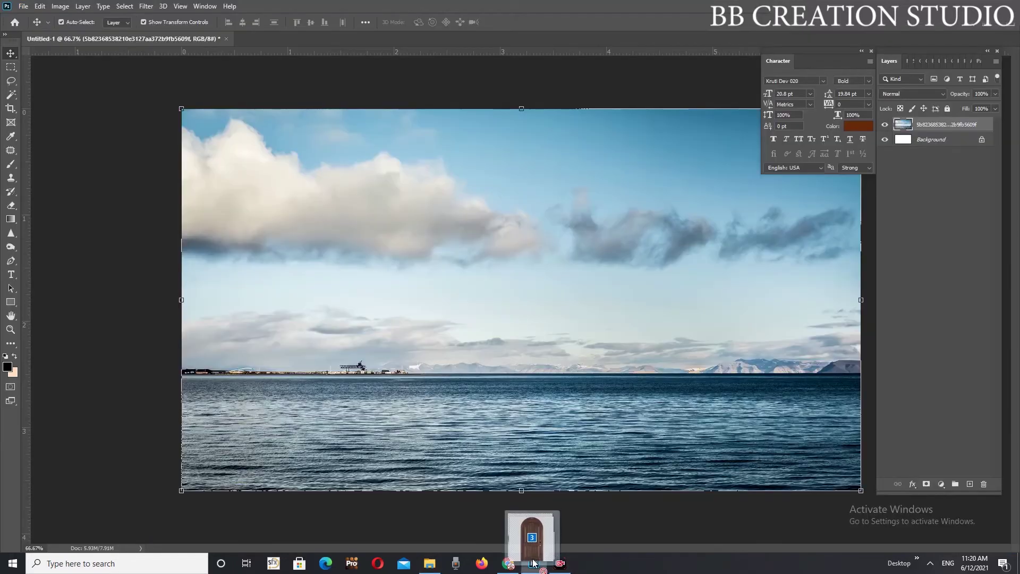
left_click_drag(552, 555, 491, 339)
left_click(521, 21)
left_click(517, 21)
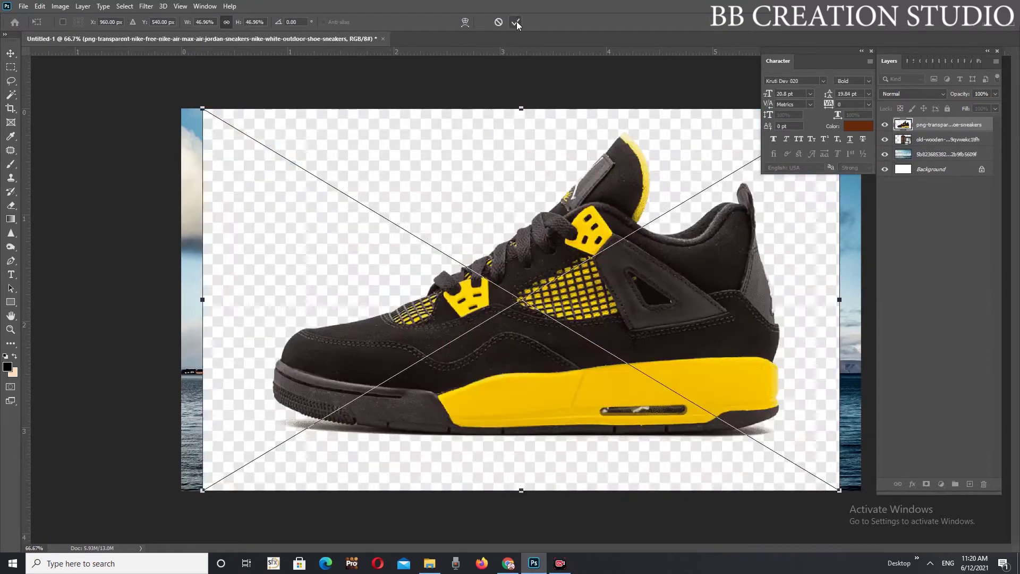
left_click(516, 21)
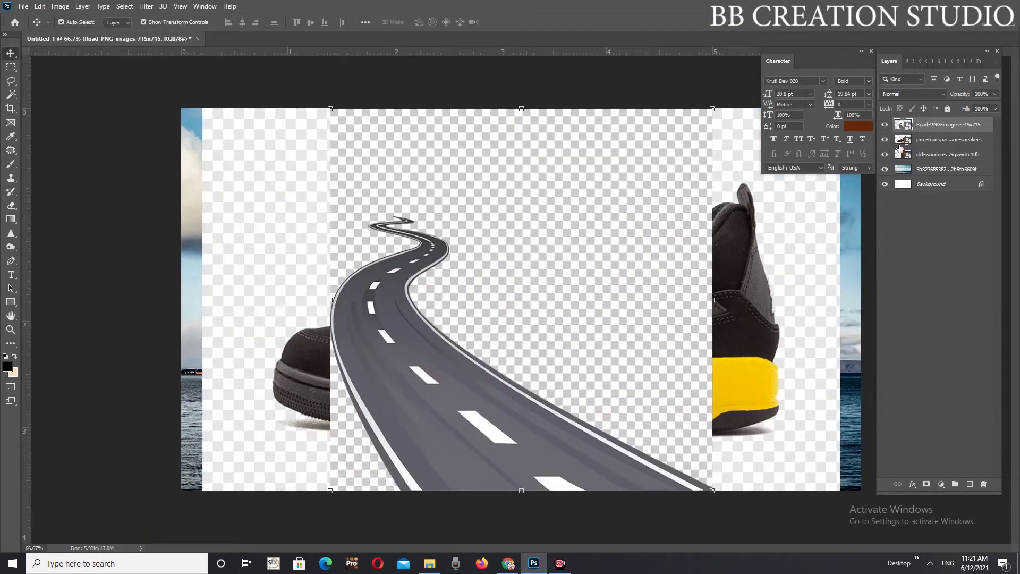
Rasterize the road, sneaker and door layers together
left_click(951, 155, "shift")
right_click(950, 156)
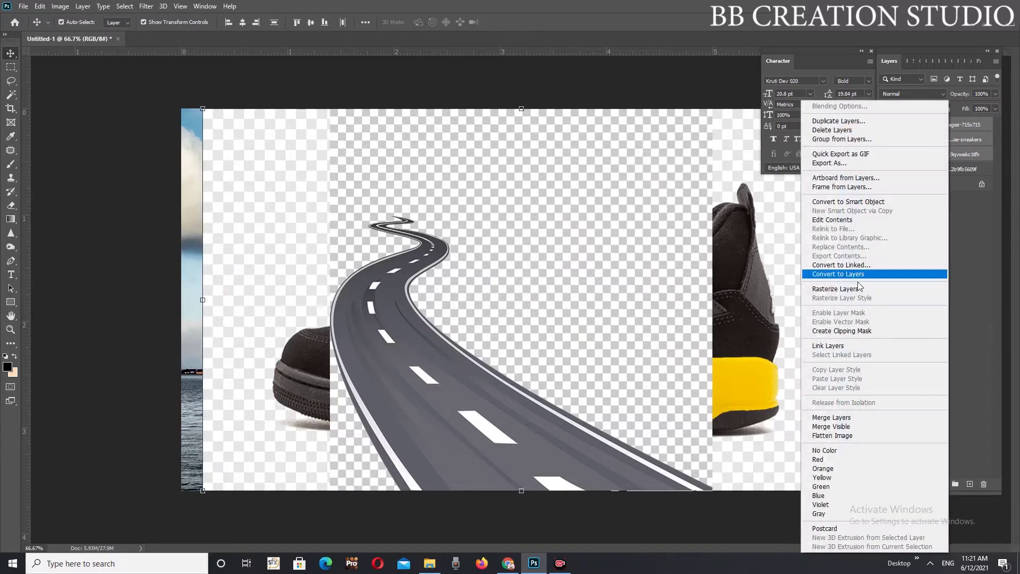
left_click(839, 289)
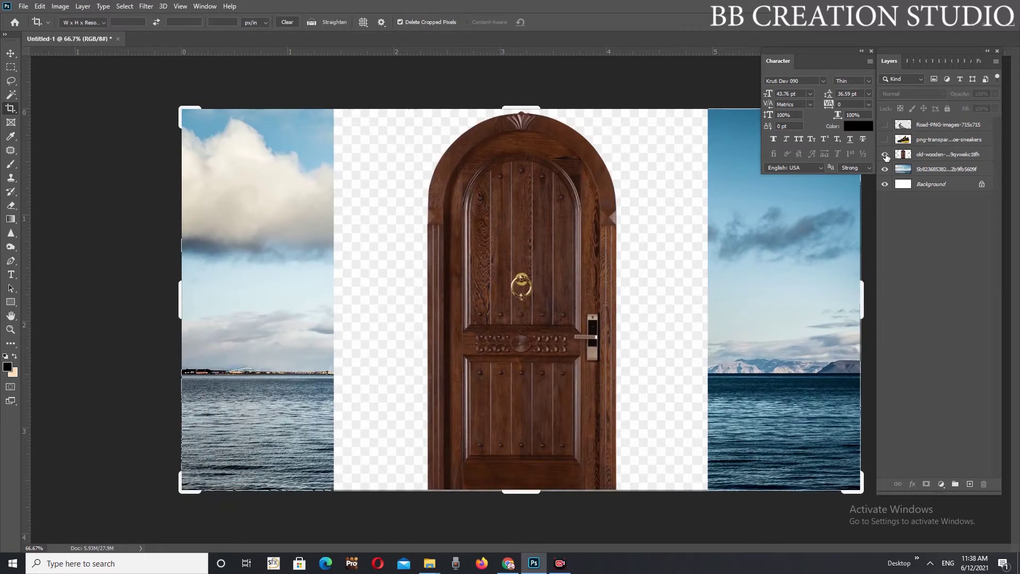
Hide the door, show the sneaker, and delete its checkerboard backdrop with the Magic Wand
left_click(885, 155)
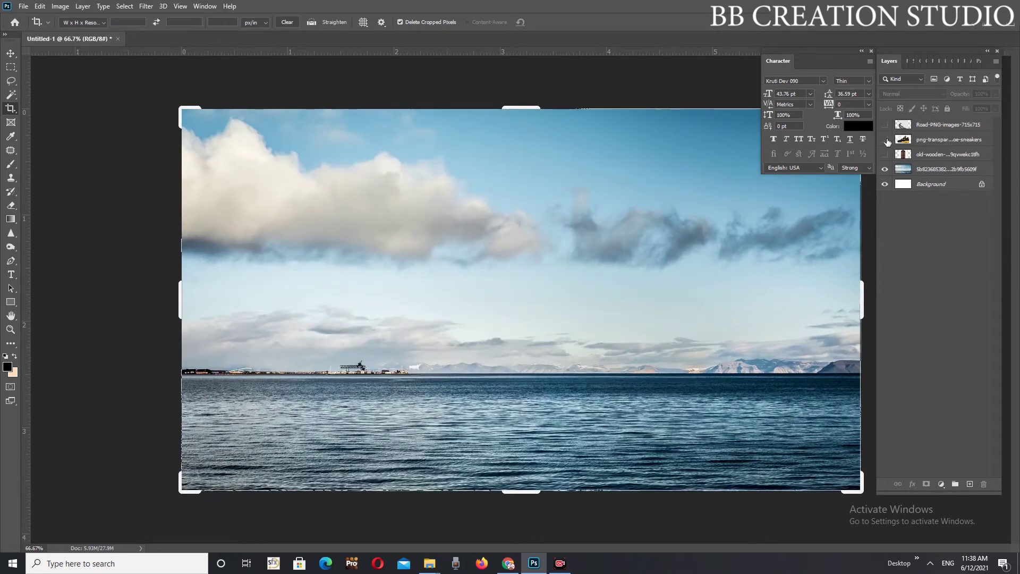
left_click(885, 140)
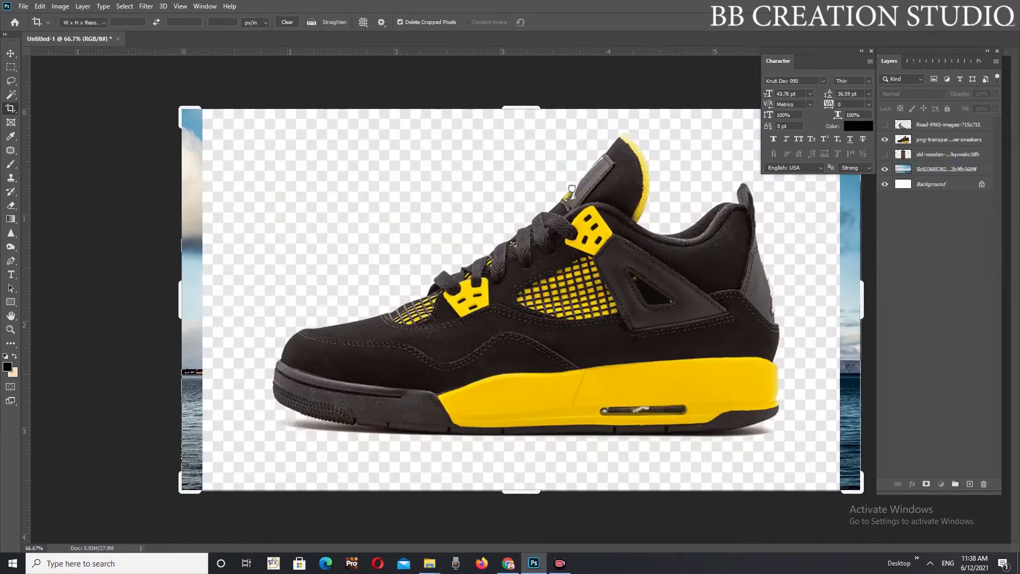
key("ctrl+bracketleft")
left_click(11, 94)
left_click(361, 215)
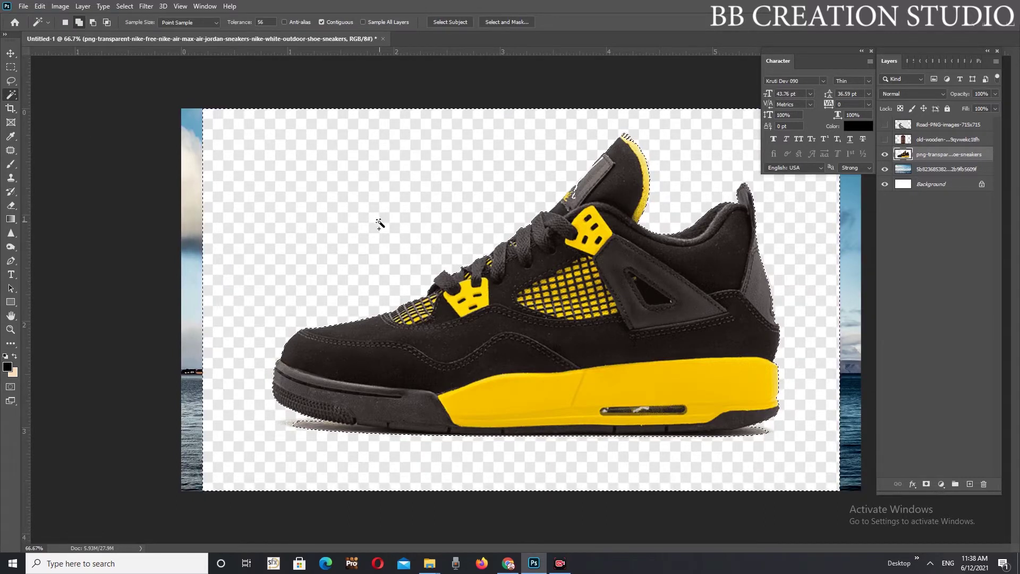
key("Delete")
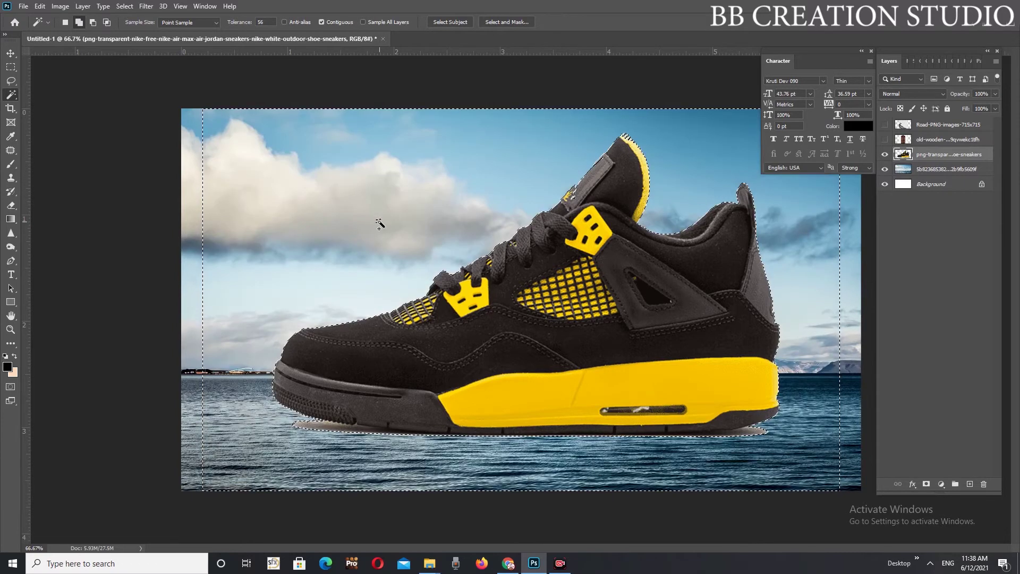
key("ctrl+d")
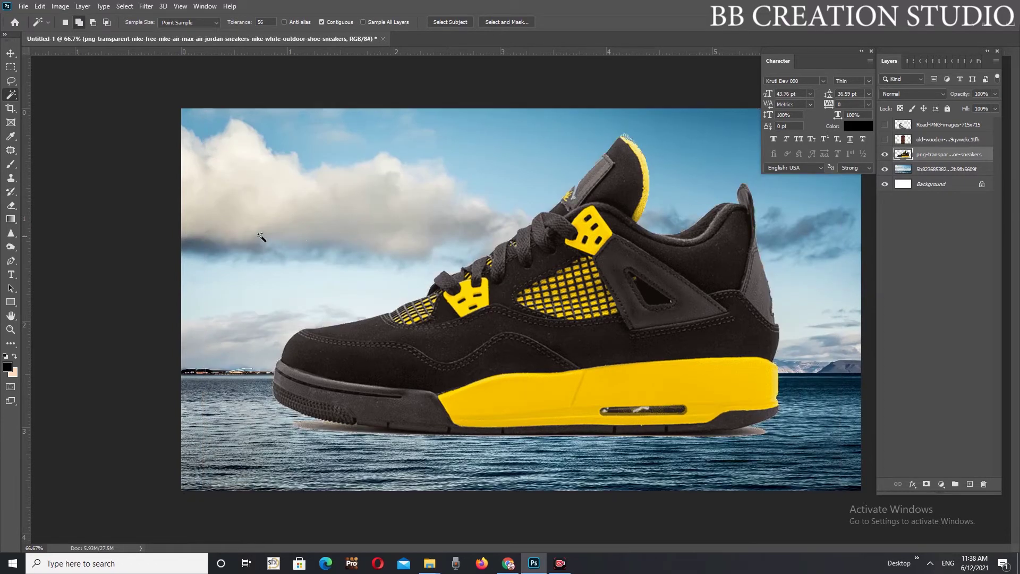
key("ctrl+minus")
left_click(11, 54)
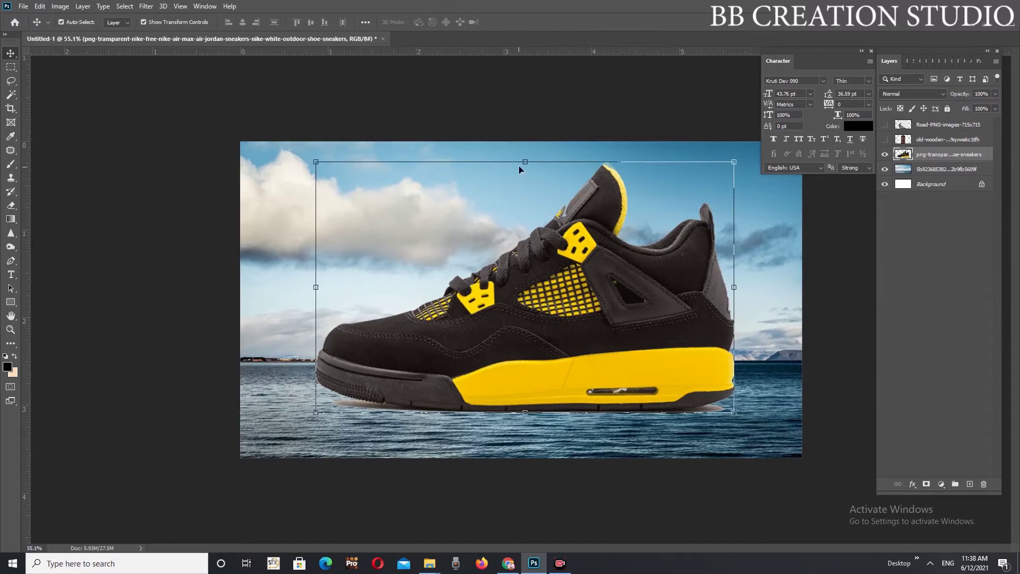
Scale the sneaker down onto the sea, flip it horizontally, and commit the transform
mouse_move(526, 160)
left_mouse_down()
mouse_move(539, 234)
mouse_move(570, 305)
left_mouse_up()
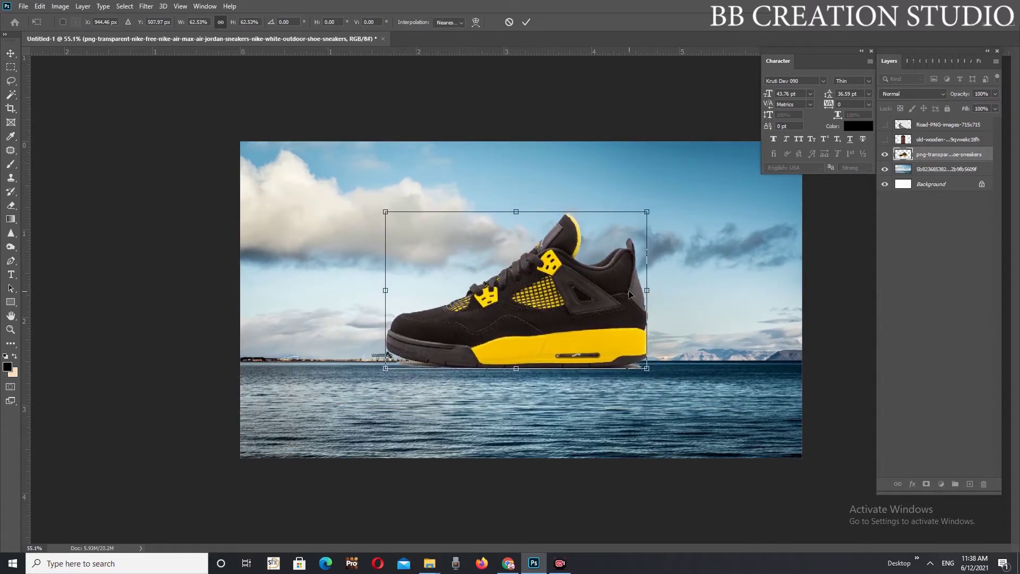
right_click(611, 291)
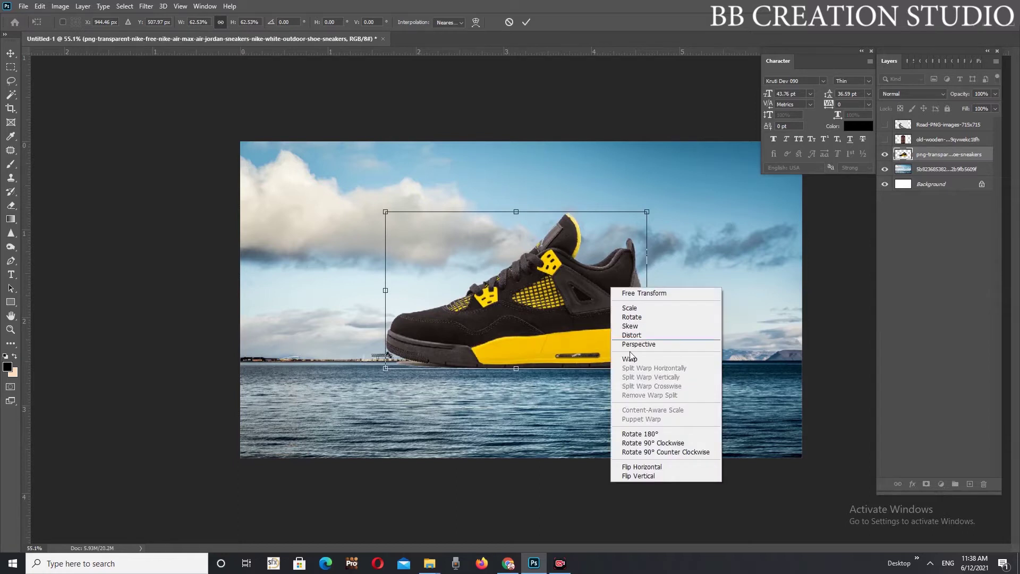
left_click(638, 466)
left_click_drag(517, 210, 514, 173)
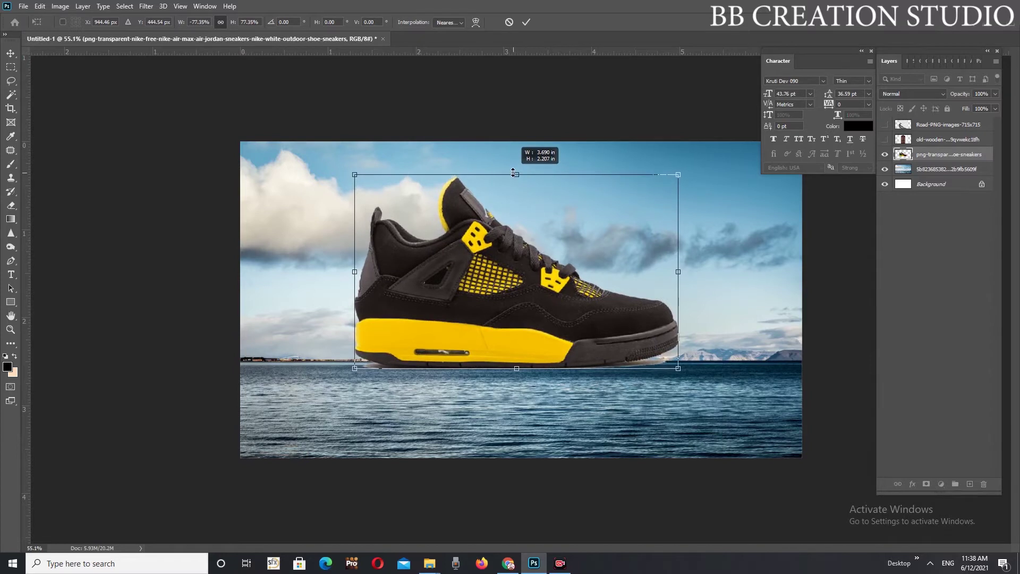
left_click(525, 24)
scroll(531, 319, "up", 5)
Erase the light fringe under the sole with a small eraser raised to 100% opacity
key("e")
key("bracketleft")
key("bracketleft")
key("bracketleft")
scroll(716, 408, "up", 5)
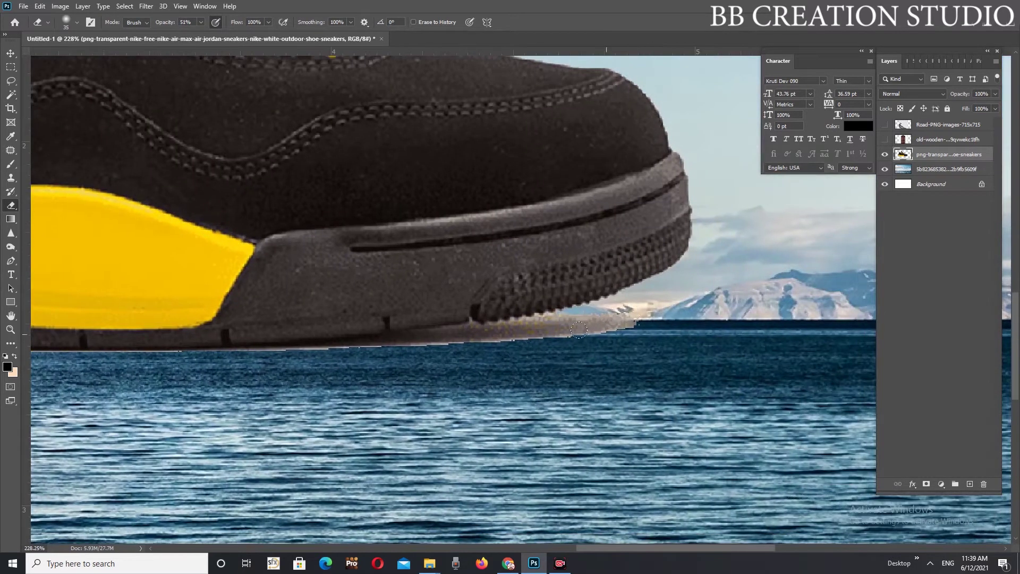
left_click_drag(622, 320, 450, 347)
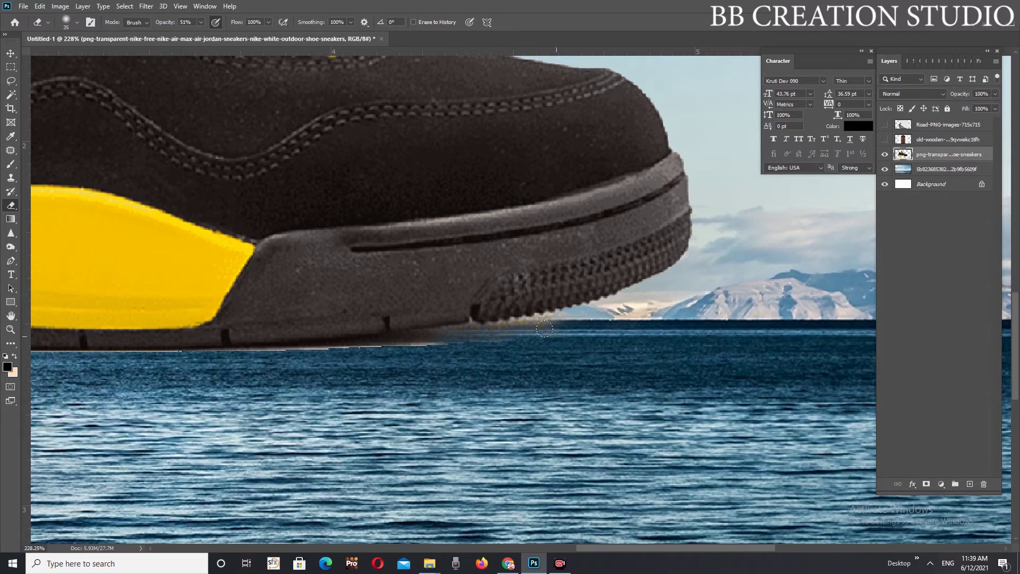
left_click_drag(530, 335, 421, 345)
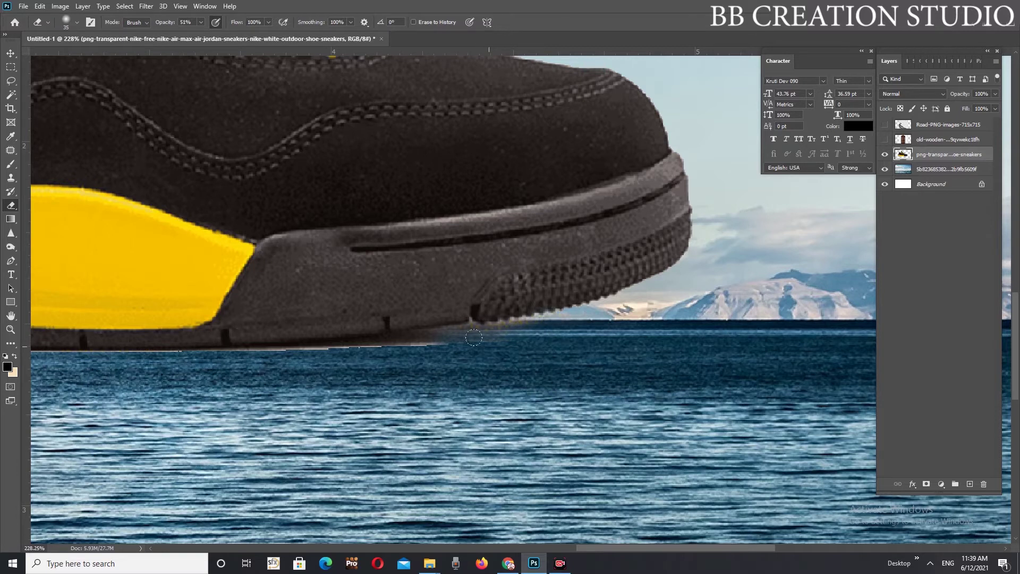
left_click_drag(421, 344, 438, 341)
left_click_drag(373, 354, 521, 282)
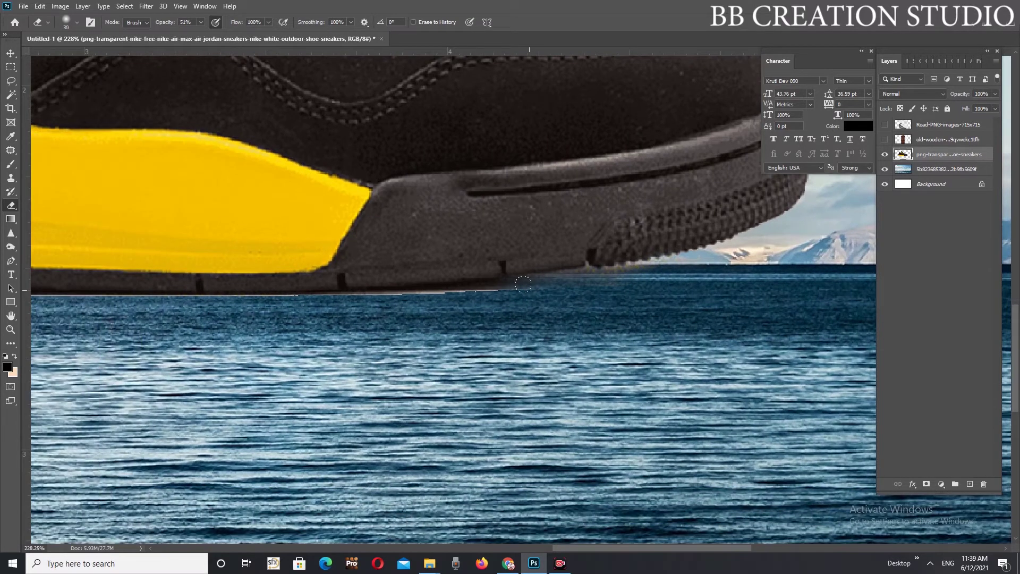
scroll(501, 288, "up", 3)
left_click_drag(470, 280, 472, 278)
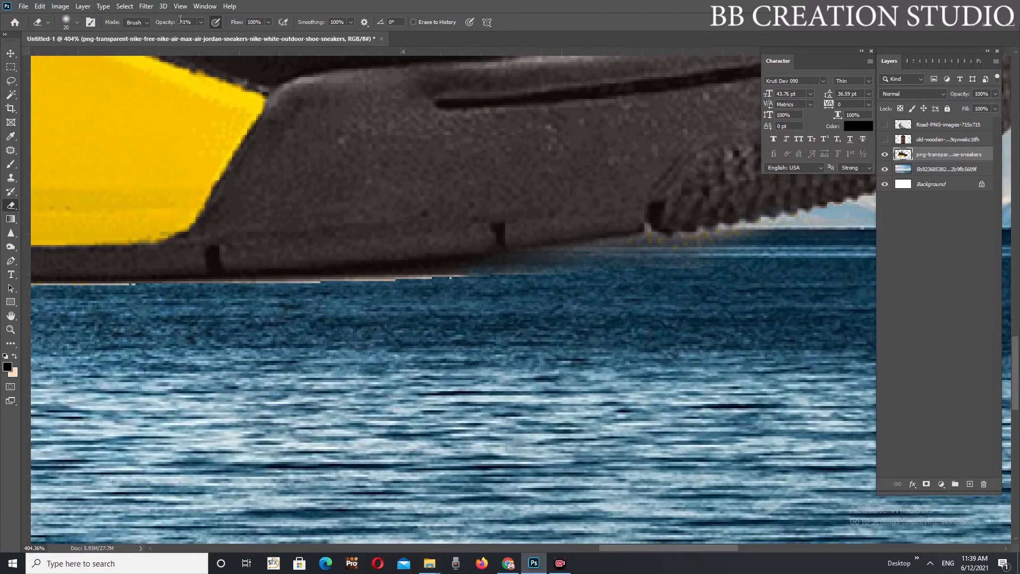
left_click_drag(159, 27, 262, 34)
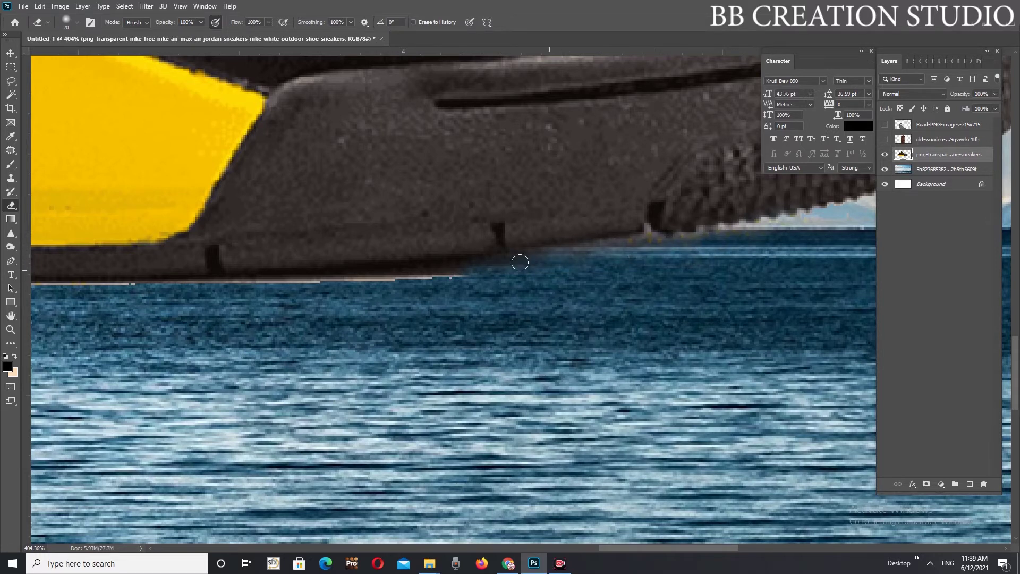
left_click_drag(407, 282, 721, 217)
Erase the pale fringe along the sole with straight-line eraser strokes, toe included
key("bracketleft")
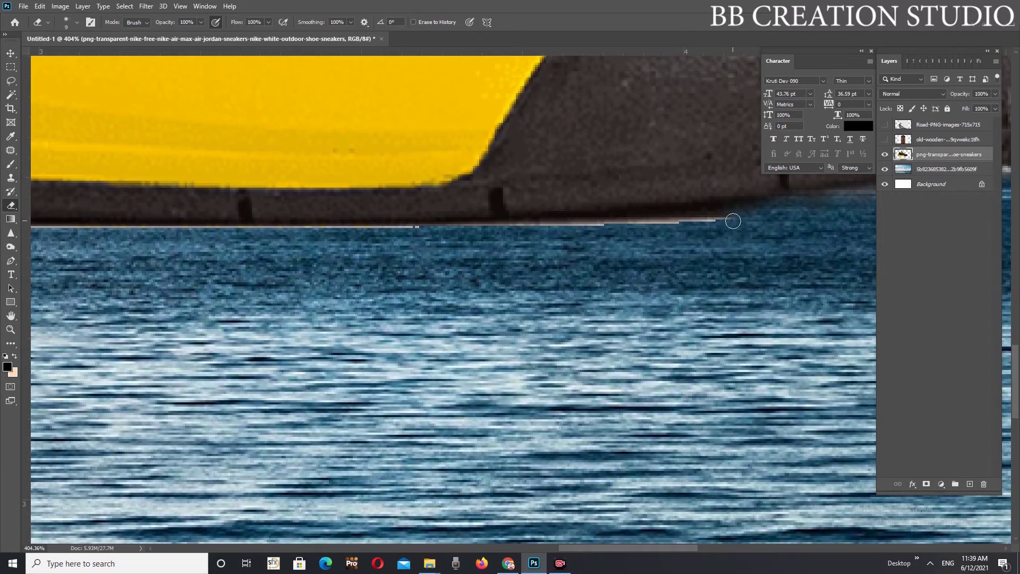
left_click(507, 232, "shift")
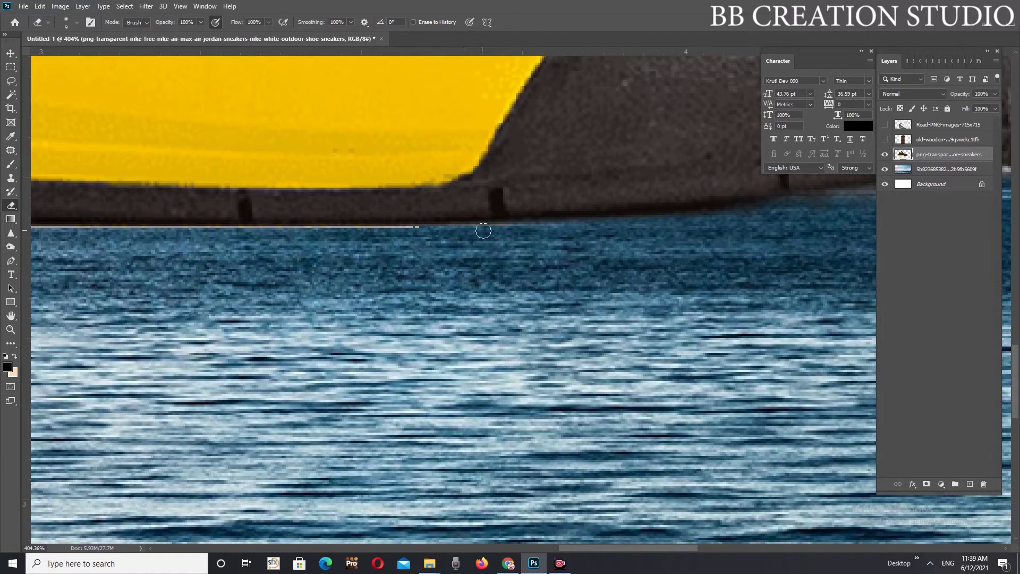
scroll(584, 228, "left", 5)
scroll(645, 232, "left", 1)
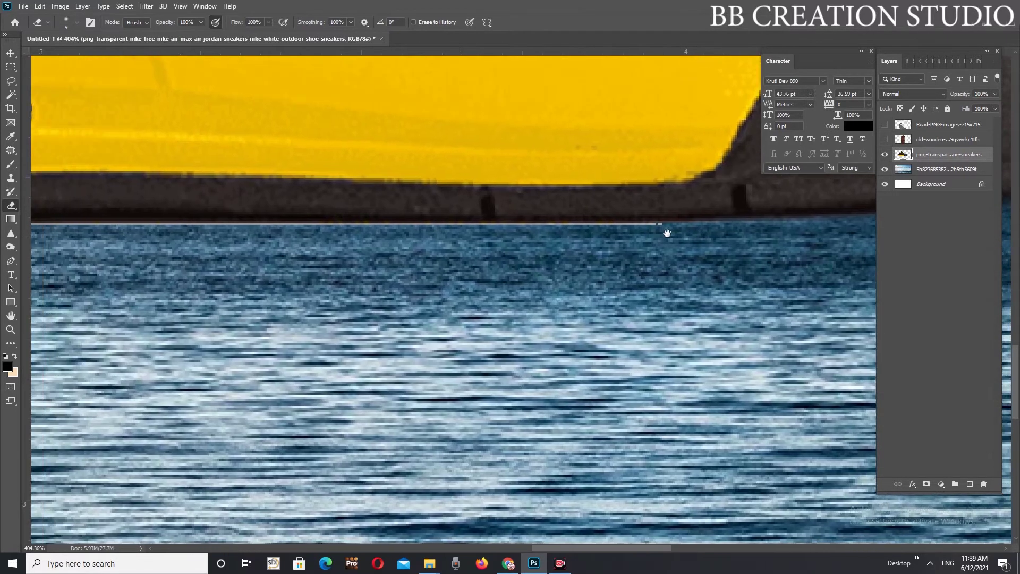
scroll(665, 232, "left", 2)
left_click(185, 229, "shift")
scroll(679, 262, "left", 5)
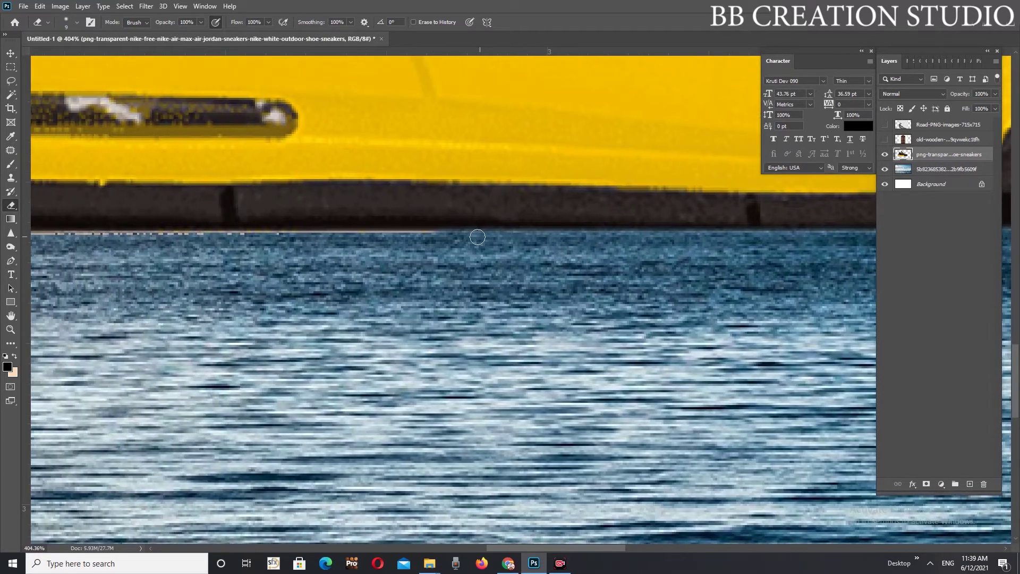
left_click(226, 238, "shift")
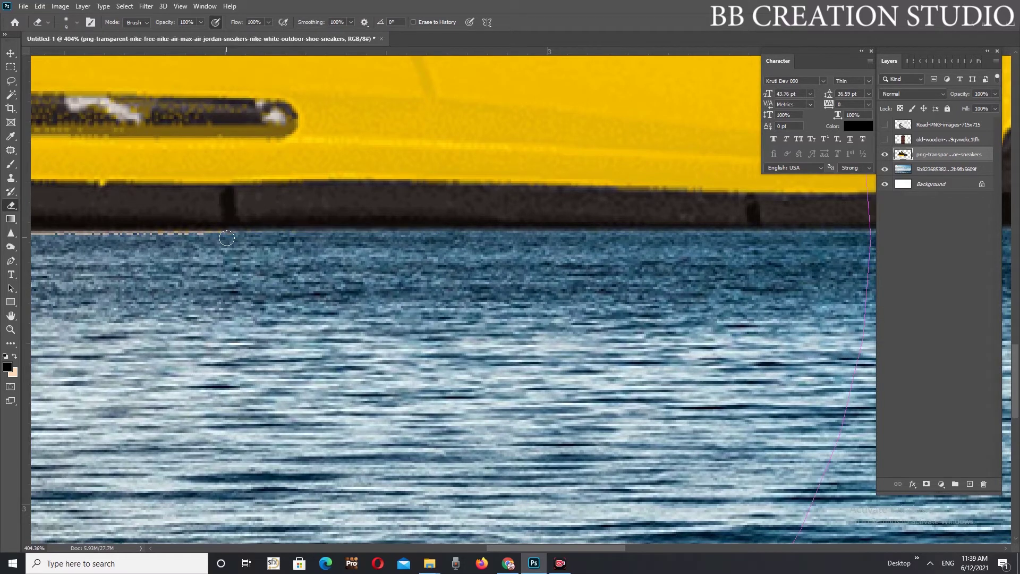
left_click_drag(226, 238, 613, 247)
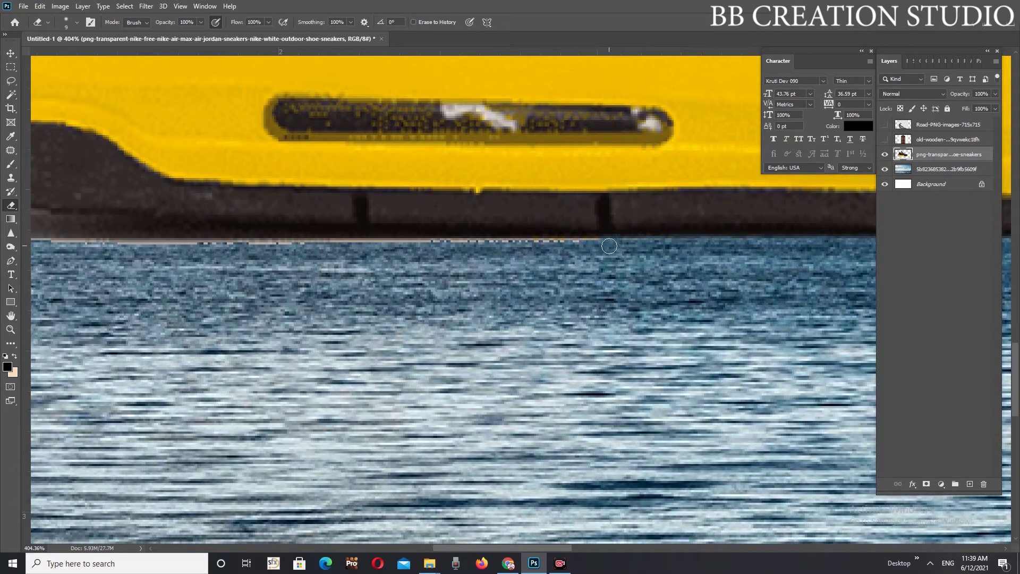
left_click(373, 246, "shift")
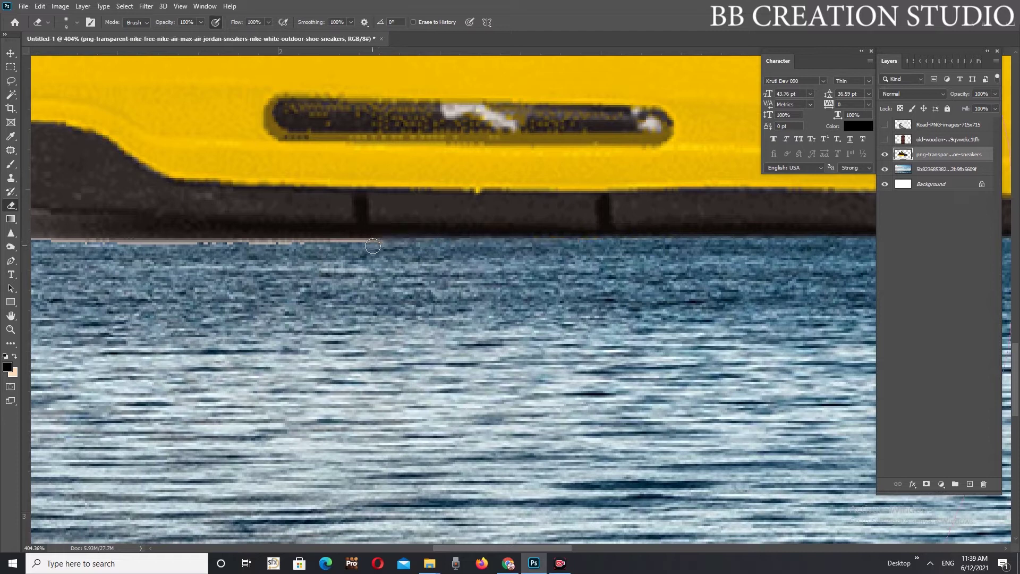
mouse_move(572, 246)
left_mouse_down()
mouse_move(652, 259)
mouse_move(579, 260)
left_mouse_up()
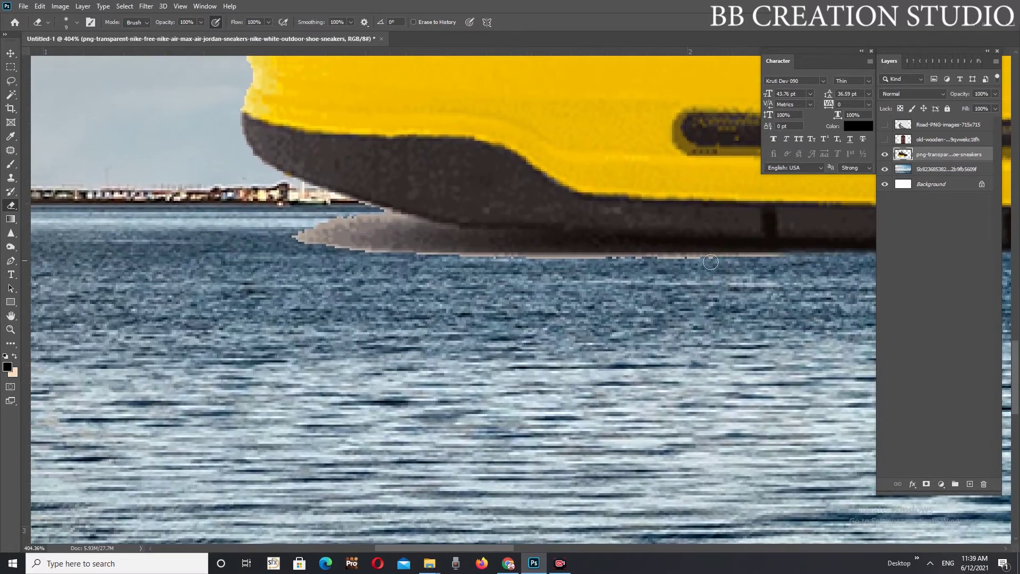
left_click(557, 259, "shift")
With a larger eraser, remove the grey smudge and dark edge, undoing a stray stroke
key("bracketright")
key("bracketright")
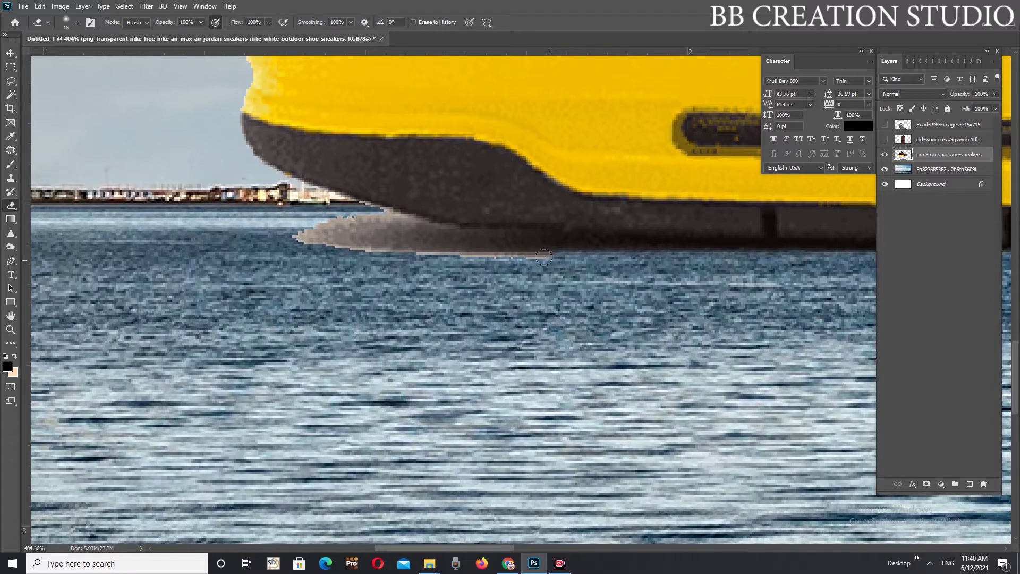
key("bracketright")
left_click_drag(494, 252, 473, 252)
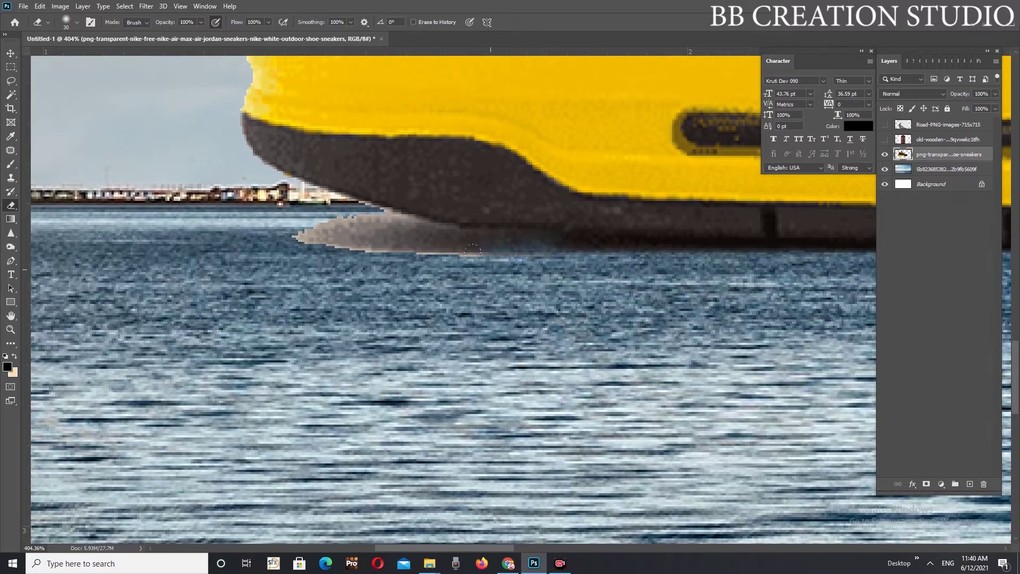
mouse_move(371, 240)
left_mouse_down()
mouse_move(343, 218)
mouse_move(408, 236)
left_mouse_up()
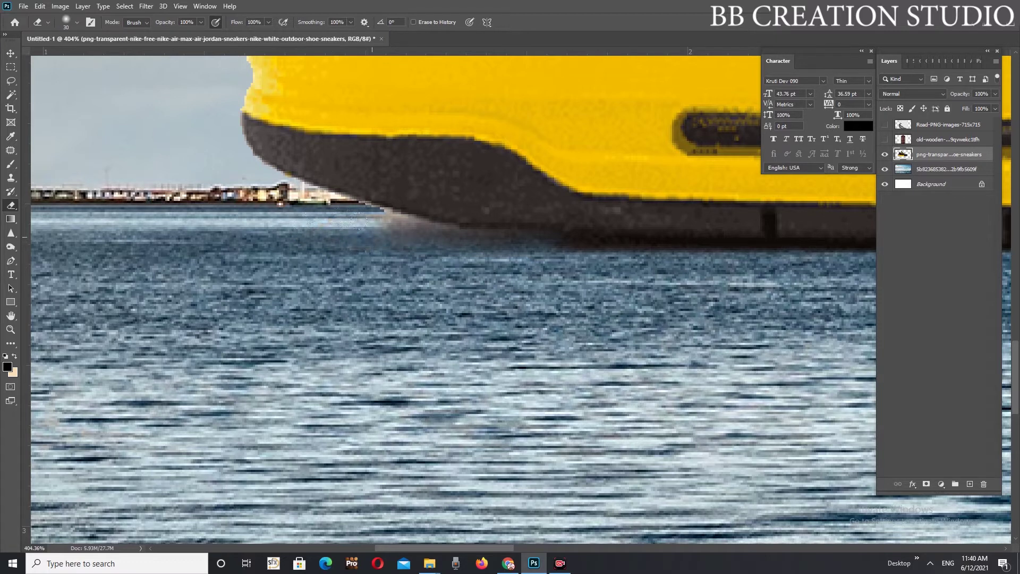
left_click_drag(350, 218, 353, 219)
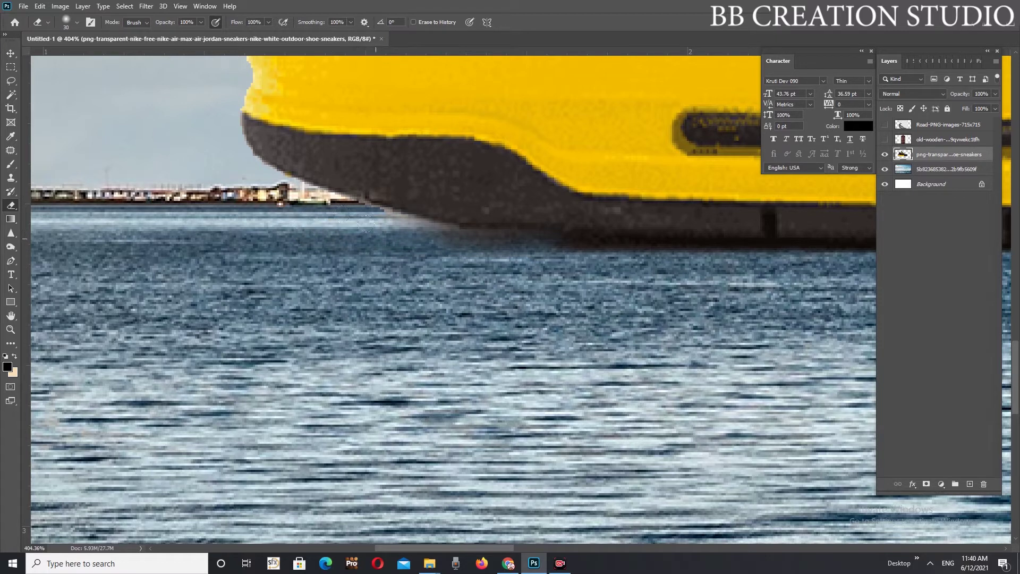
mouse_move(559, 254)
left_mouse_down()
mouse_move(610, 258)
mouse_move(113, 291)
left_mouse_up()
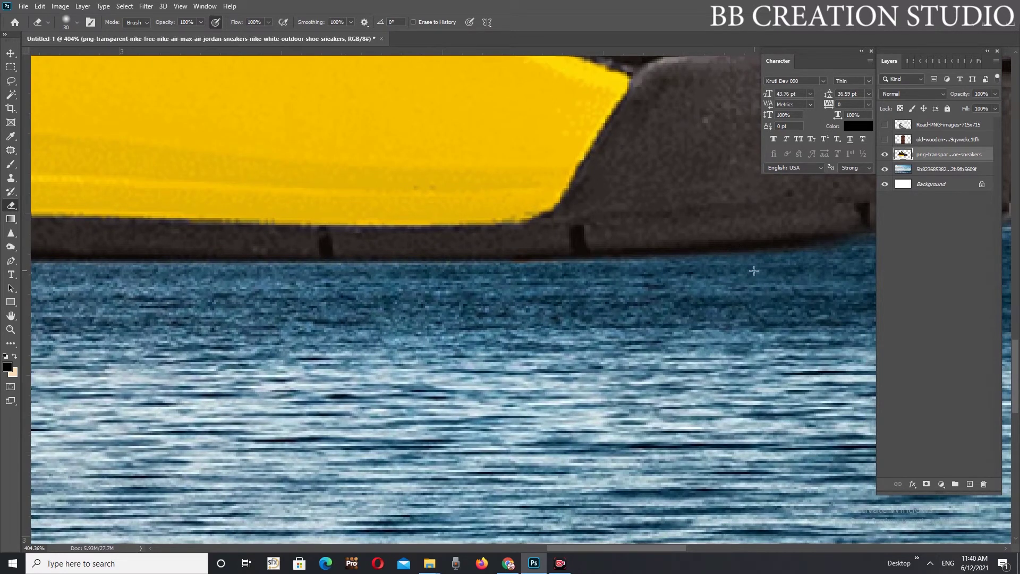
left_click(755, 270)
left_click_drag(751, 261, 748, 263)
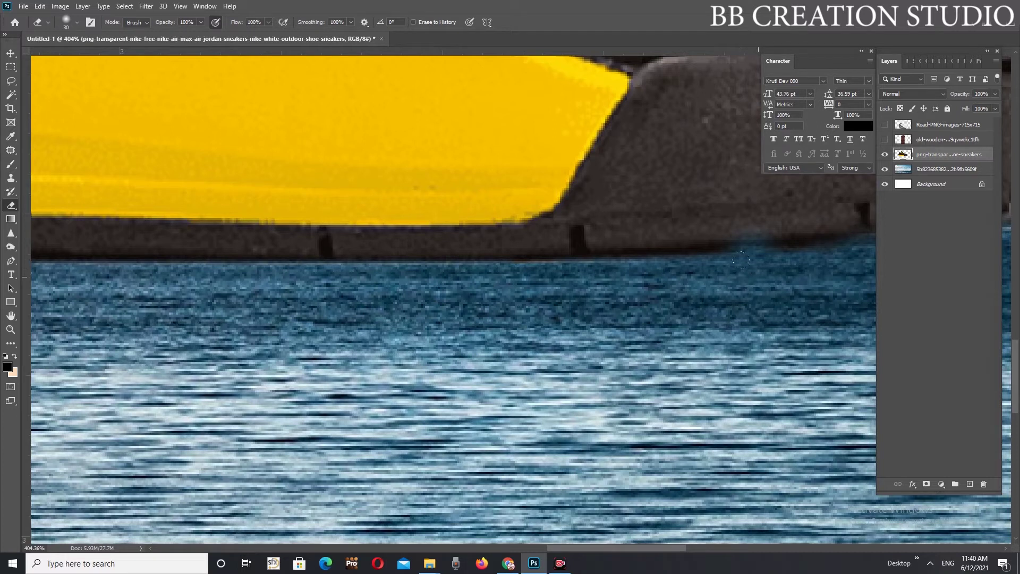
key("ctrl+z")
key("ctrl+z")
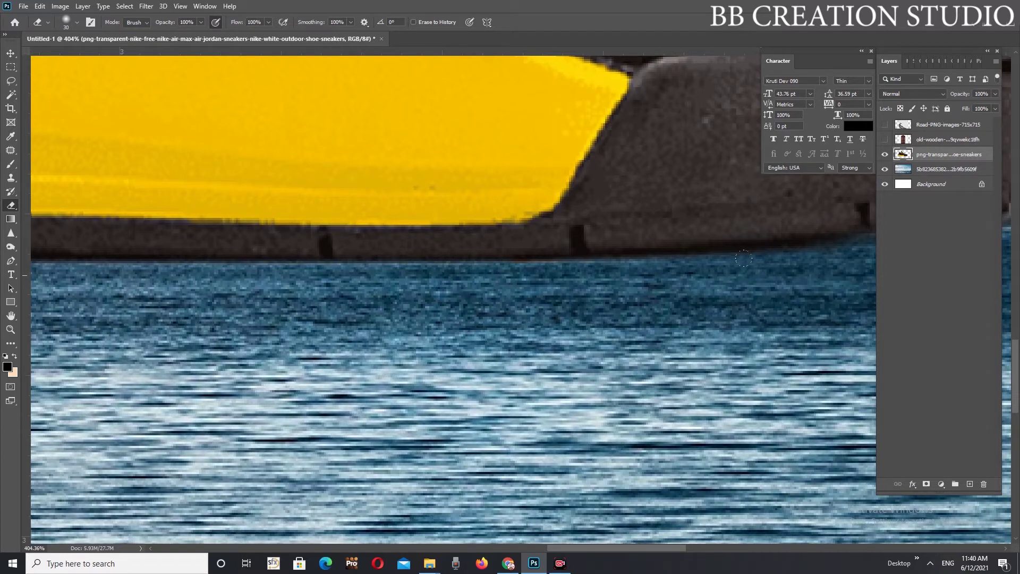
Erase the dark strip along the toe's bottom and zoom out to check the sole
left_click_drag(251, 270, 664, 289)
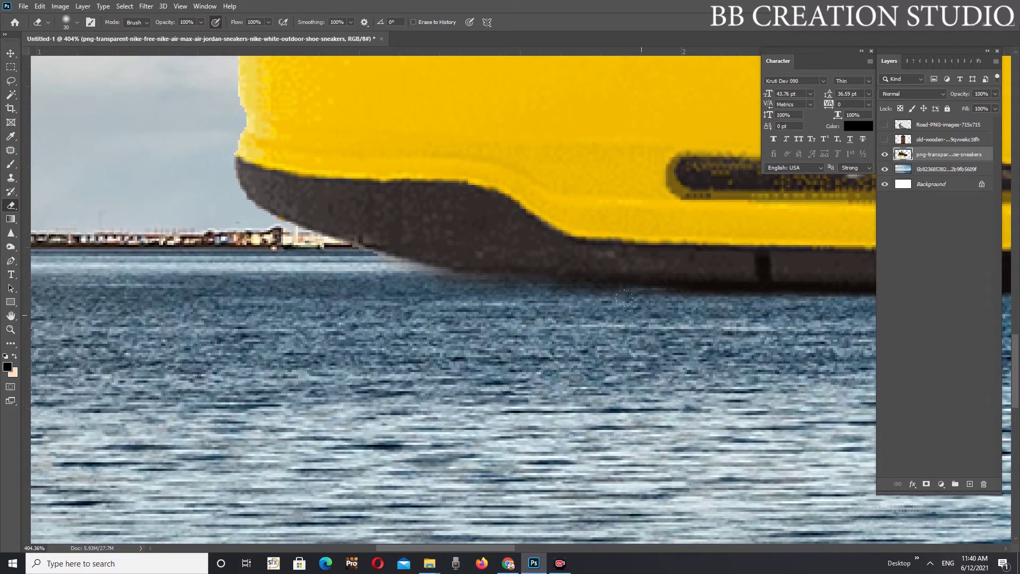
left_click(624, 299, "shift")
scroll(659, 333, "down", 5)
scroll(659, 333, "down", 2)
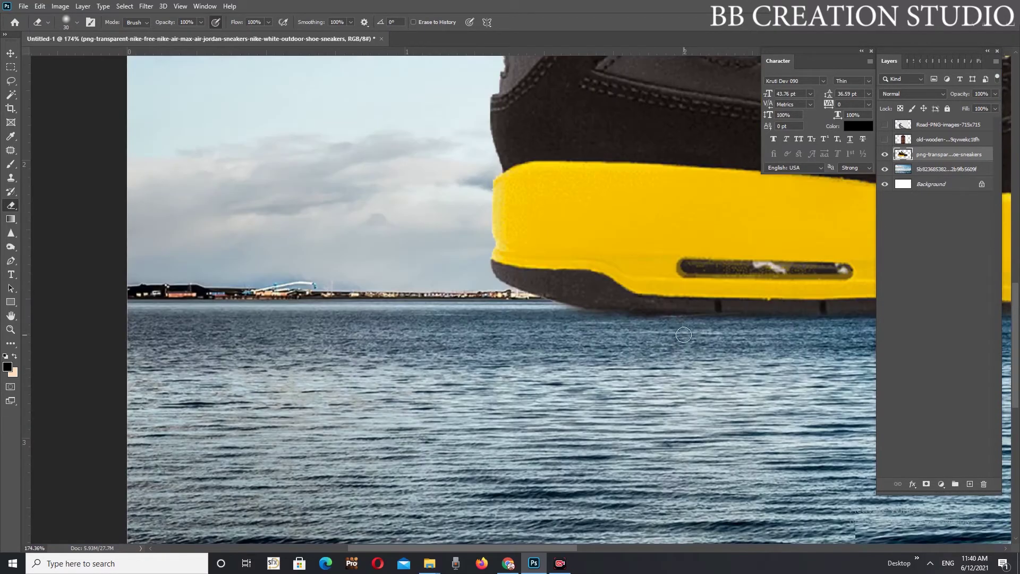
scroll(661, 326, "down", 2)
scroll(661, 326, "down", 1)
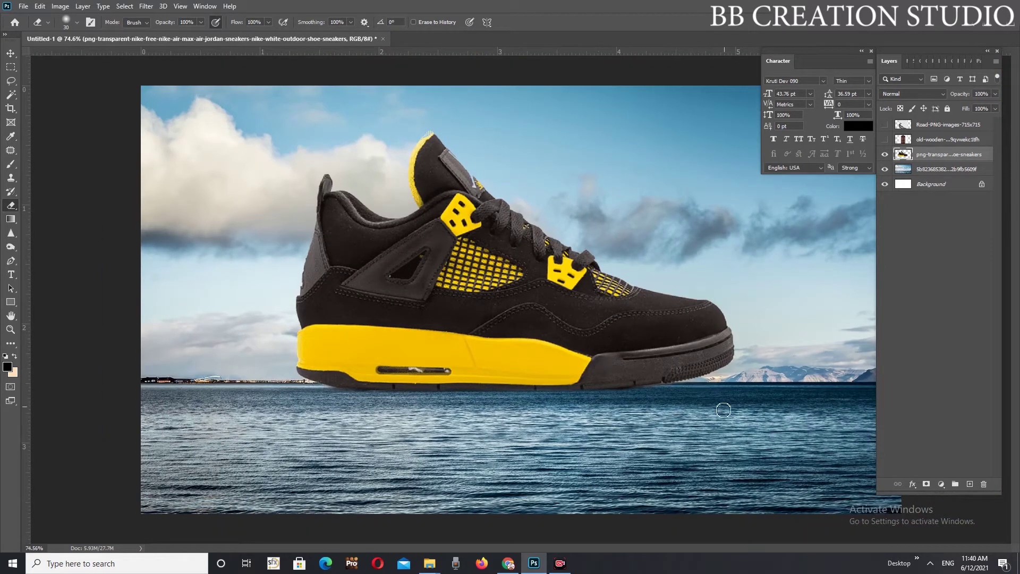
left_click(935, 169)
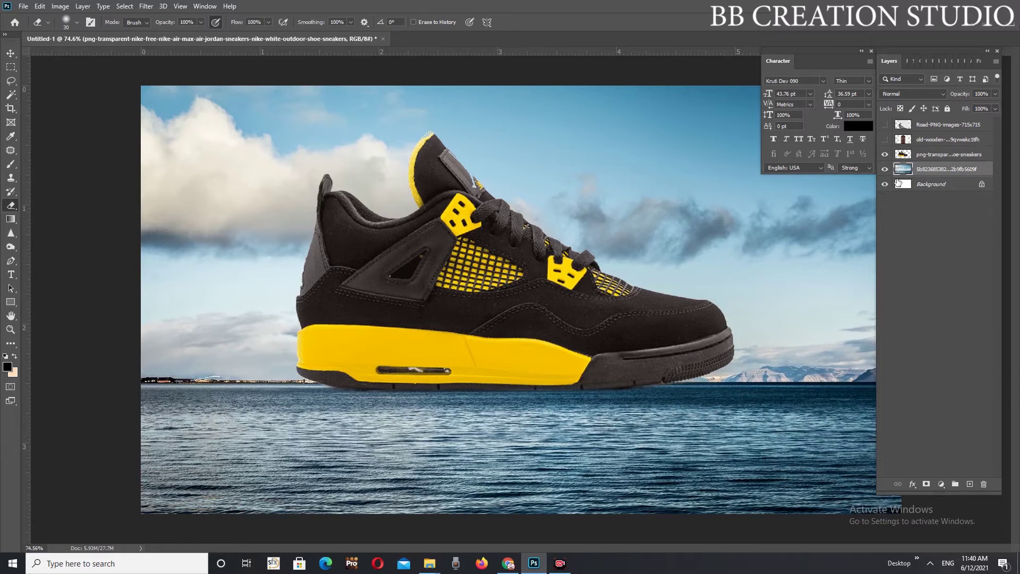
Deepen the sea-and-sky background's shadows with Levels by raising the black input slider
left_click(60, 6)
mouse_move(77, 34)
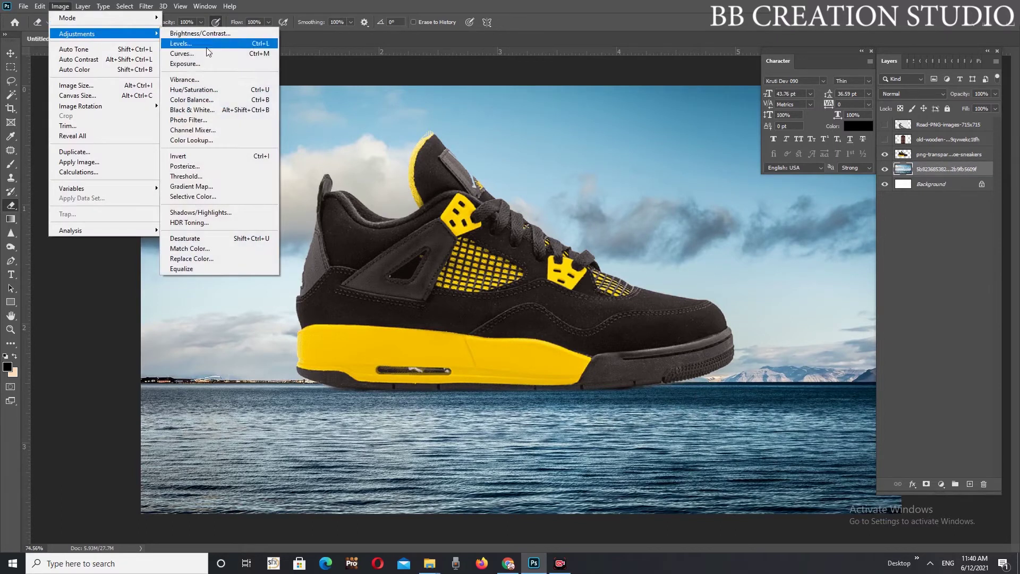
left_click(194, 46)
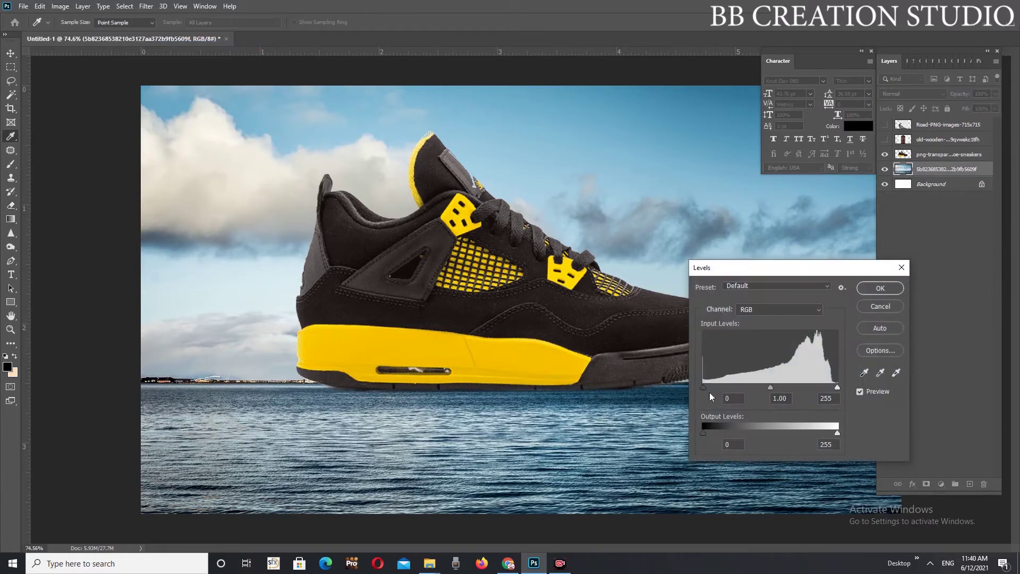
left_click_drag(705, 387, 713, 387)
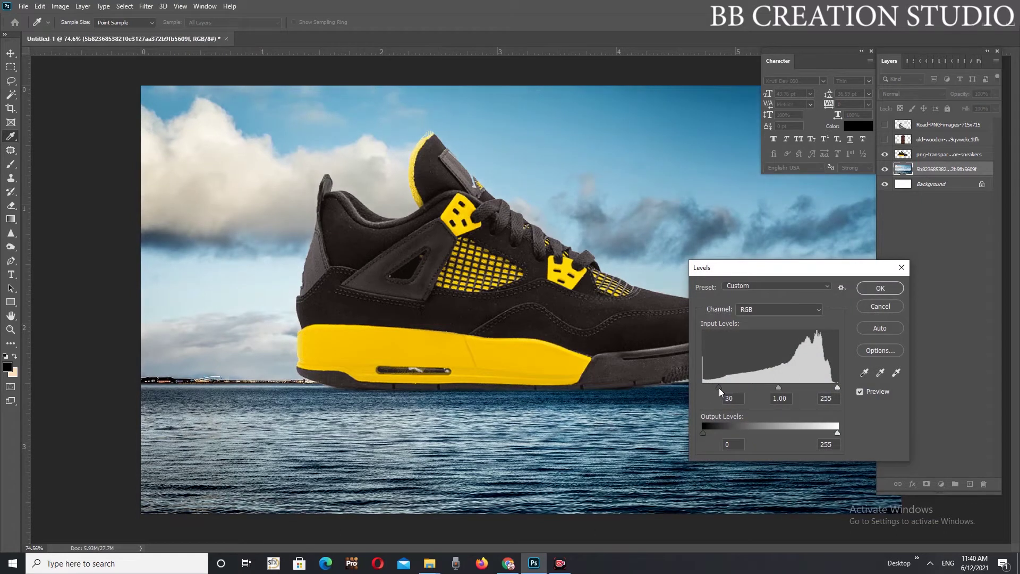
left_click(876, 290)
key("e")
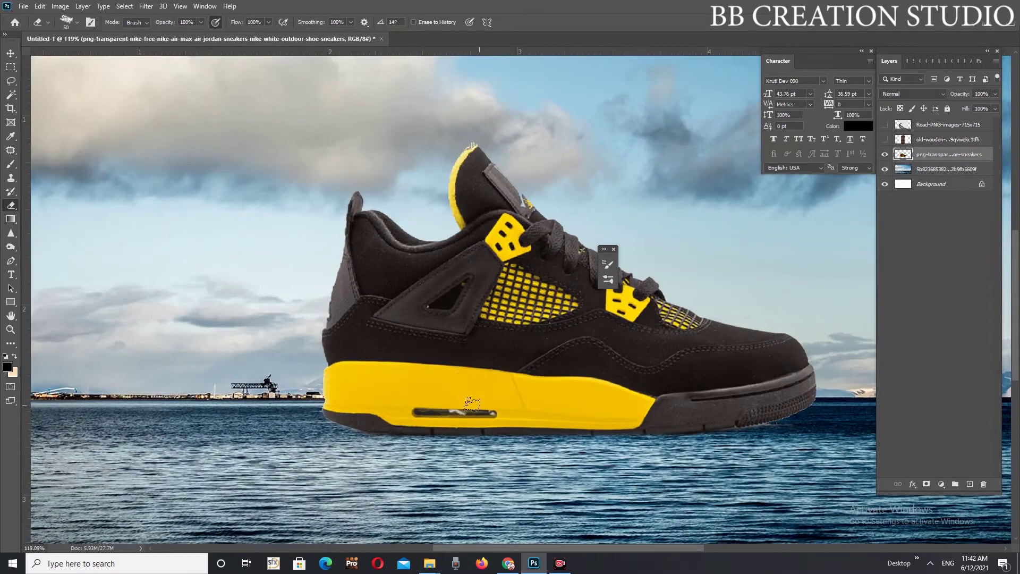
Rotate the 150-pixel rough-edged eraser tip to about -23° in Brush Settings
left_click(71, 24)
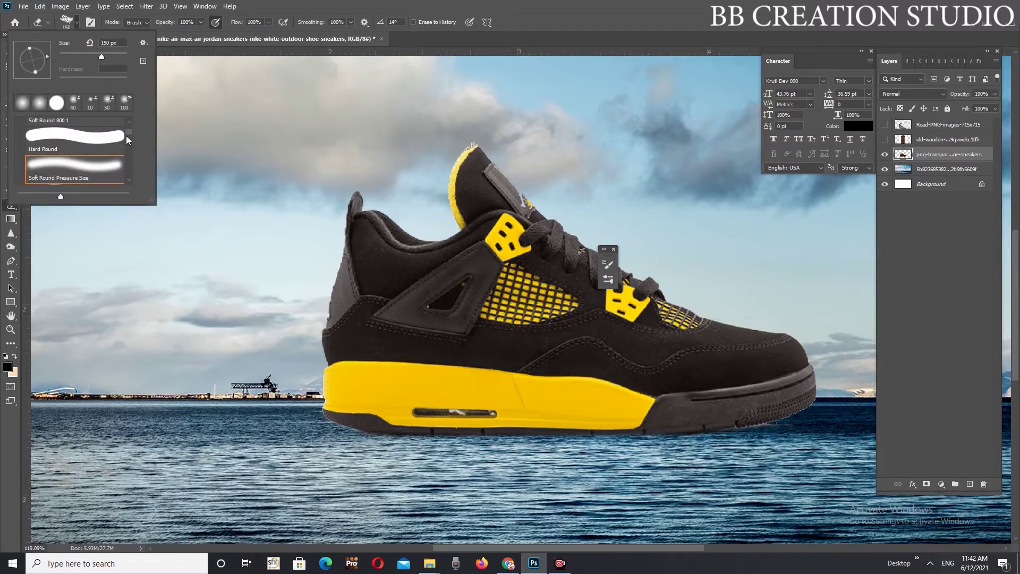
left_click(91, 22)
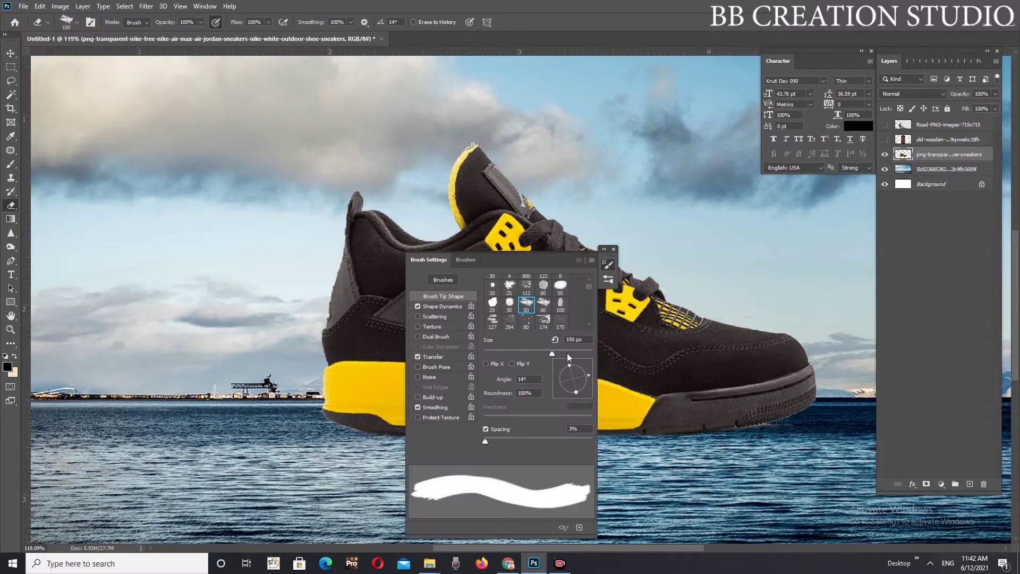
left_click_drag(585, 367, 585, 379)
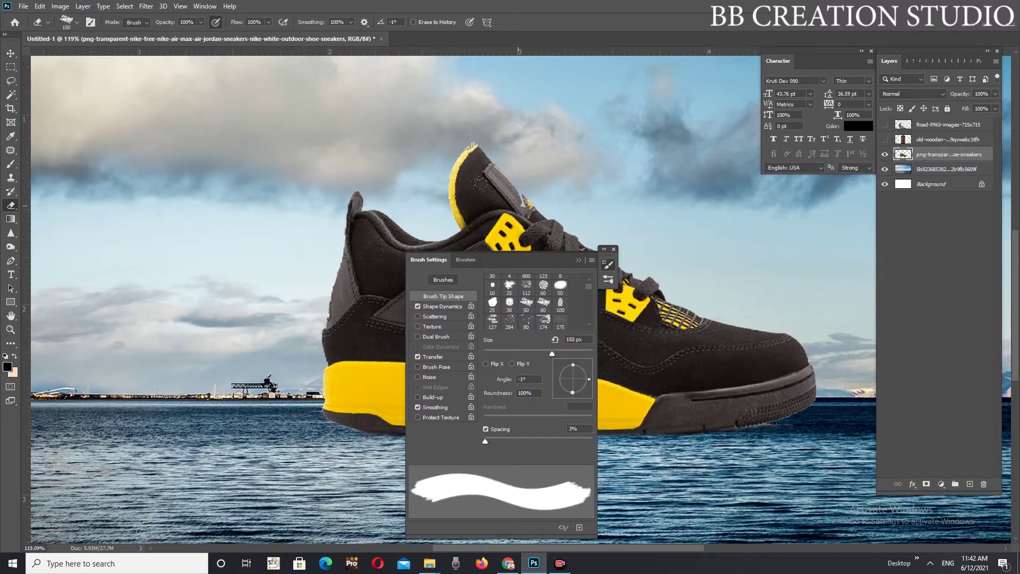
left_click_drag(572, 364, 562, 371)
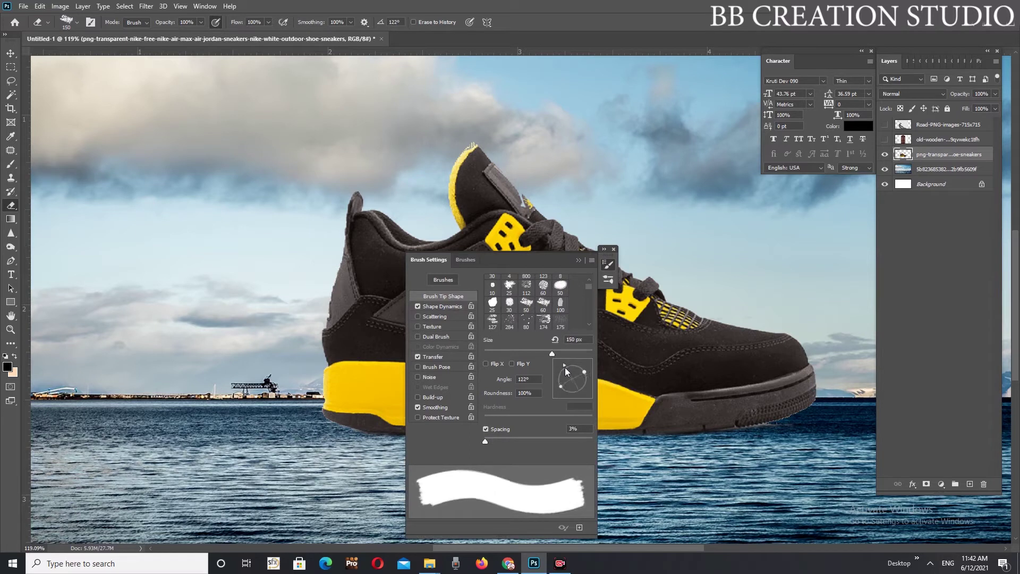
mouse_move(583, 370)
left_mouse_down()
mouse_move(585, 391)
mouse_move(588, 370)
mouse_move(583, 388)
mouse_move(581, 379)
left_mouse_up()
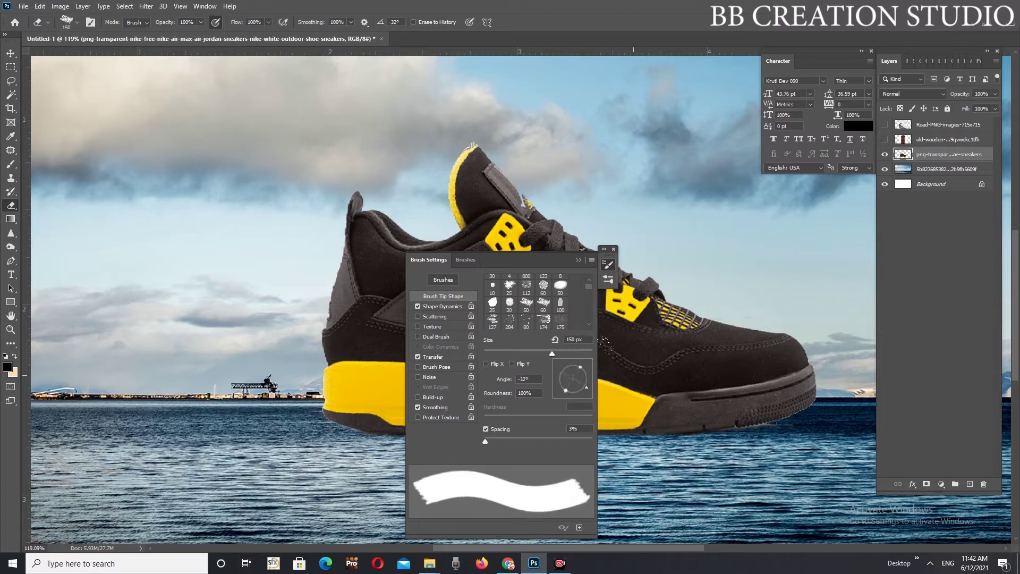
mouse_move(585, 381)
left_mouse_down()
mouse_move(572, 393)
mouse_move(585, 385)
left_mouse_up()
mouse_move(587, 384)
left_mouse_down()
mouse_move(588, 373)
mouse_move(588, 385)
left_mouse_up()
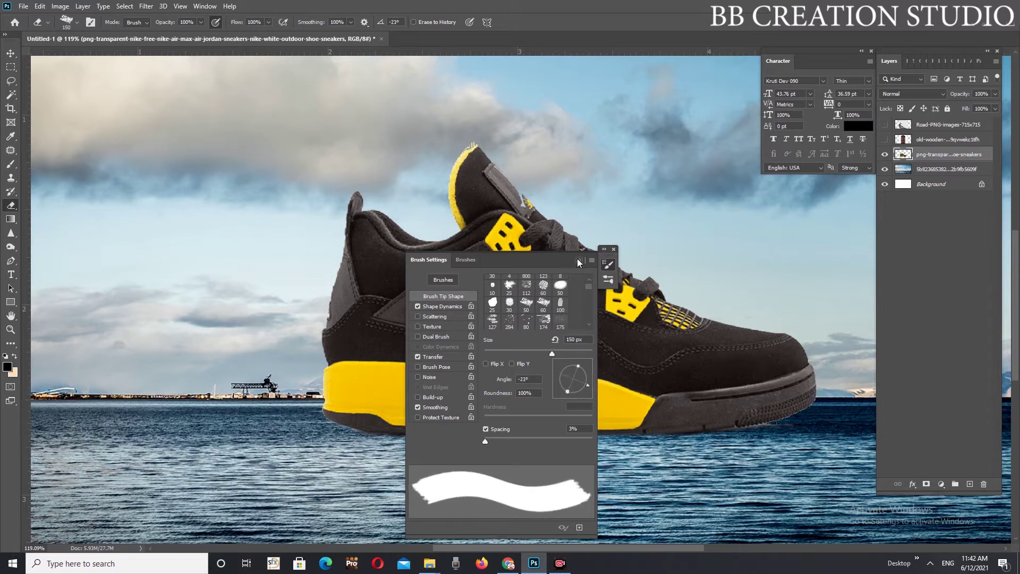
left_click(578, 260)
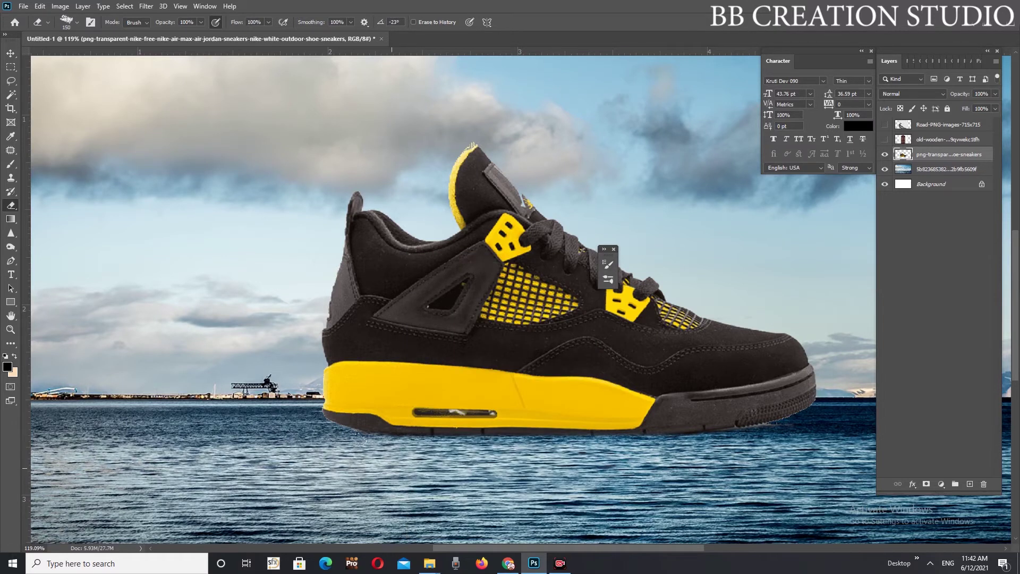
Touch up stray sole edges with the textured eraser, zoom out, and select the sea layer
scroll(375, 441, "down", 1)
scroll(375, 441, "up", 3)
scroll(372, 449, "up", 2)
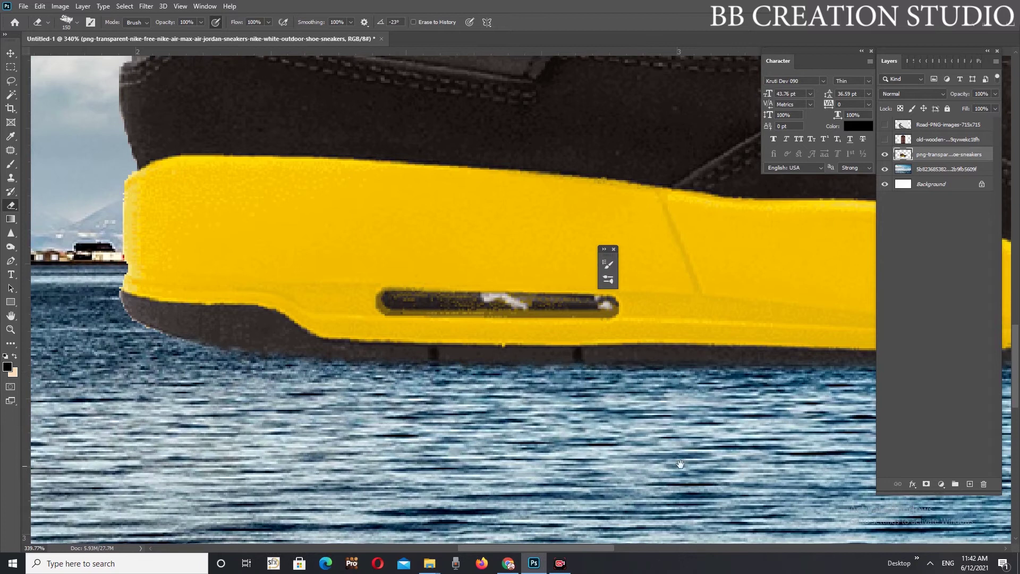
left_click_drag(629, 459, 343, 417)
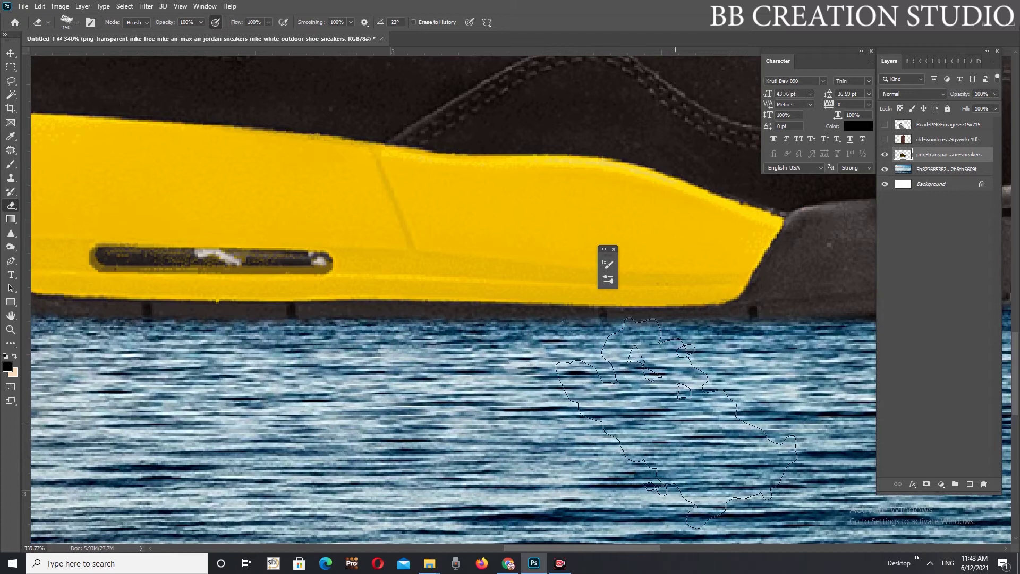
scroll(691, 419, "right", 5)
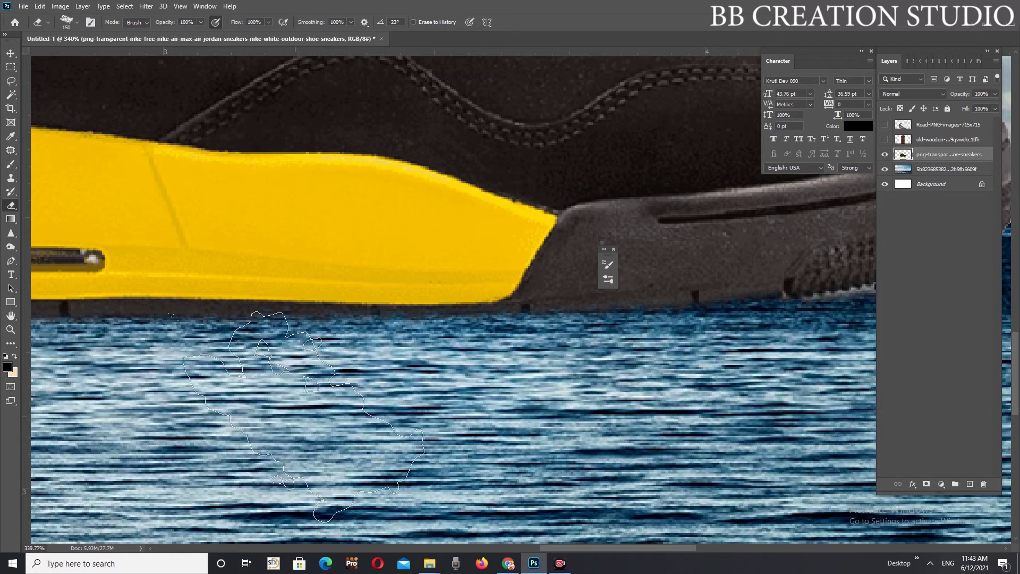
left_click_drag(163, 415, 652, 342)
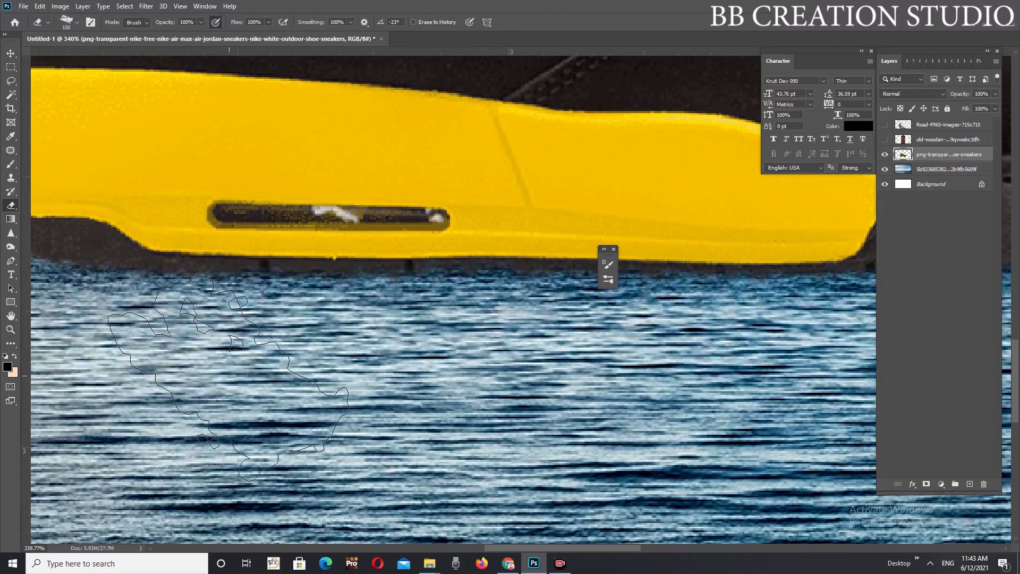
scroll(489, 370, "down", 3)
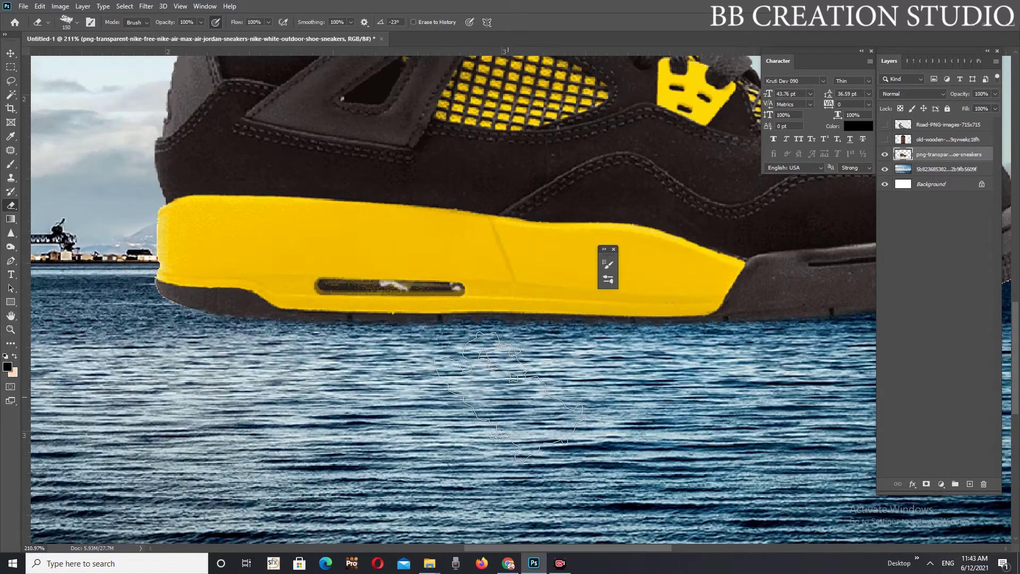
scroll(489, 370, "down", 3)
scroll(489, 370, "down", 3)
scroll(489, 369, "down", 1)
left_click(11, 53)
left_click(700, 475)
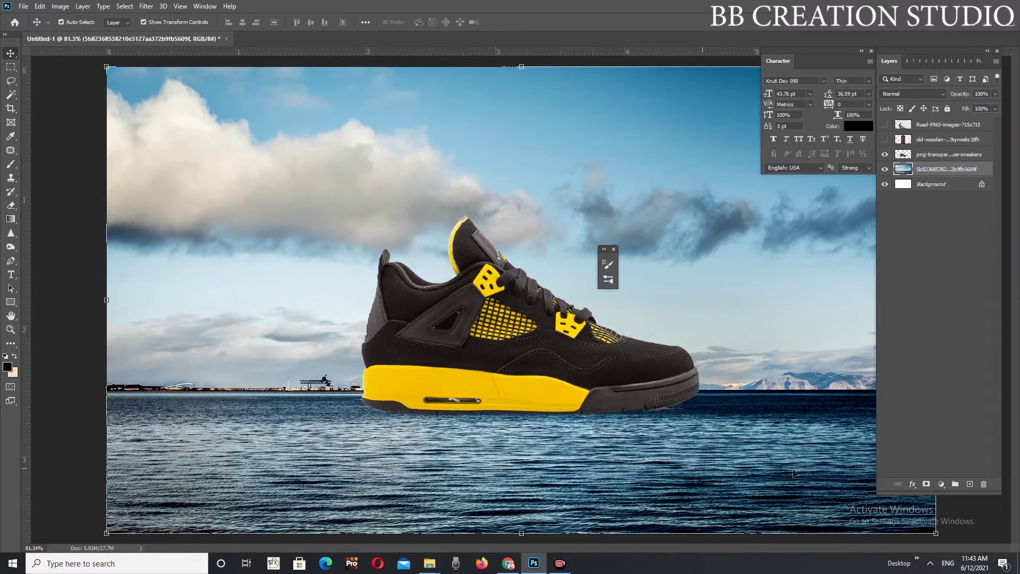
Create a new layer and choose a textured 50 px brush tip in Brush Settings
left_click(972, 484)
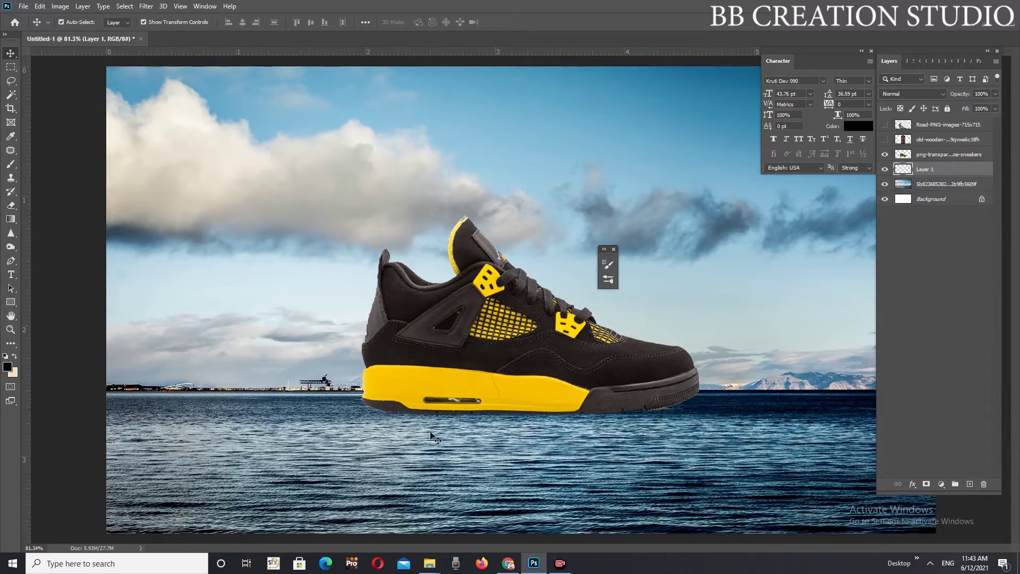
key("b")
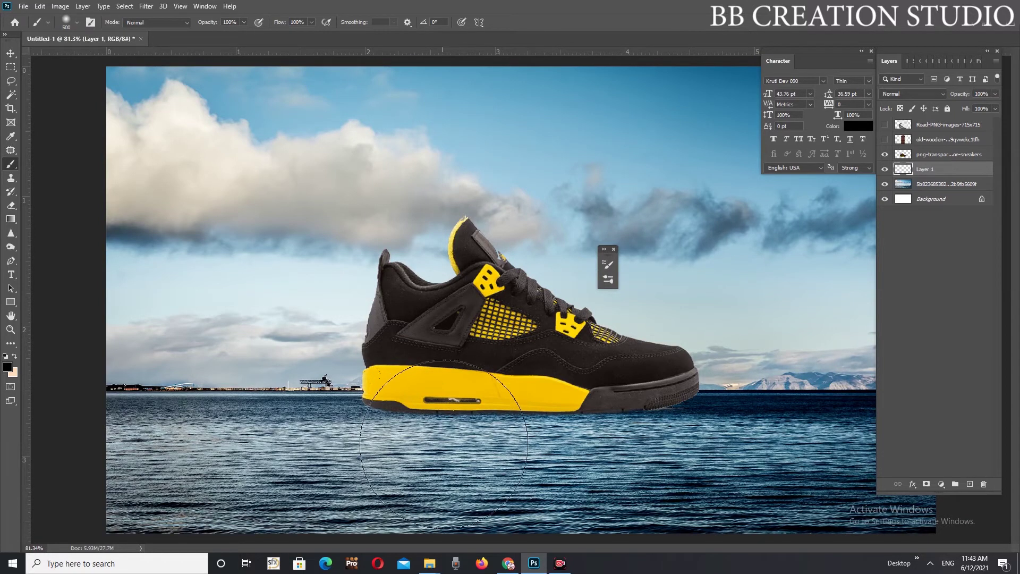
key("bracketright")
key("bracketright")
left_click(465, 452)
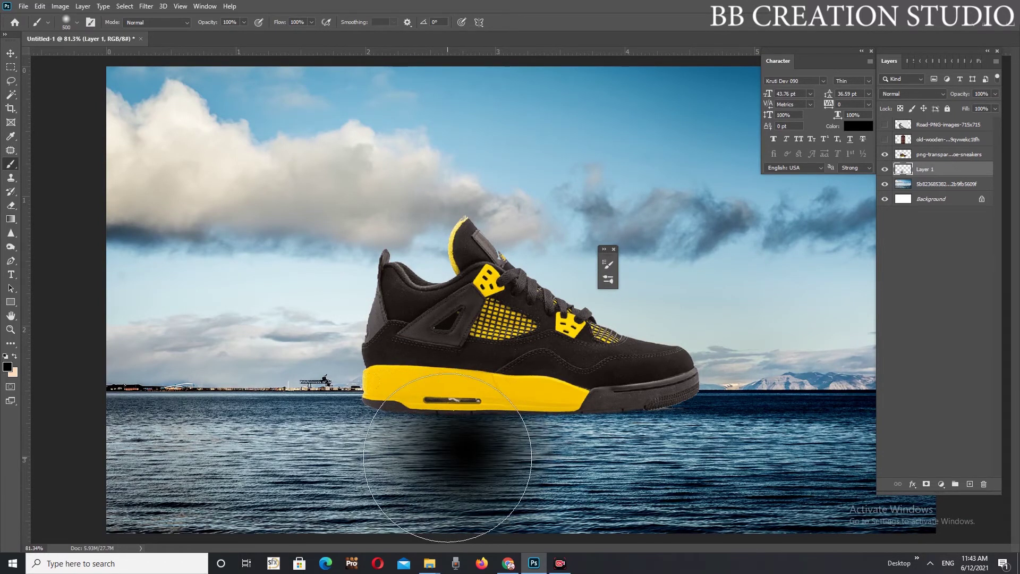
key("ctrl+z")
left_click(68, 24)
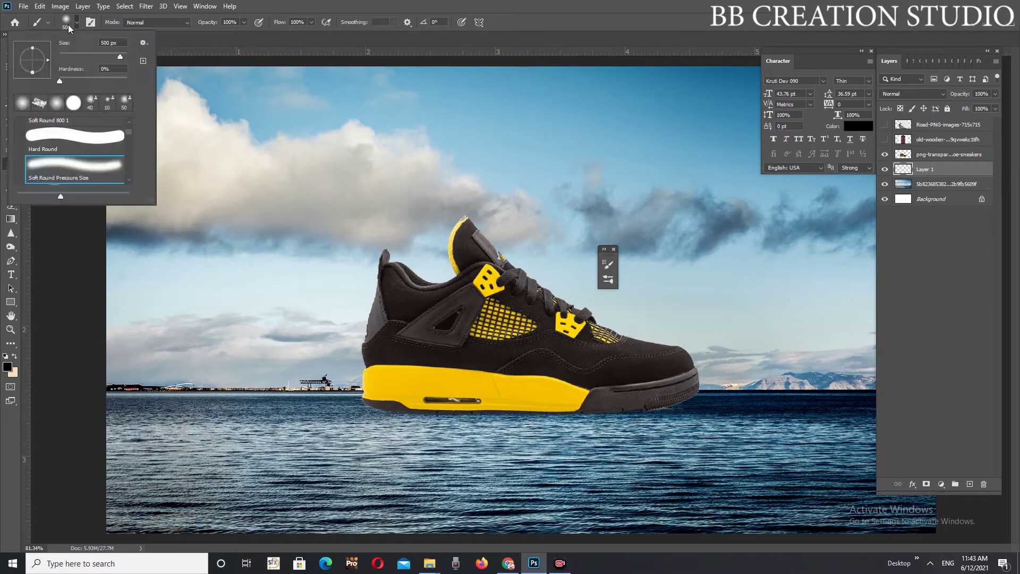
left_click(91, 23)
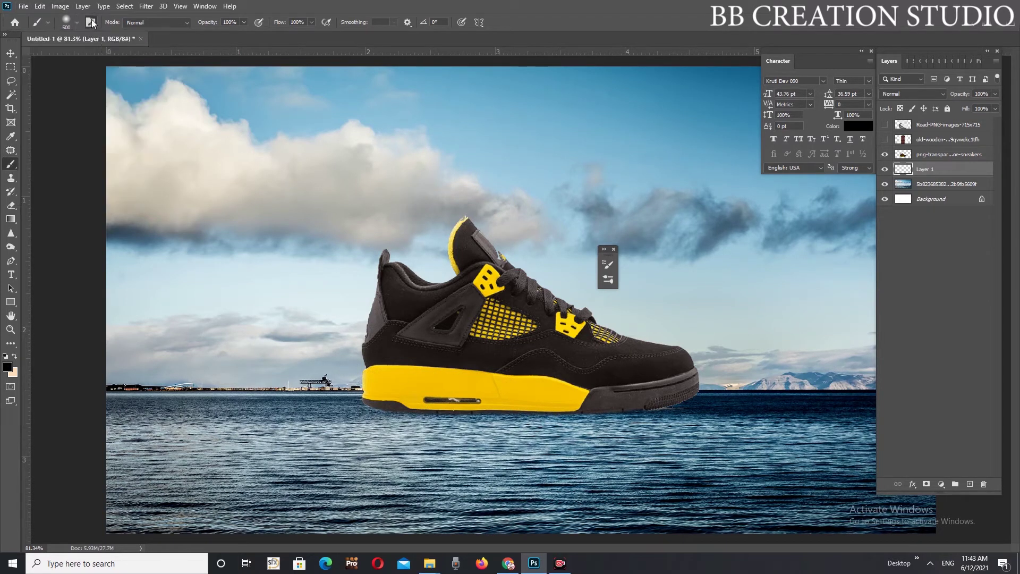
left_click(527, 318)
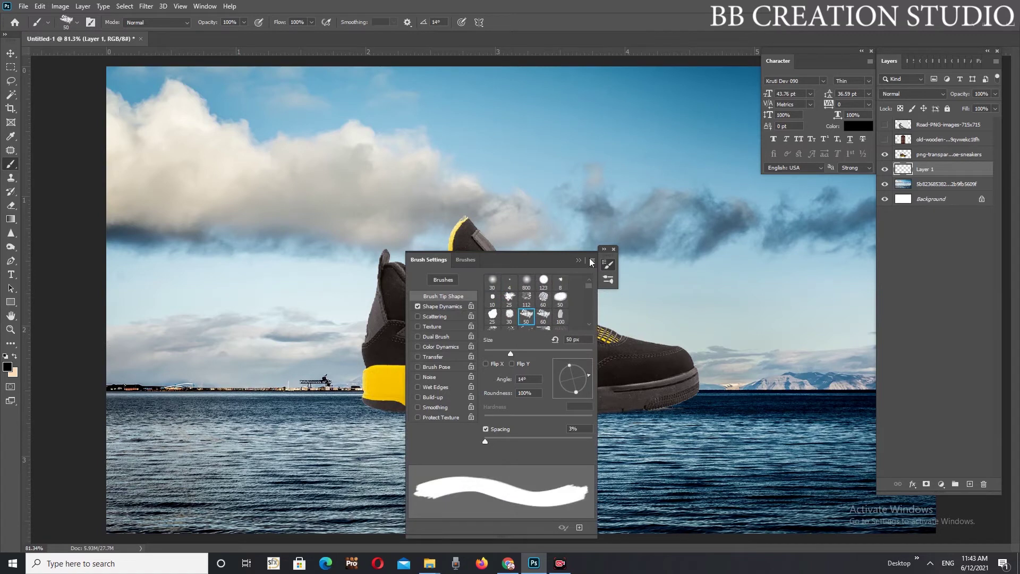
left_click(579, 262)
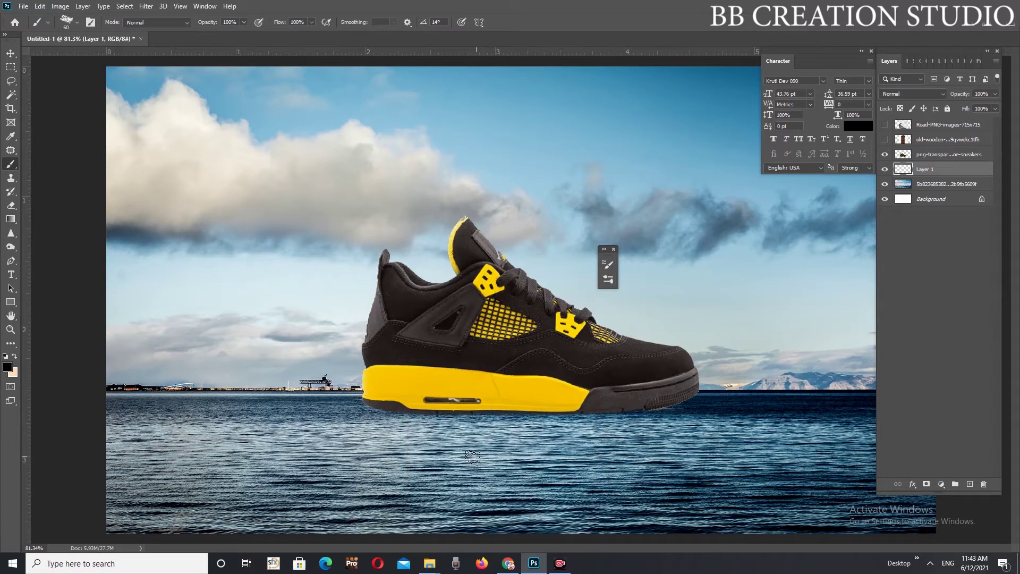
Paint a dark black reflection on the water under the sneaker with a 700 px brush
key("bracketright")
key("bracketright")
key("bracketright")
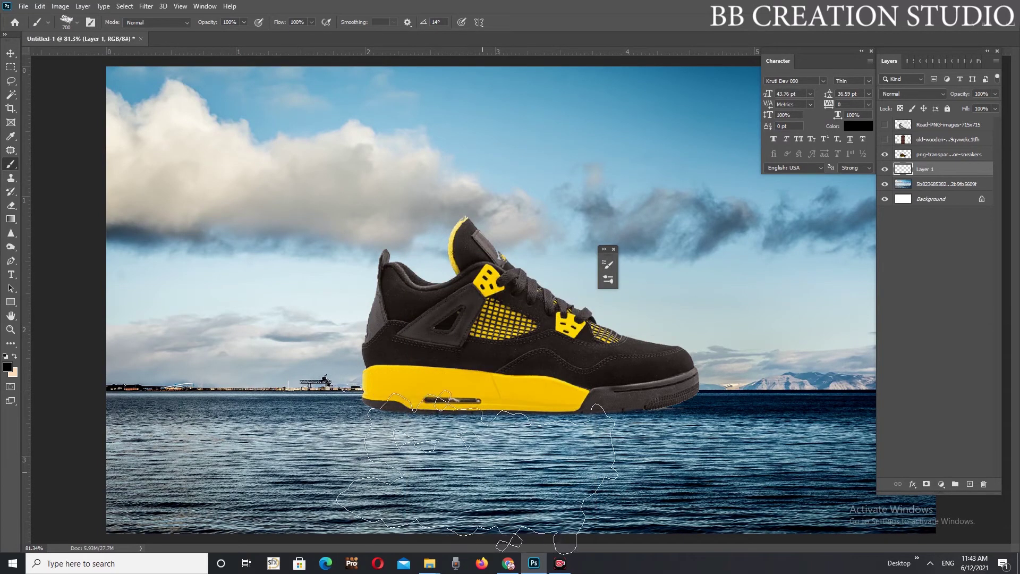
left_click(478, 473)
left_click(572, 468)
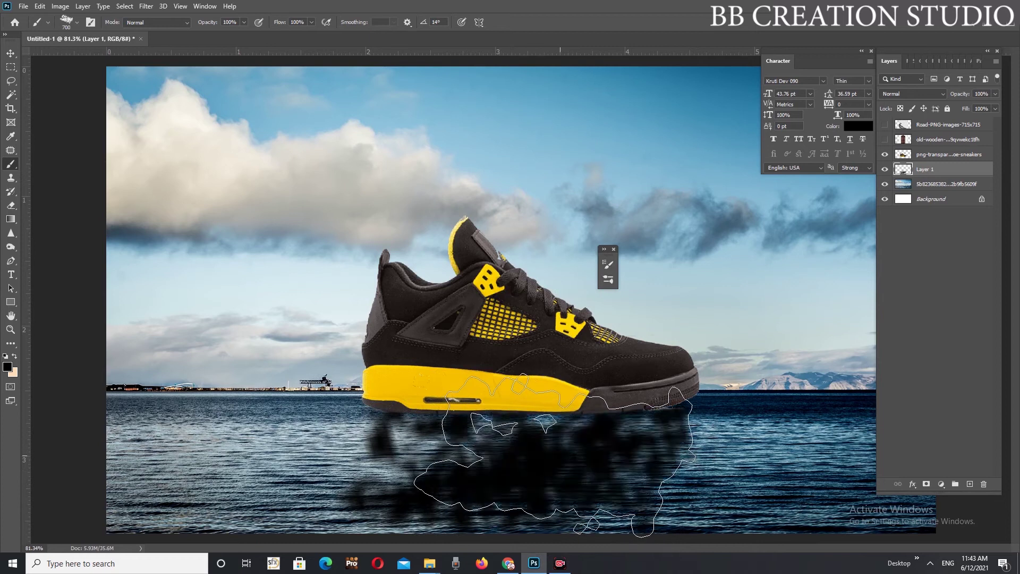
left_click(534, 428)
left_click(536, 430)
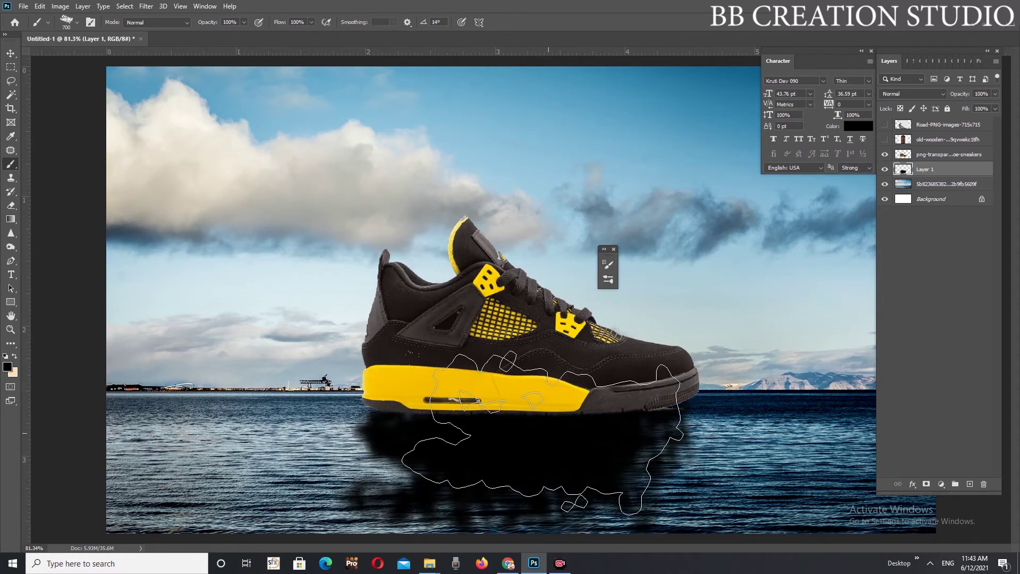
left_click_drag(544, 436, 543, 454)
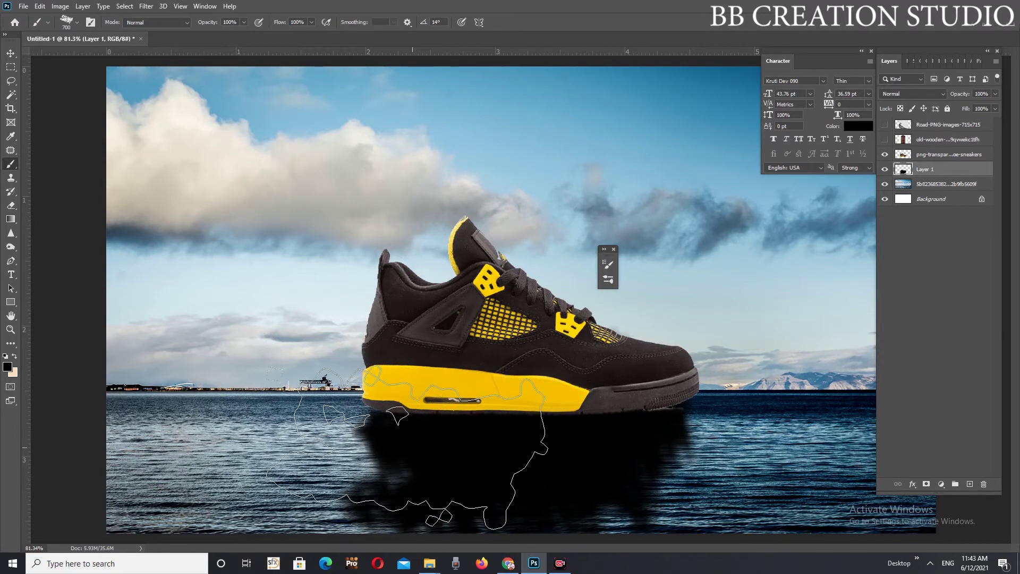
Set up a soft round eraser enlarged to about 600 px
key("e")
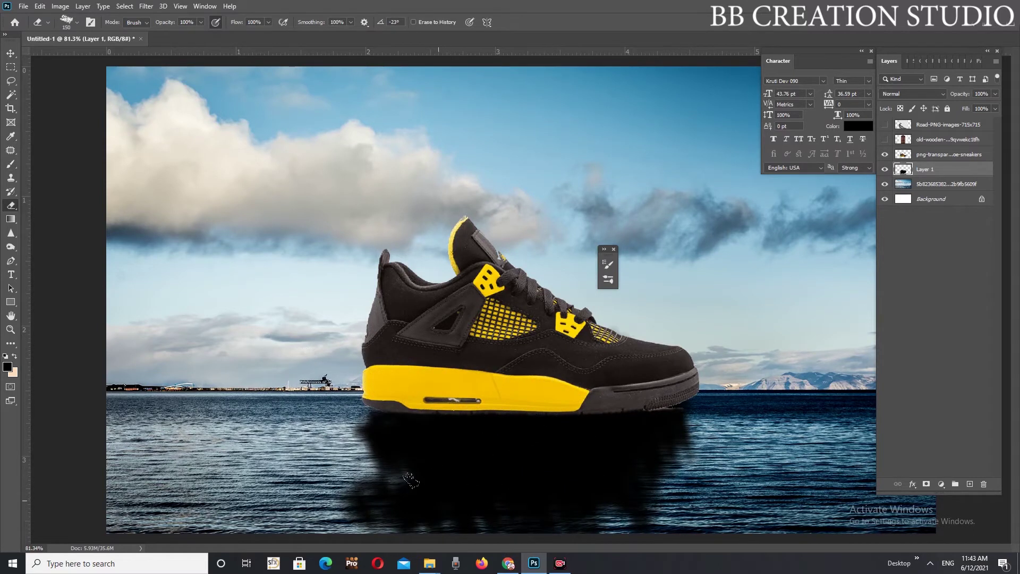
left_click(66, 25)
left_click(73, 104)
left_click(440, 5)
key("bracketright")
key("bracketright")
key("bracketright")
Erase most of the black shadow to a faint reflection, then fit the image to the window
scroll(340, 446, "up", 2)
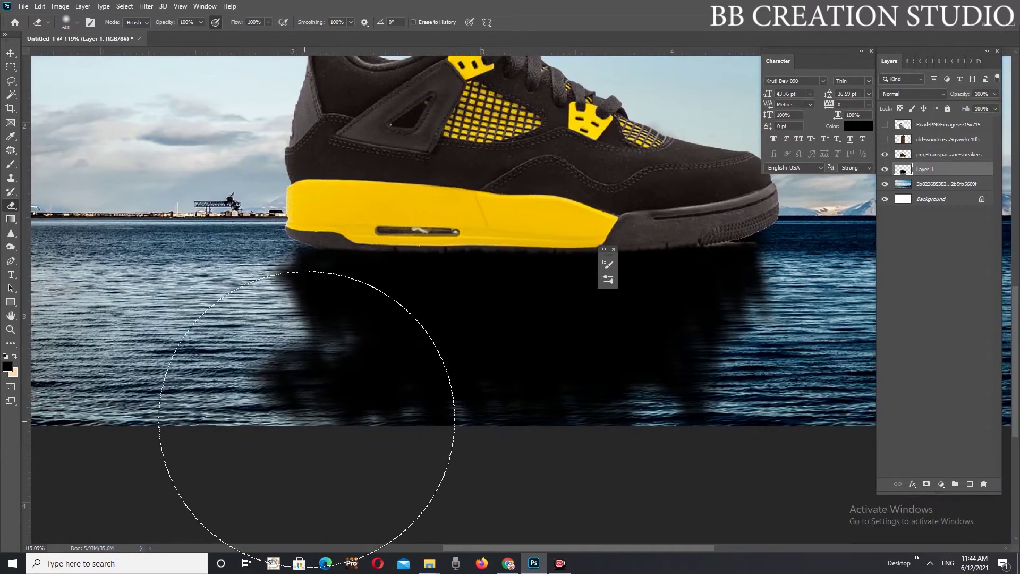
mouse_move(296, 456)
left_mouse_down()
mouse_move(708, 505)
mouse_move(820, 445)
left_mouse_up()
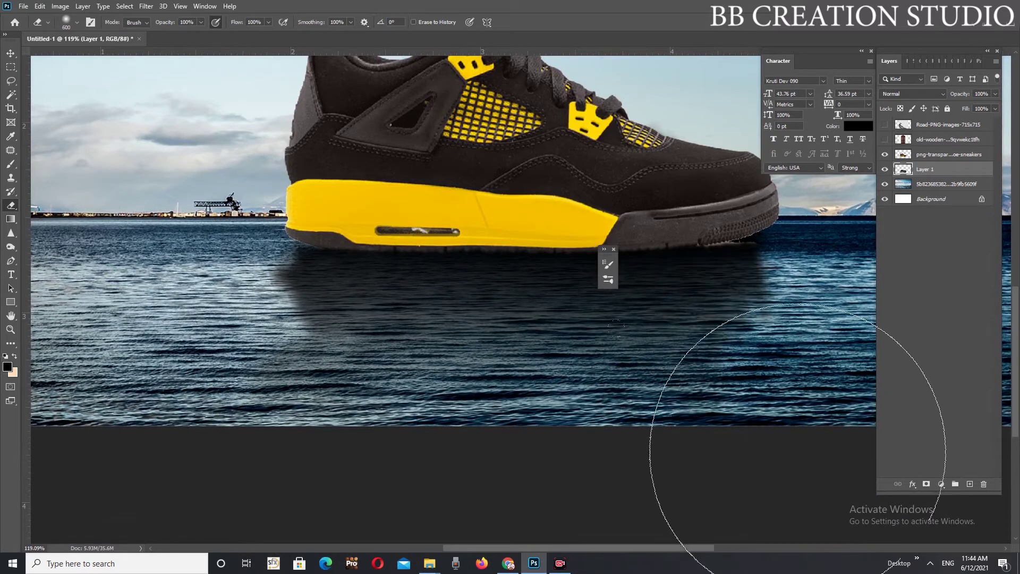
left_click_drag(222, 438, 122, 263)
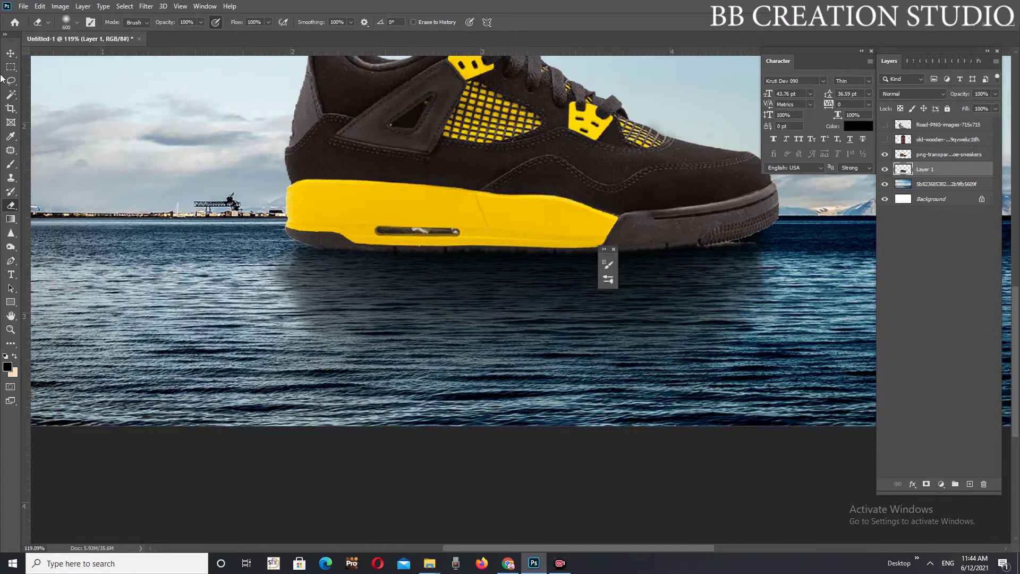
left_click(11, 53)
left_click(485, 496)
key("ctrl+0")
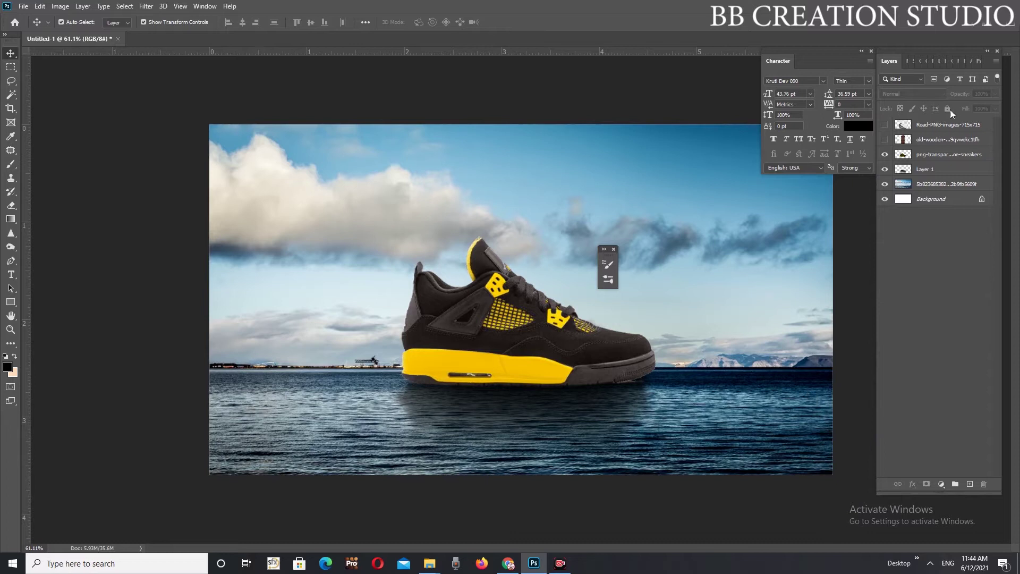
Lower Layer 1's opacity to about 81% and set its blend mode to Overlay
left_click(929, 155)
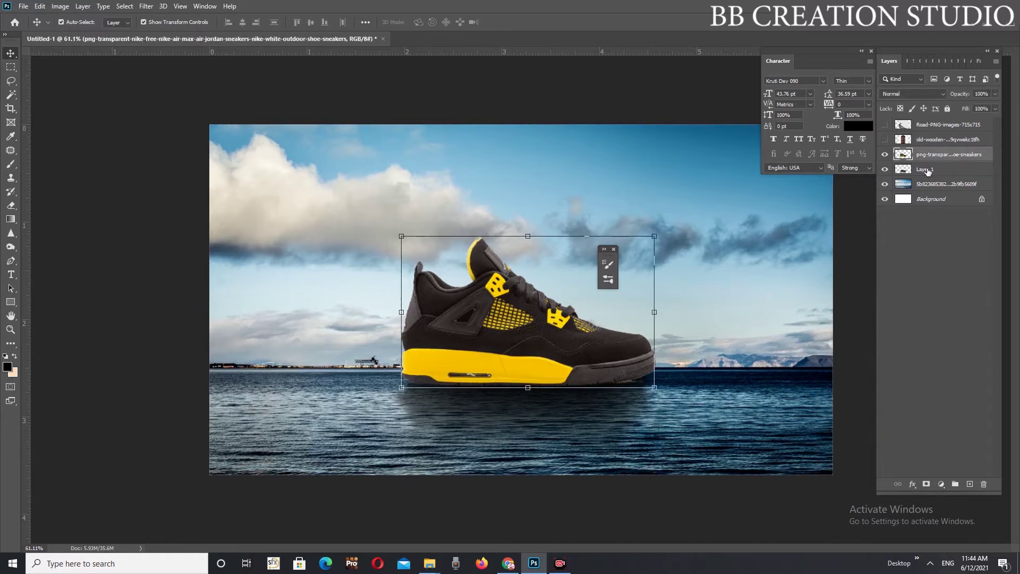
left_click_drag(954, 96, 952, 96)
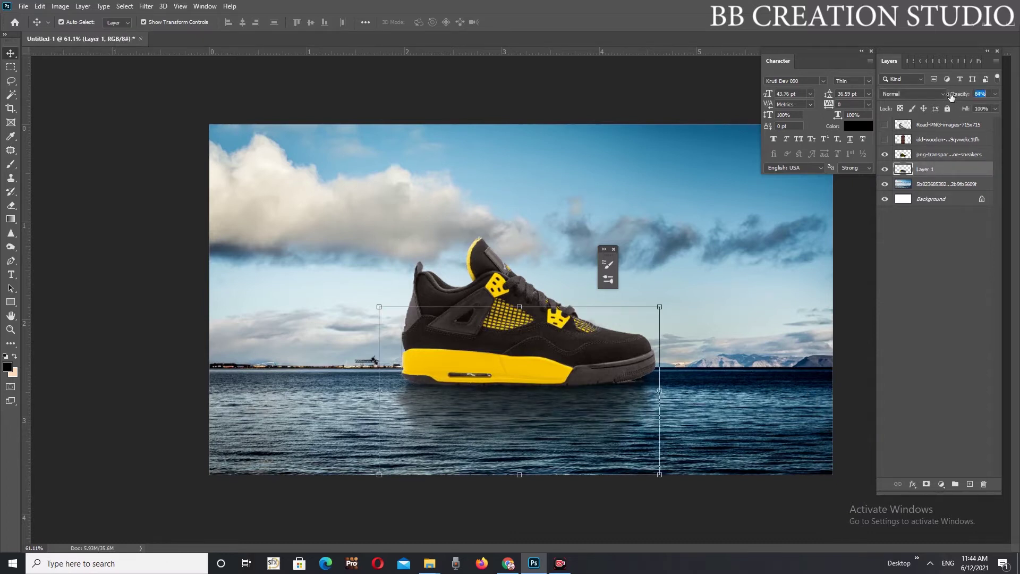
left_click(892, 93)
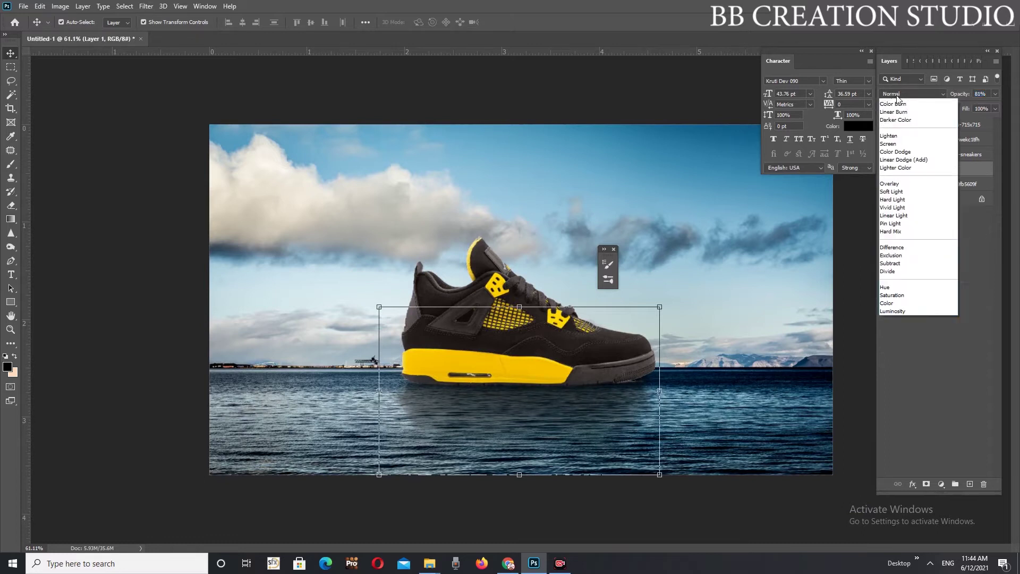
left_click(891, 110)
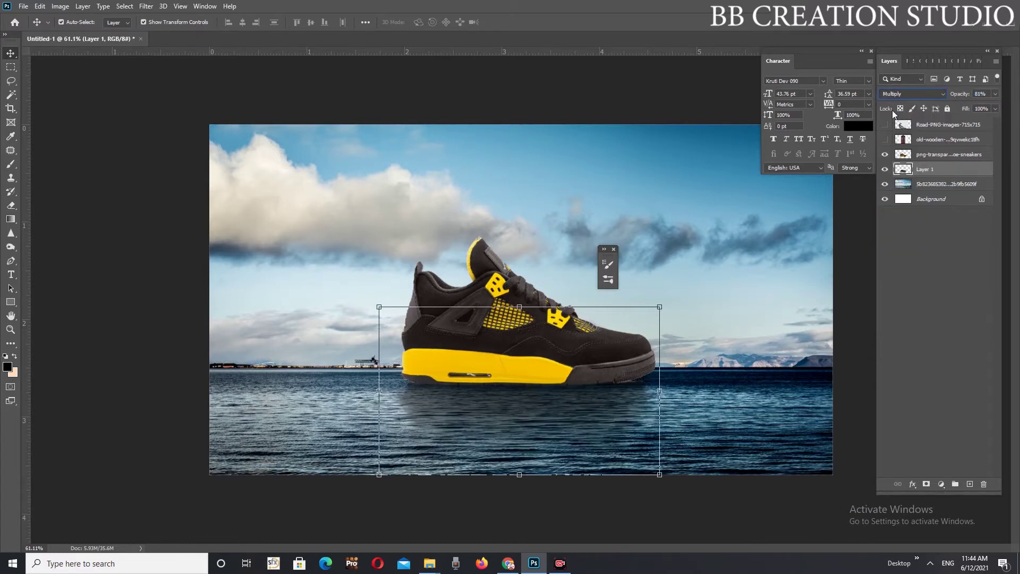
key("Down")
key("Down")
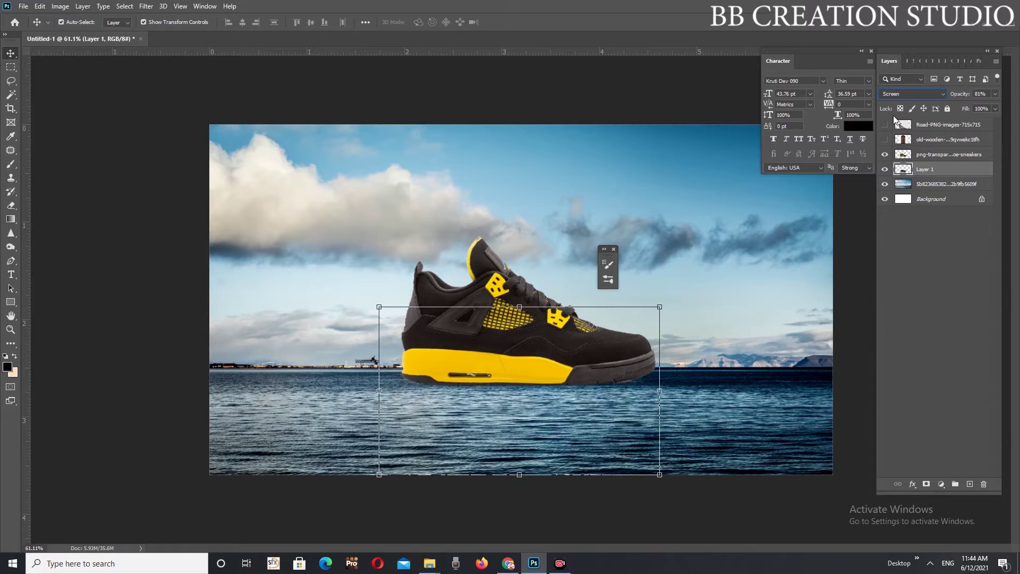
key("Down")
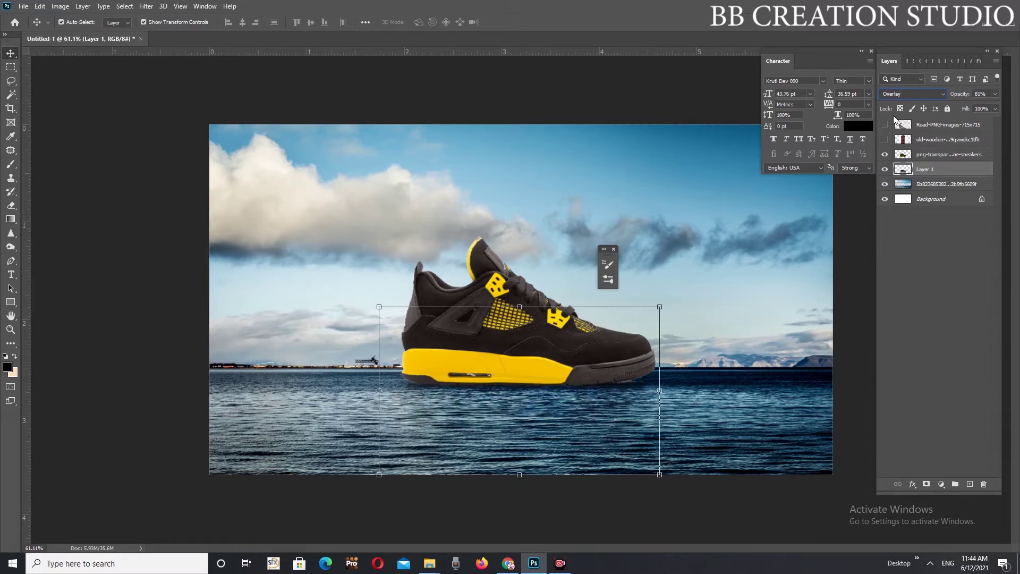
left_click(97, 175)
key("ctrl+minus")
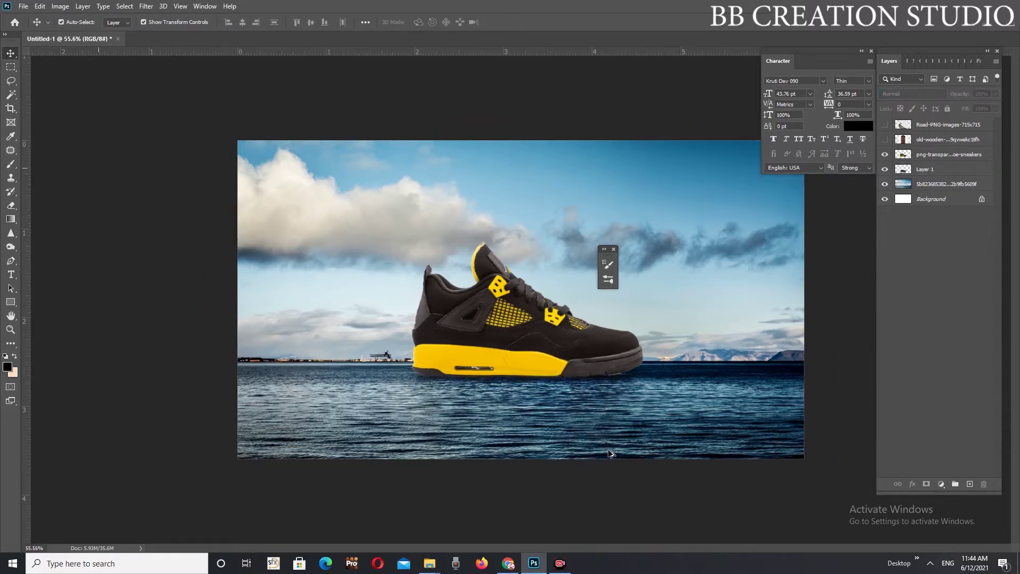
key("ctrl+plus")
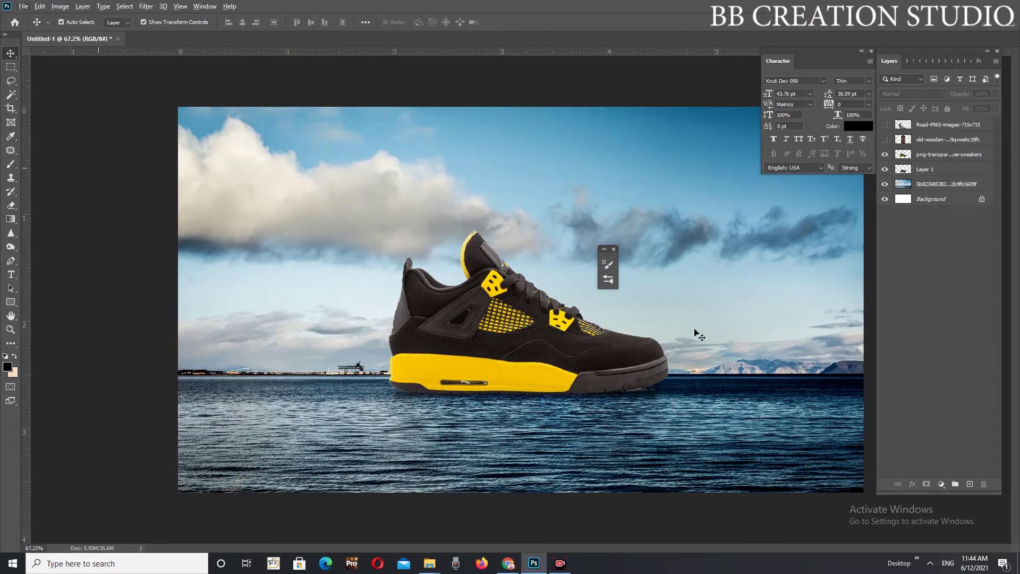
Select the sea-and-sky photo layer and preview, then cancel, a Gaussian Blur
left_click(751, 319)
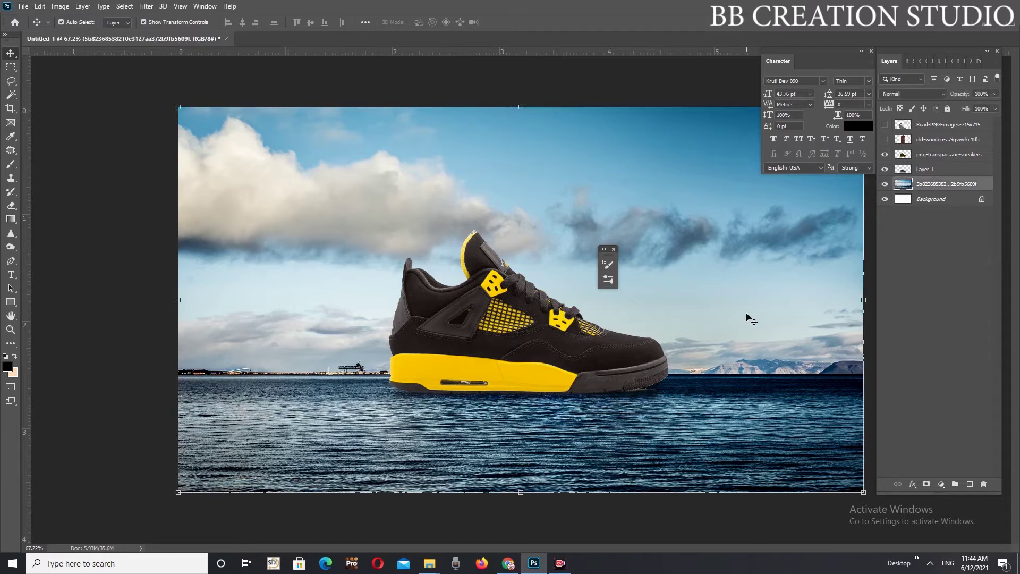
left_click(145, 6)
mouse_move(152, 126)
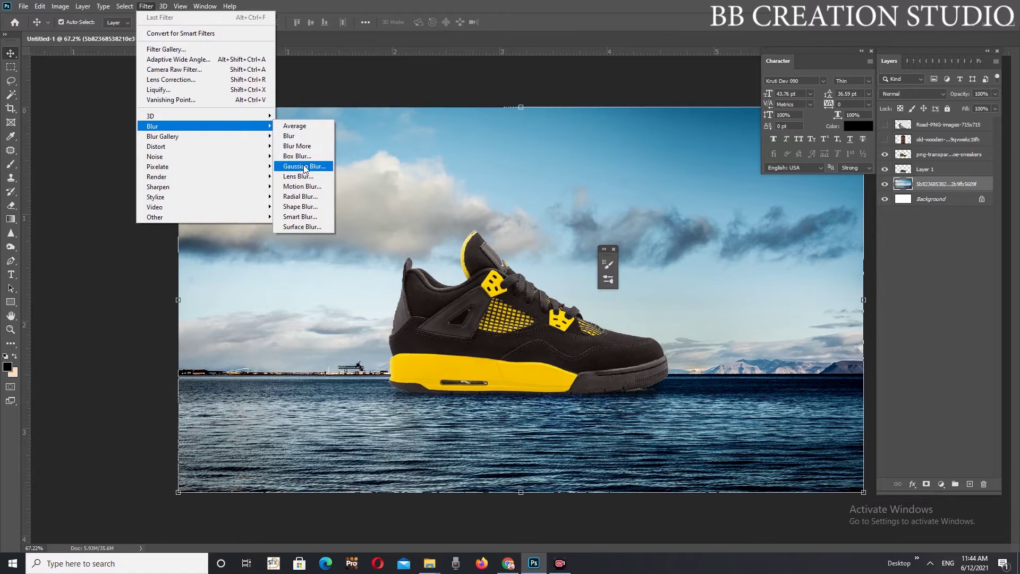
left_click(305, 166)
left_click(301, 140)
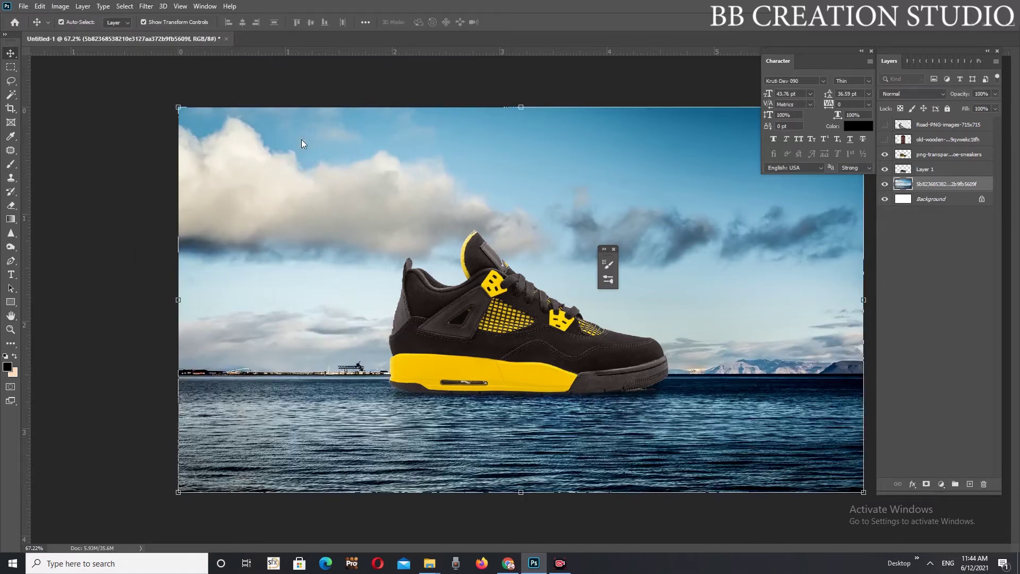
Apply a Tilt-Shift blur with the sharp band lowered to the sneaker and the blur boundaries adjusted
left_click(144, 7)
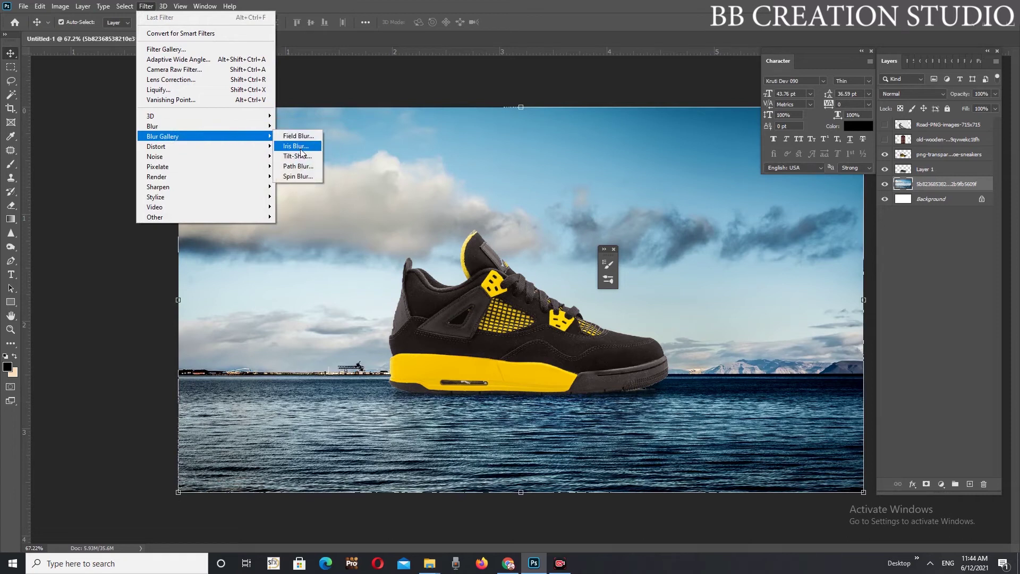
left_click(300, 156)
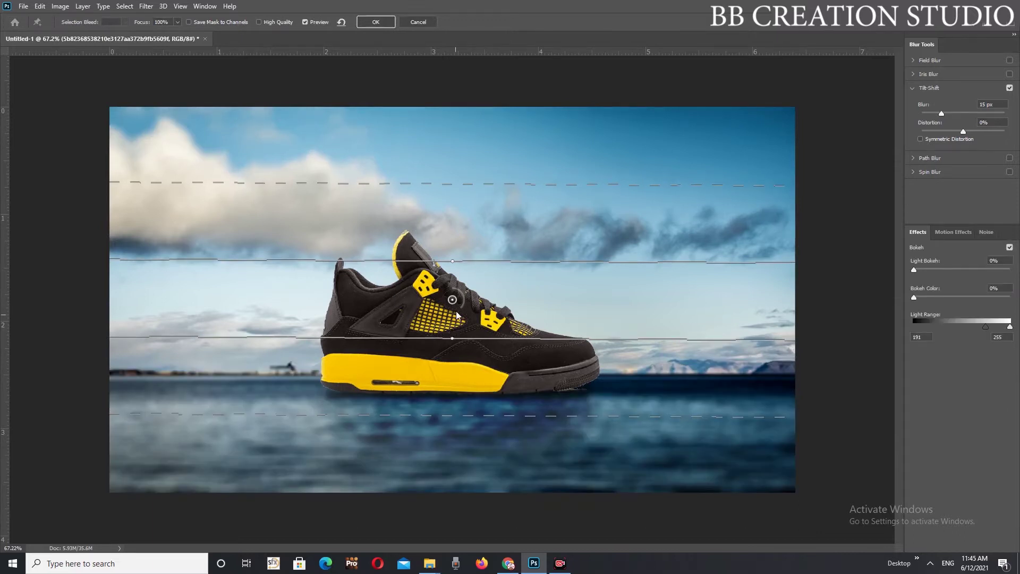
left_click_drag(454, 301, 453, 303)
left_click_drag(452, 349, 453, 418)
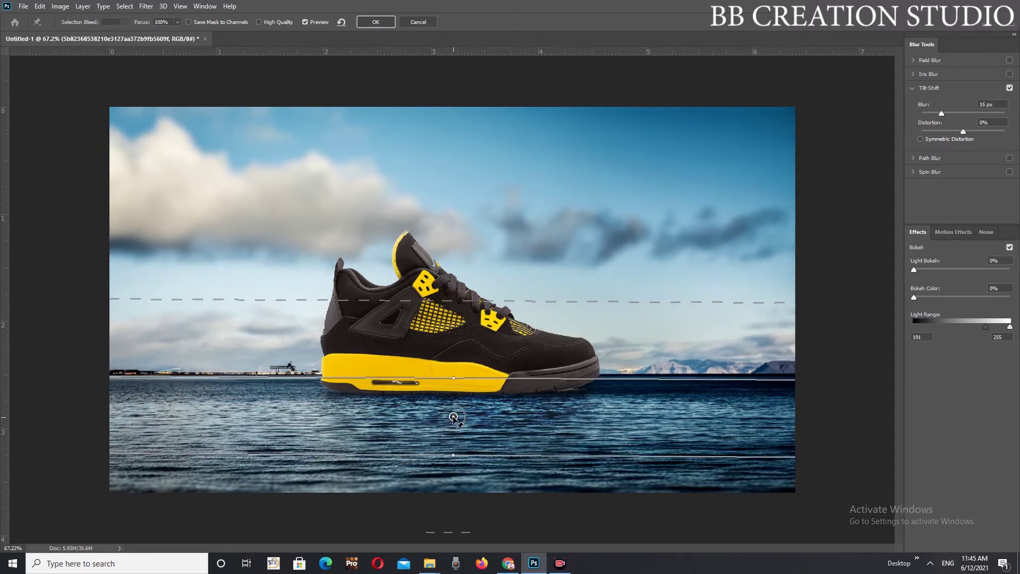
left_click_drag(486, 301, 490, 247)
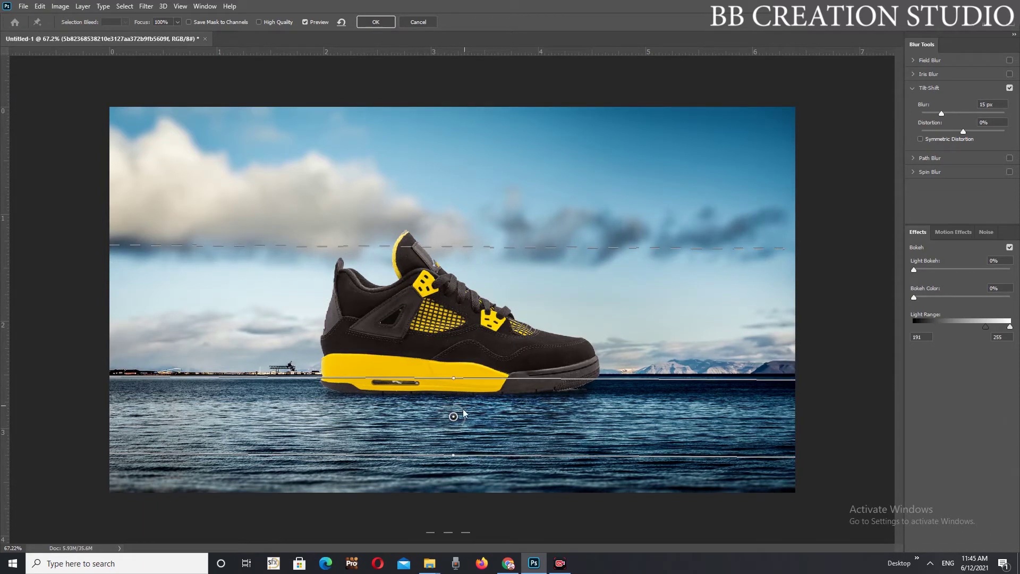
left_click_drag(453, 417, 456, 437)
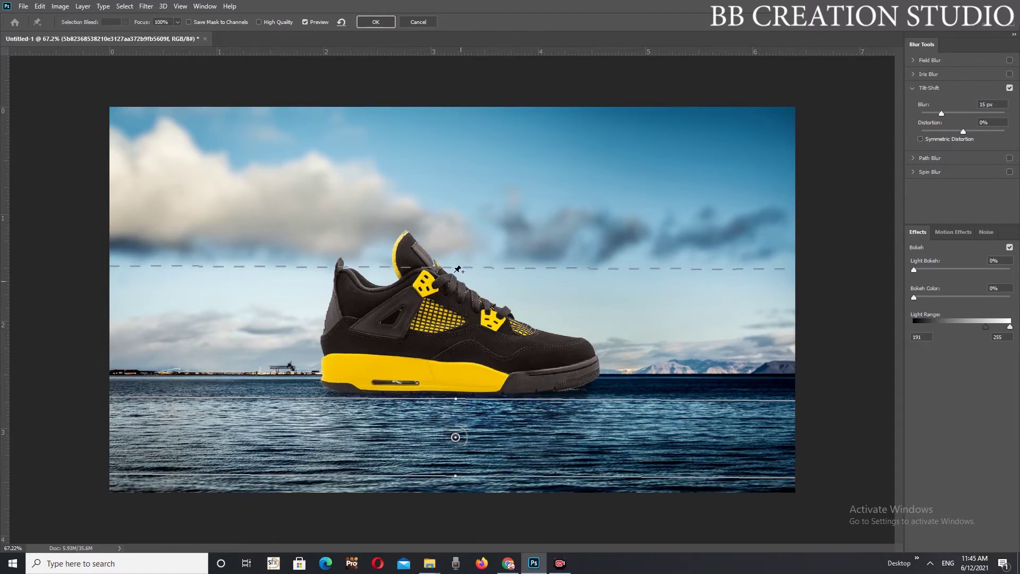
mouse_move(465, 266)
left_mouse_down()
mouse_move(464, 359)
mouse_move(468, 339)
left_mouse_up()
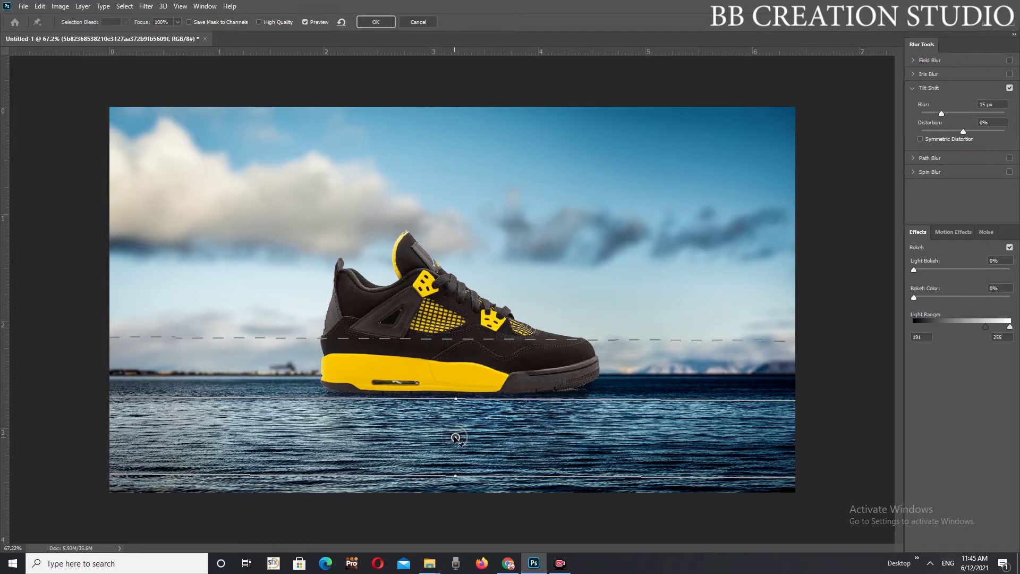
left_click_drag(455, 438, 455, 455)
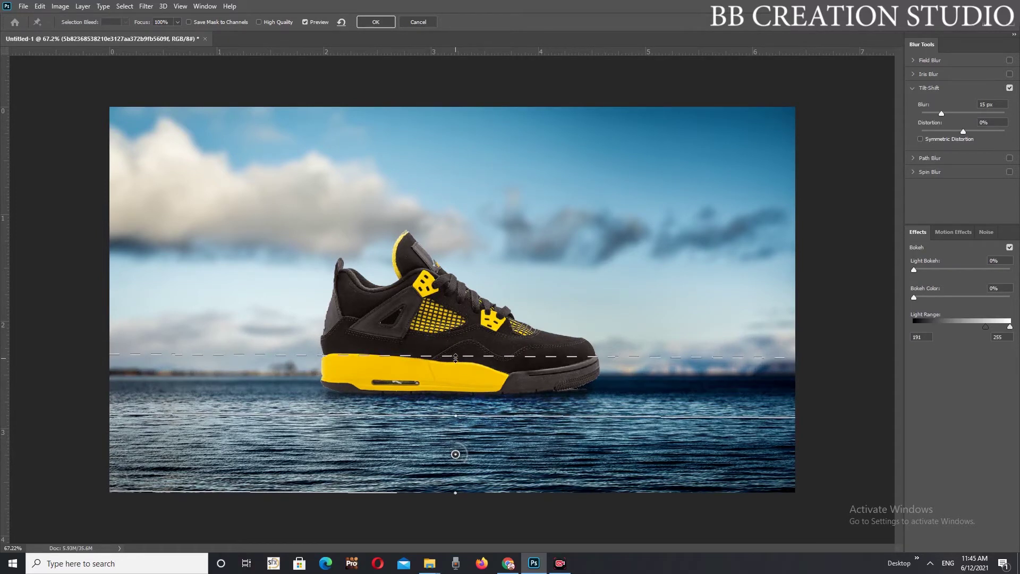
left_click_drag(456, 356, 456, 347)
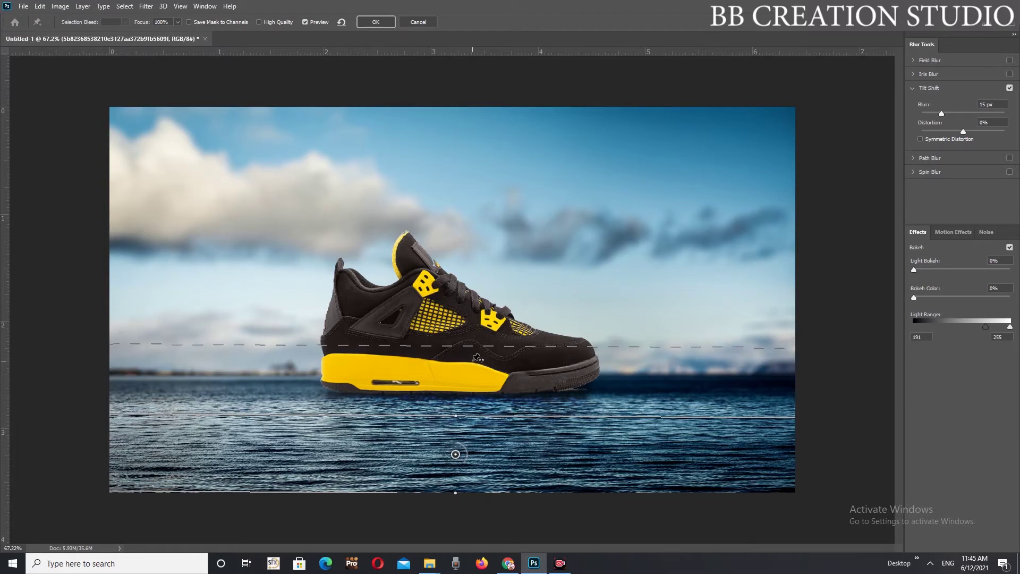
left_click(376, 22)
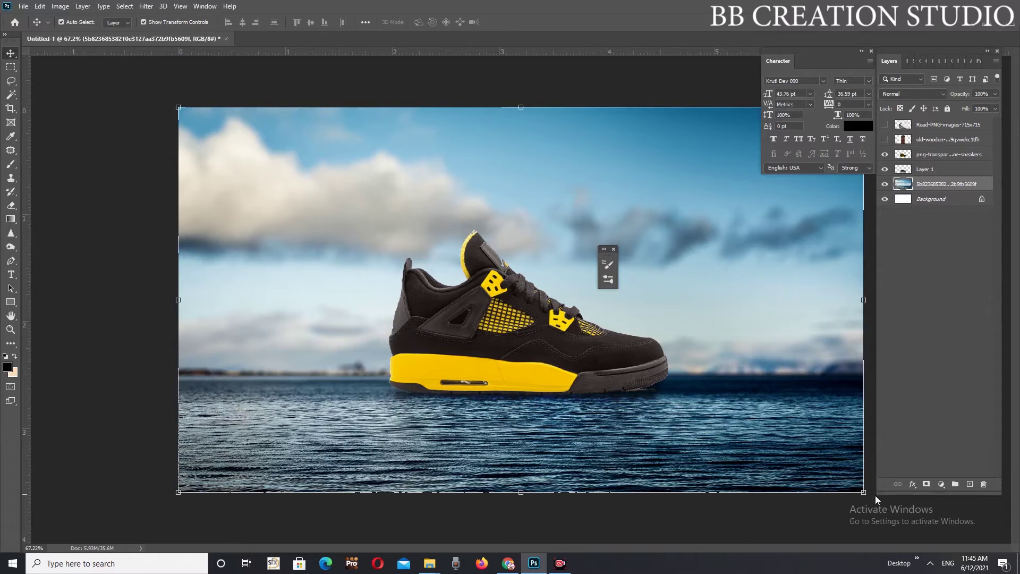
Show the door layer and delete its surrounding empty area selected with the Magic Wand
left_click(885, 139)
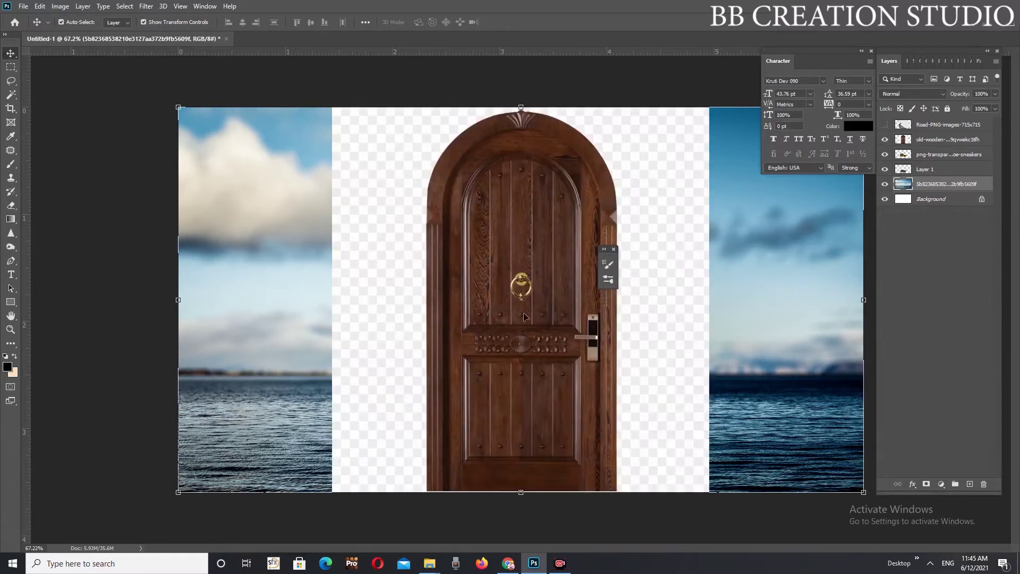
left_click(11, 94)
left_click(361, 208)
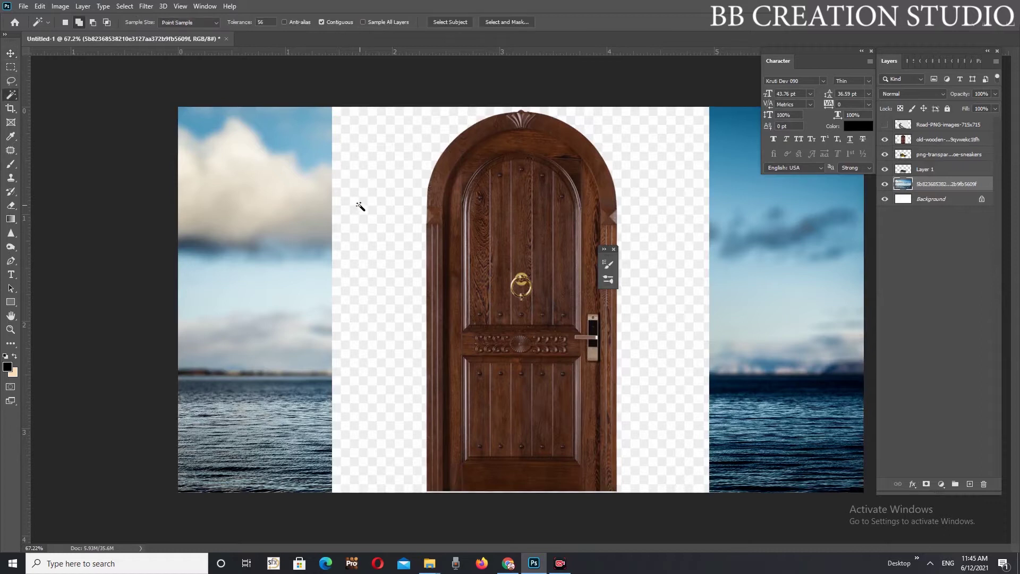
left_click(612, 207, "ctrl")
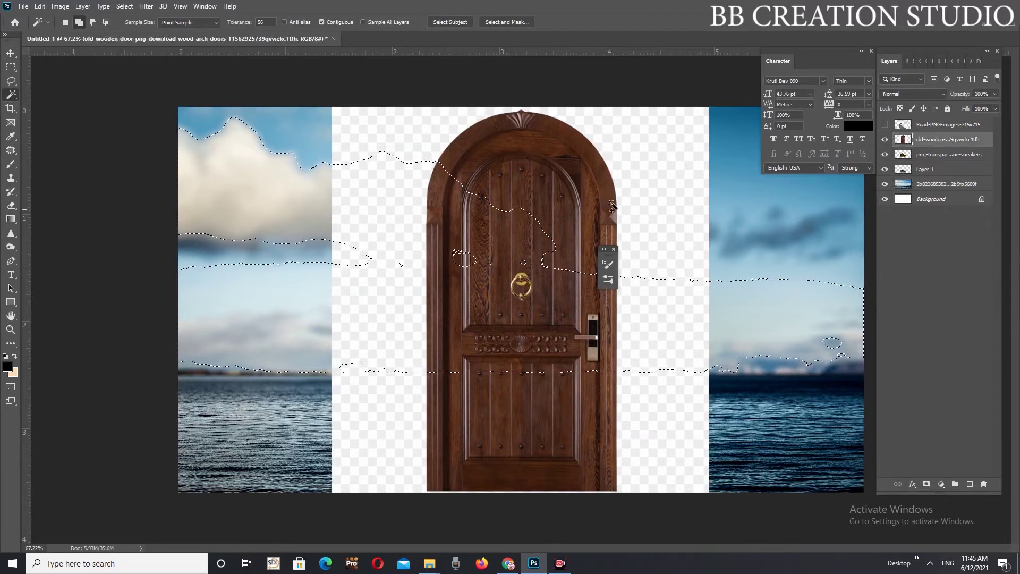
left_click(663, 190)
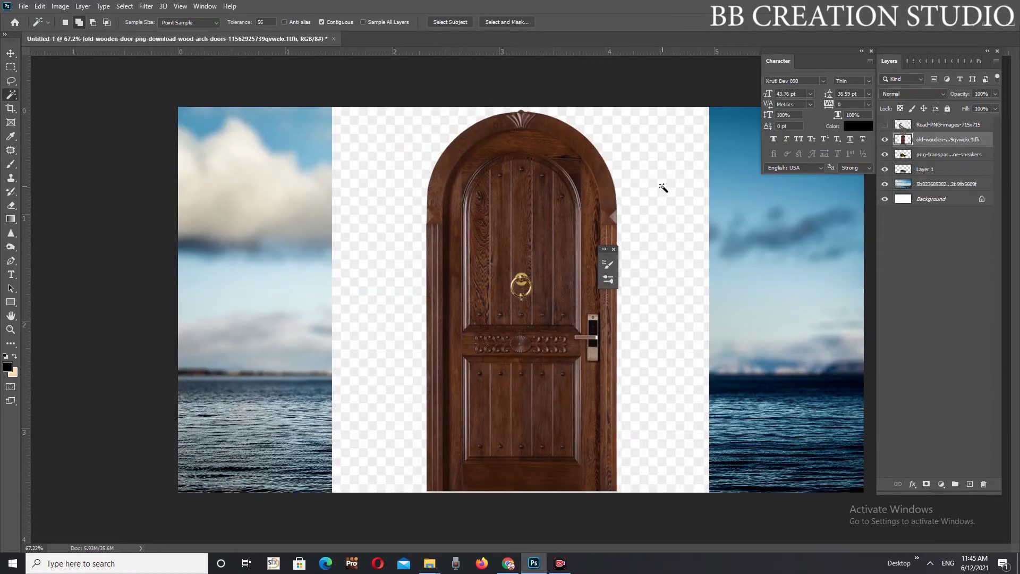
key("Delete")
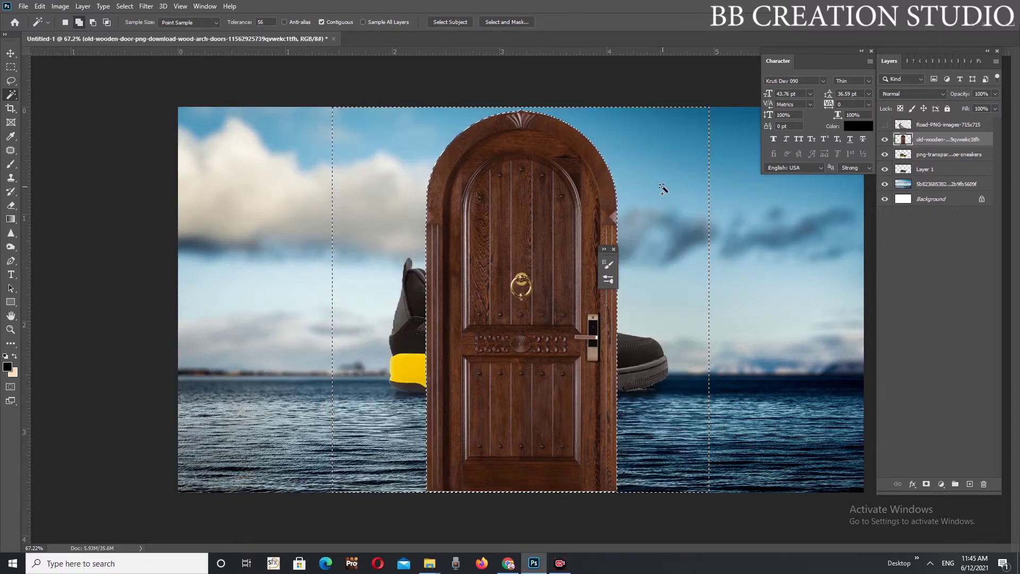
key("ctrl+d")
Scale the door down and place it on the sneaker's side just above the sole
left_click(10, 53)
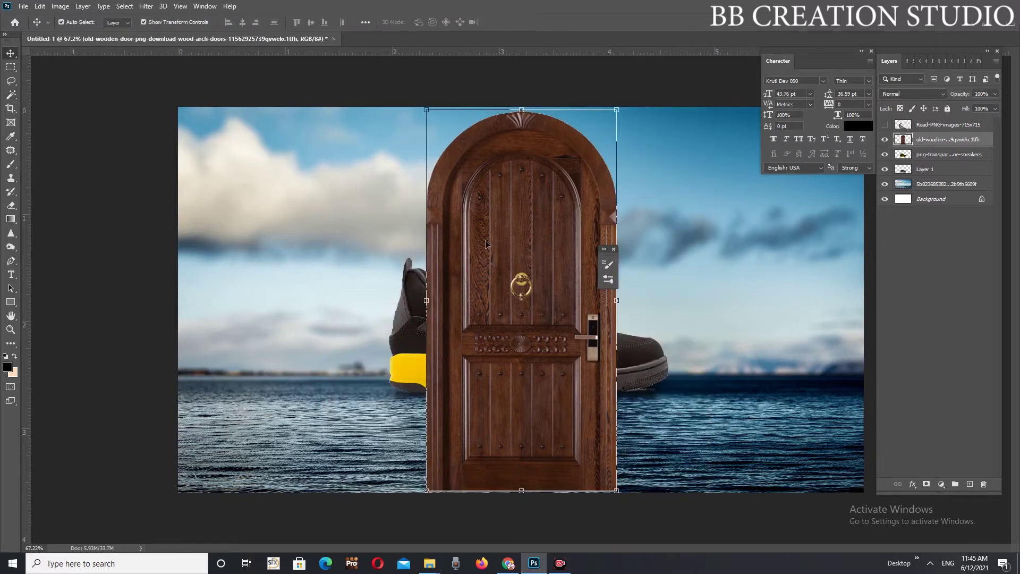
mouse_move(526, 119)
left_mouse_down()
mouse_move(516, 356)
mouse_move(498, 381)
mouse_move(447, 313)
mouse_move(456, 309)
left_mouse_up()
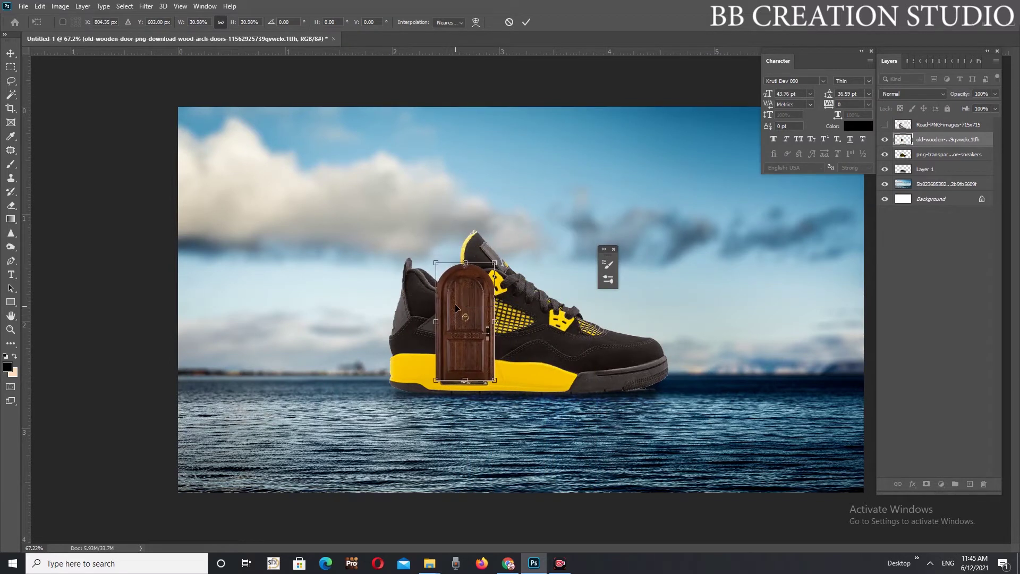
left_click_drag(465, 262, 466, 299)
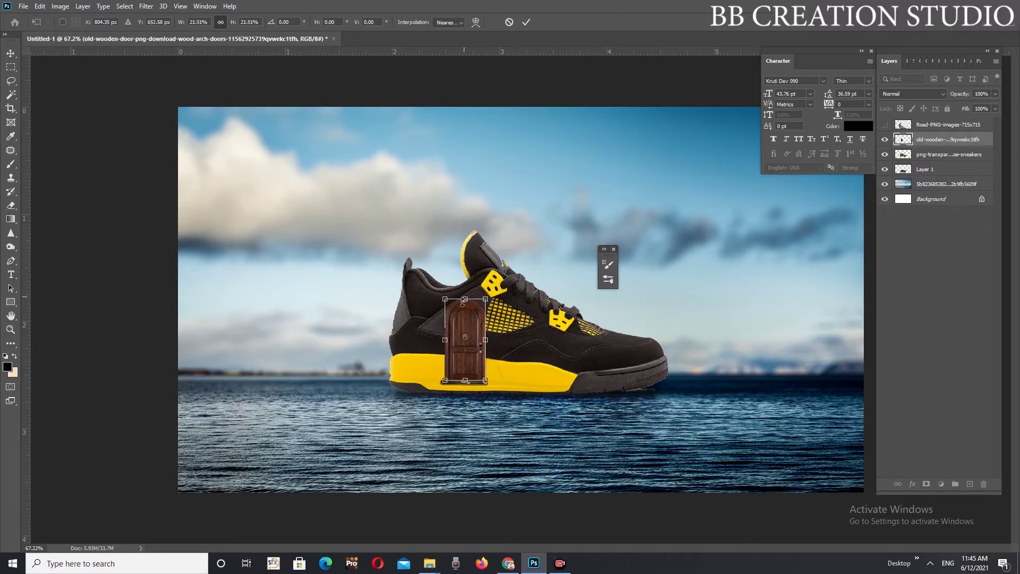
scroll(494, 346, "up", 3)
scroll(434, 314, "up", 2)
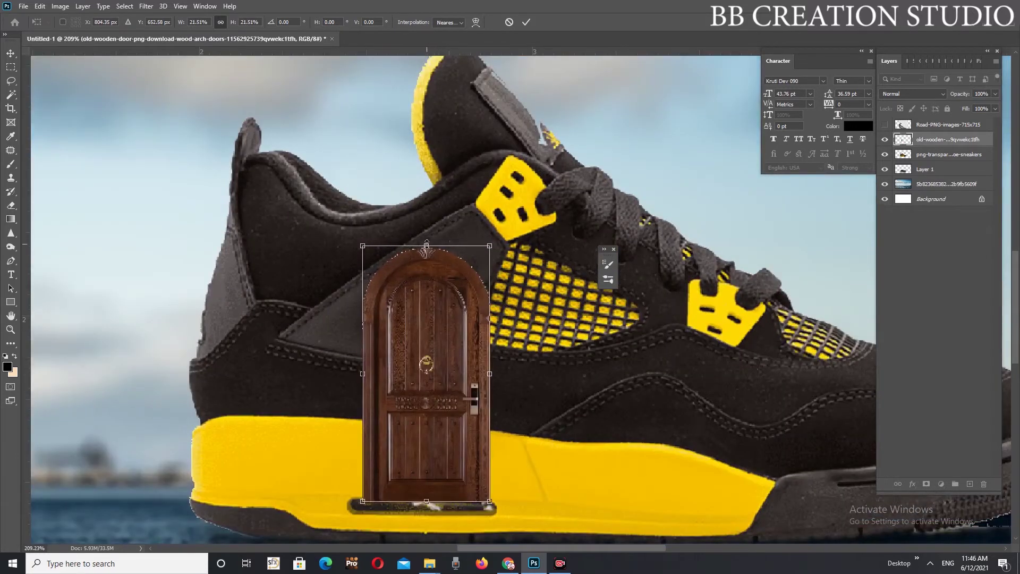
left_click_drag(426, 246, 426, 252)
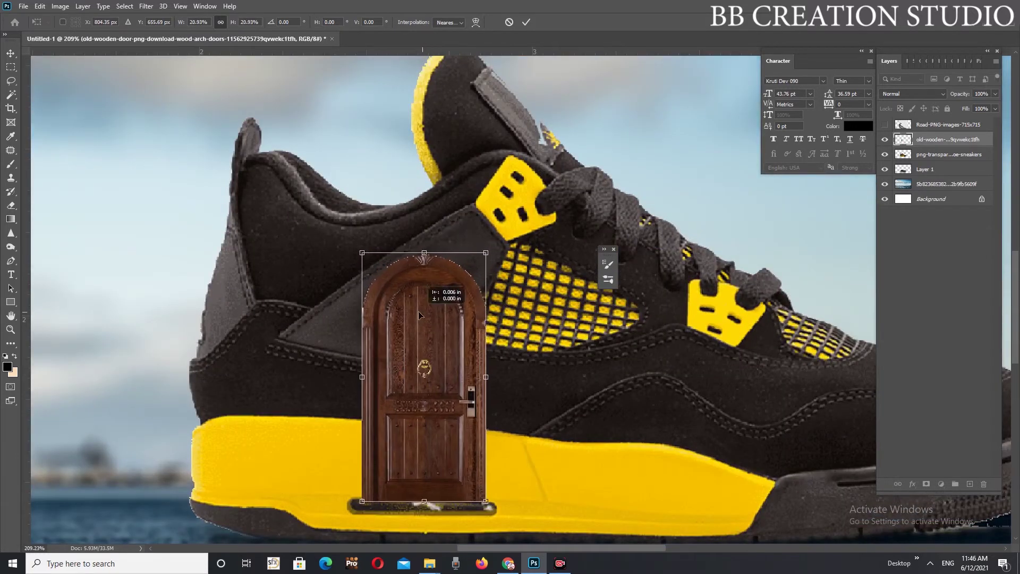
left_click_drag(422, 313, 409, 309)
left_click_drag(479, 374, 458, 382)
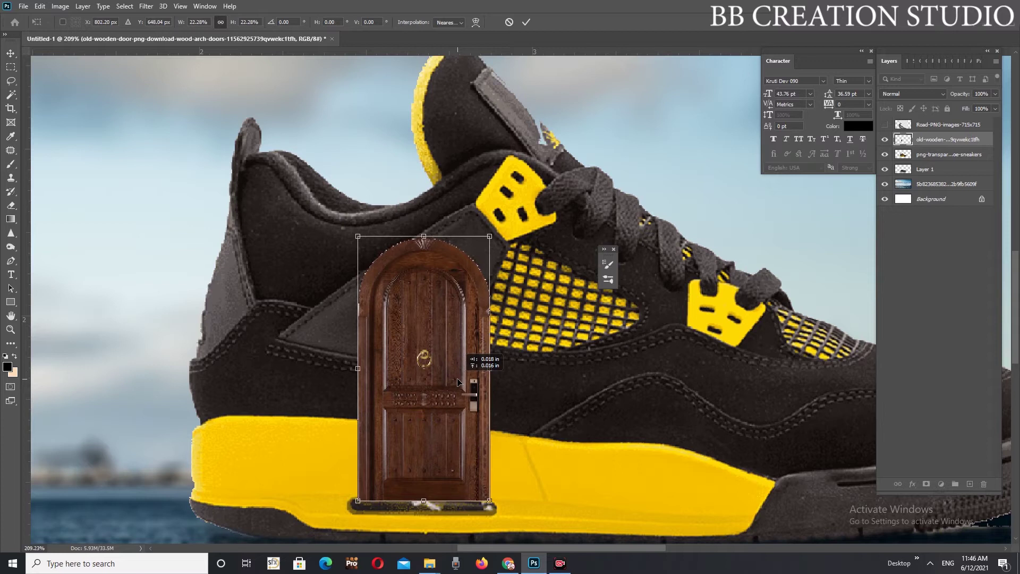
left_click(526, 24)
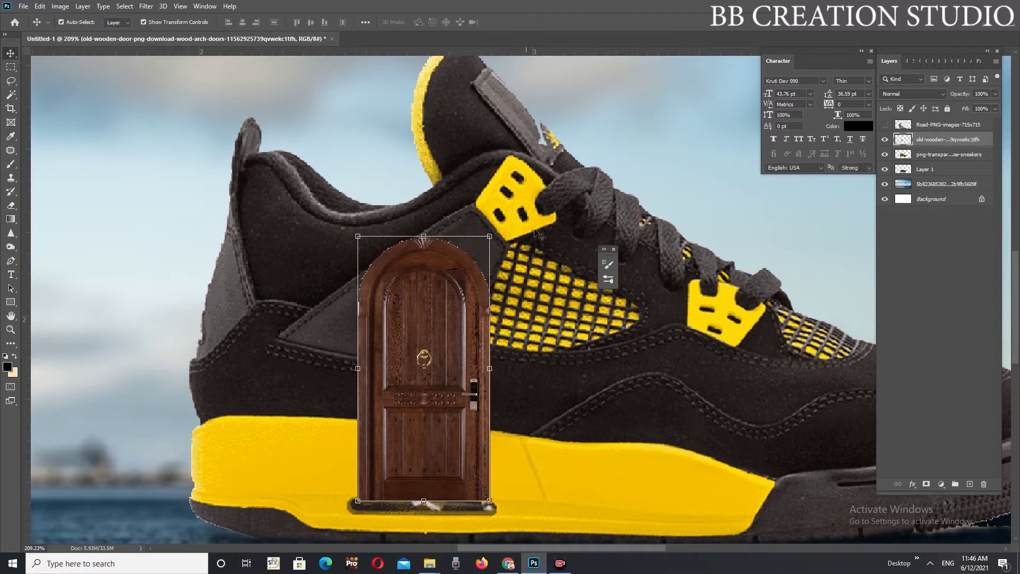
Add Drop Shadow and Bevel & Emboss to the door, with a 0-distance, fully opaque, spread shadow
double_click(988, 140)
left_click_drag(323, 132, 769, 172)
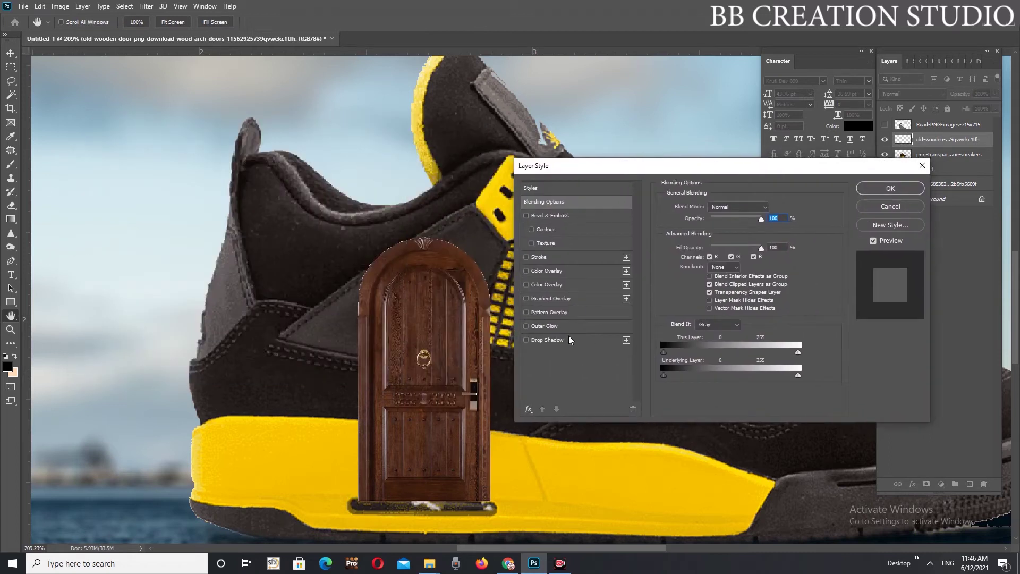
left_click(526, 340)
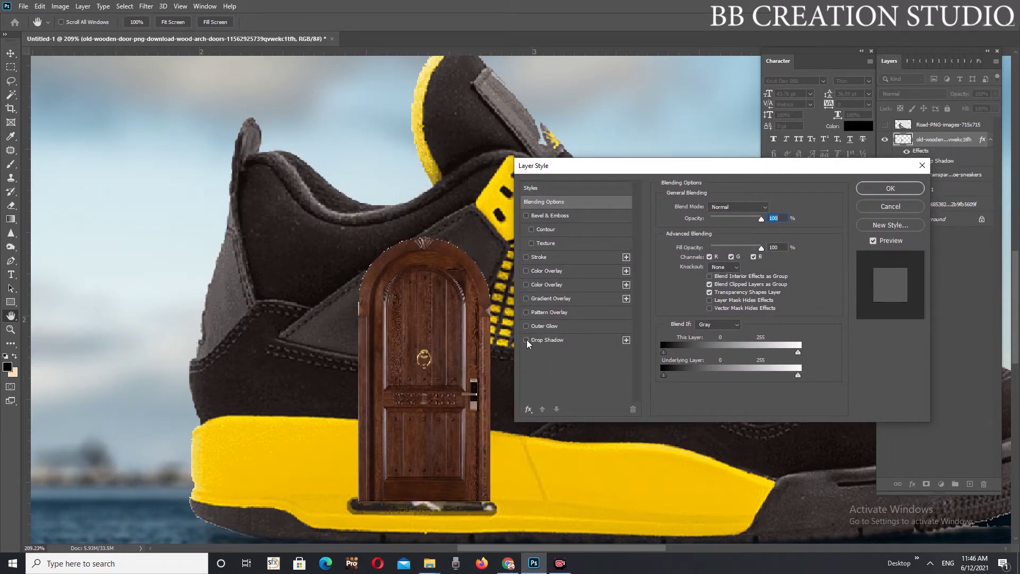
left_click(527, 340)
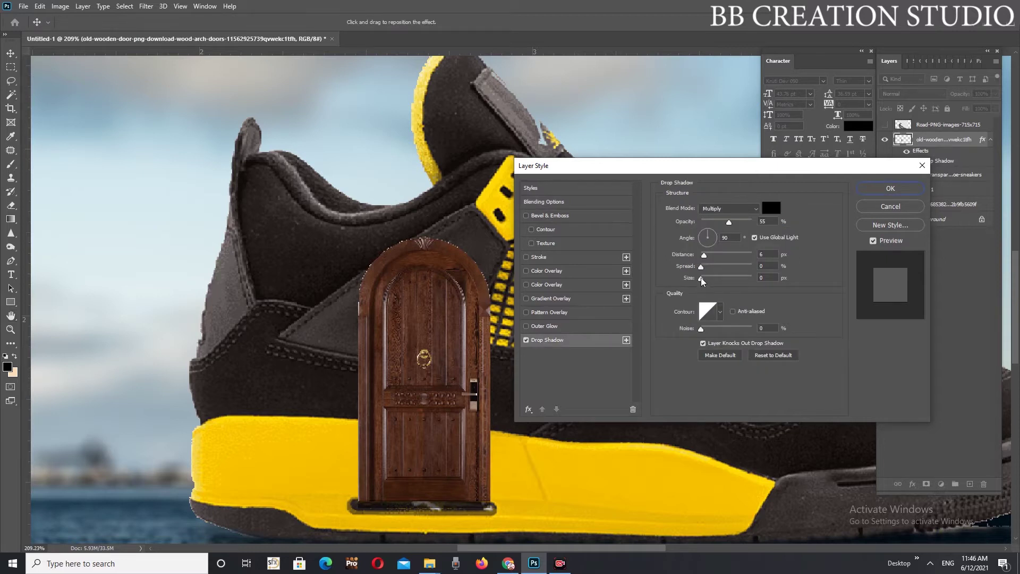
left_click_drag(704, 254, 709, 282)
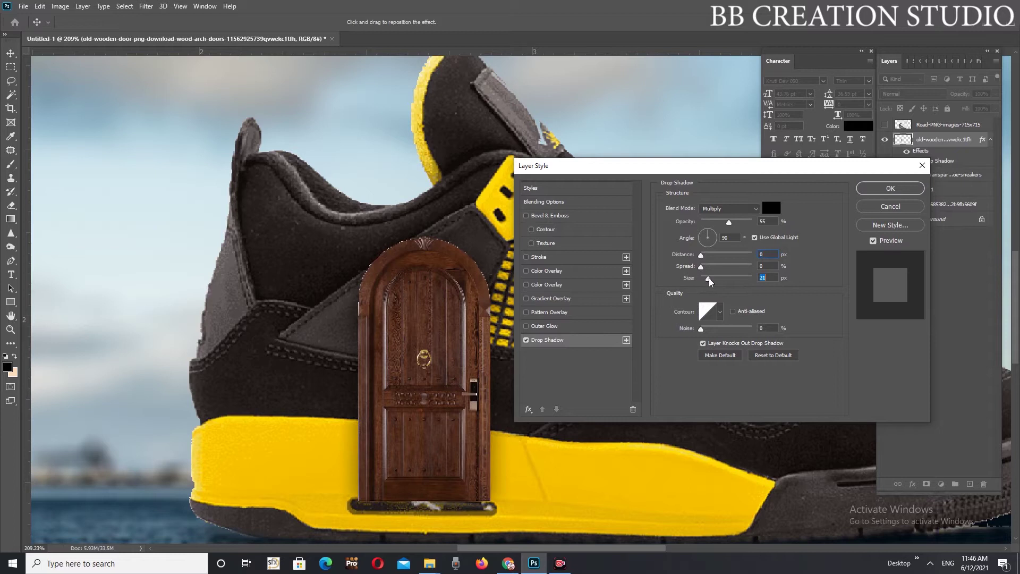
left_click(527, 217)
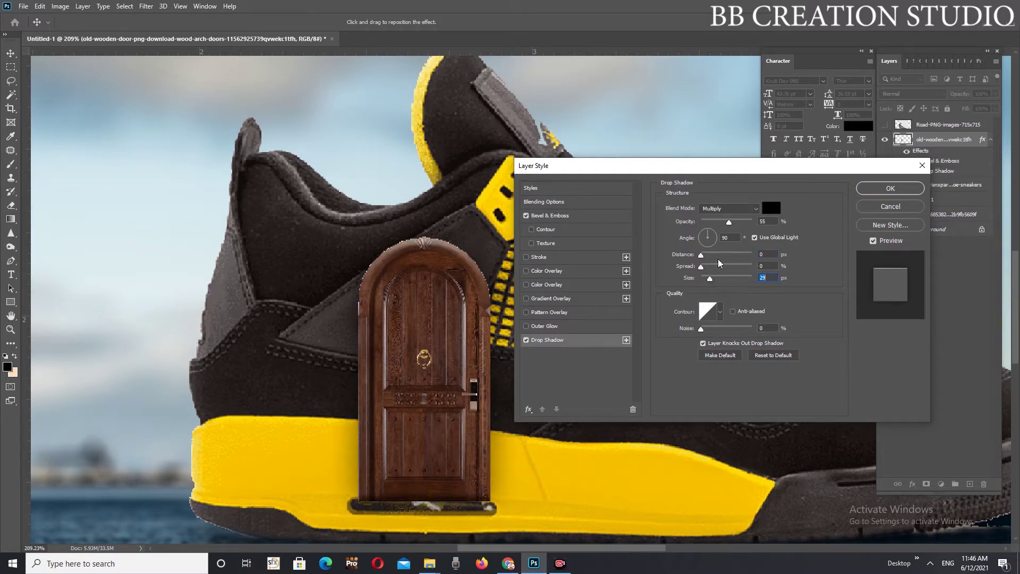
left_click_drag(727, 224, 781, 222)
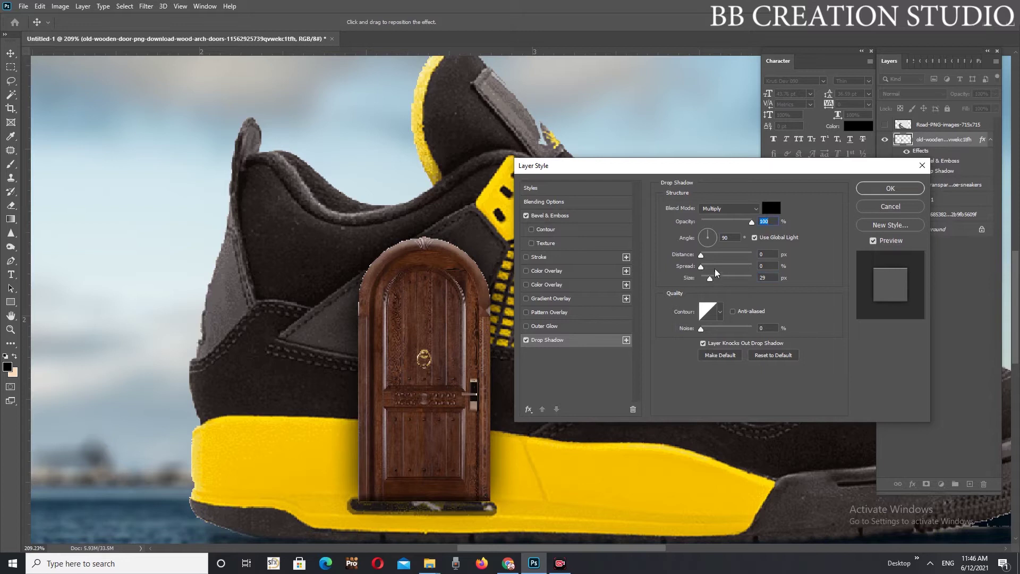
mouse_move(709, 280)
left_mouse_down()
mouse_move(695, 281)
mouse_move(706, 283)
left_mouse_up()
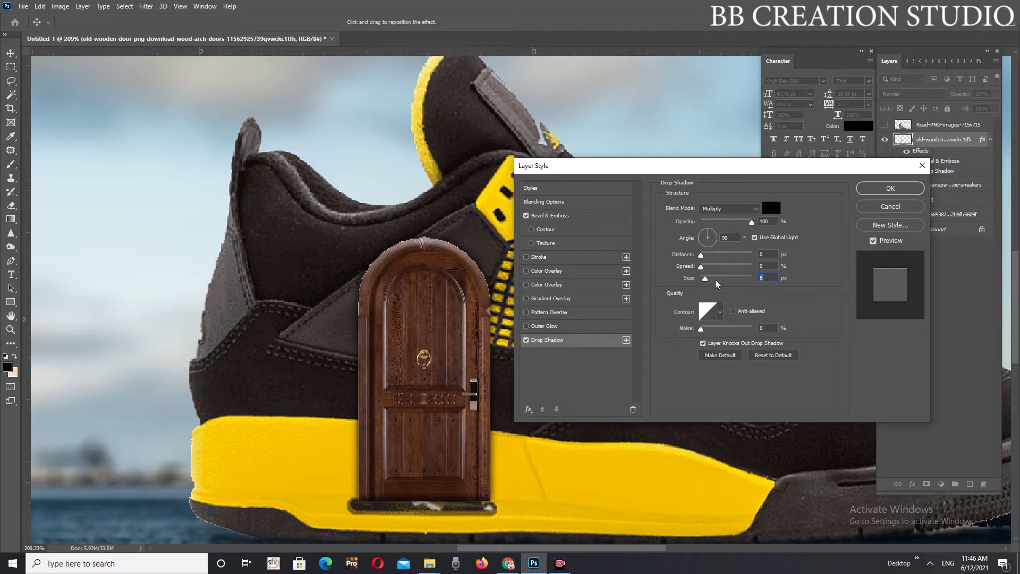
left_click_drag(748, 222, 752, 218)
left_click_drag(701, 267, 716, 272)
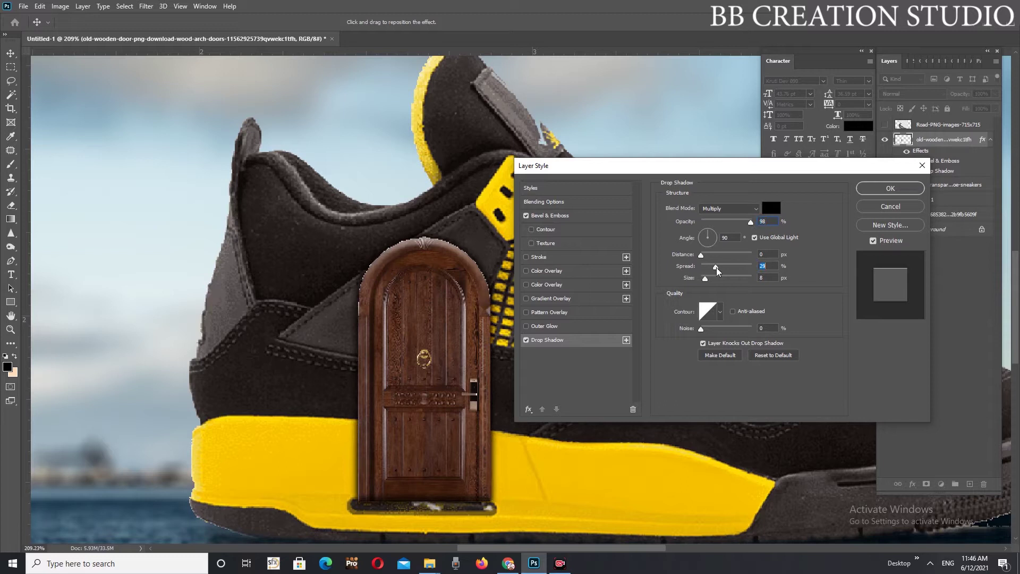
left_click_drag(712, 271, 709, 272)
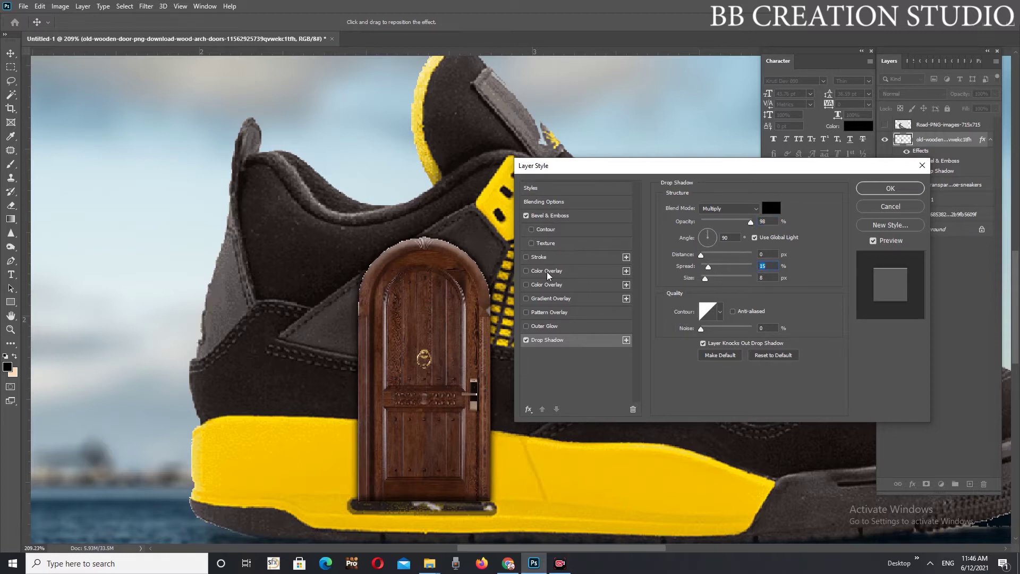
Adjust the bevel highlight strength and apply the door's layer effects
left_click(549, 216)
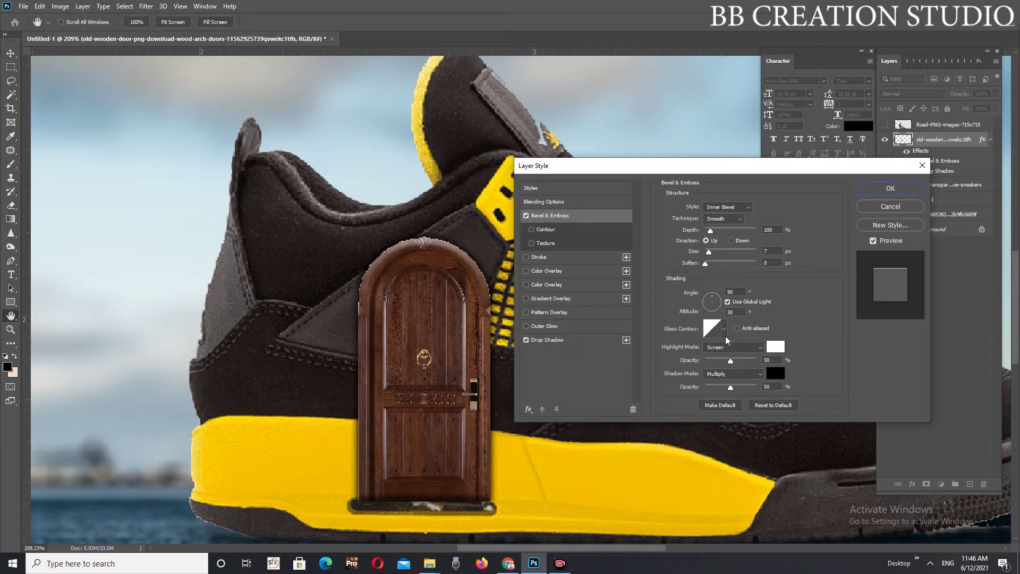
mouse_move(732, 360)
left_mouse_down()
mouse_move(761, 360)
mouse_move(722, 361)
mouse_move(760, 387)
mouse_move(695, 387)
mouse_move(747, 387)
mouse_move(721, 384)
mouse_move(731, 386)
left_mouse_up()
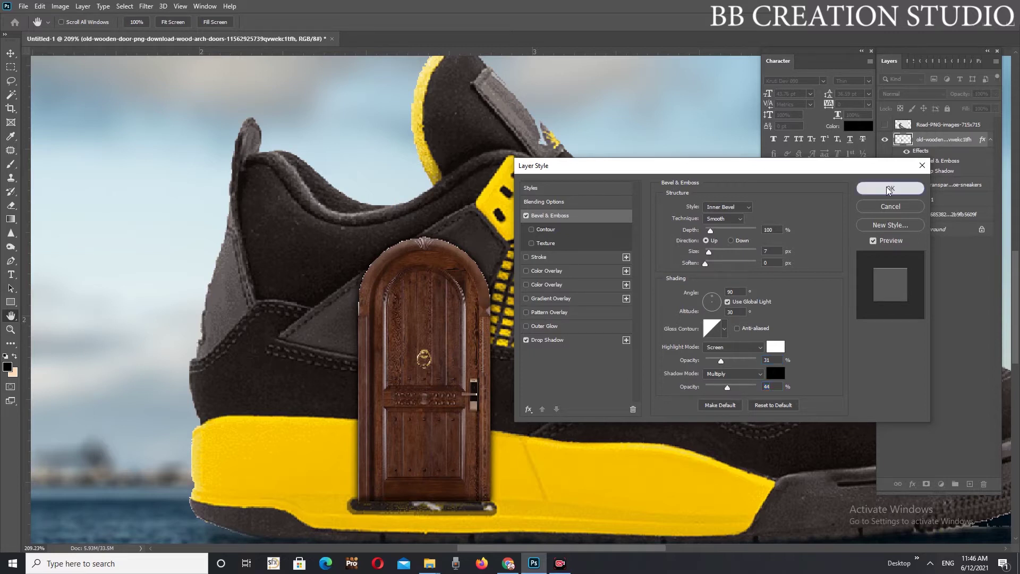
left_click(890, 188)
left_click(606, 327)
scroll(607, 328, "down", 2)
scroll(606, 327, "down", 4)
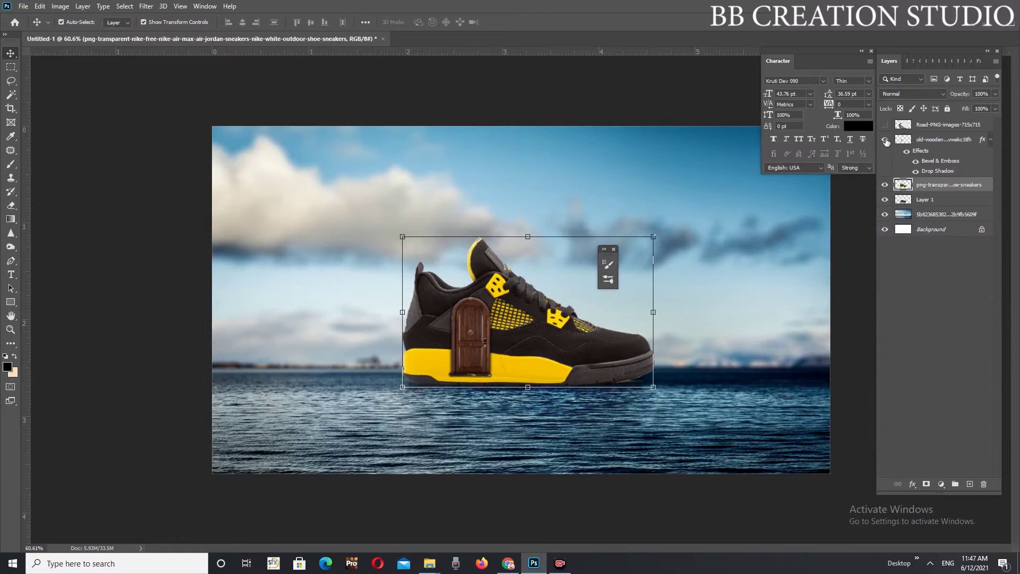
Show the road layer and Magic Wand-select the checkerboard background around it
left_click(884, 125)
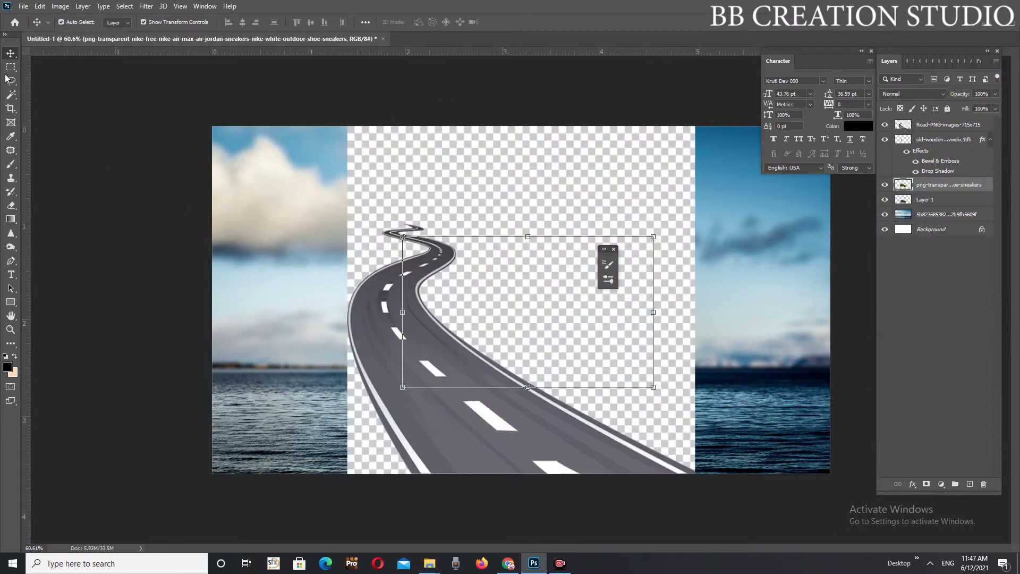
left_click(10, 95)
left_click(490, 214)
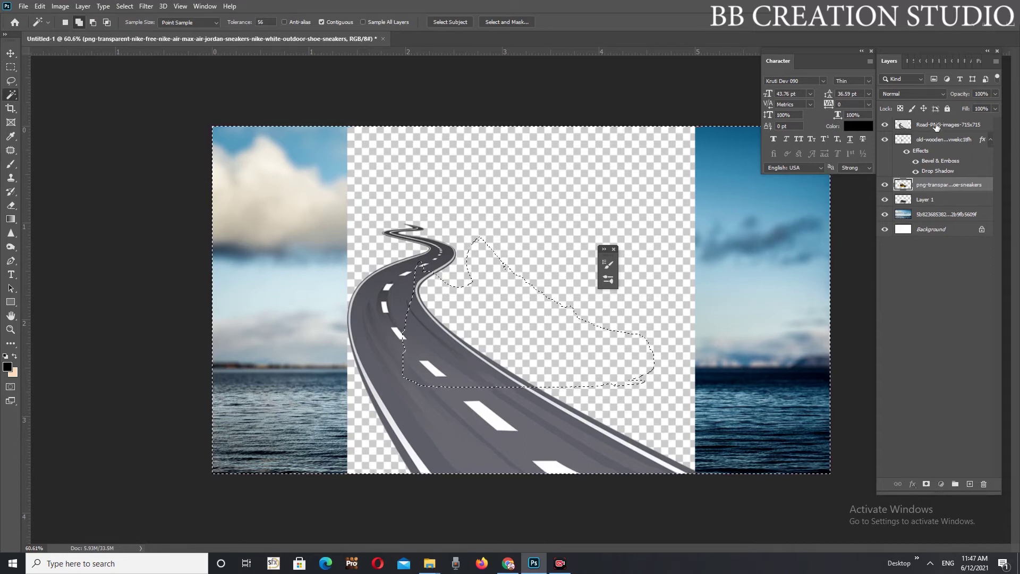
key("alt+period")
key("ctrl+d")
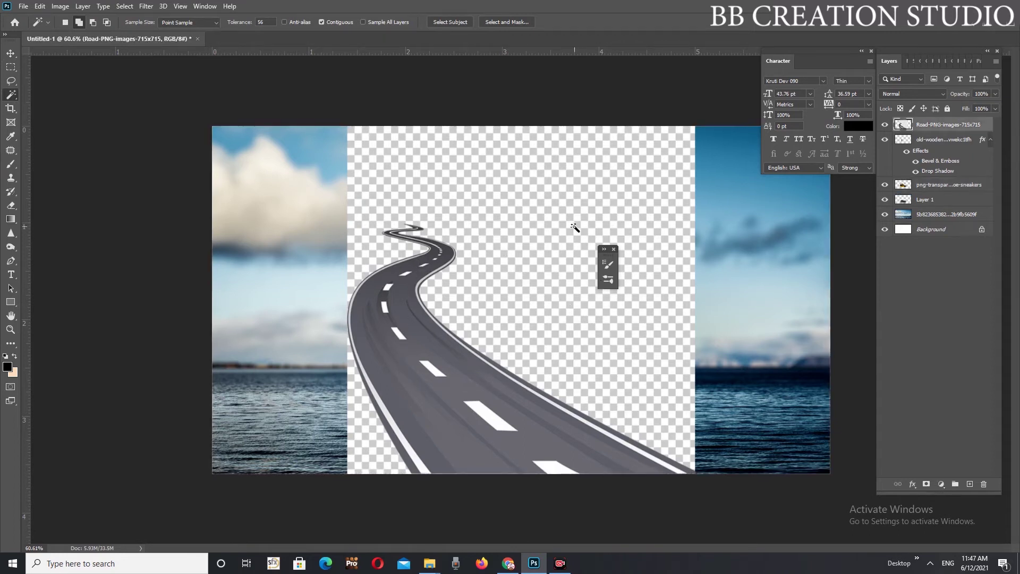
left_click(575, 228)
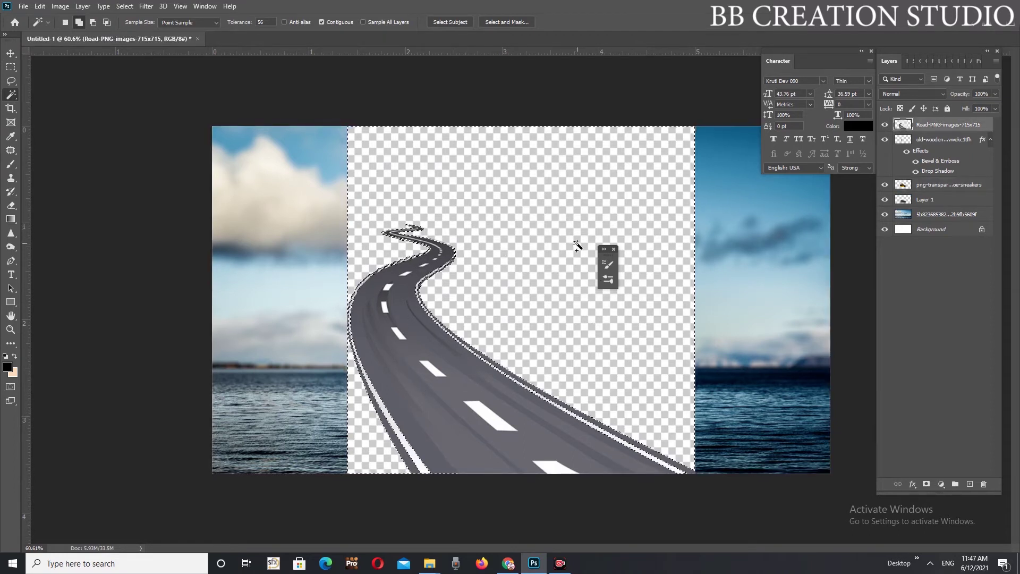
Subtract the road's left, lower-right and upper edges from the selection using Quick Selection
right_click(12, 96)
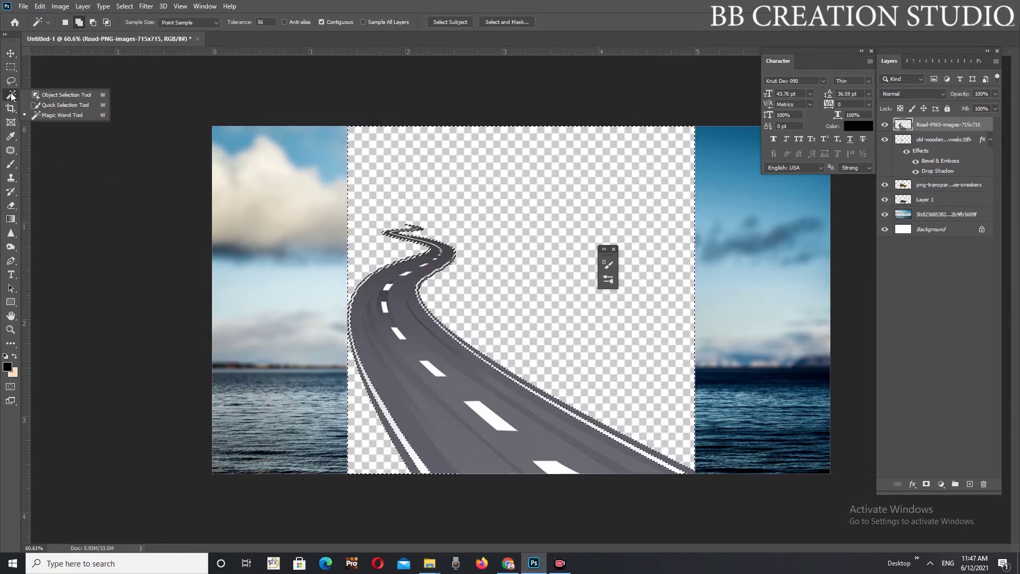
left_click(61, 105)
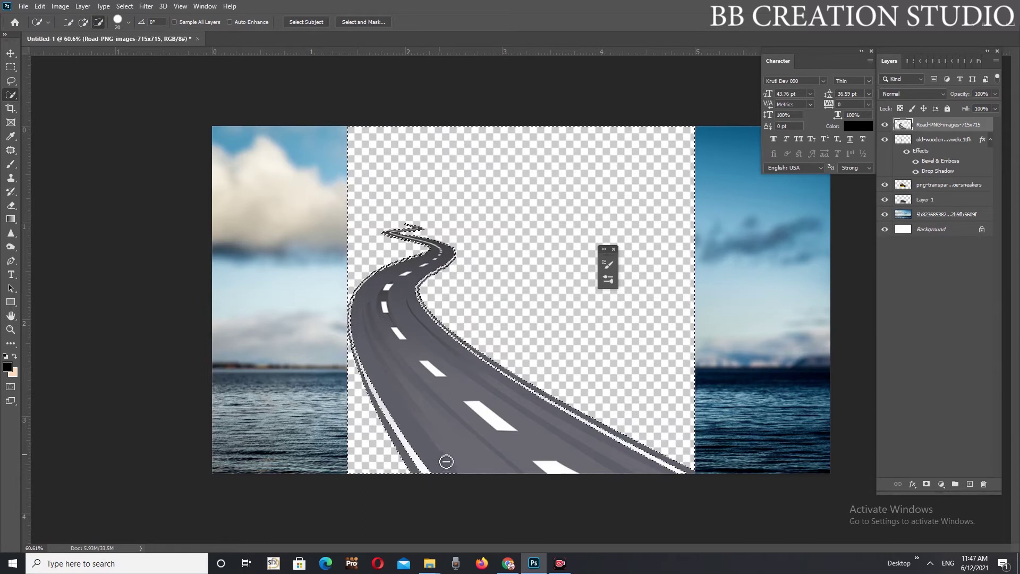
left_click_drag(422, 451, 392, 296)
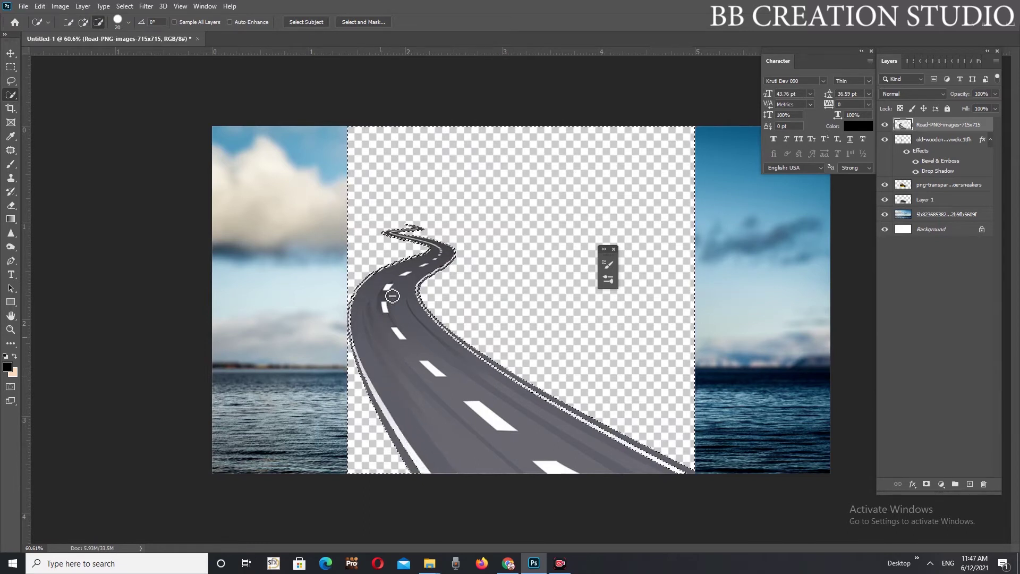
left_click_drag(430, 261, 426, 257)
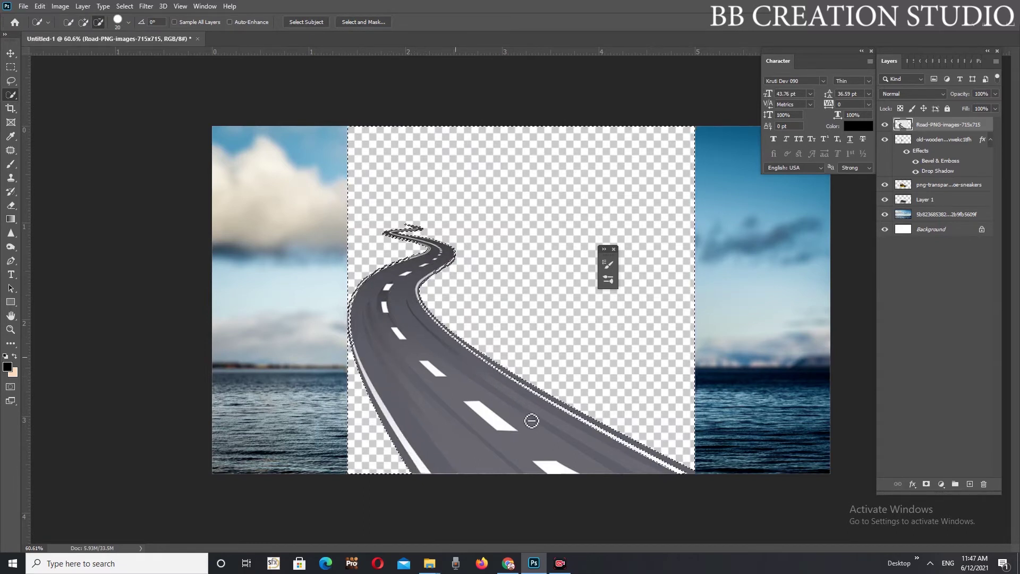
left_click_drag(625, 458, 660, 462)
left_click_drag(632, 453, 694, 487)
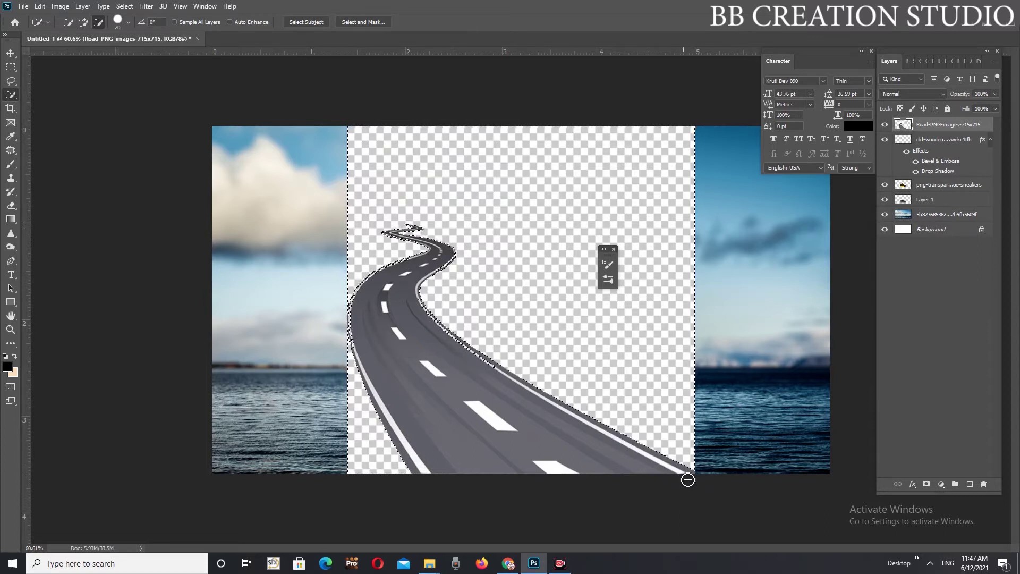
scroll(699, 484, "up", 3)
scroll(558, 489, "up", 2)
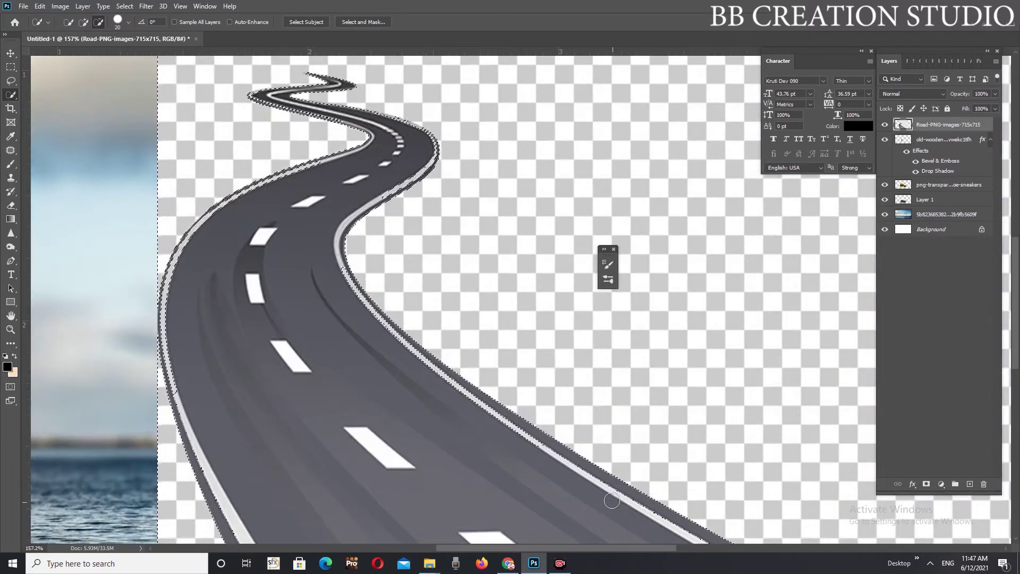
left_click_drag(565, 469, 621, 502)
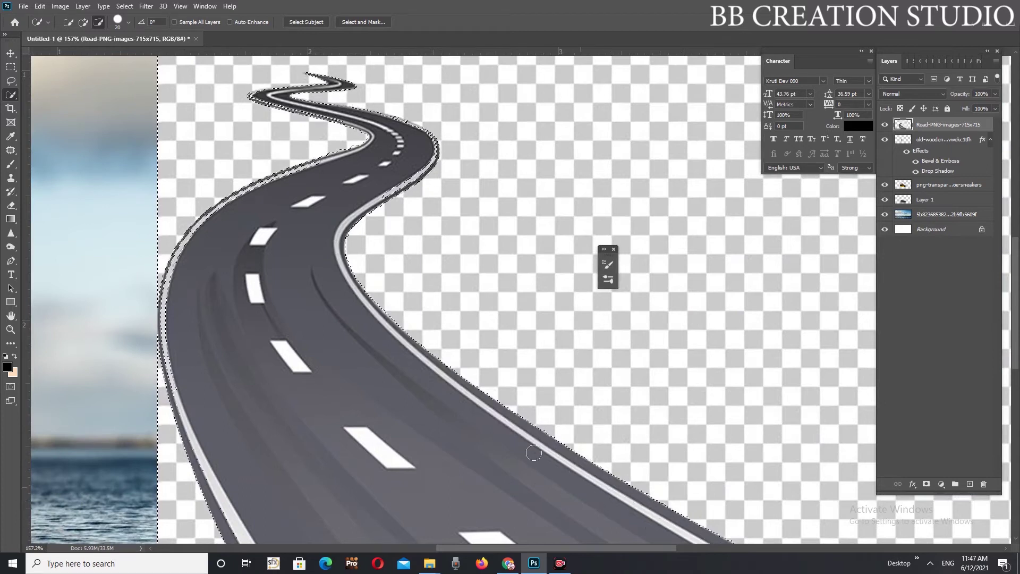
mouse_move(205, 383)
left_mouse_down()
mouse_move(188, 406)
mouse_move(180, 399)
mouse_move(175, 279)
left_mouse_up()
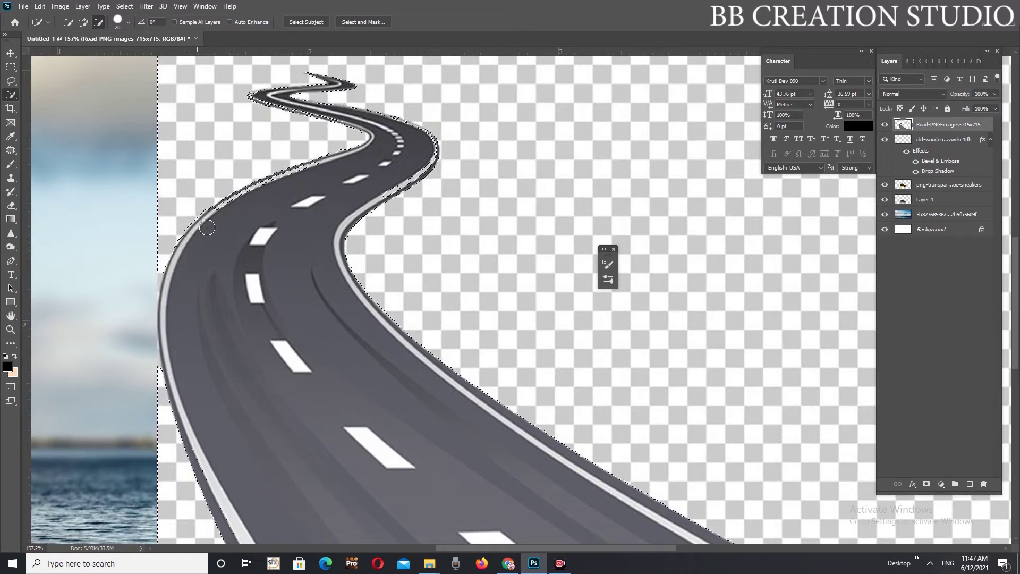
left_click_drag(230, 211, 306, 176)
scroll(340, 187, "up", 3, "alt")
left_click_drag(256, 176, 317, 156)
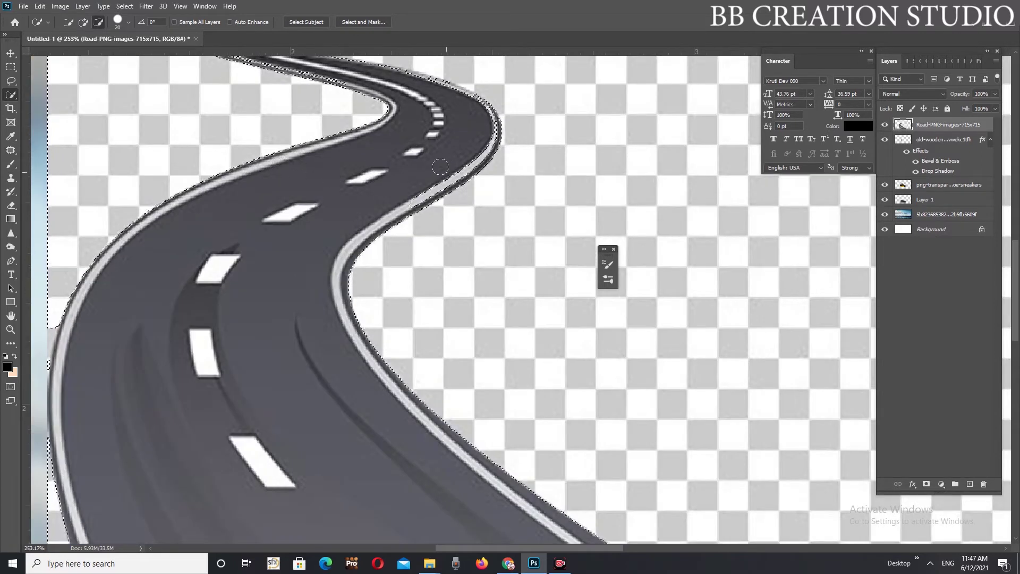
left_click_drag(423, 176, 410, 272)
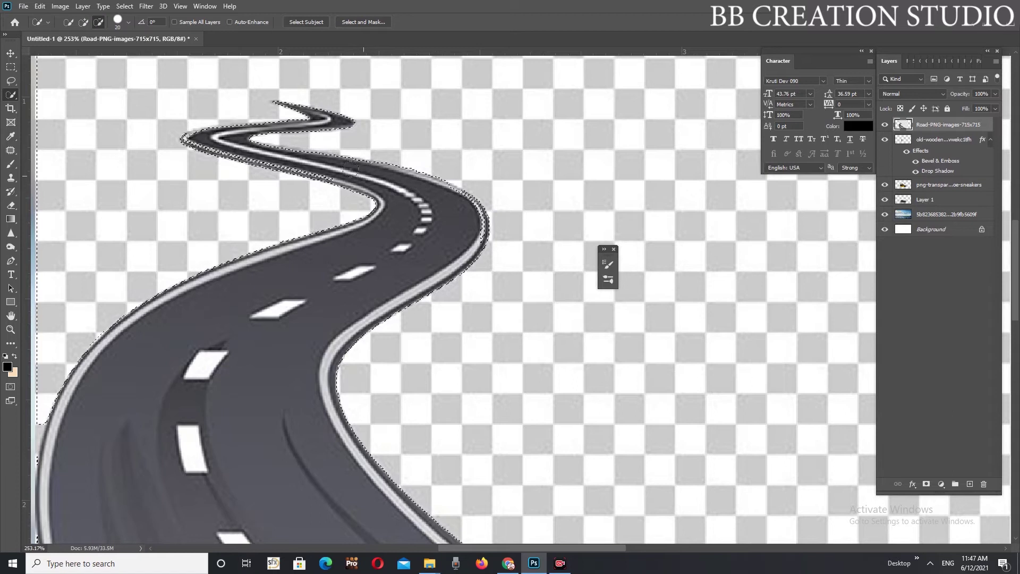
Fine-tune the selection near the upper road bend with a smaller brush, then remove the checkerboard and deselect
key("bracketleft")
key("bracketleft")
key("bracketleft")
left_click(308, 170, "alt")
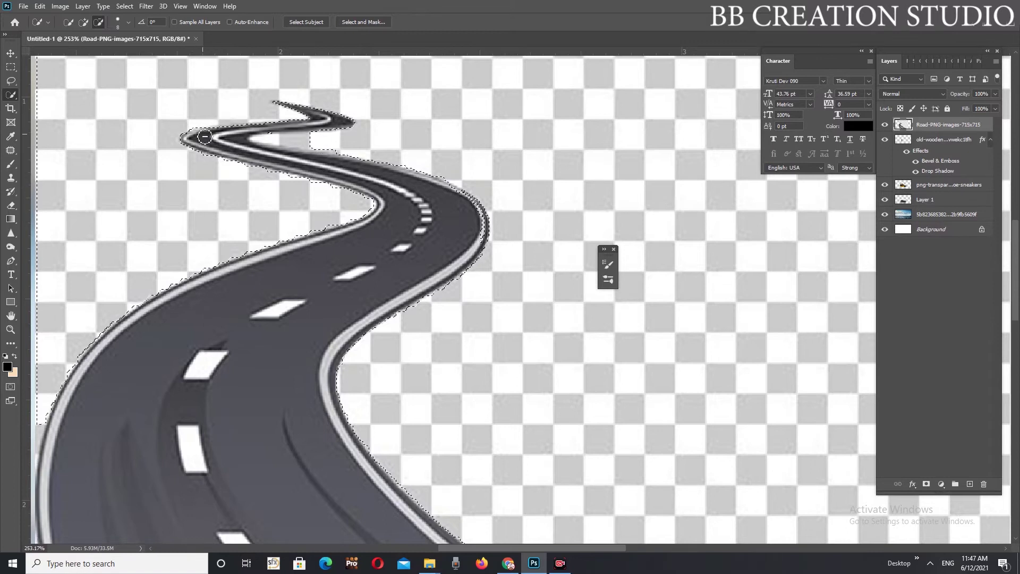
left_click_drag(300, 151, 392, 190)
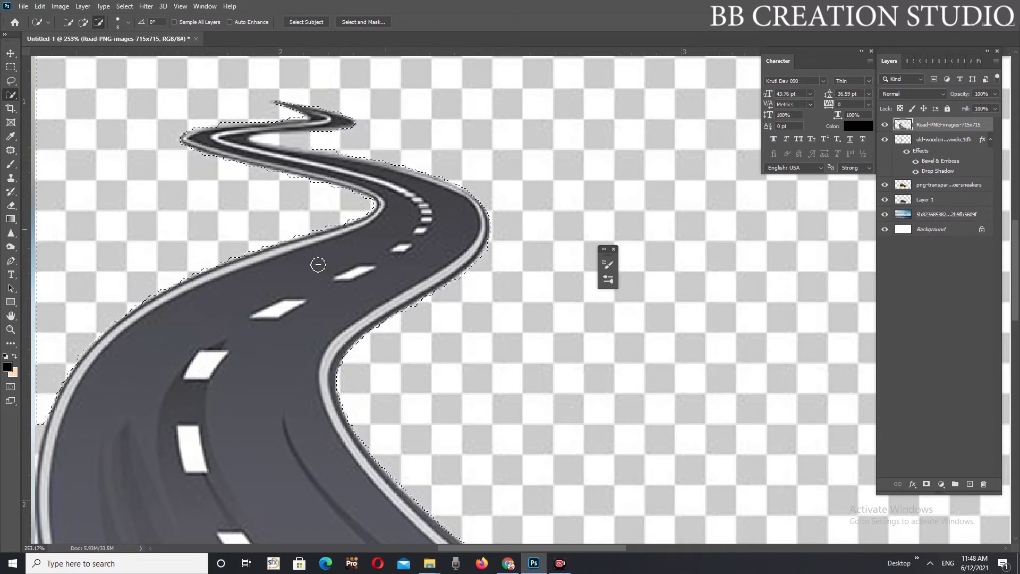
left_click(83, 22)
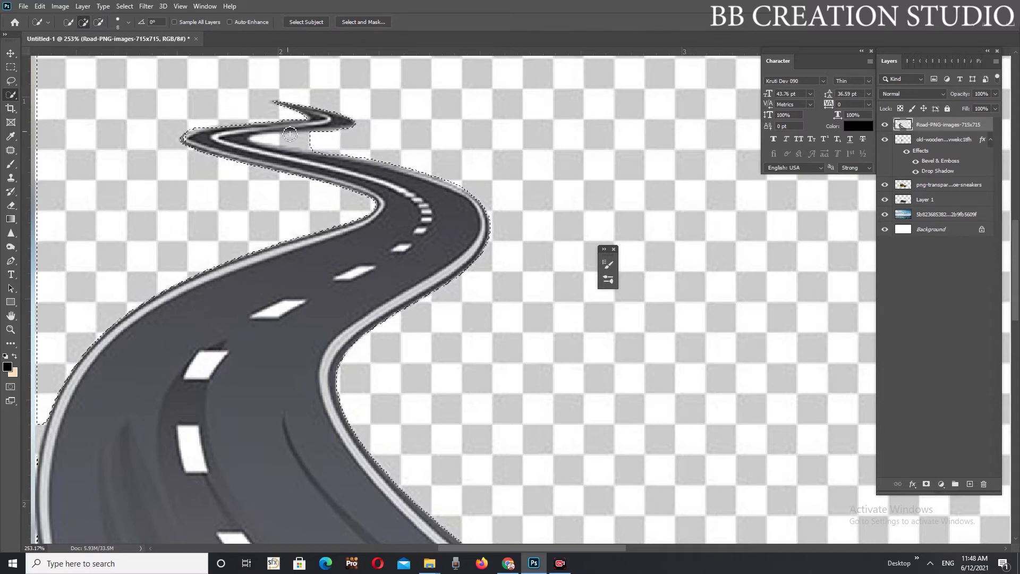
left_click_drag(282, 142, 334, 148)
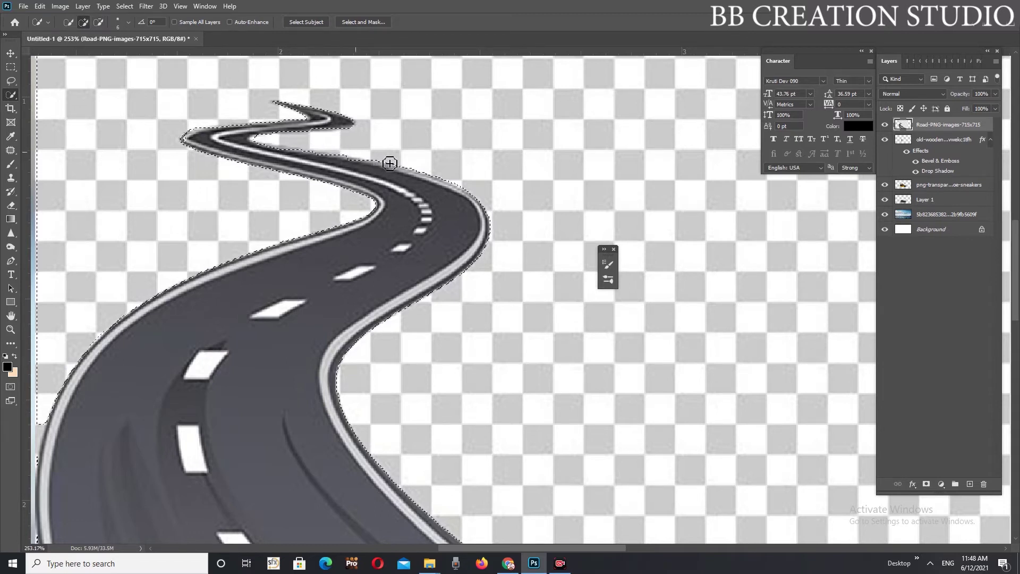
left_click(98, 22)
left_click(295, 167)
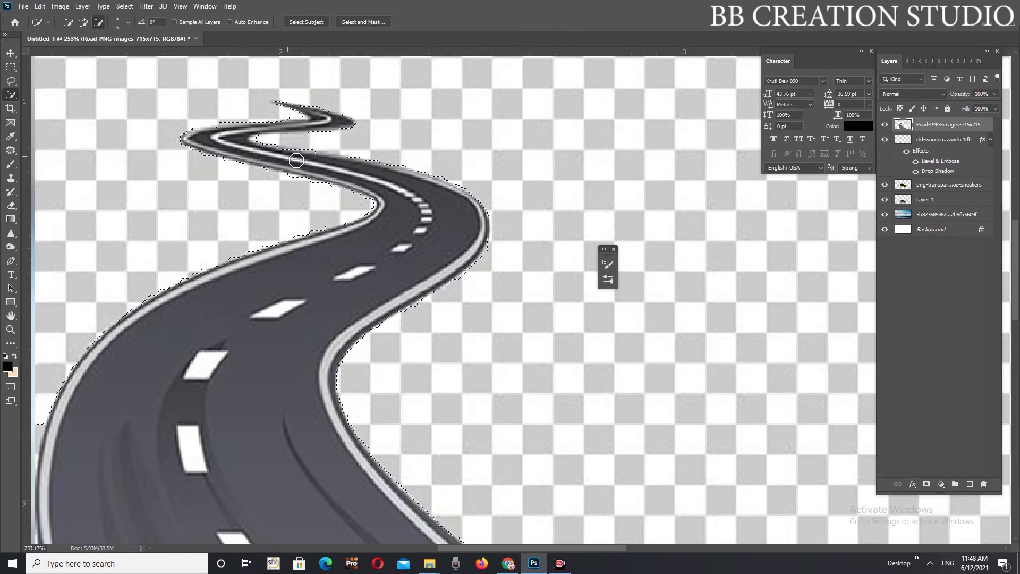
scroll(393, 217, "down", 2, "alt")
scroll(417, 230, "down", 2, "alt")
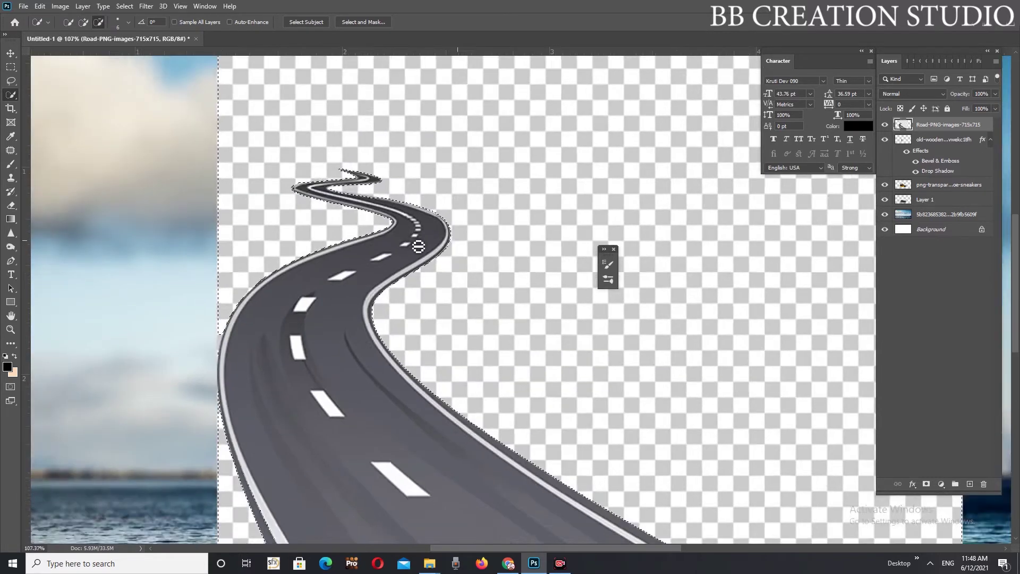
scroll(412, 239, "down", 1, "alt")
scroll(588, 302, "down", 1, "alt")
scroll(585, 306, "down", 1, "alt")
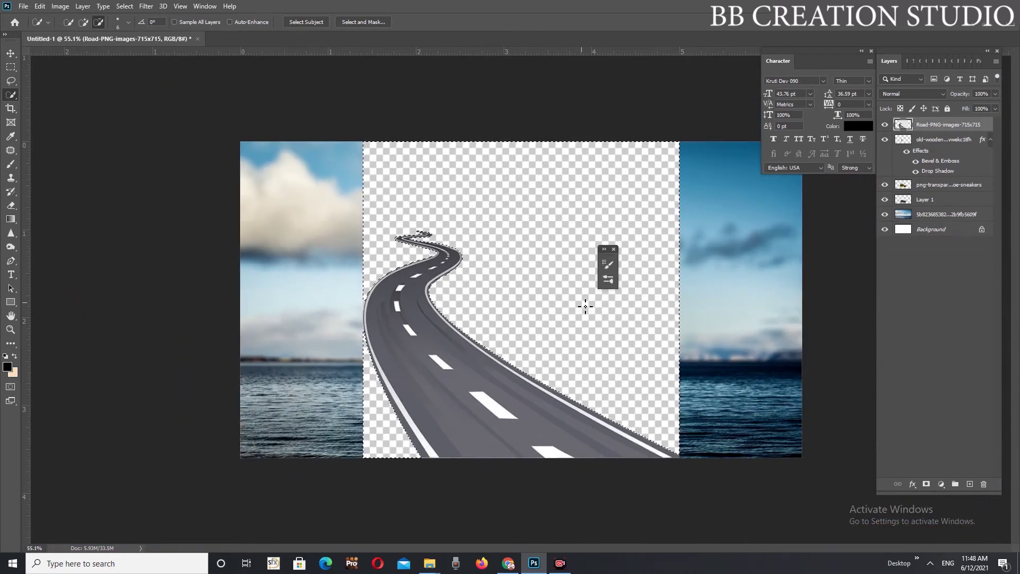
key("ctrl+d")
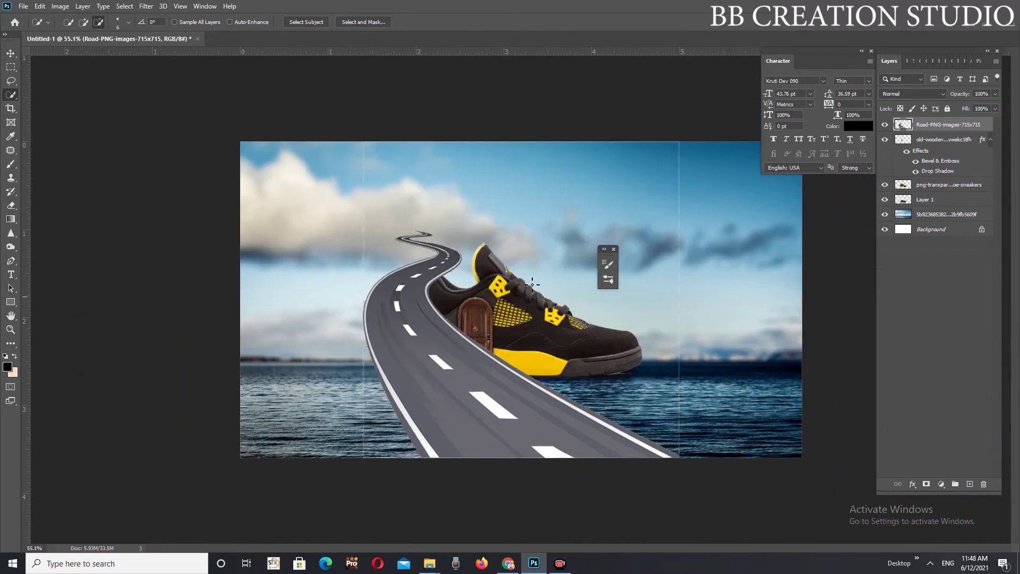
Shrink the road and move it up toward the wooden door on the sneaker
left_click(11, 53)
mouse_move(430, 370)
left_mouse_down()
mouse_move(524, 329)
mouse_move(486, 360)
left_mouse_up()
left_click_drag(480, 365, 479, 367)
left_click_drag(573, 140, 548, 267)
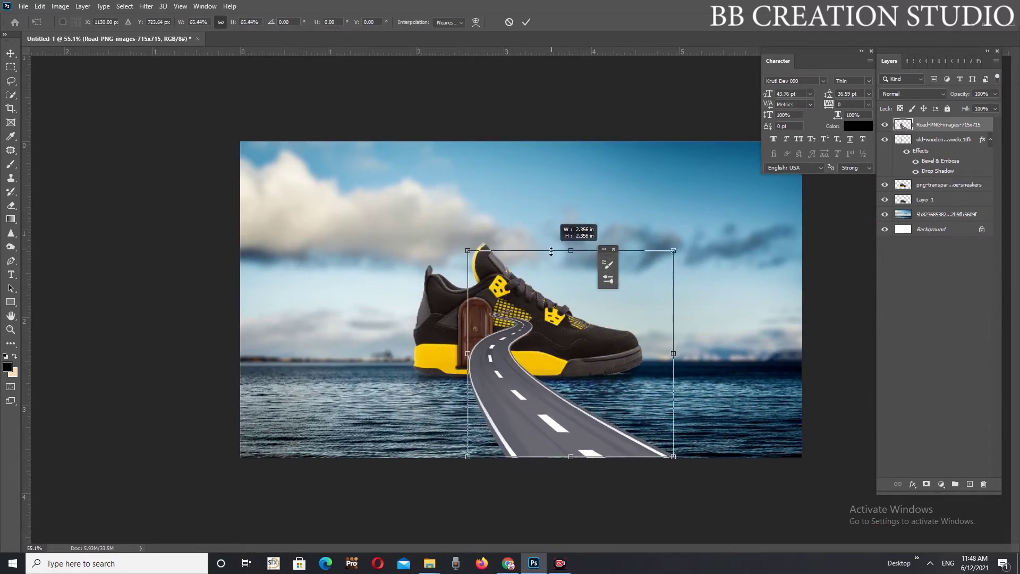
left_click_drag(510, 352, 480, 375)
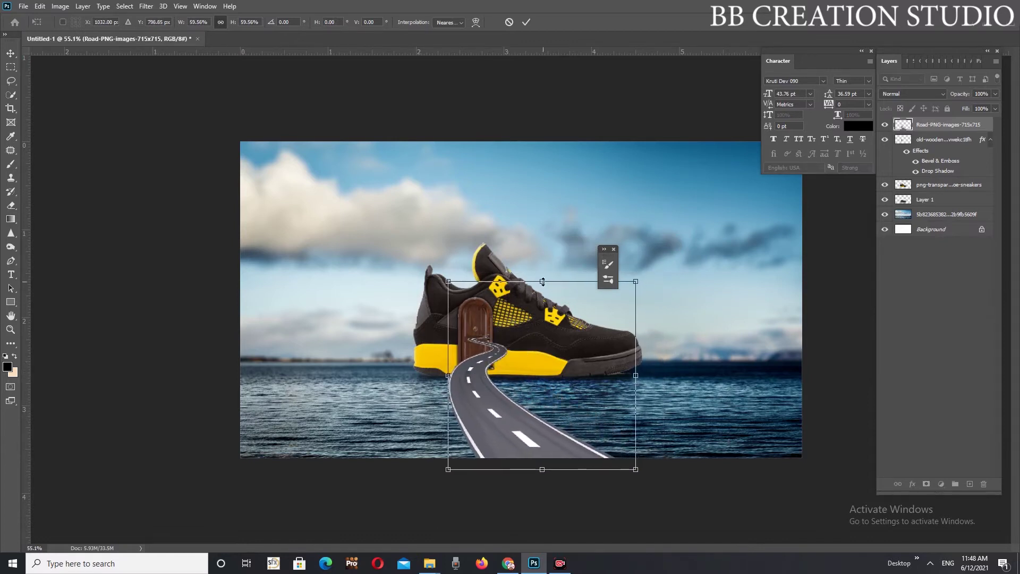
left_click_drag(542, 281, 542, 307)
left_click_drag(505, 405, 494, 391)
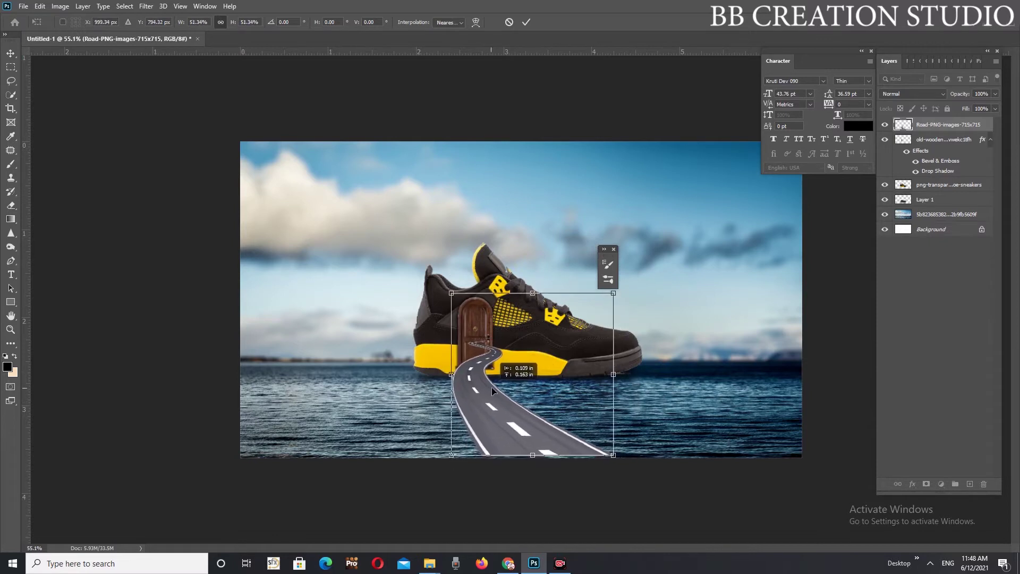
left_click_drag(494, 391, 494, 393)
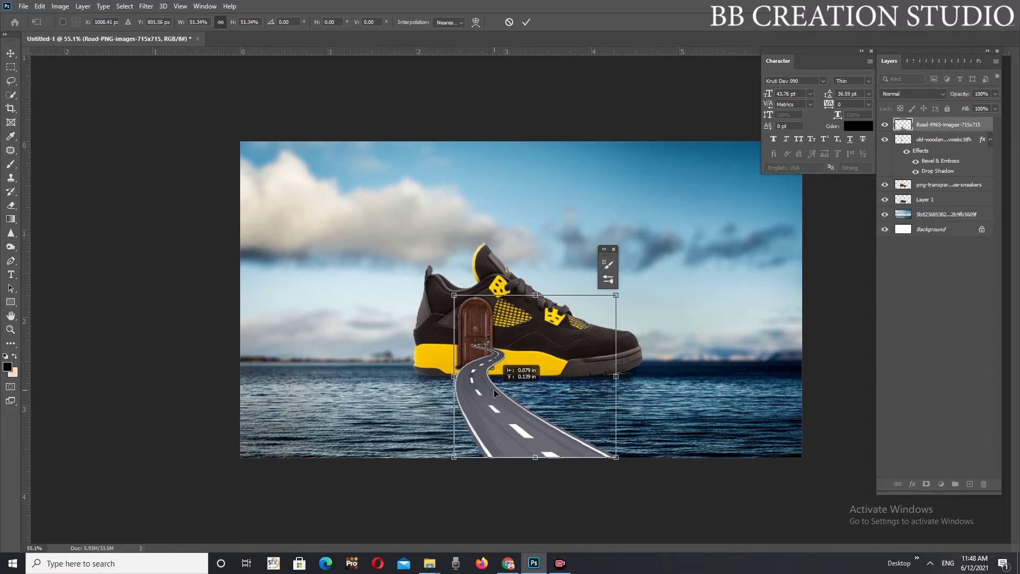
scroll(521, 349, "up", 3)
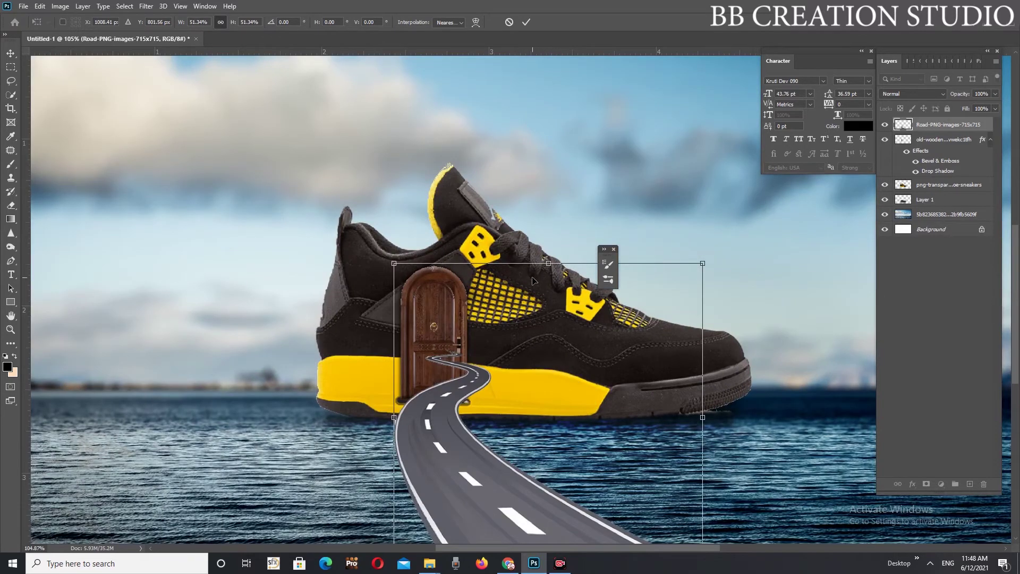
left_click(527, 22)
Skew the road's far end so it narrows into the door
mouse_move(549, 267)
left_mouse_down()
mouse_move(512, 285)
mouse_move(523, 269)
left_mouse_up()
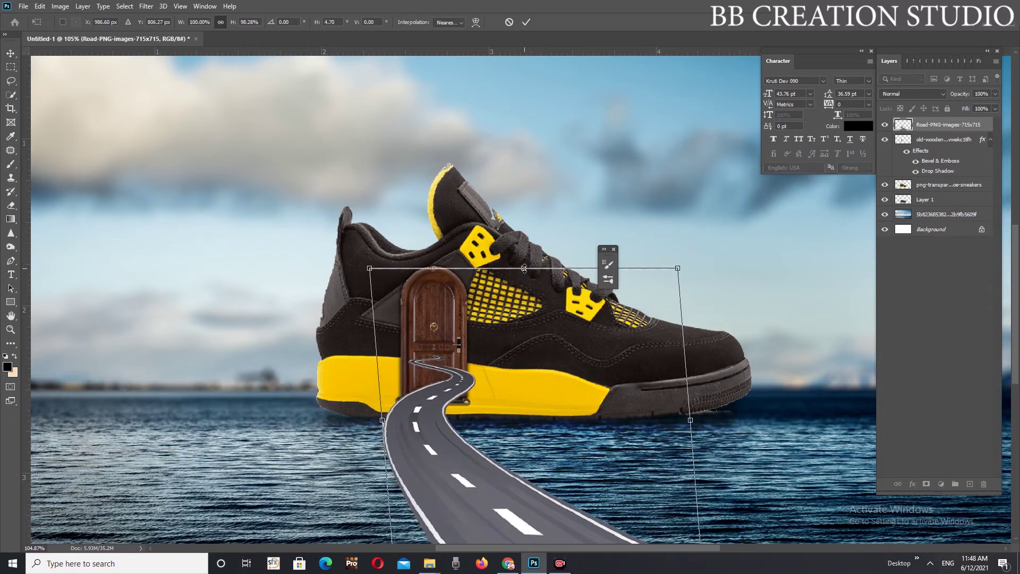
left_click_drag(524, 269, 526, 277)
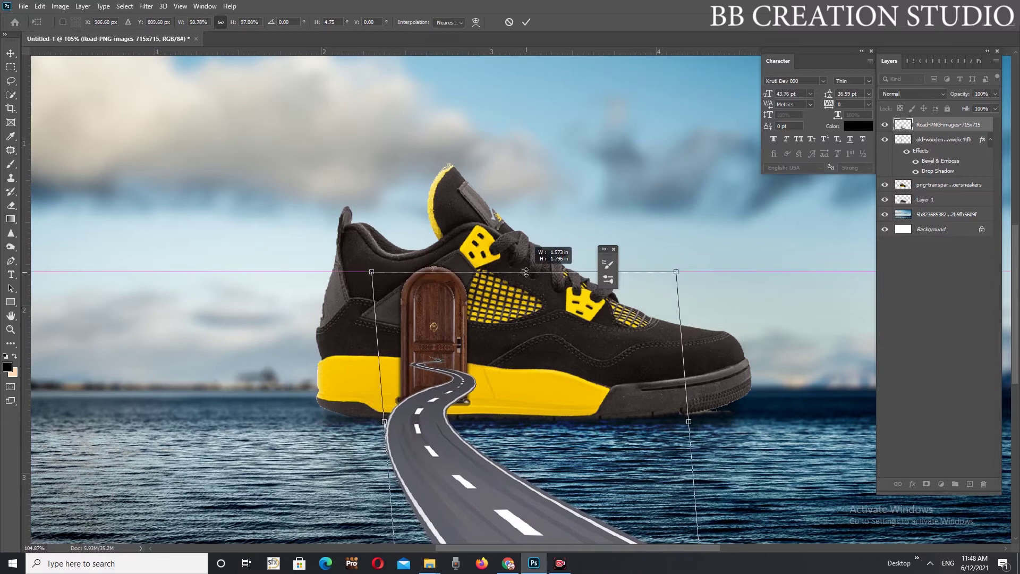
left_click_drag(527, 277, 522, 278)
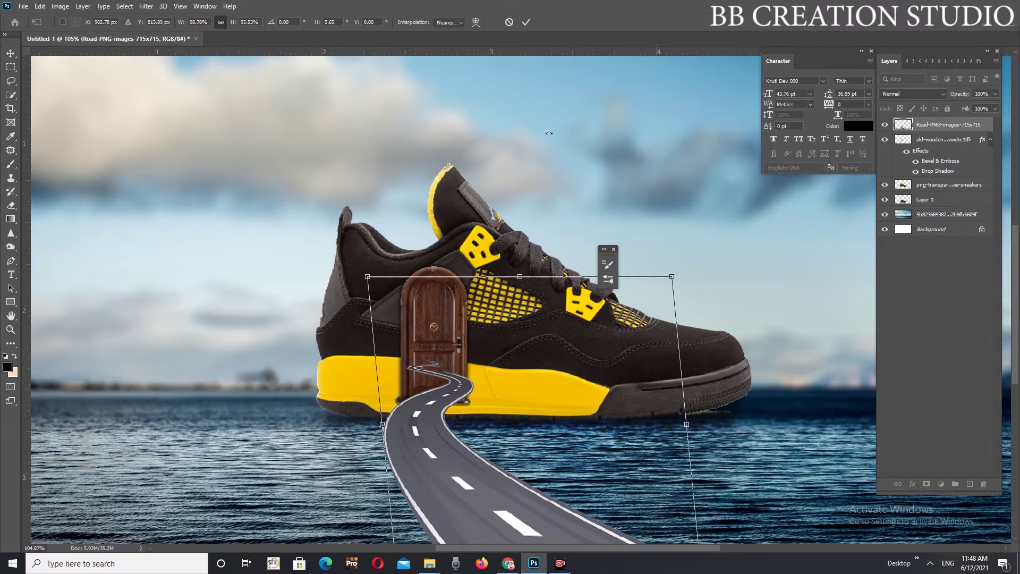
left_click(527, 22)
Delete the road piece covering the door with a marquee selection, then switch to the web browser
left_click(10, 67)
left_click_drag(319, 263, 522, 397)
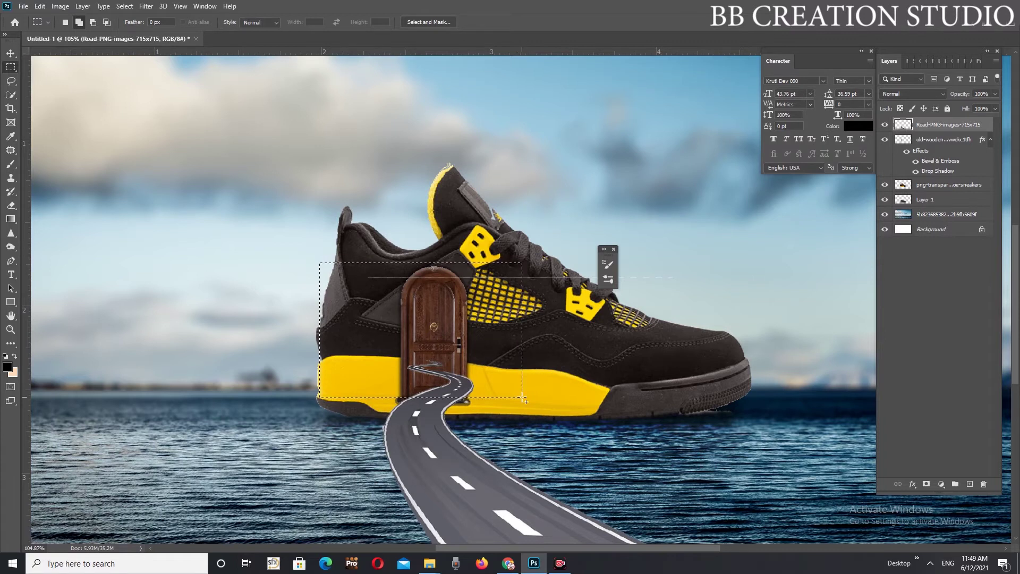
key("Delete")
key("ctrl+d")
scroll(470, 380, "down", 3)
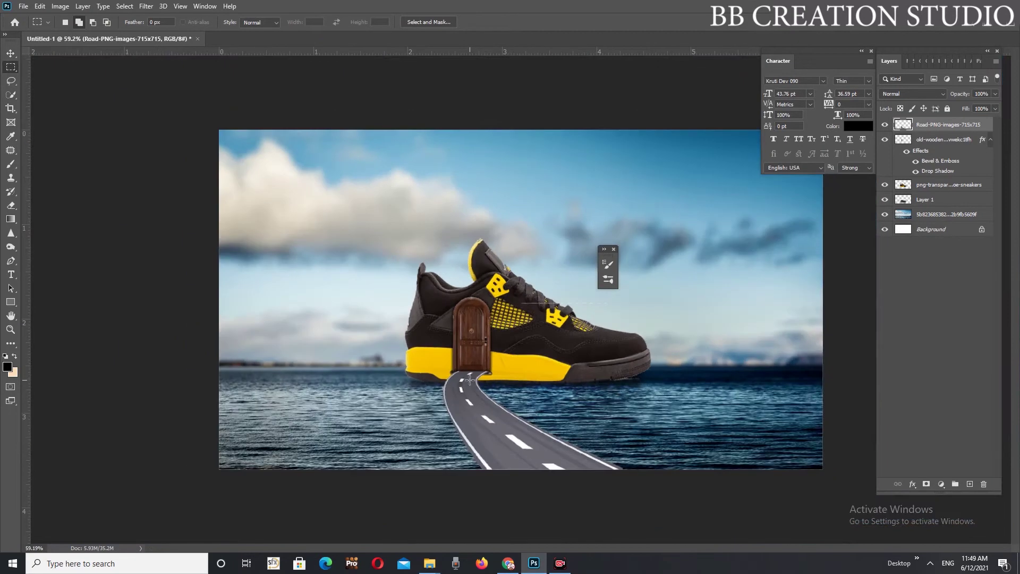
scroll(535, 428, "down", 1)
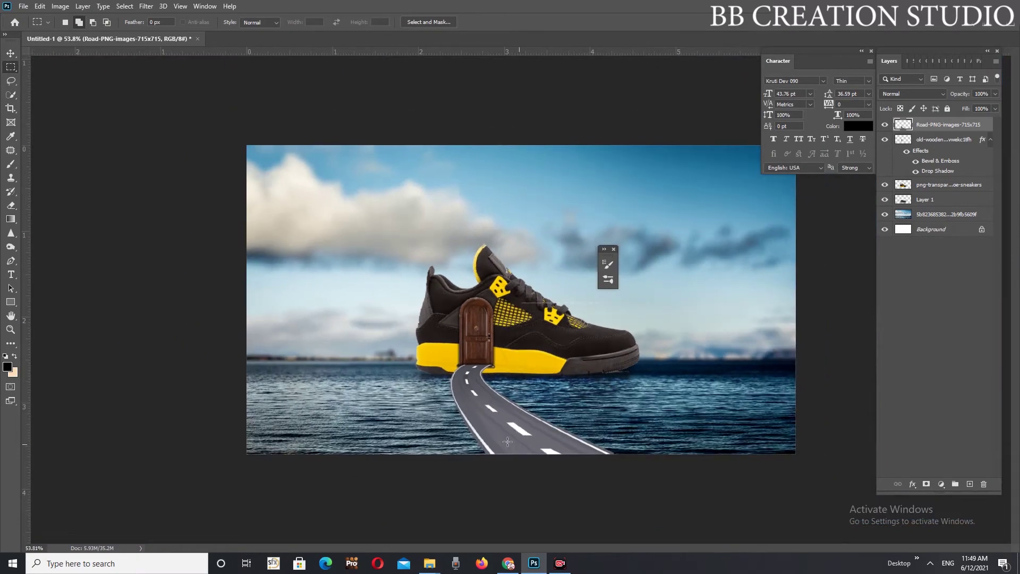
scroll(521, 444, "up", 1)
scroll(522, 444, "up", 1)
key("alt+Tab")
Search Google Images for 'piller' in a new Chrome tab
left_click(758, 9)
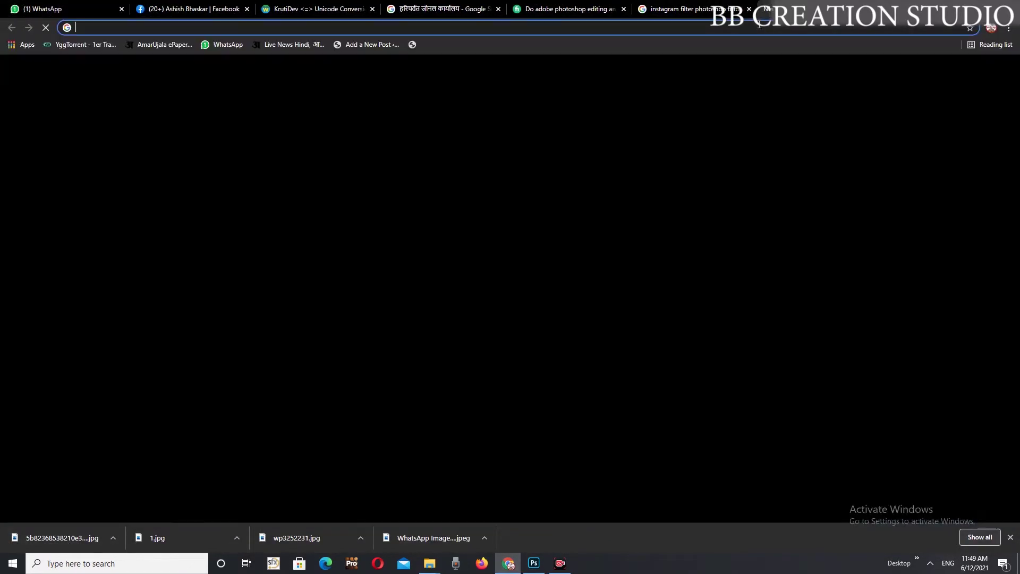
left_click(759, 25)
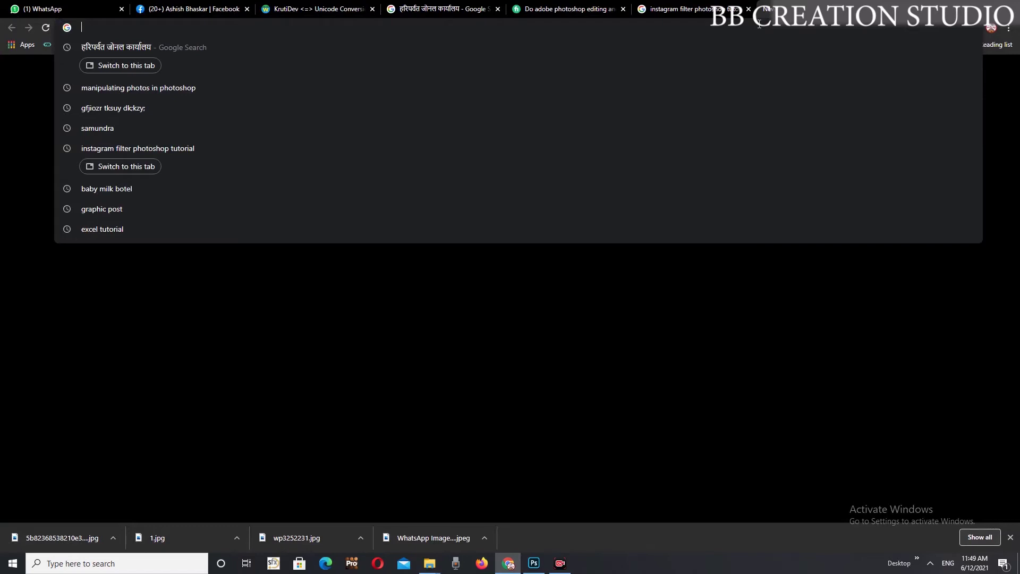
type("piller")
key("Return")
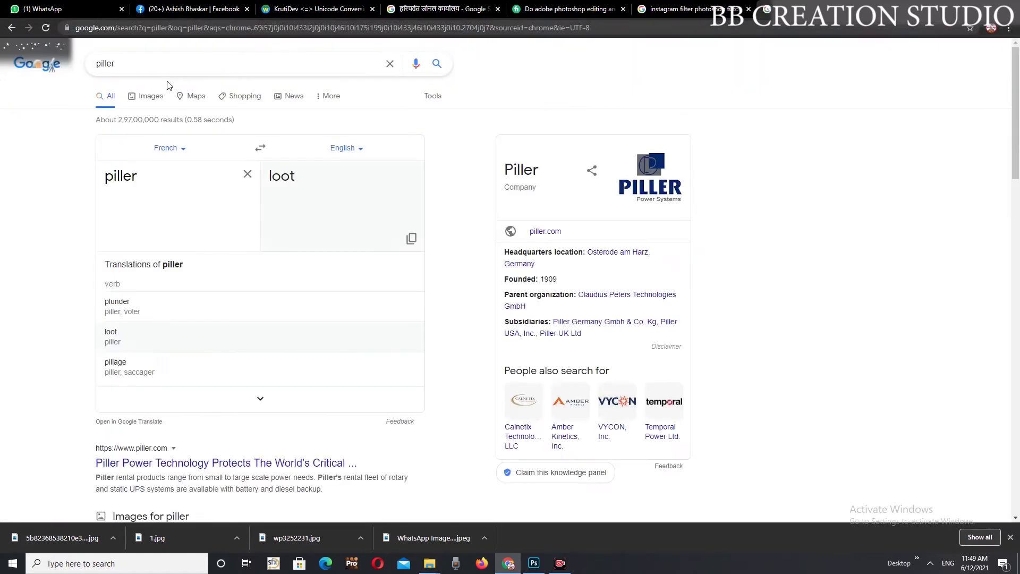
left_click(177, 100)
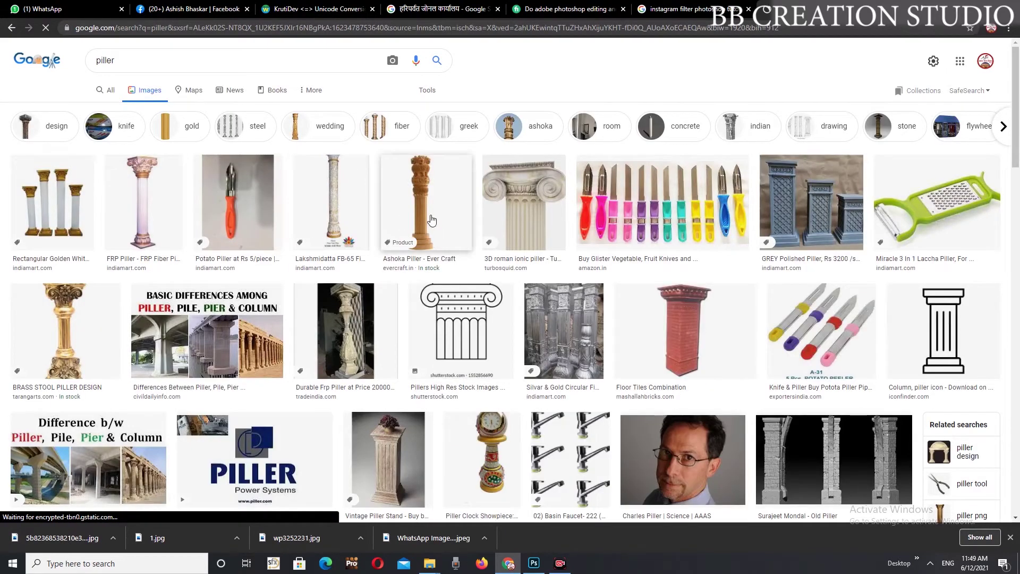
Copy the Roman Ionic Piller image from the search results
left_click(340, 206)
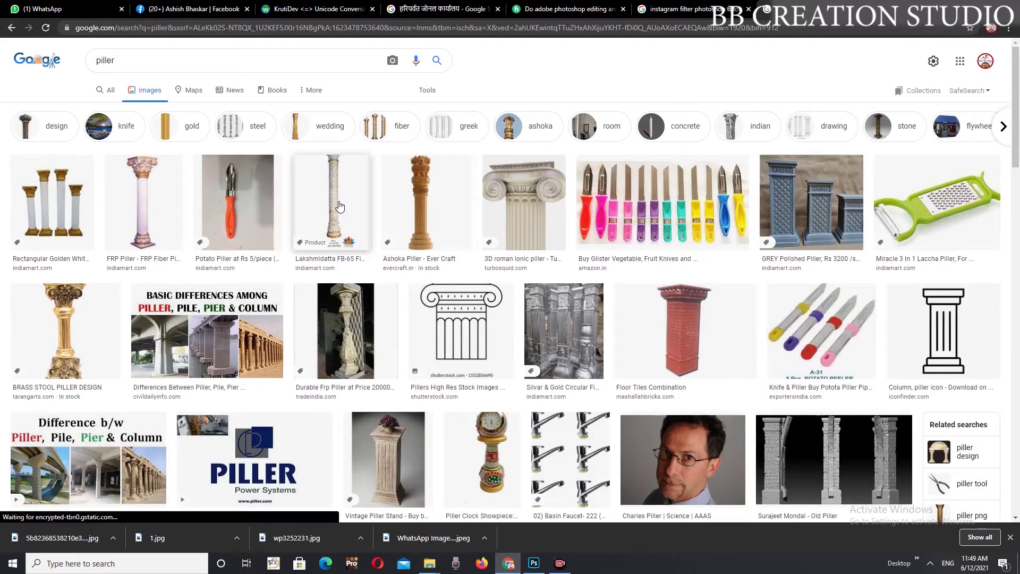
scroll(350, 212, "down", 2)
scroll(345, 239, "down", 1)
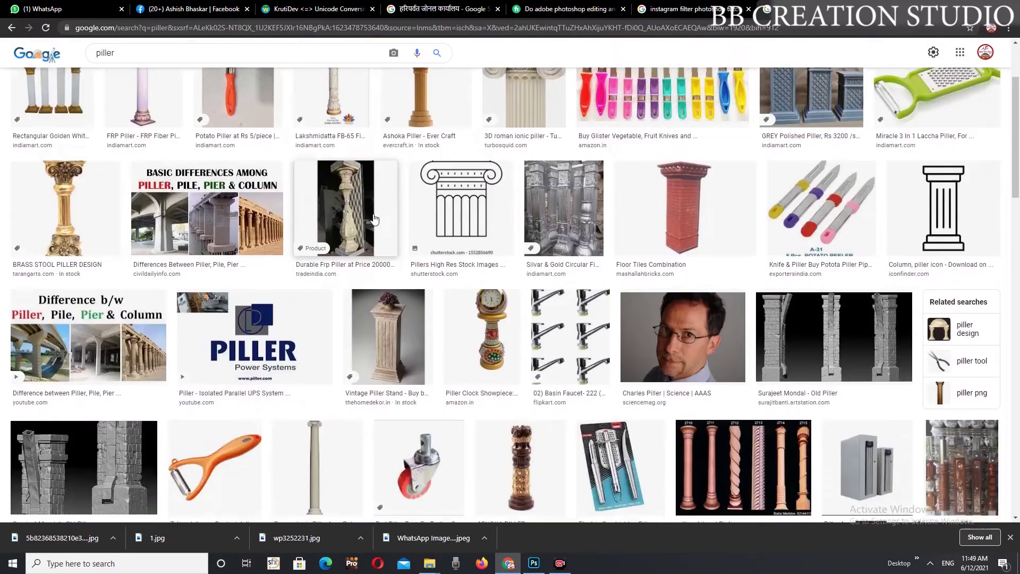
scroll(338, 287, "down", 2)
left_click(338, 302)
right_click(773, 214)
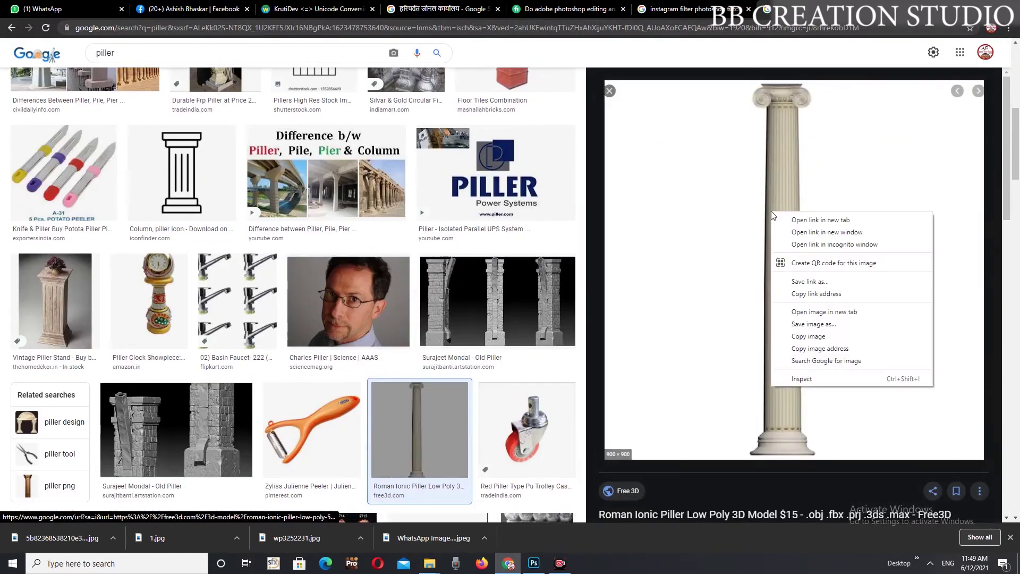
left_click(808, 337)
left_click(533, 563)
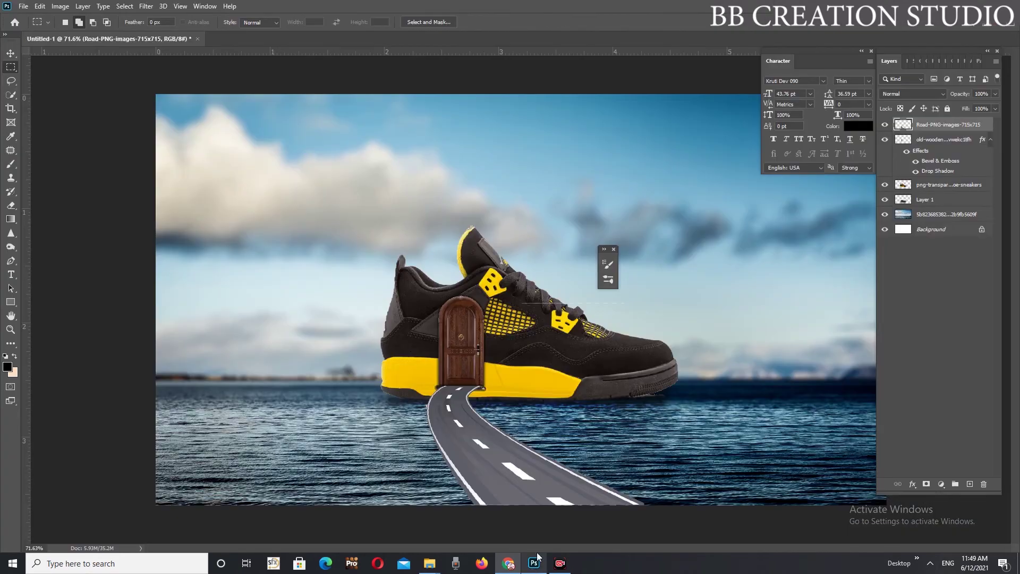
Paste the column as a new layer and delete its white background with the Magic Wand
key("ctrl+v")
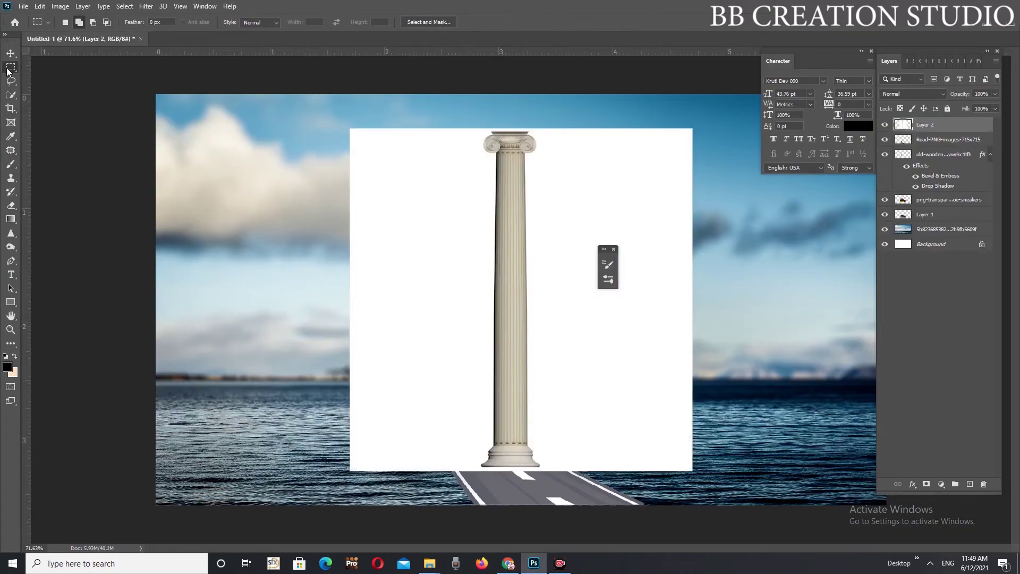
left_click(10, 96)
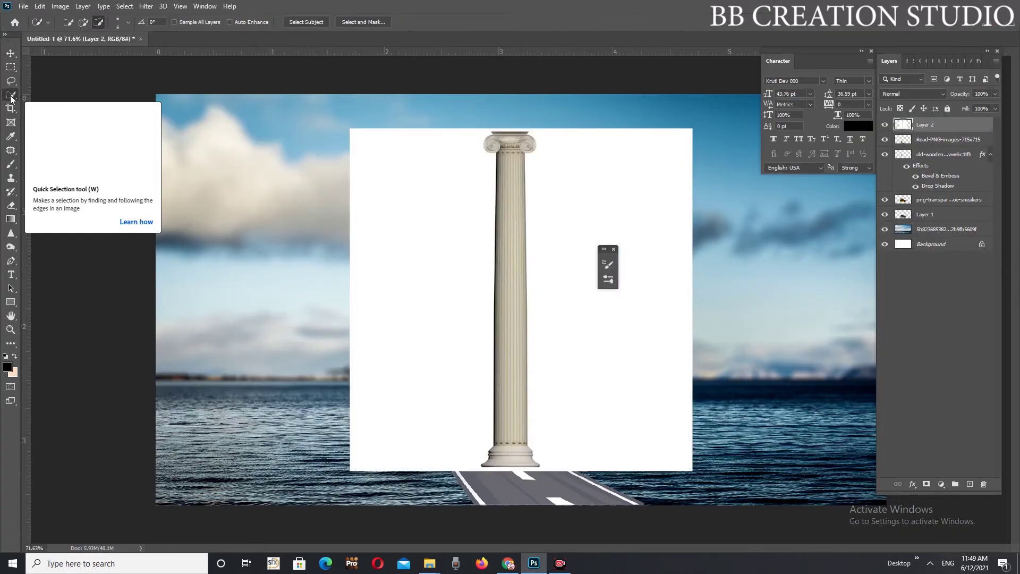
right_click(10, 97)
left_click(48, 118)
left_click(405, 215)
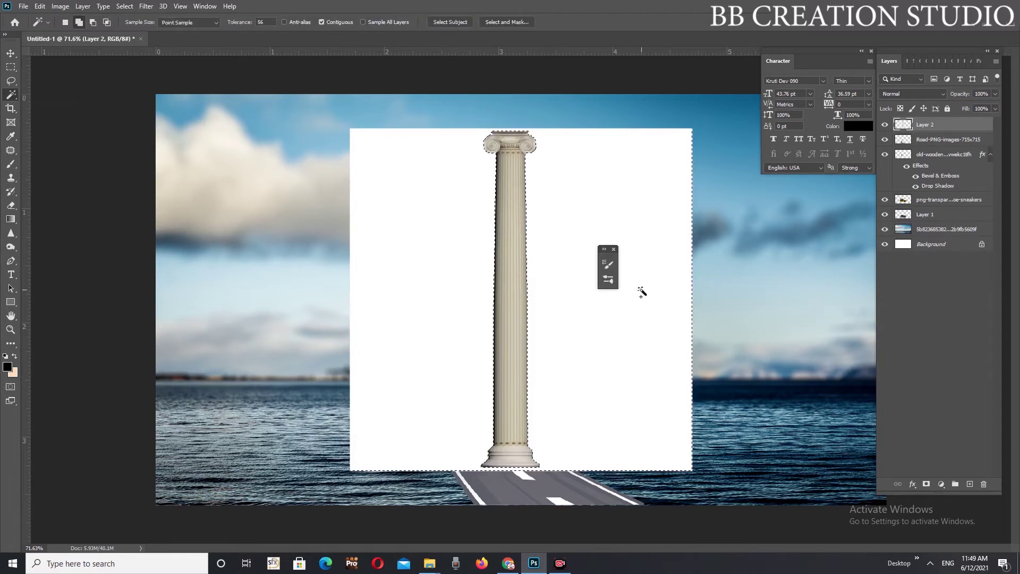
key("Delete")
key("ctrl+d")
Scale the column down small and place it just below the road's left edge
left_click(10, 53)
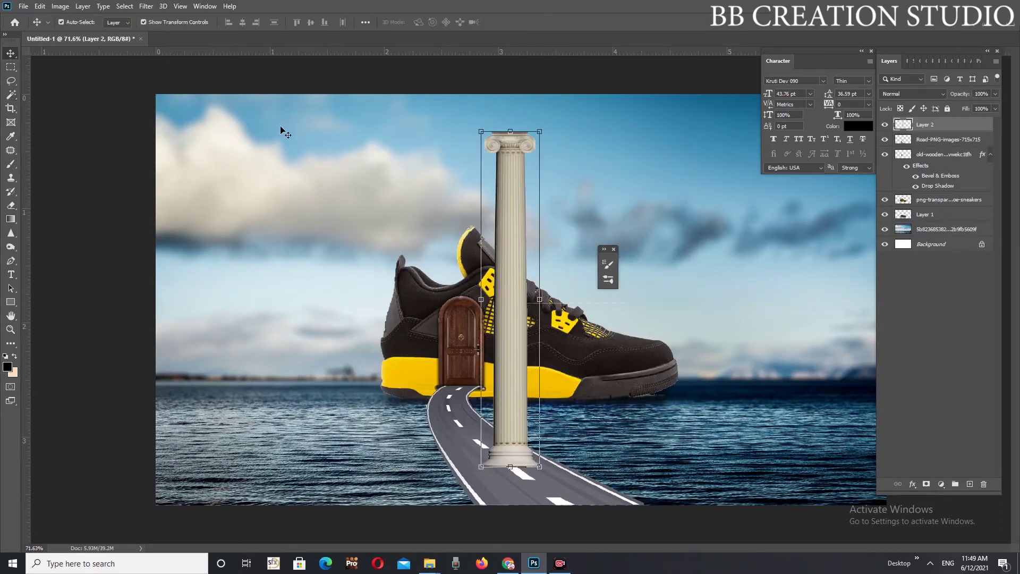
left_click_drag(510, 139, 511, 352)
left_click_drag(506, 401, 407, 368)
scroll(430, 378, "up", 4)
scroll(431, 377, "up", 1)
left_click_drag(553, 238, 552, 155)
mouse_move(517, 110)
left_mouse_down()
mouse_move(518, 287)
mouse_move(554, 362)
mouse_move(552, 318)
mouse_move(559, 364)
left_mouse_up()
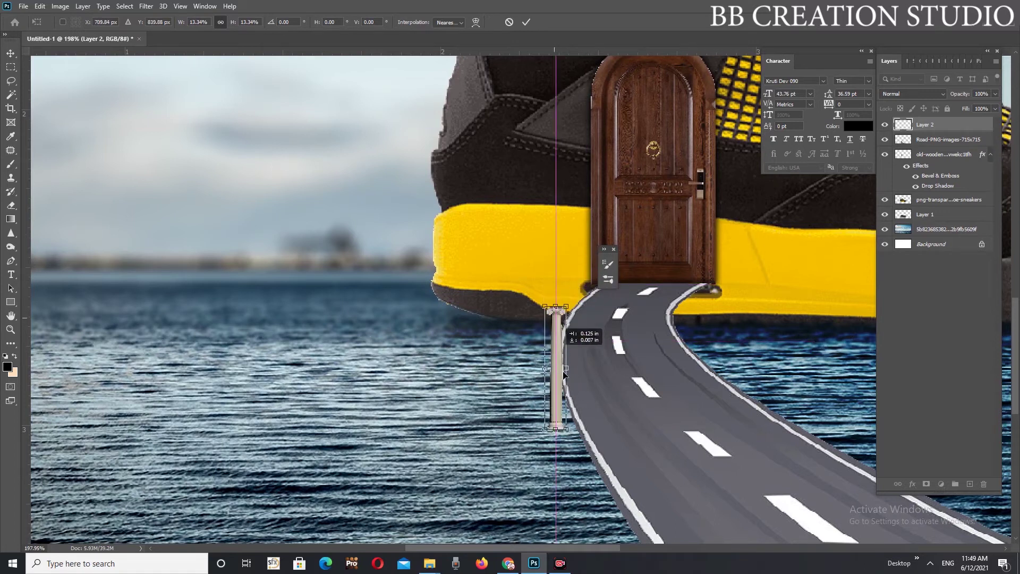
left_click_drag(559, 364, 619, 478)
left_click_drag(694, 458, 661, 198)
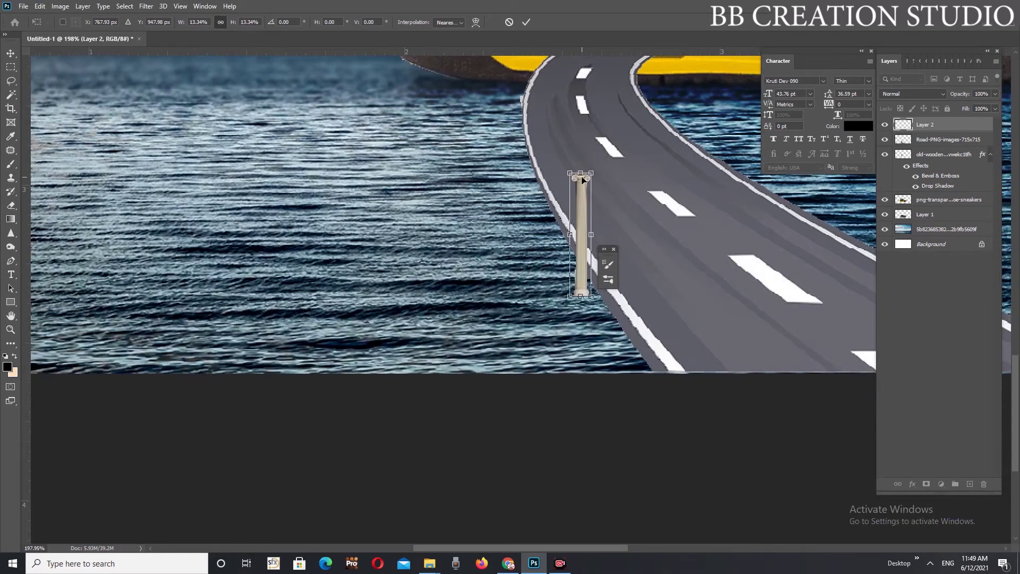
mouse_move(580, 183)
left_mouse_down()
mouse_move(599, 309)
mouse_move(614, 317)
left_mouse_up()
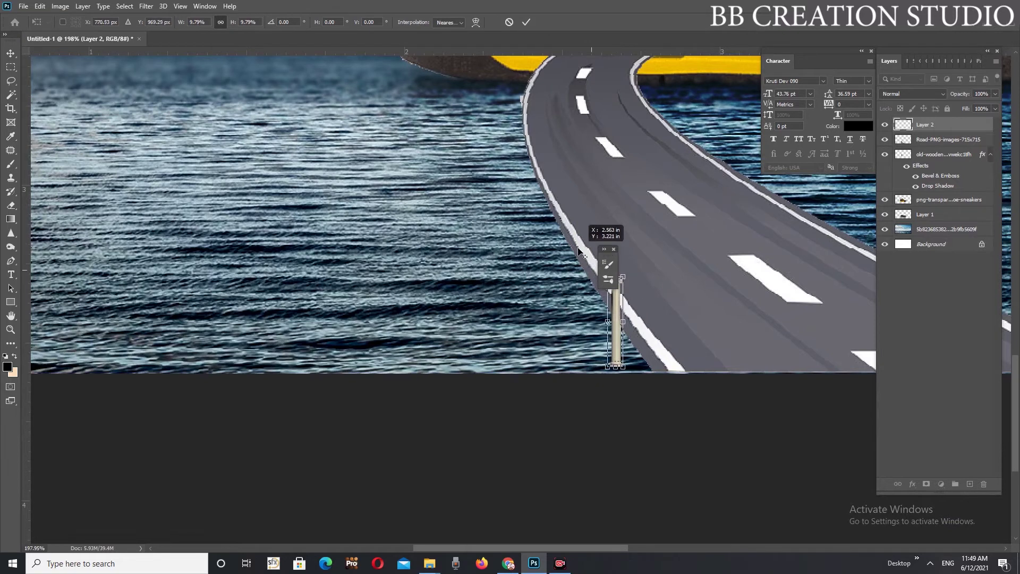
left_click(527, 22)
Alt-drag three column copies, spacing them up the road's left edge toward the door
mouse_move(616, 325)
left_mouse_down()
mouse_move(572, 247)
mouse_move(575, 262)
left_mouse_up()
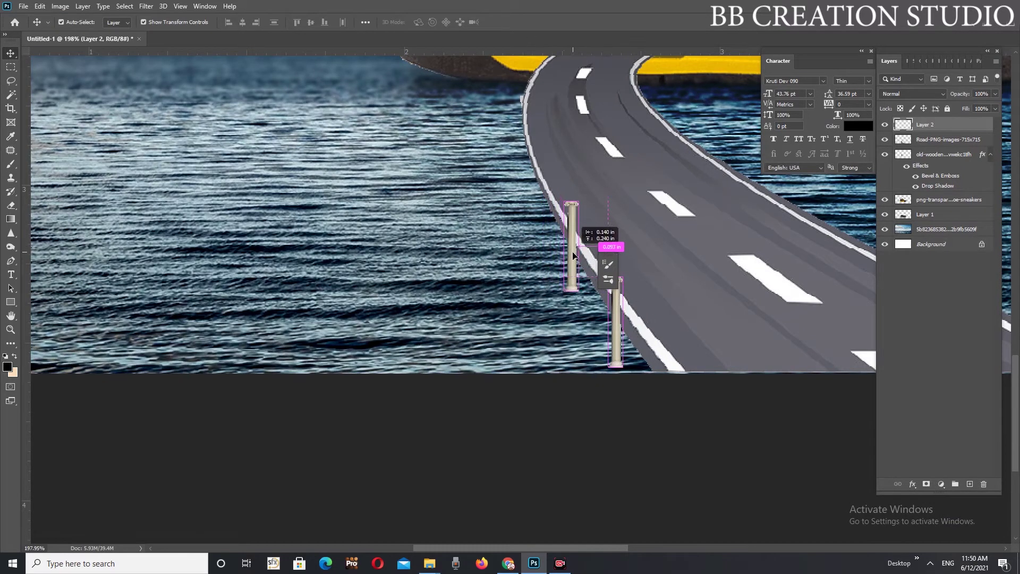
mouse_move(574, 261)
left_mouse_down()
mouse_move(576, 274)
mouse_move(550, 195)
mouse_move(541, 197)
left_mouse_up()
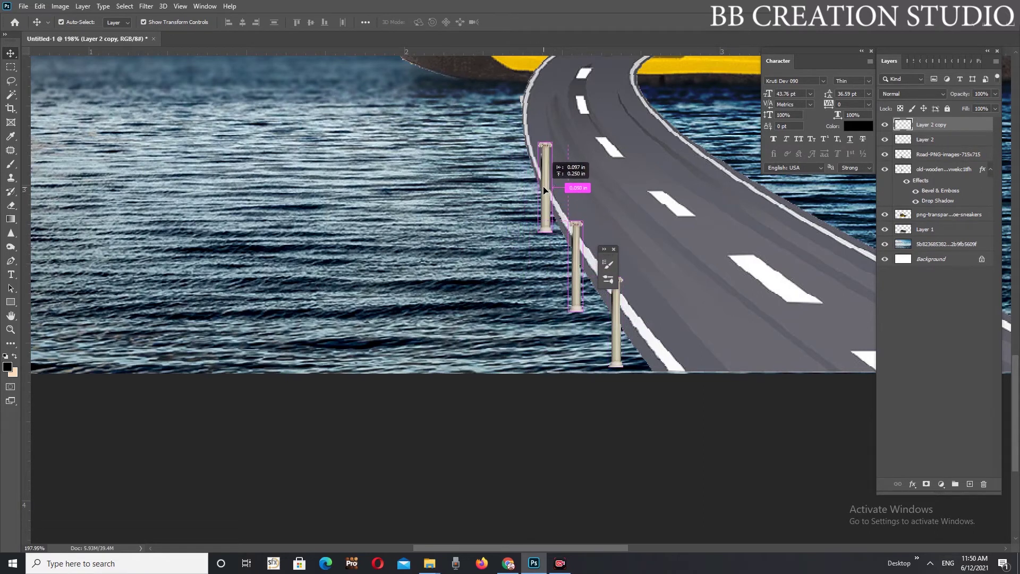
mouse_move(541, 196)
left_mouse_down()
mouse_move(573, 333)
mouse_move(568, 193)
mouse_move(540, 250)
mouse_move(542, 237)
left_mouse_up()
scroll(543, 195, "up", 1)
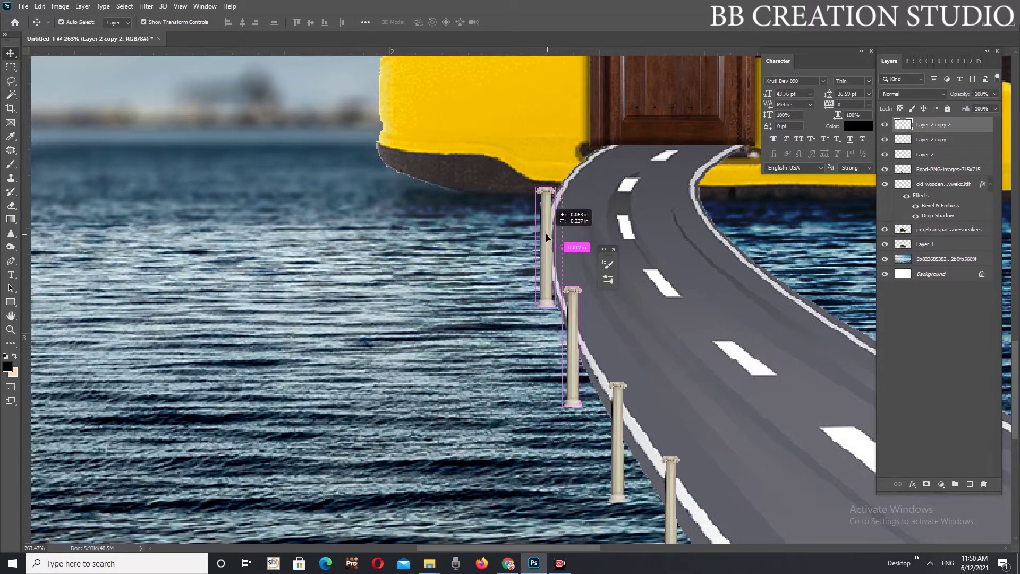
left_click_drag(543, 237, 550, 250)
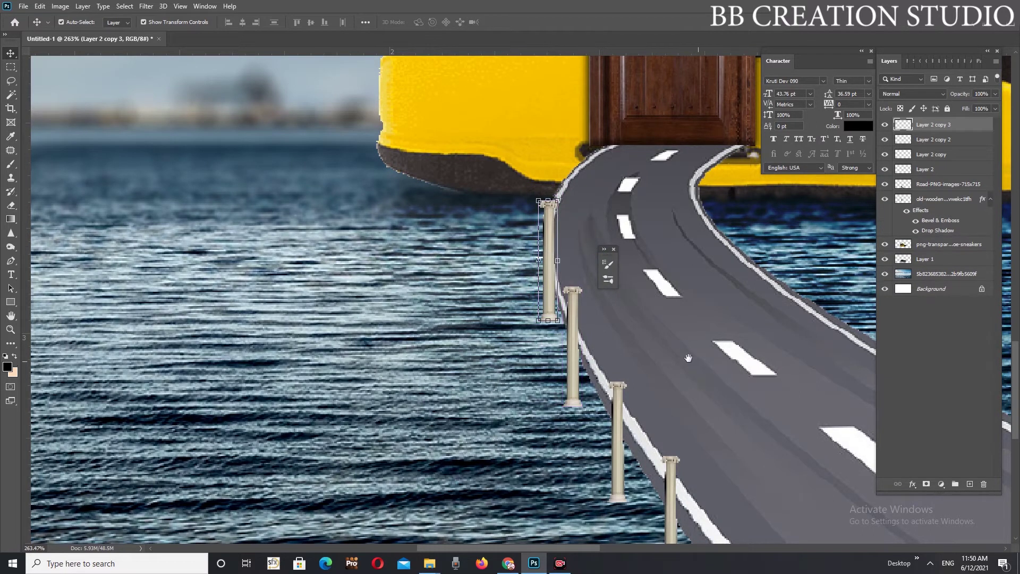
left_click_drag(697, 362, 590, 233)
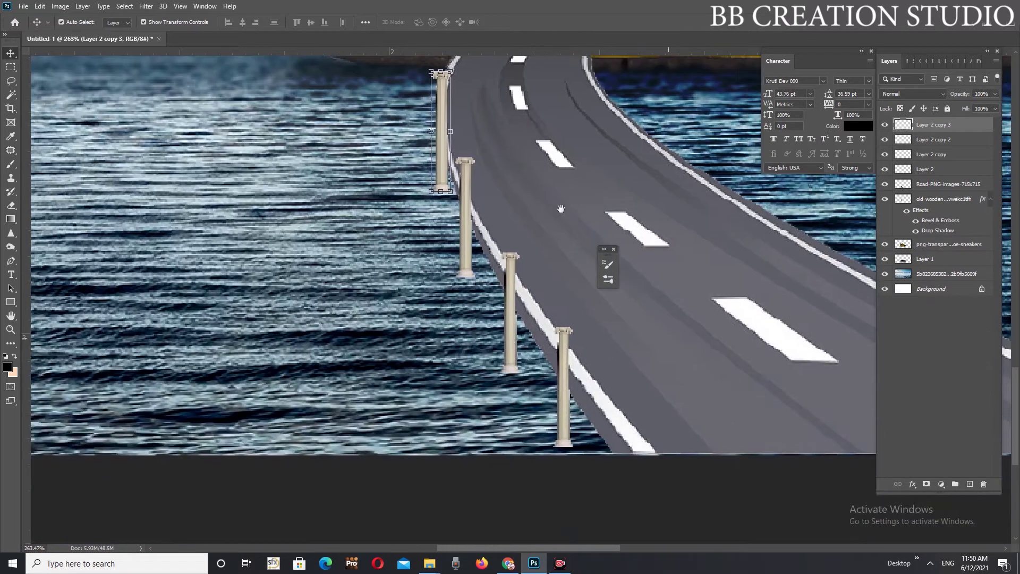
left_click(565, 356)
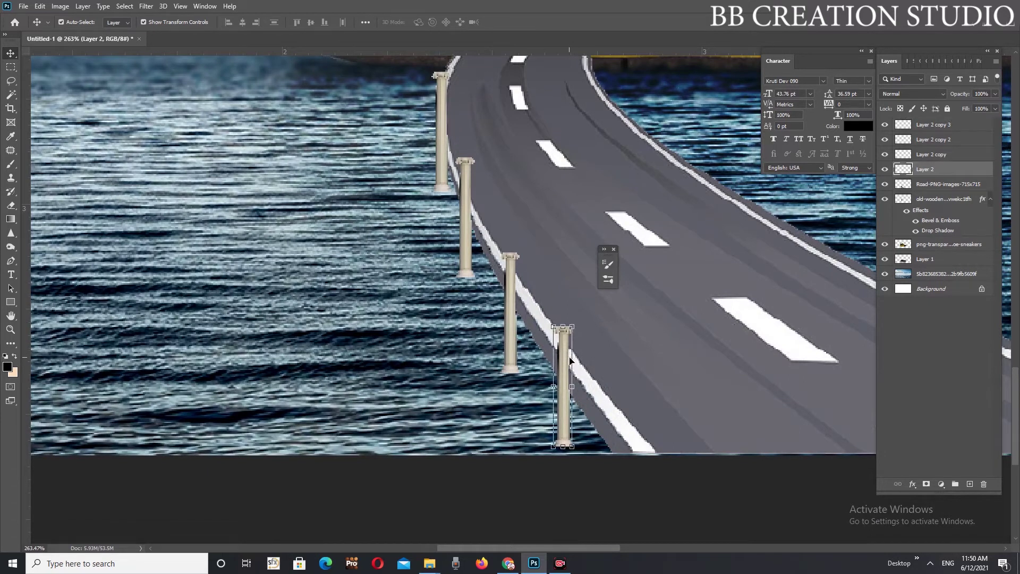
Erase the tops of the bottom and third columns with a small Hard Round eraser
key("e")
key("bracketleft")
key("bracketleft")
key("bracketleft")
key("bracketleft")
key("bracketleft")
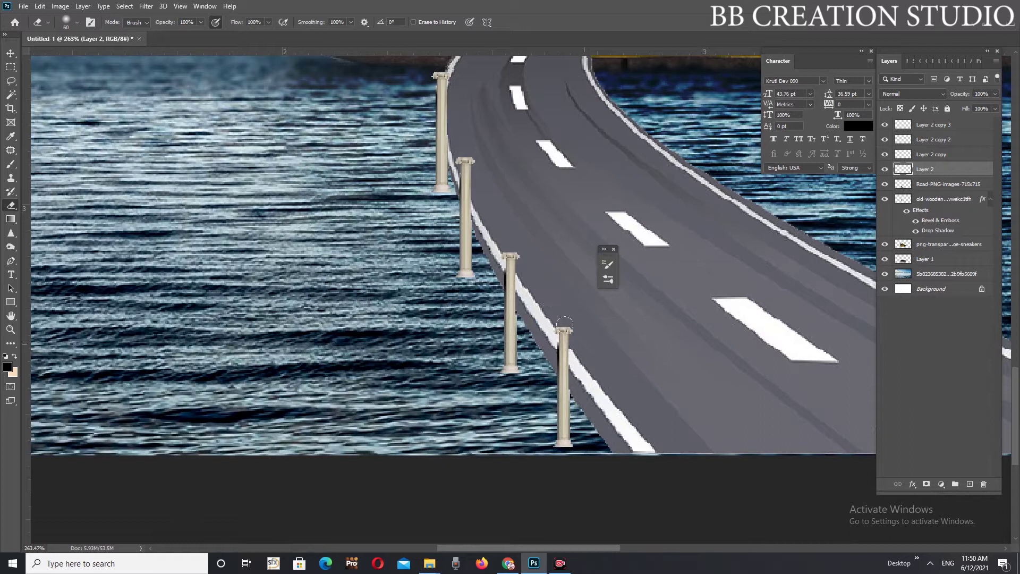
left_click_drag(558, 320, 572, 379)
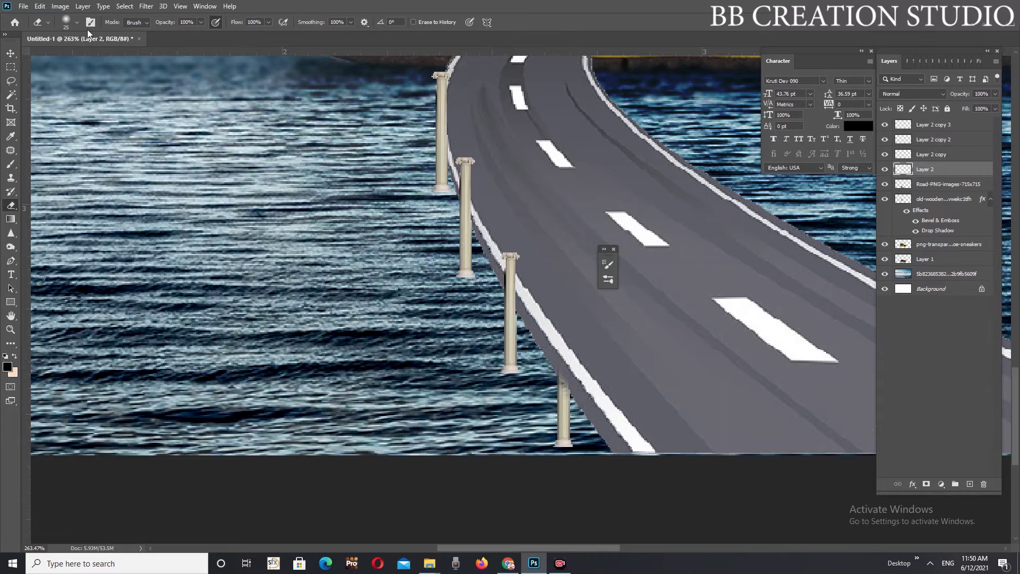
left_click(62, 25)
left_click(88, 140)
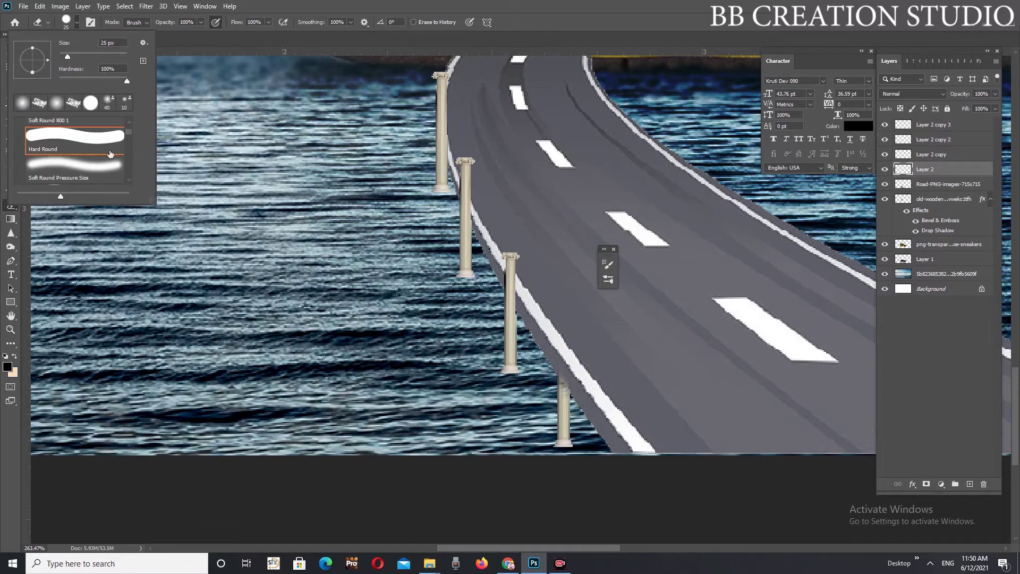
left_click(567, 356)
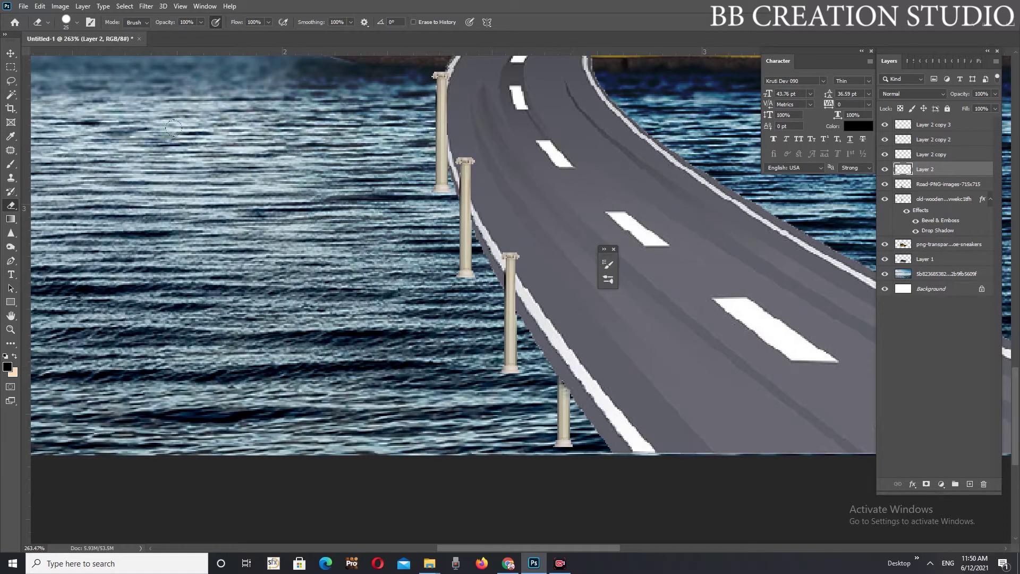
left_click(10, 54)
left_click(515, 298)
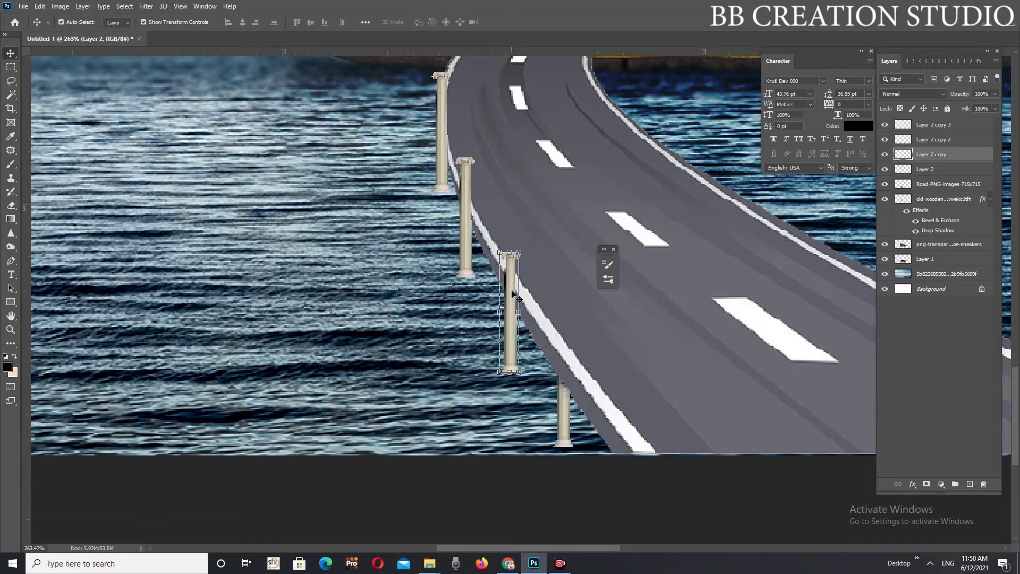
key("b")
key("e")
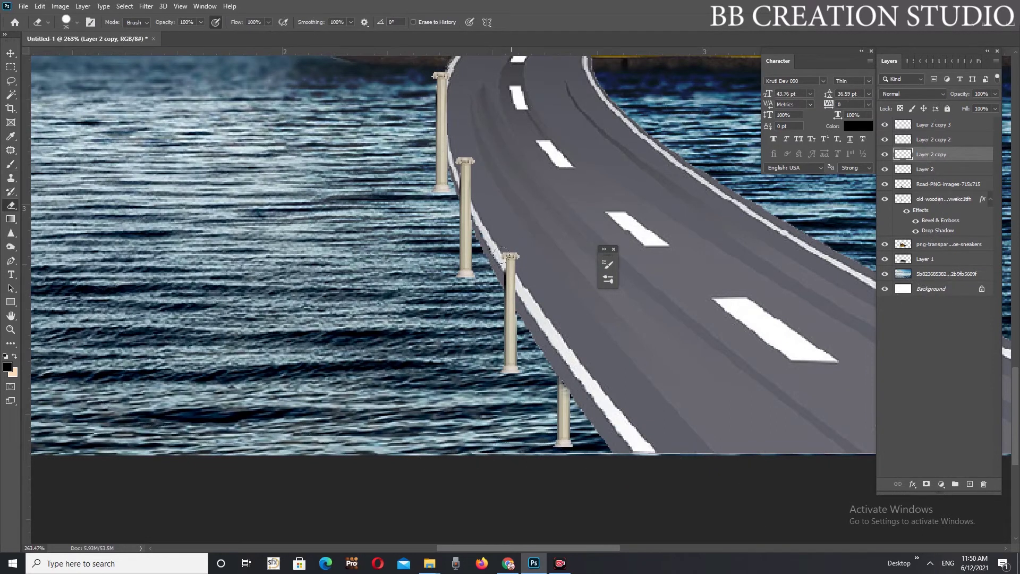
left_click_drag(502, 250, 513, 281)
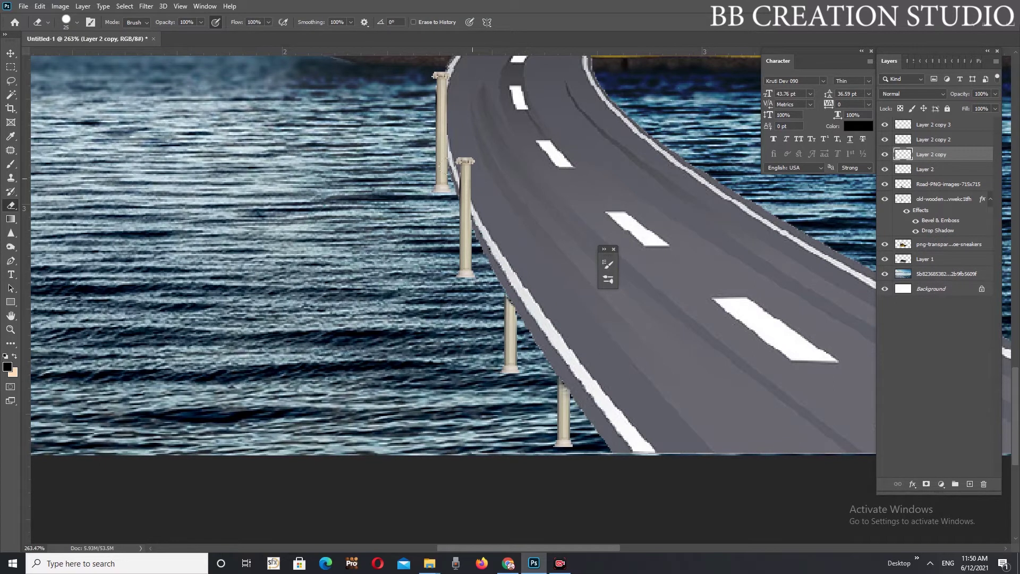
Erase the tops of the second and uppermost columns where they overlap the road
left_click(10, 54)
left_click(468, 207)
key("e")
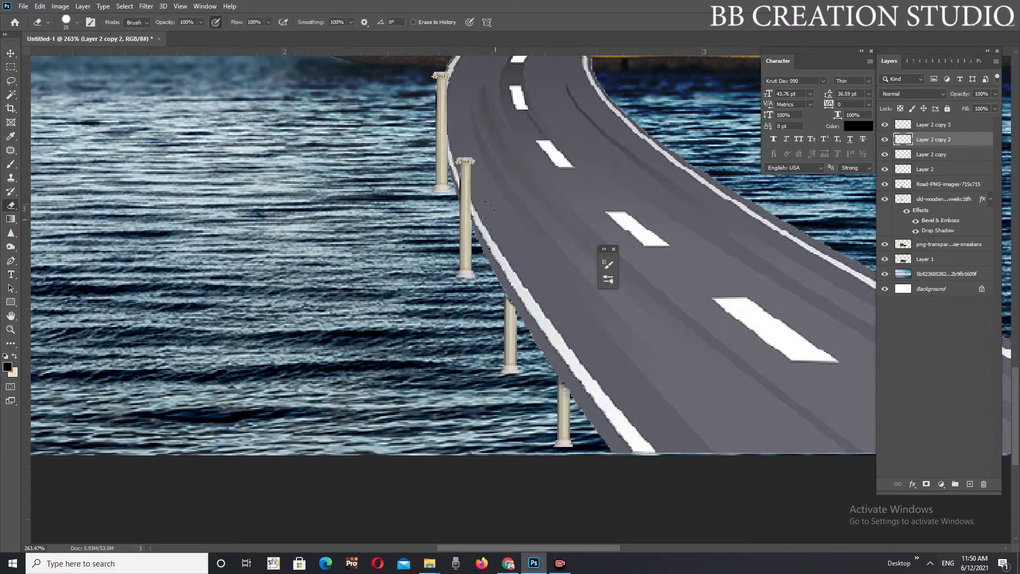
left_click_drag(468, 154, 464, 167)
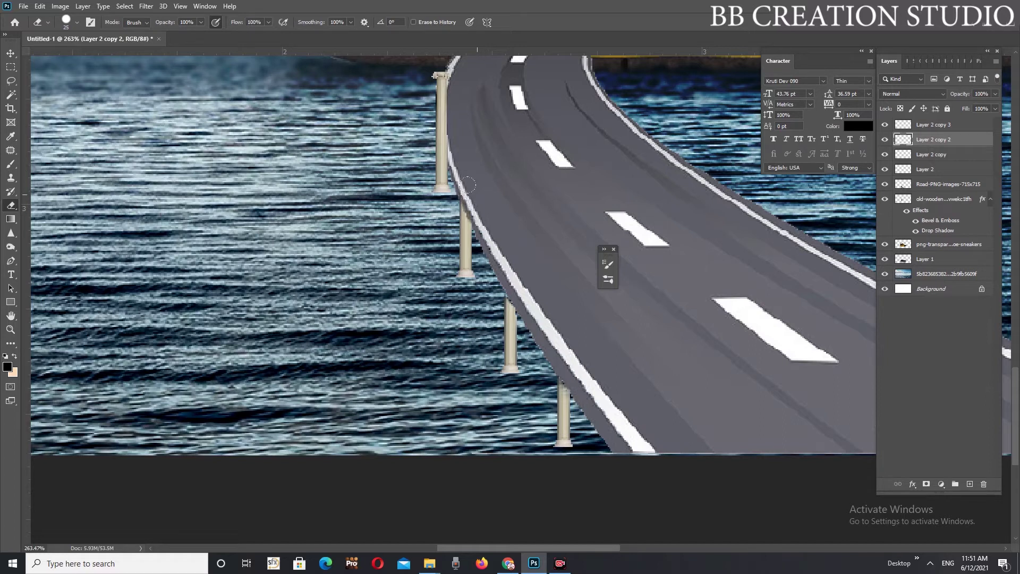
left_click(11, 53)
left_click(442, 123)
key("e")
left_click_drag(441, 102, 432, 71)
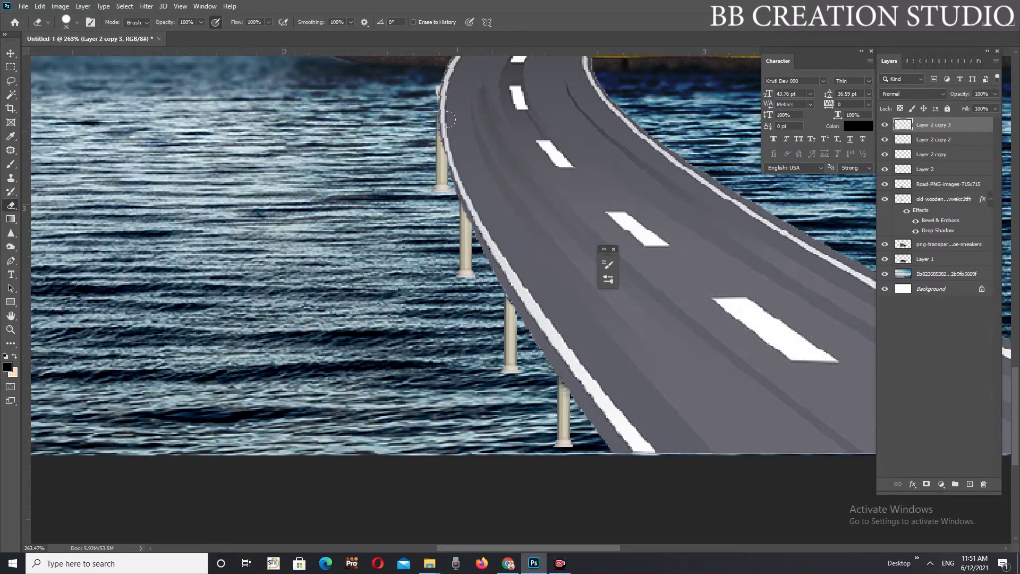
left_click(11, 53)
left_click(585, 210)
scroll(610, 227, "down", 3)
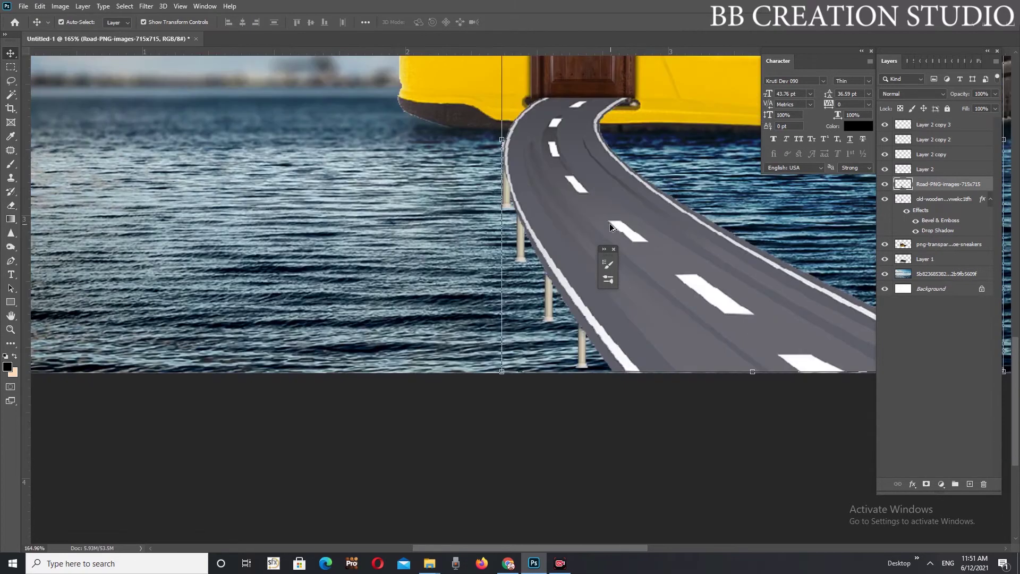
Make Road-PNG the active layer and load its outline as a selection
scroll(610, 228, "down", 2)
left_click(622, 378)
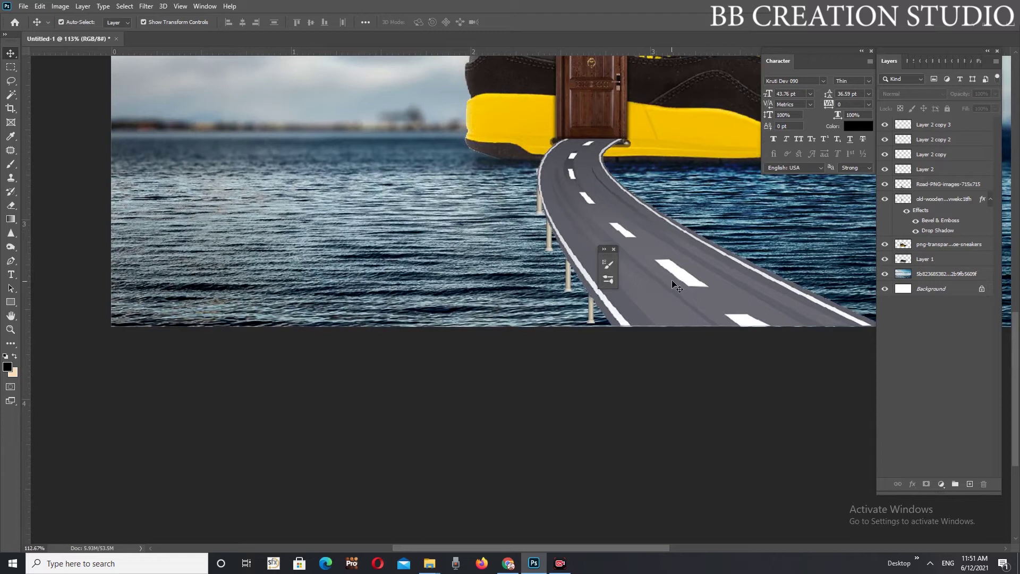
scroll(674, 285, "down", 3)
scroll(637, 367, "down", 1)
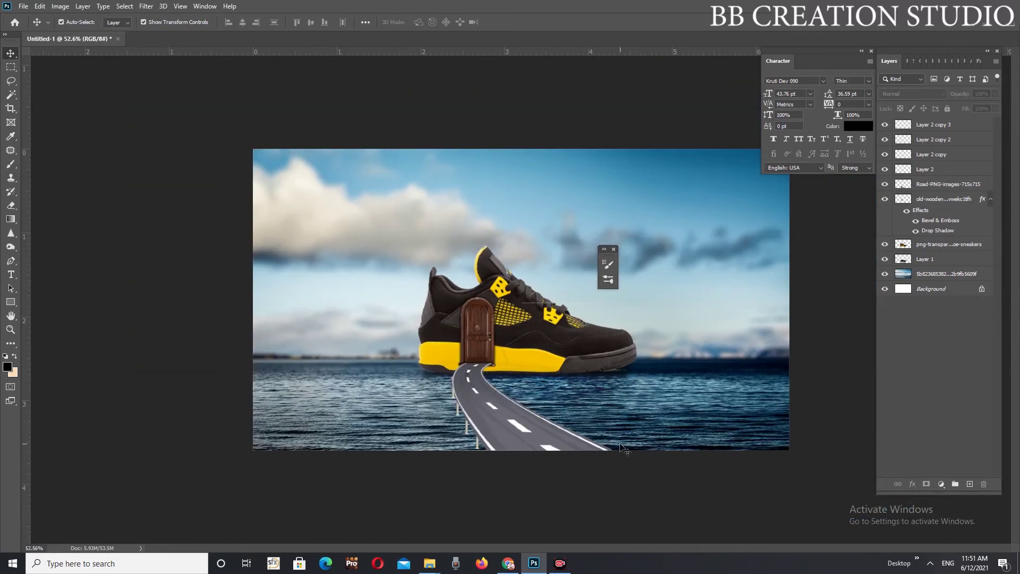
scroll(477, 448, "up", 3)
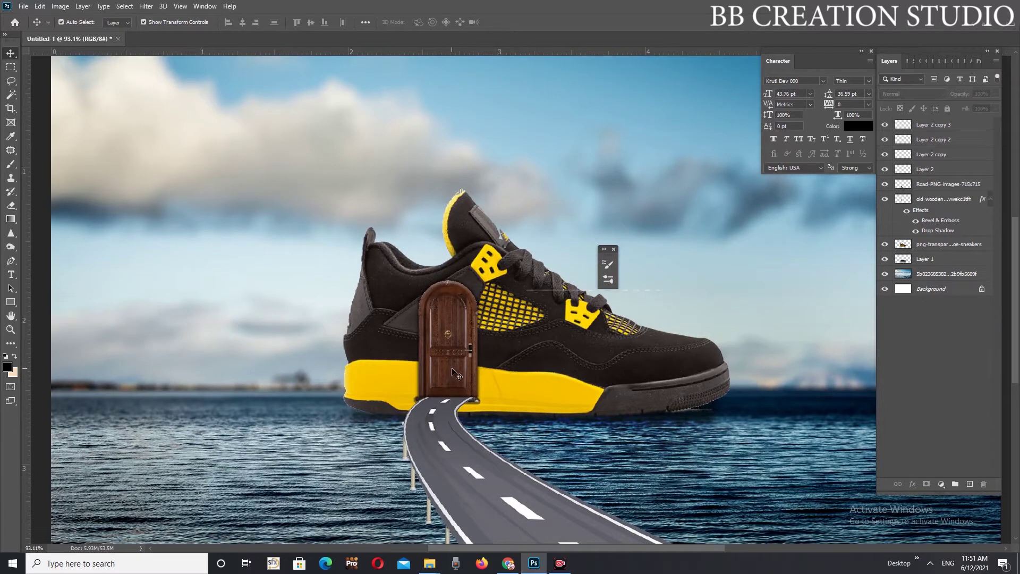
left_click(440, 417)
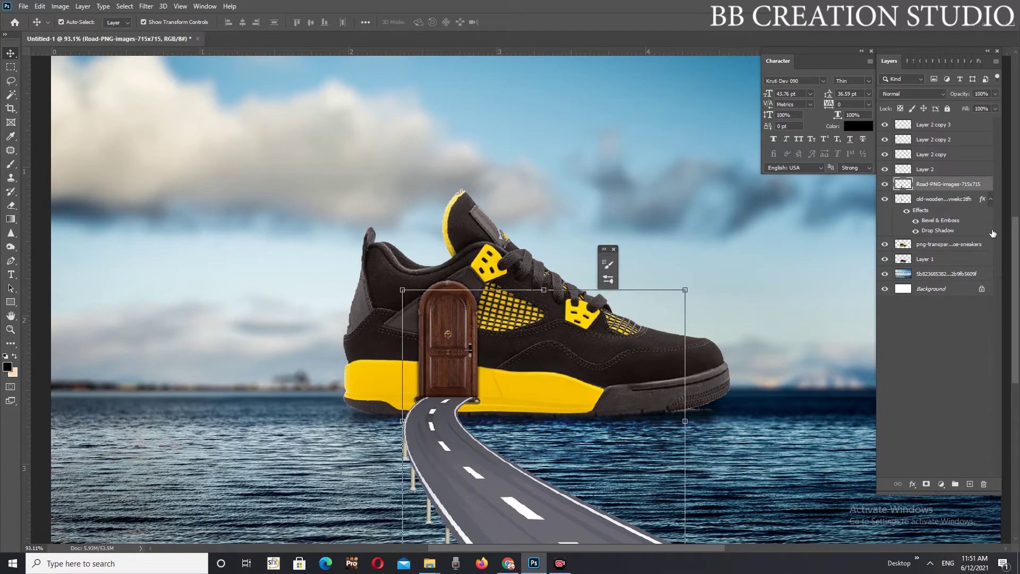
left_click(903, 184, "ctrl")
On a new layer, paint black shading over the road below the door with a -68° brush
key("b")
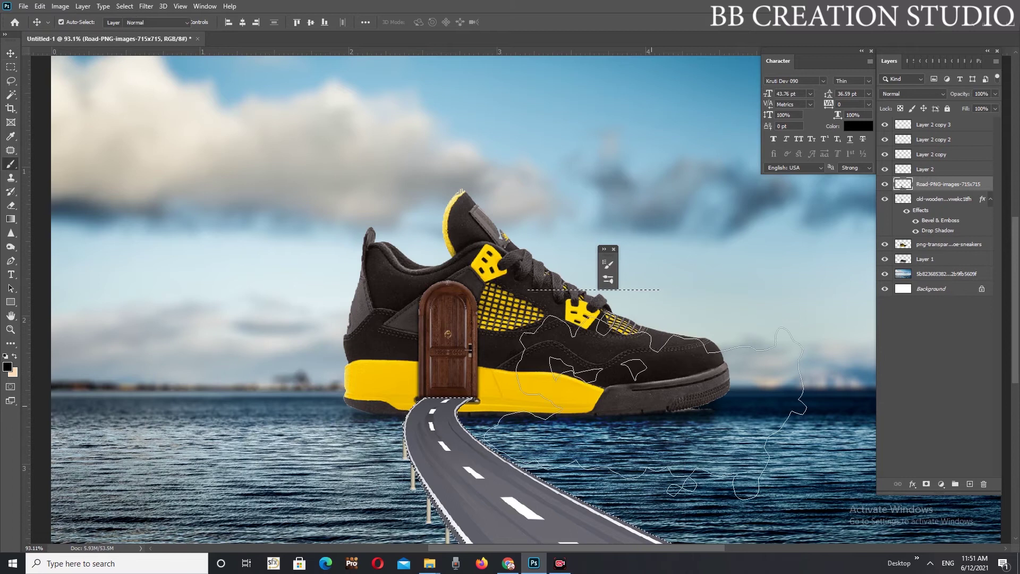
left_click(969, 484)
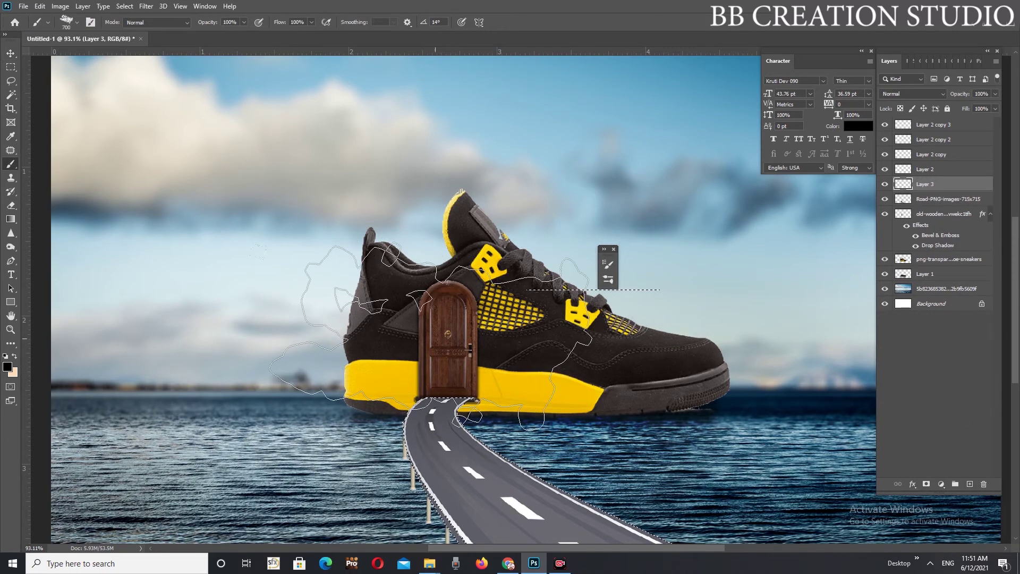
left_click(91, 21)
left_click_drag(584, 380, 577, 389)
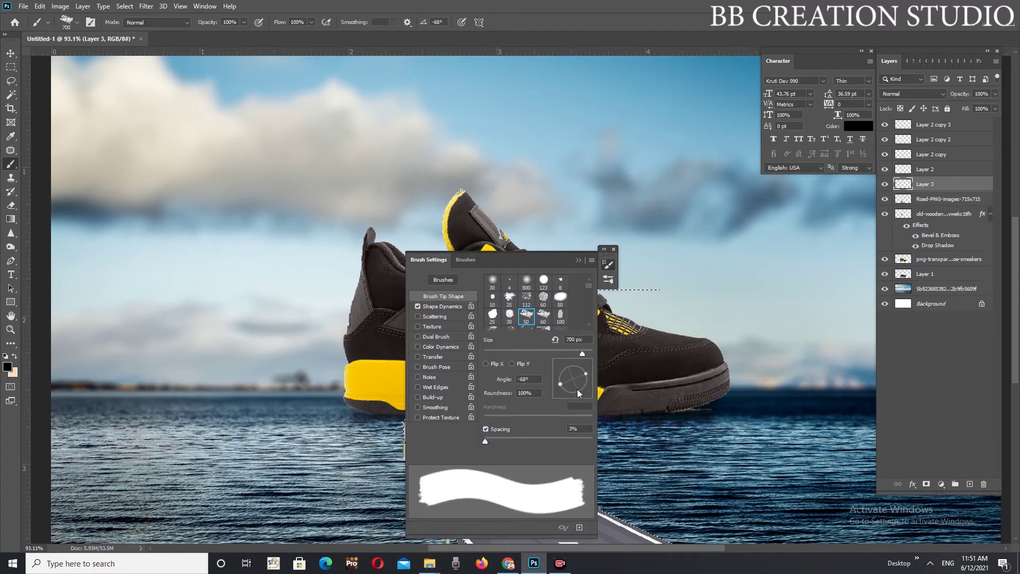
left_click_drag(531, 260, 208, 201)
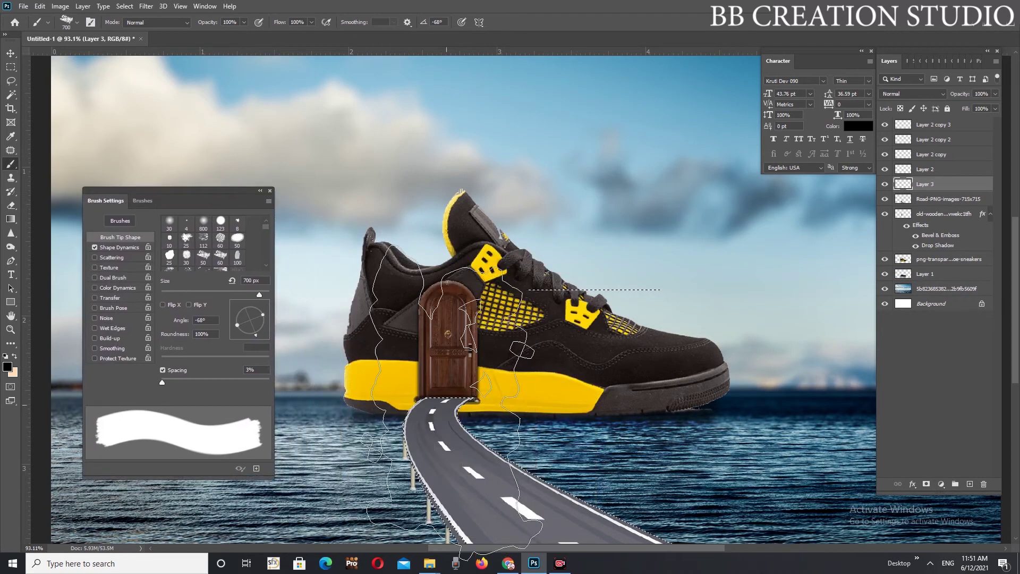
left_click_drag(496, 370, 417, 329)
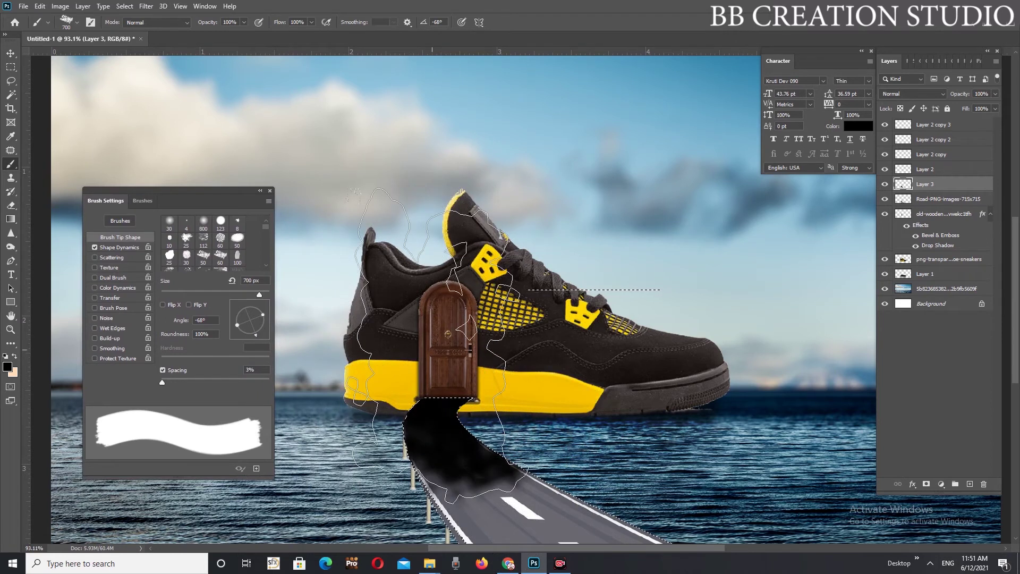
Fade the shading off the lower road with a 400 px soft round eraser, then deselect
key("e")
key("bracketright")
key("bracketright")
key("bracketright")
key("bracketright")
key("bracketright")
key("bracketright")
key("bracketright")
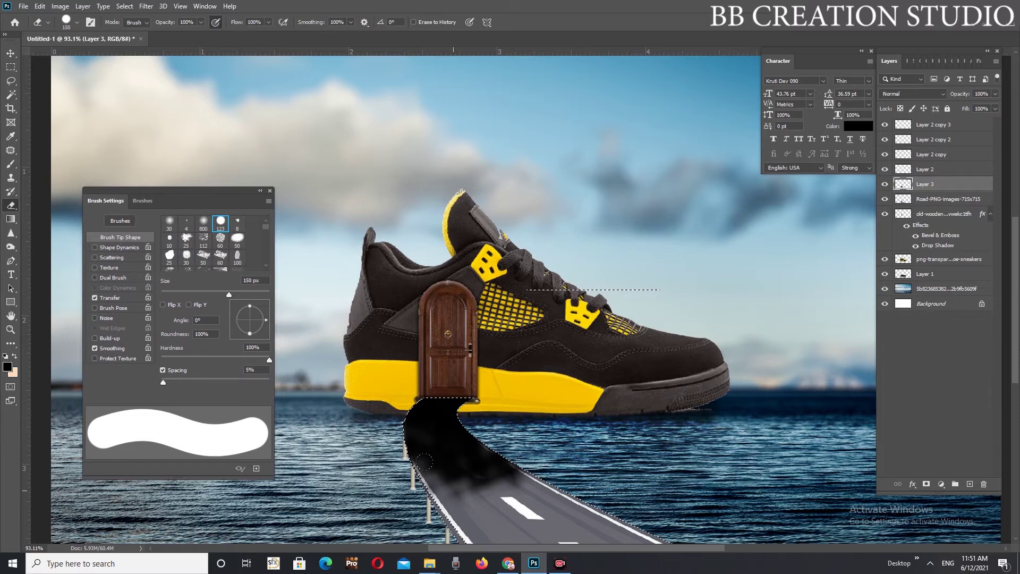
key("bracketright")
key("bracketright")
key("bracketright")
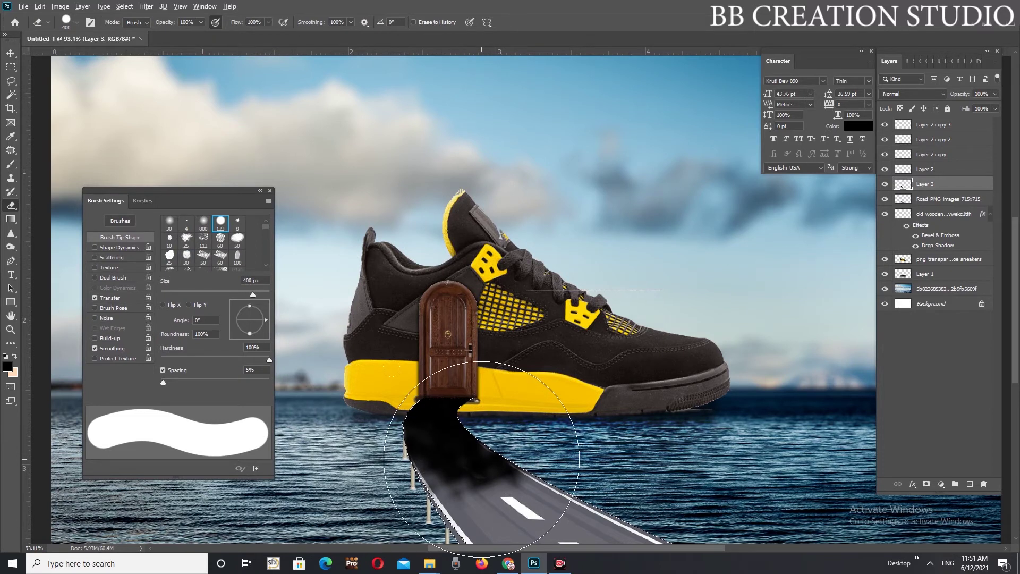
scroll(466, 504, "up", 2)
scroll(463, 425, "up", 2)
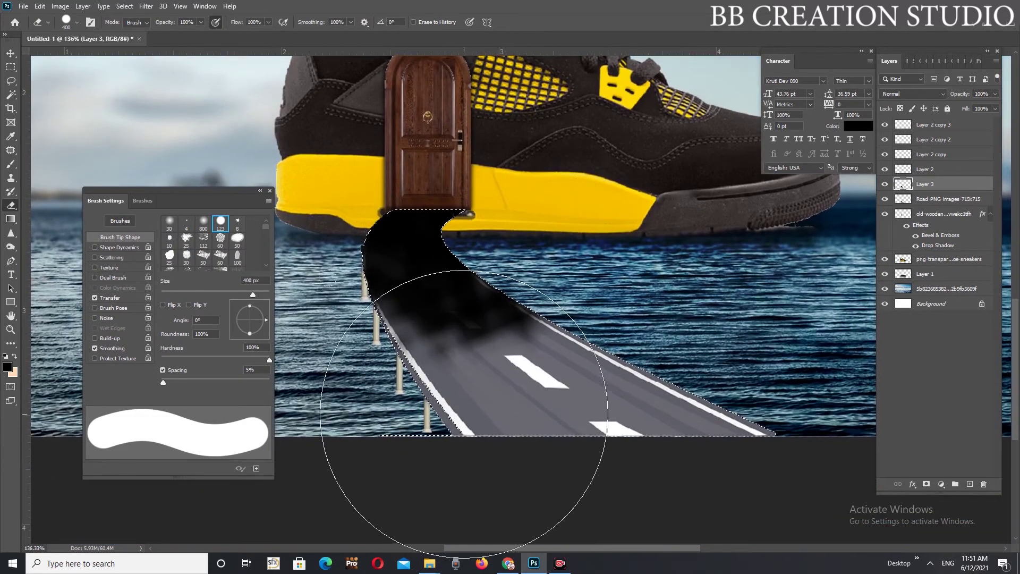
left_click_drag(460, 444, 465, 417)
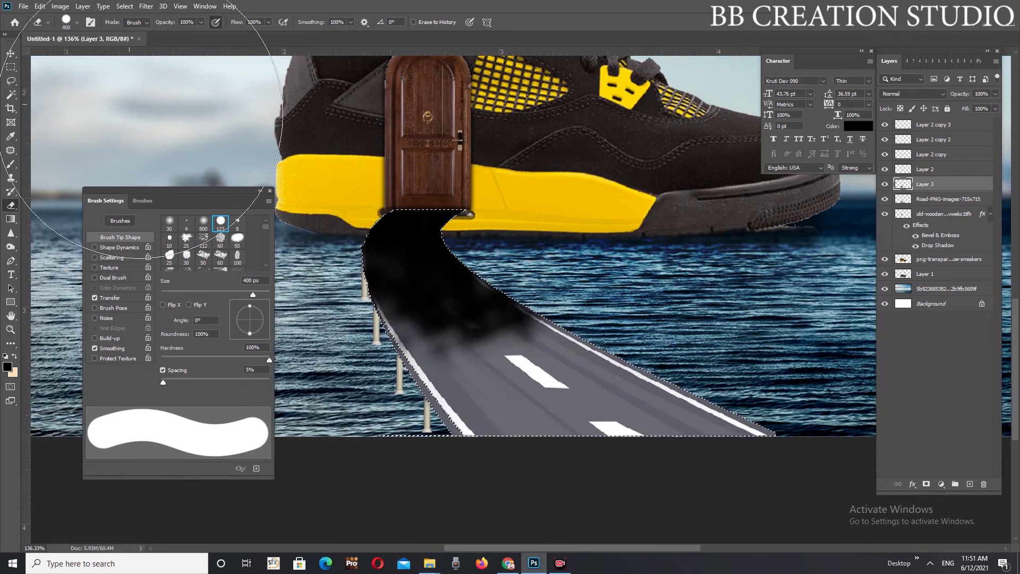
left_click(77, 22)
left_click(79, 164)
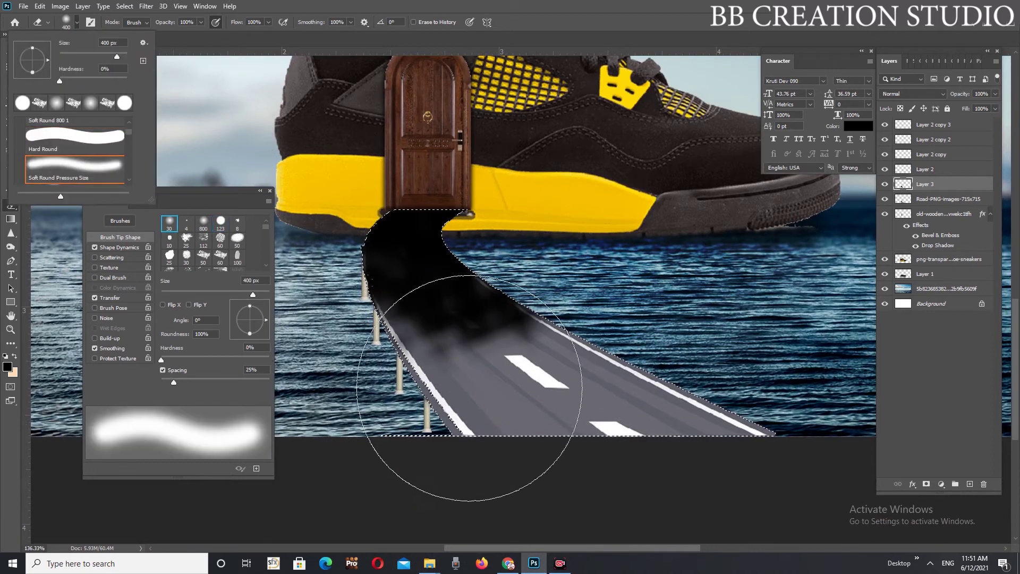
left_click_drag(467, 410, 297, 324)
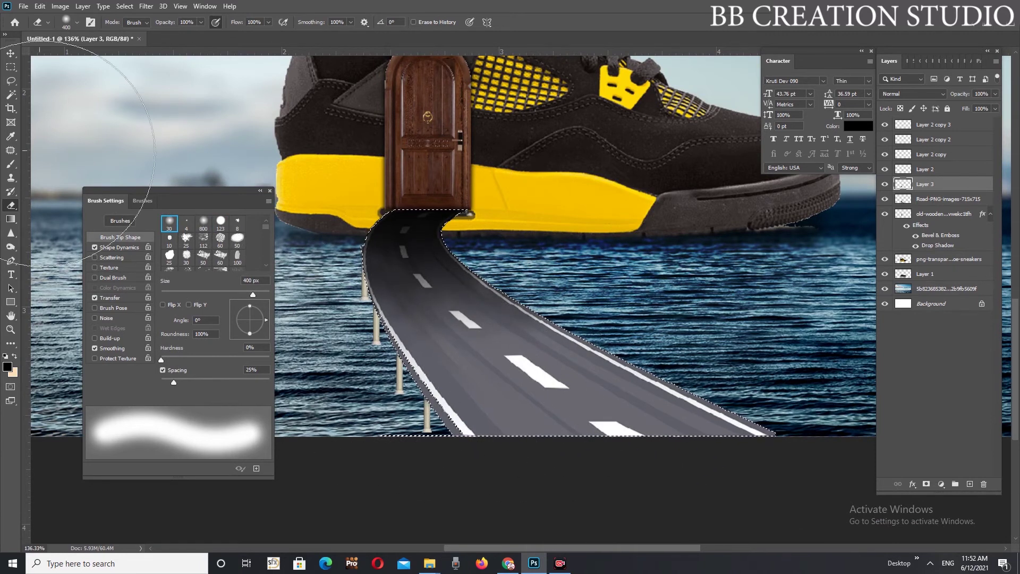
key("v")
key("ctrl+d")
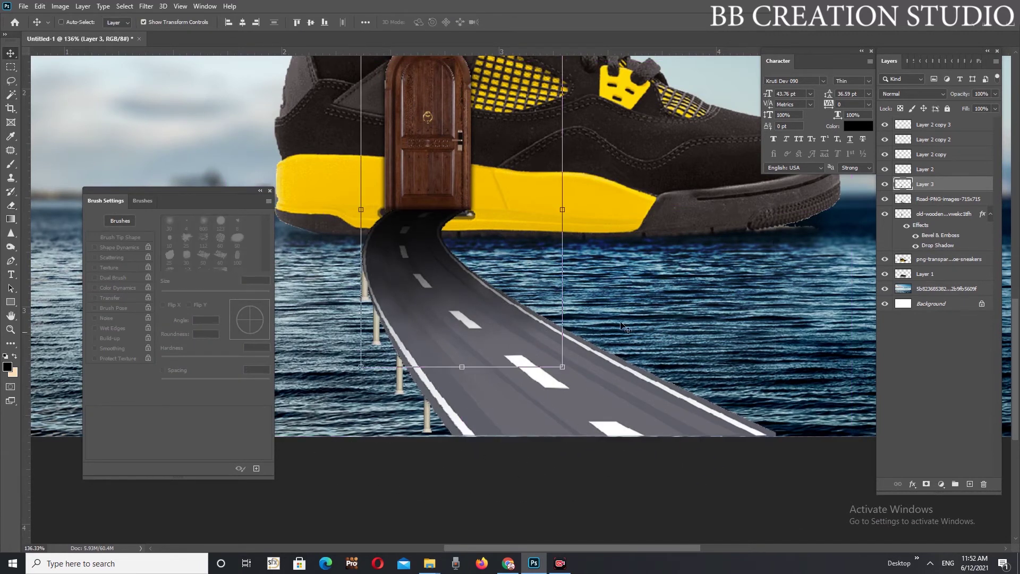
Set the shading layer's blend mode to Soft Light and fit the image on screen
scroll(584, 298, "down", 3)
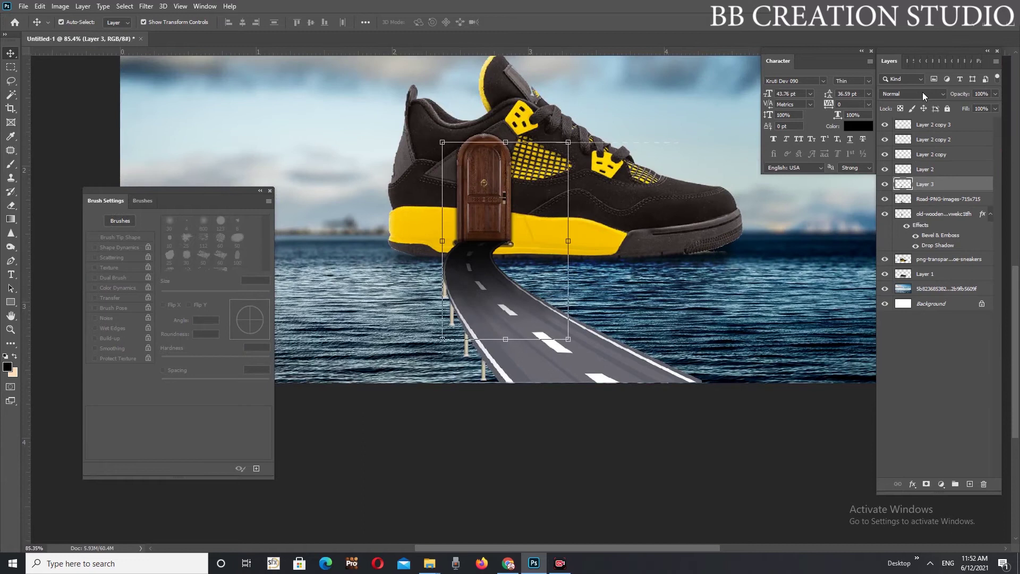
left_click(923, 96)
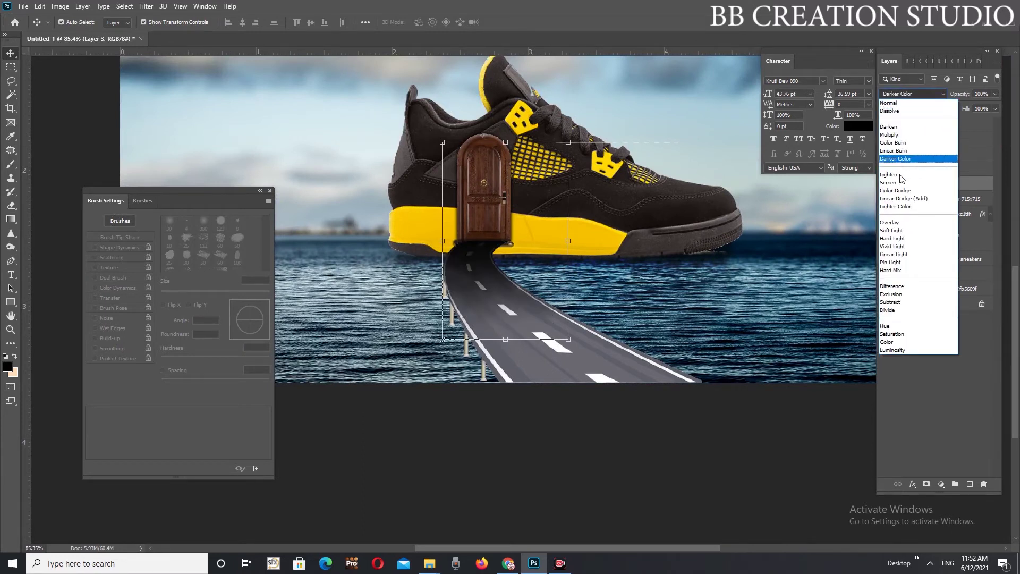
left_click(901, 231)
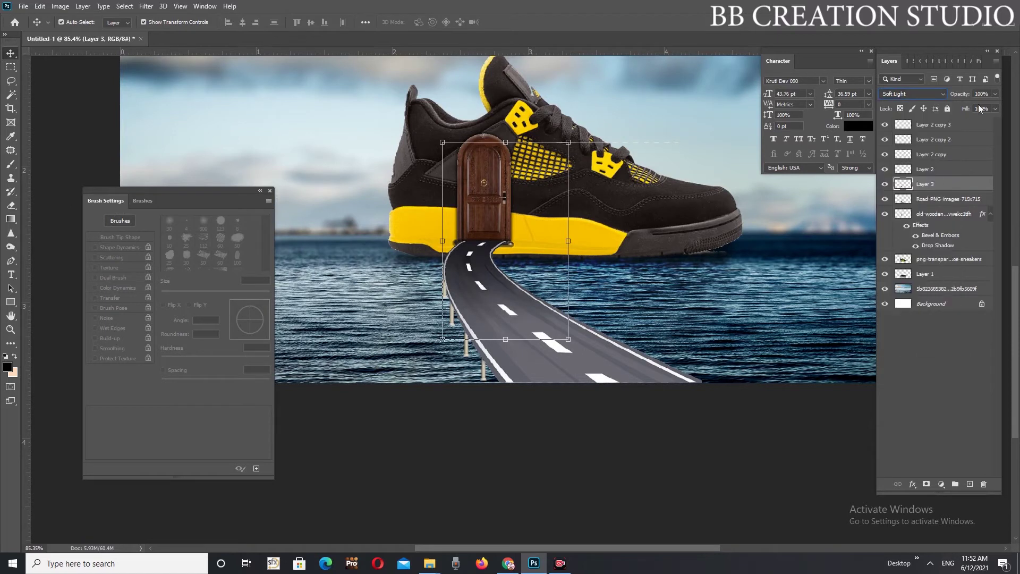
left_click(665, 433)
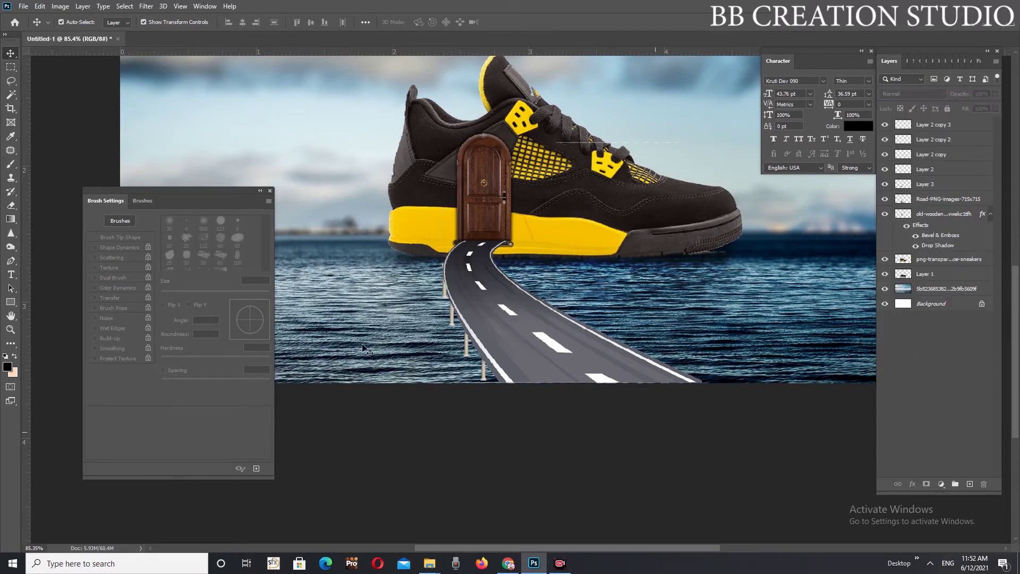
key("ctrl+0")
scroll(548, 410, "down", 2)
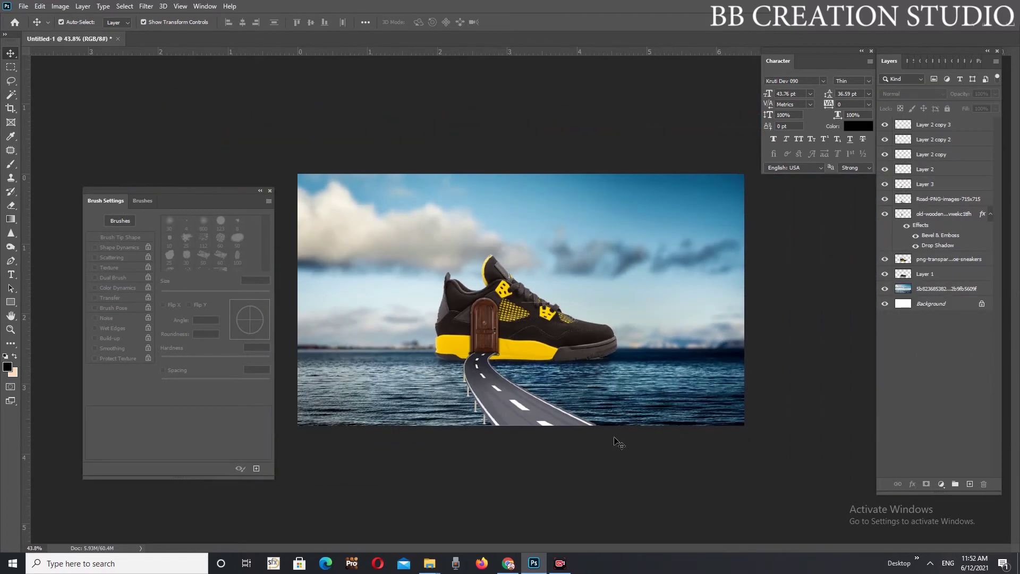
scroll(502, 456, "up", 2)
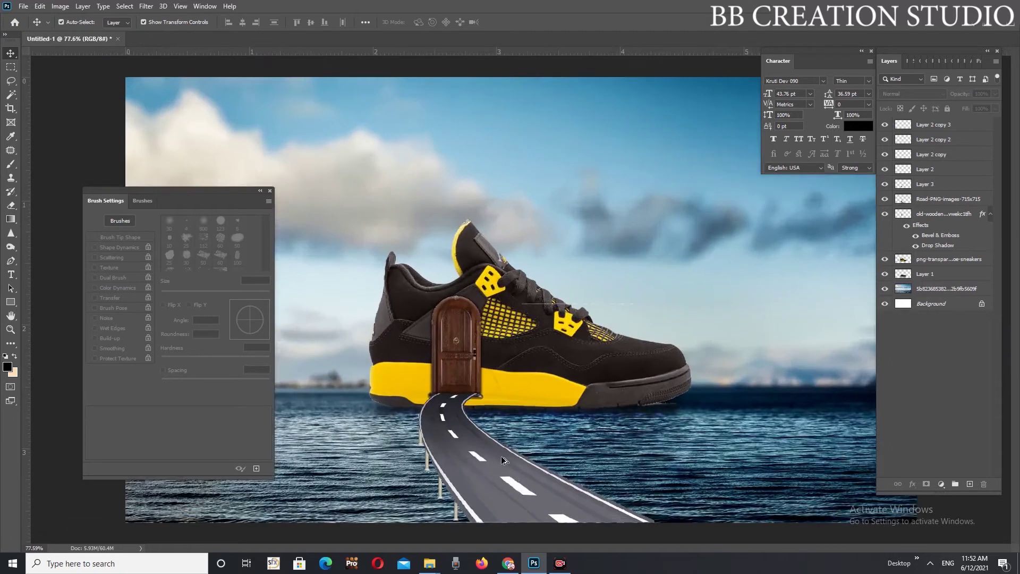
scroll(499, 454, "up", 2)
left_click_drag(499, 454, 501, 261)
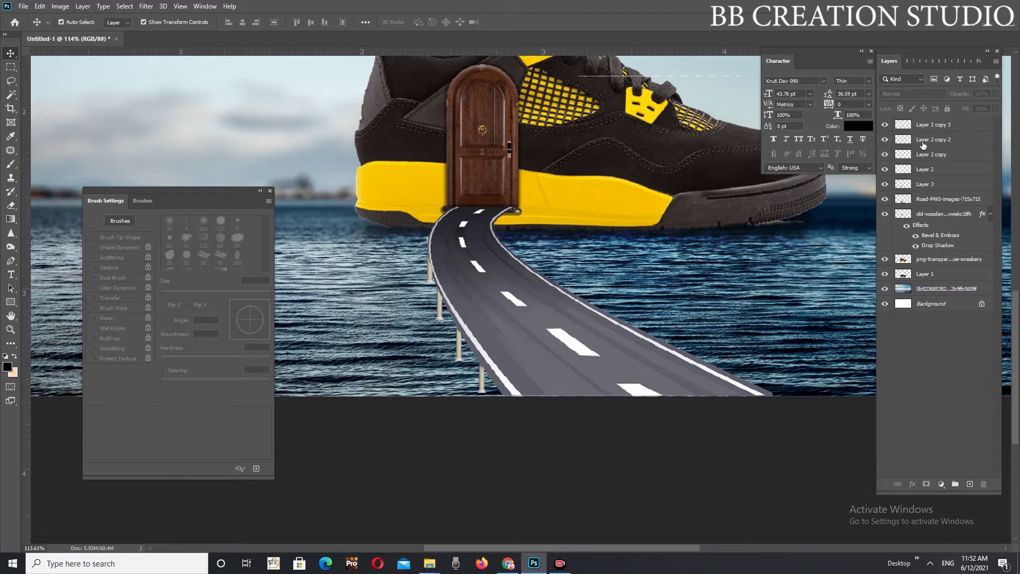
Toggle the Layer 2 copy 2 pillar and road layers to check, then add a layer above the road
left_click(912, 143)
left_click(885, 141)
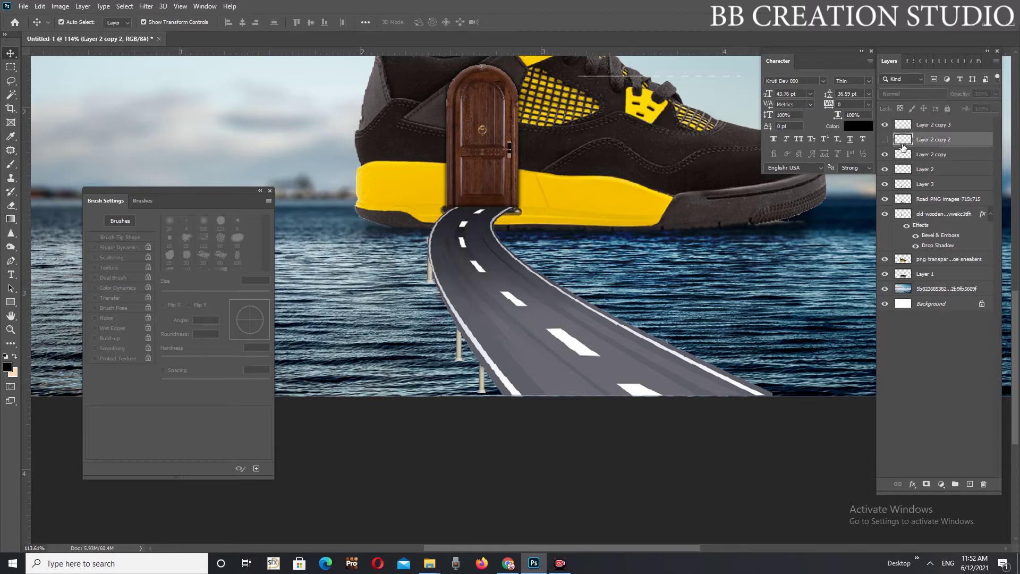
left_click(886, 139)
left_click(929, 204)
left_click(885, 200)
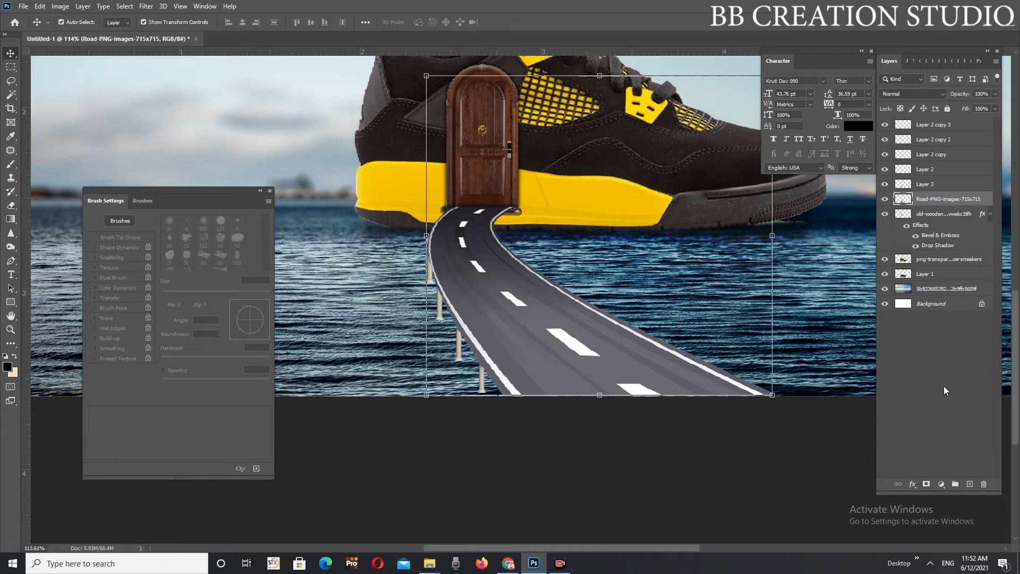
left_click(965, 487)
Shrink the eraser from 250 px down to 10 px and zoom into the road's left pillars
key("e")
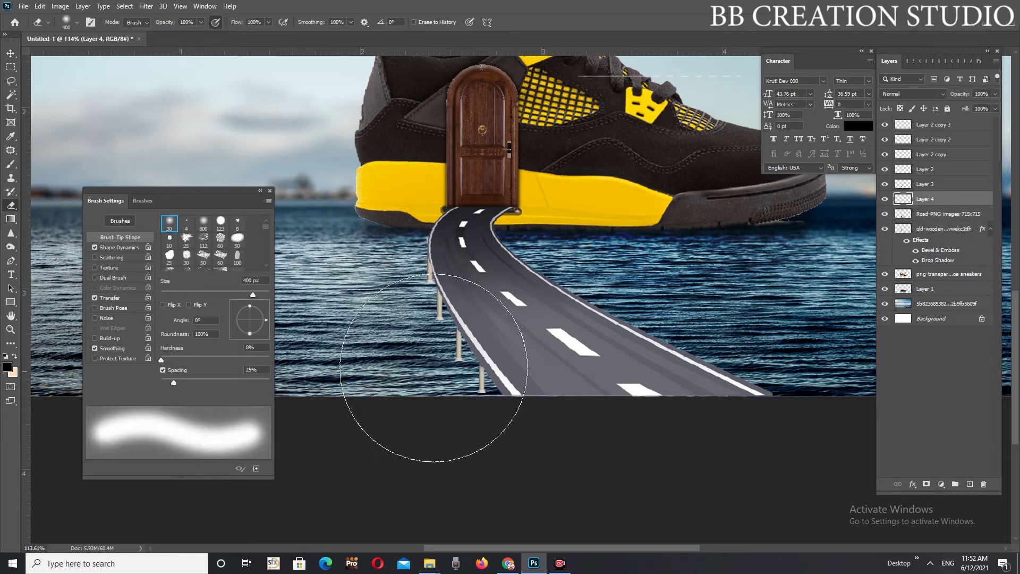
key("bracketleft")
key("bracketleft")
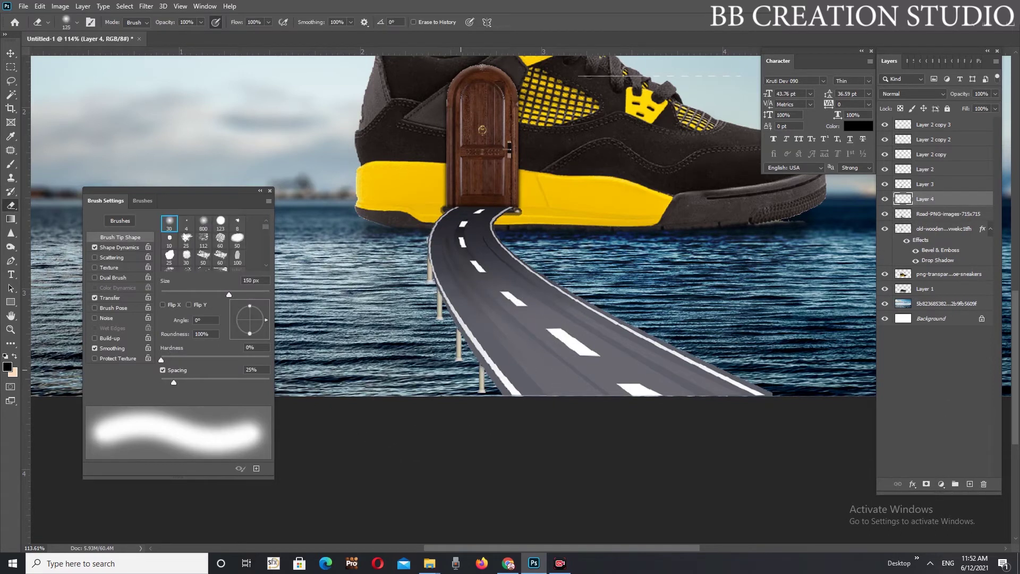
key("bracketleft")
key("bracketleft")
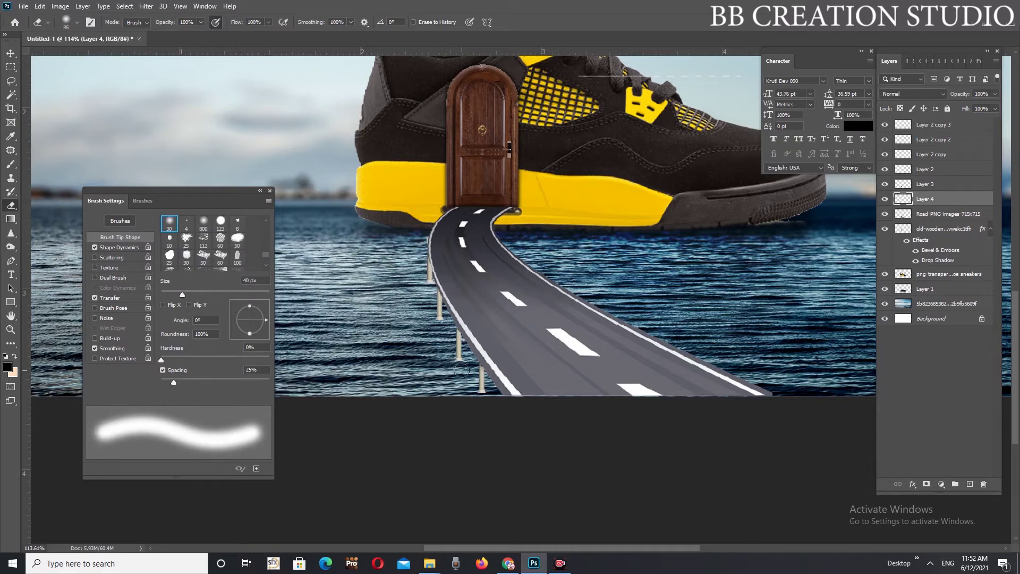
key("bracketleft")
scroll(457, 364, "up", 5)
left_click_drag(536, 319, 547, 201)
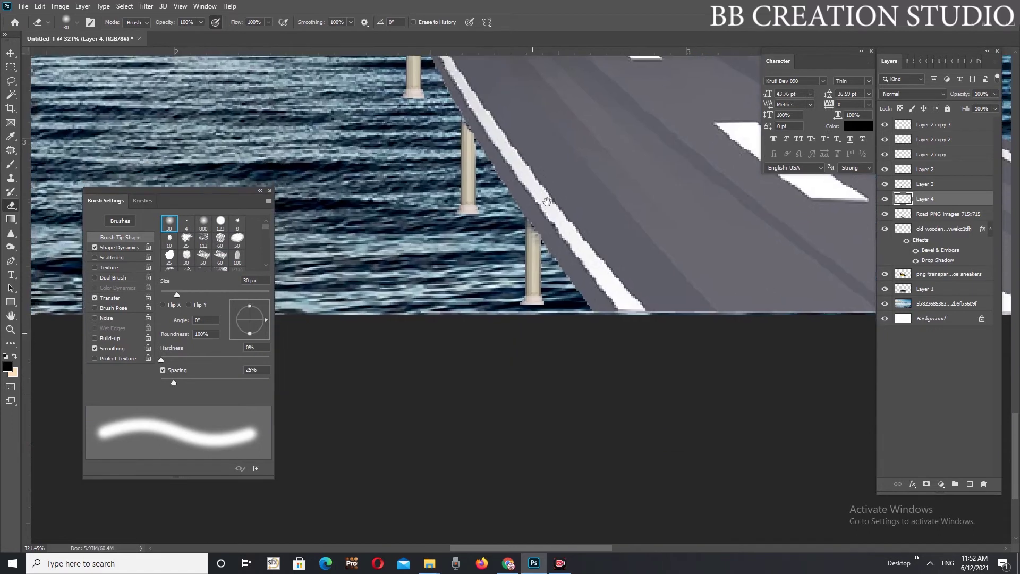
key("bracketleft")
key("bracketleft")
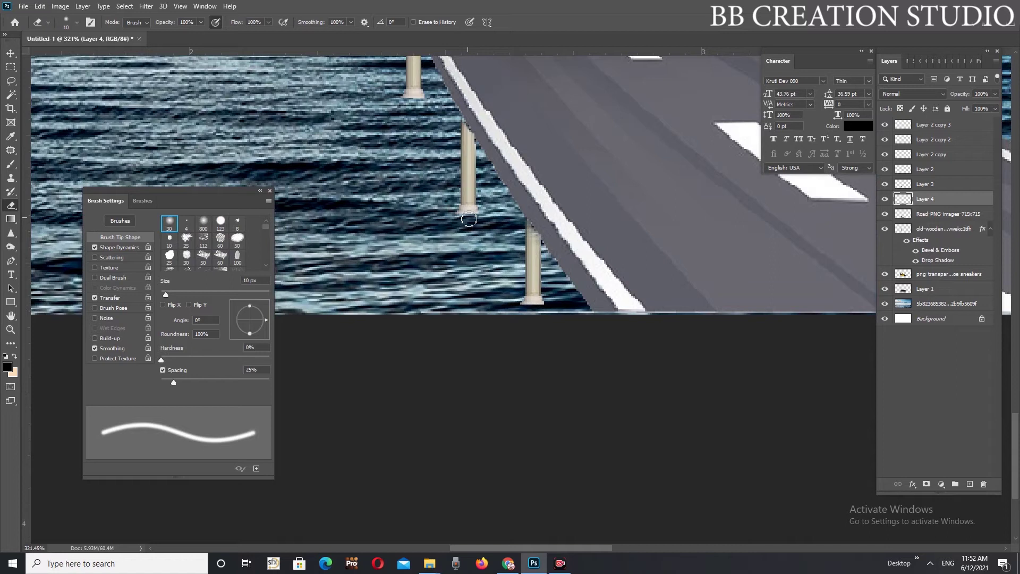
With the Brush tool active, add an empty Layer 5 directly above the Road-PNG layer
key("b")
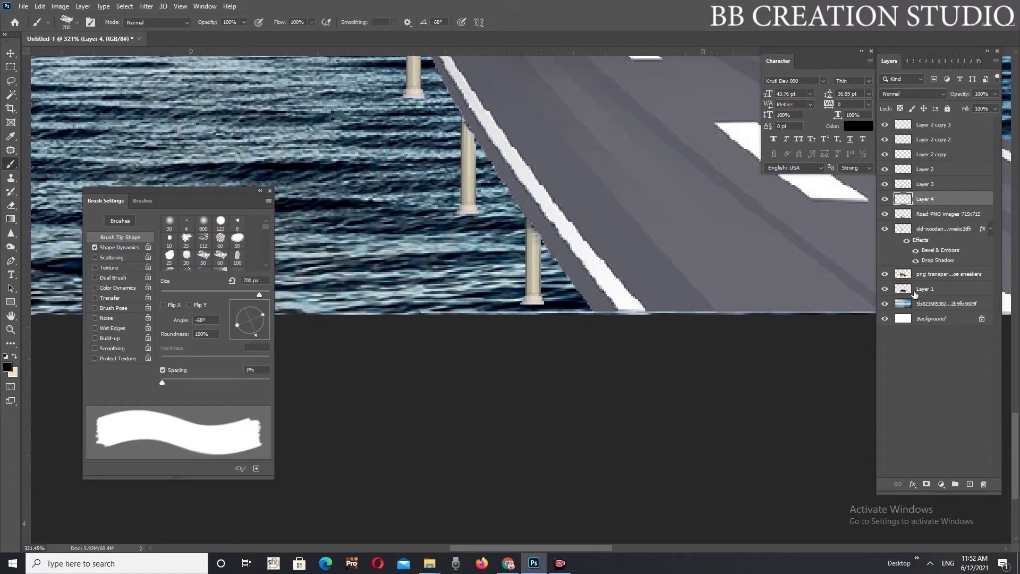
left_click(921, 382)
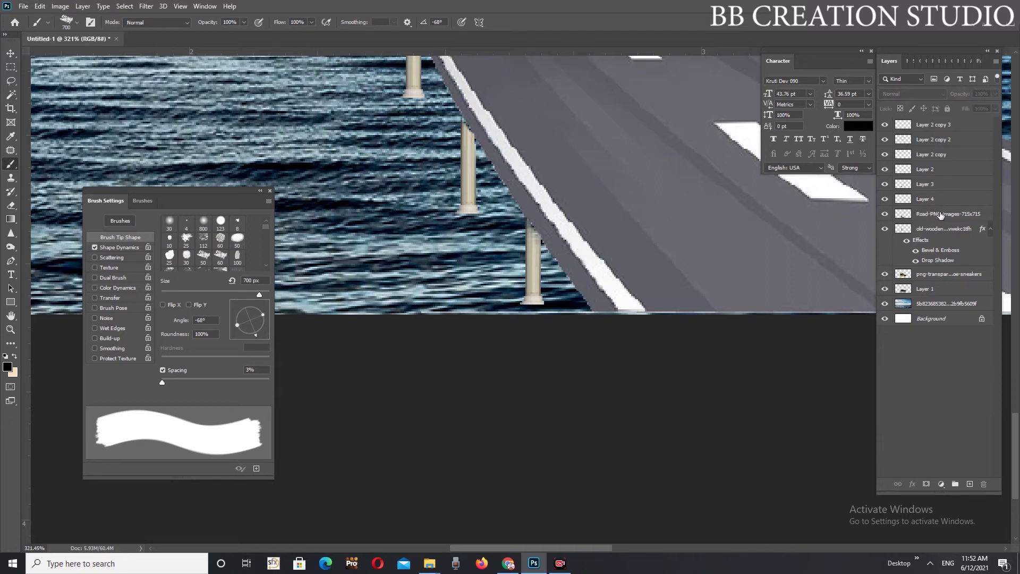
left_click(941, 215)
left_click(970, 484)
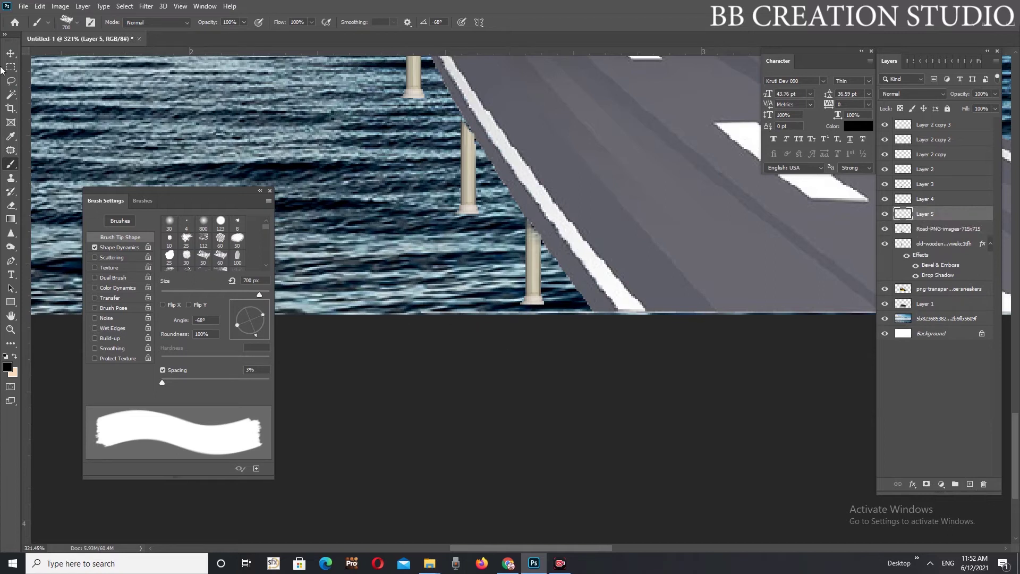
left_click(10, 94)
Choose a small Soft Round brush for painting shadows
left_click(11, 164)
key("bracketleft")
key("bracketleft")
key("bracketleft")
key("bracketleft")
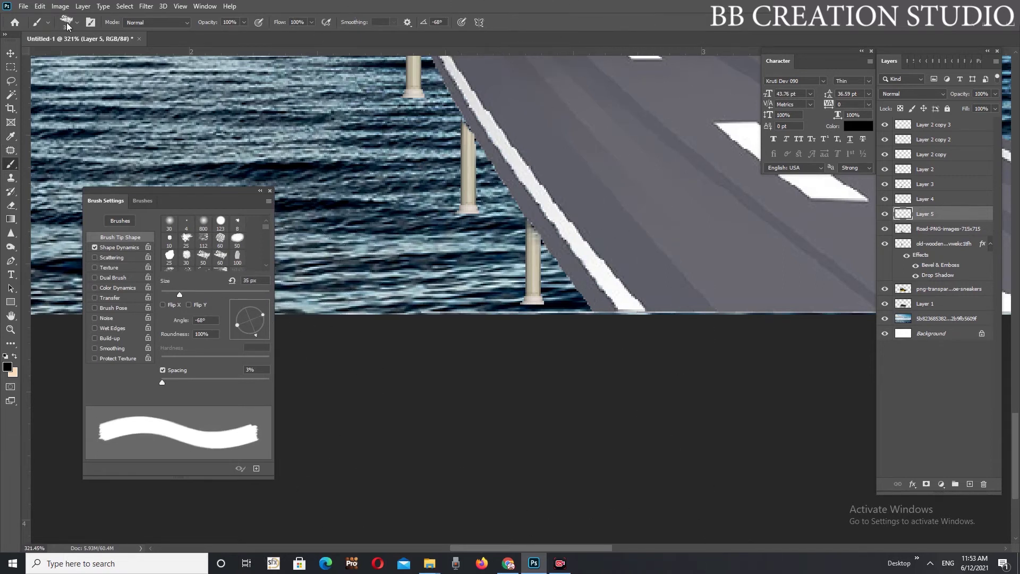
left_click(67, 25)
left_click(92, 103)
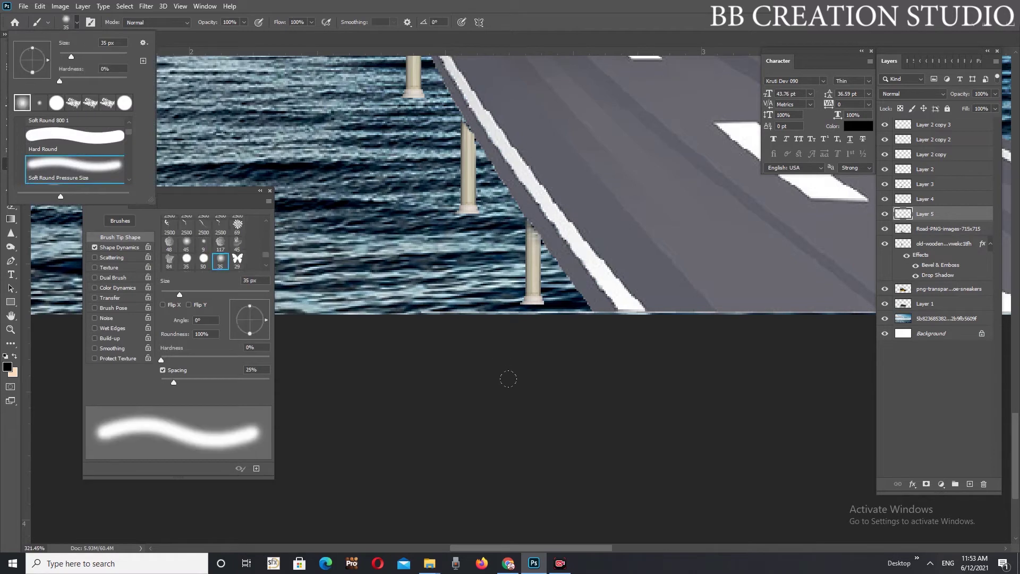
left_click(481, 351)
key("bracketleft")
key("bracketleft")
key("bracketleft")
key("bracketleft")
key("bracketleft")
Zoom in and paint a dark shadow beneath the left road pillar
key("bracketleft")
scroll(466, 228, "up", 2)
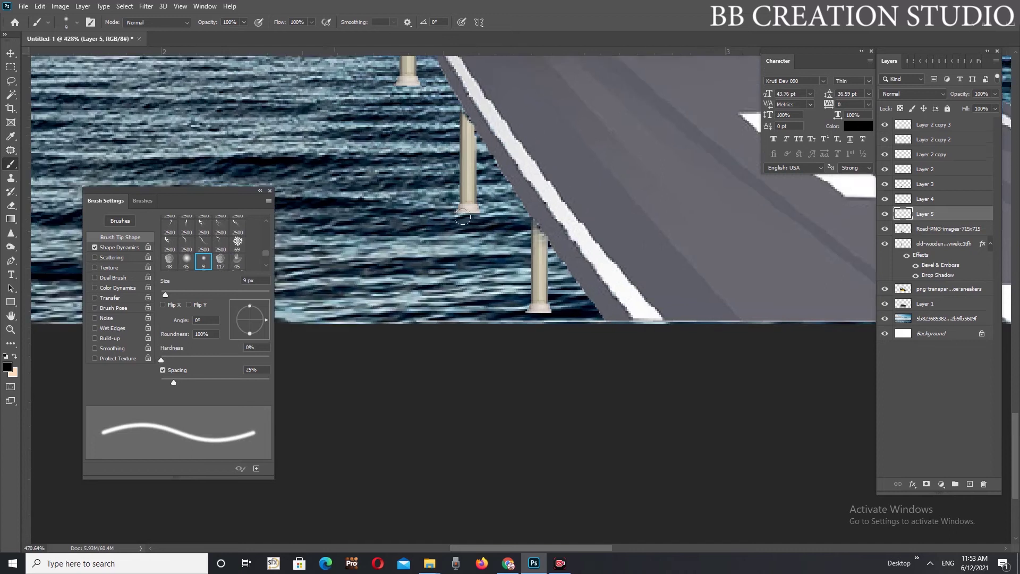
scroll(460, 218, "up", 3)
mouse_move(464, 217)
left_mouse_down()
mouse_move(454, 250)
mouse_move(468, 210)
mouse_move(449, 202)
mouse_move(473, 208)
mouse_move(478, 242)
mouse_move(492, 215)
mouse_move(456, 233)
left_mouse_up()
key("bracketleft")
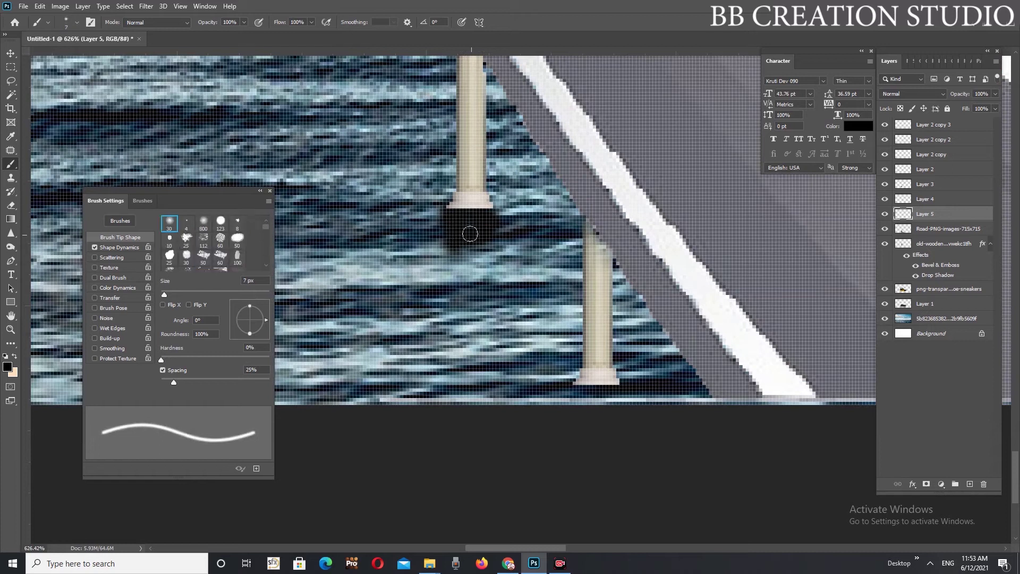
key("bracketright")
key("bracketright")
key("bracketright")
key("bracketright")
left_click_drag(469, 232, 440, 359)
Paint soft black shadows beneath the upper road pillars, then zoom back out
left_click_drag(468, 192, 485, 341)
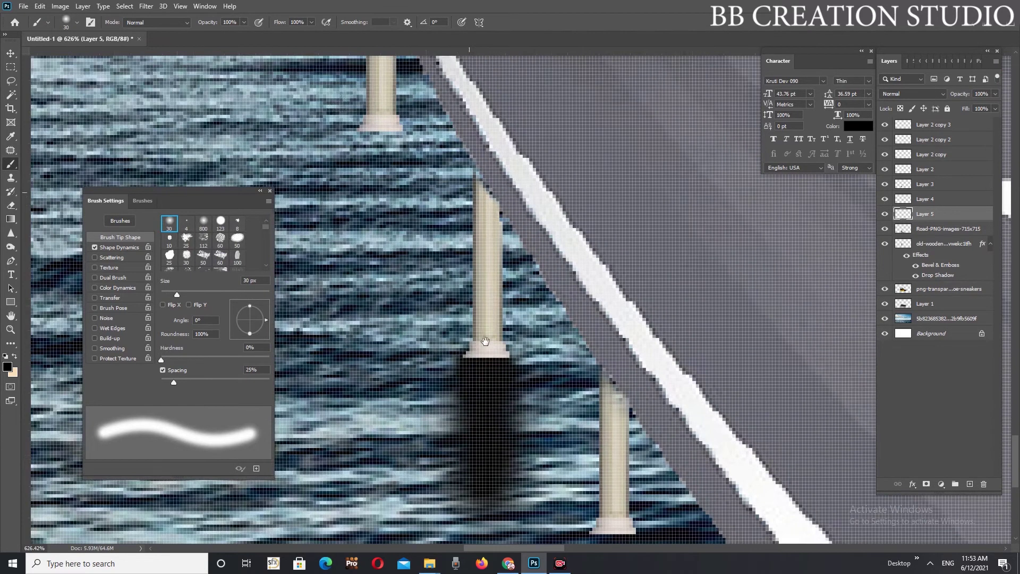
left_click_drag(366, 133, 348, 290)
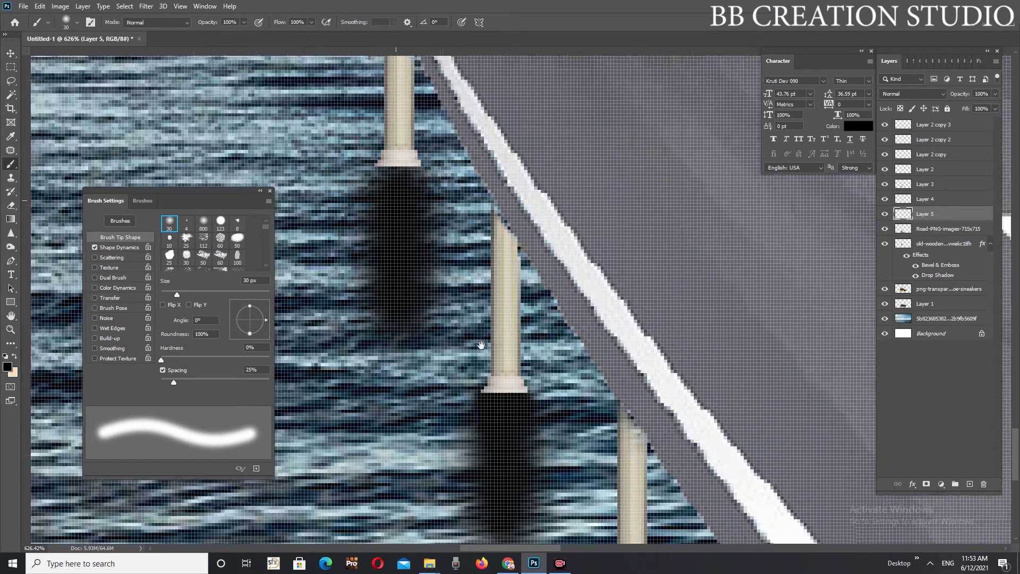
left_click_drag(396, 214, 481, 346)
left_click_drag(437, 171, 491, 257)
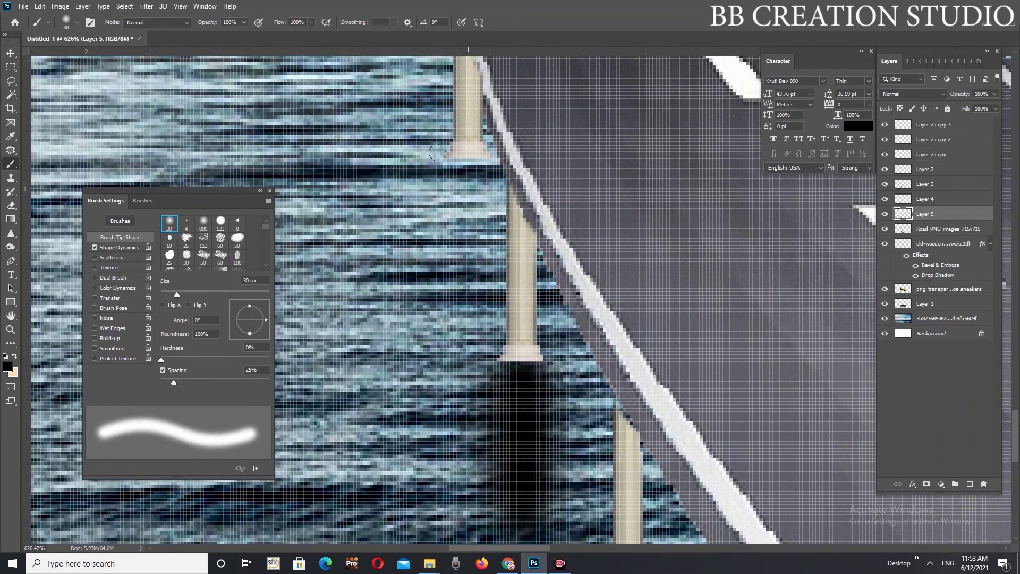
left_click_drag(434, 150, 451, 299)
scroll(540, 304, "down", 2)
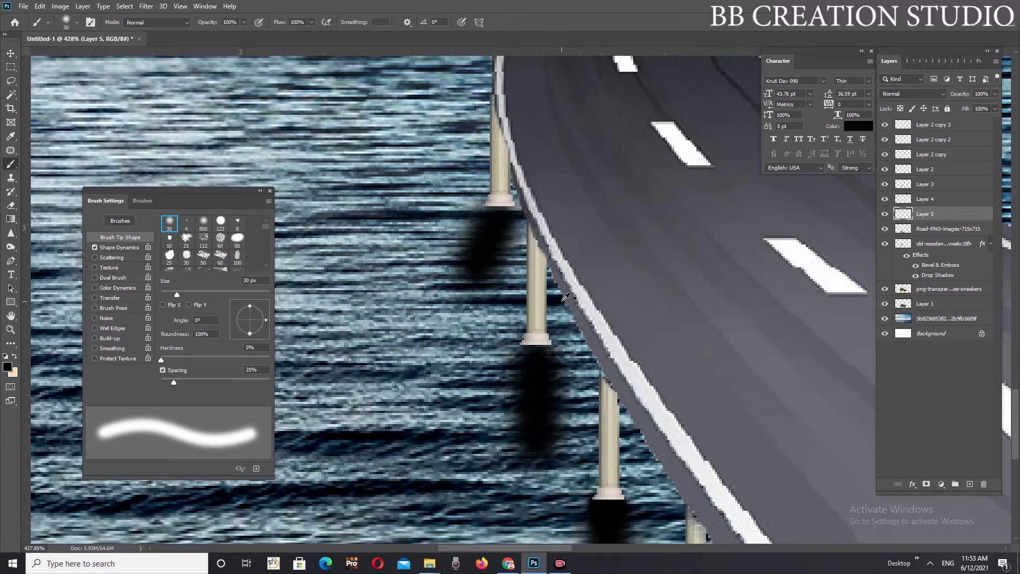
scroll(558, 324, "down", 2)
scroll(579, 351, "down", 2)
scroll(599, 376, "down", 2)
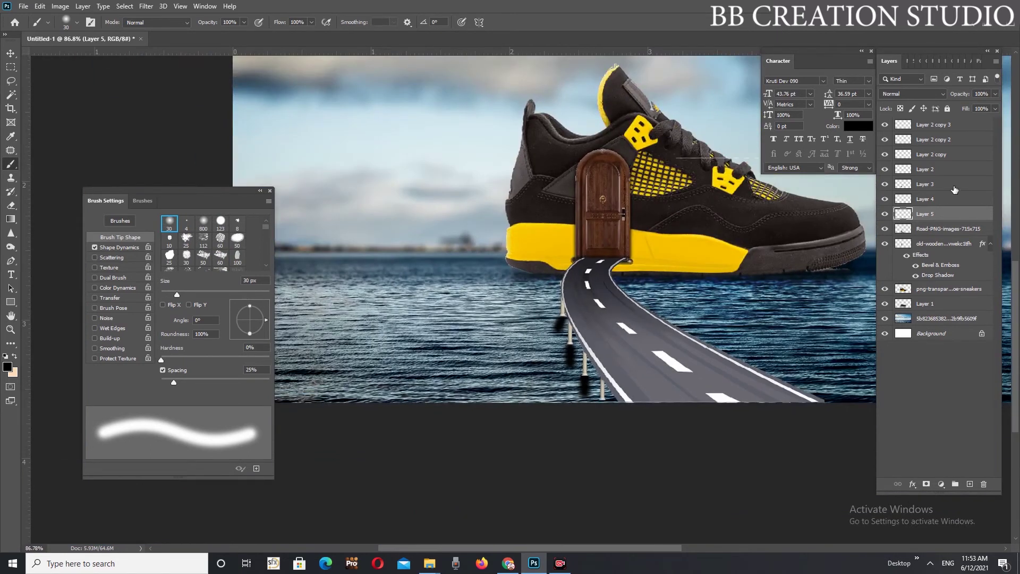
Lower Layer 5 opacity to about 67% and touch up the shadows with an enlarged eraser
left_click_drag(963, 95, 950, 94)
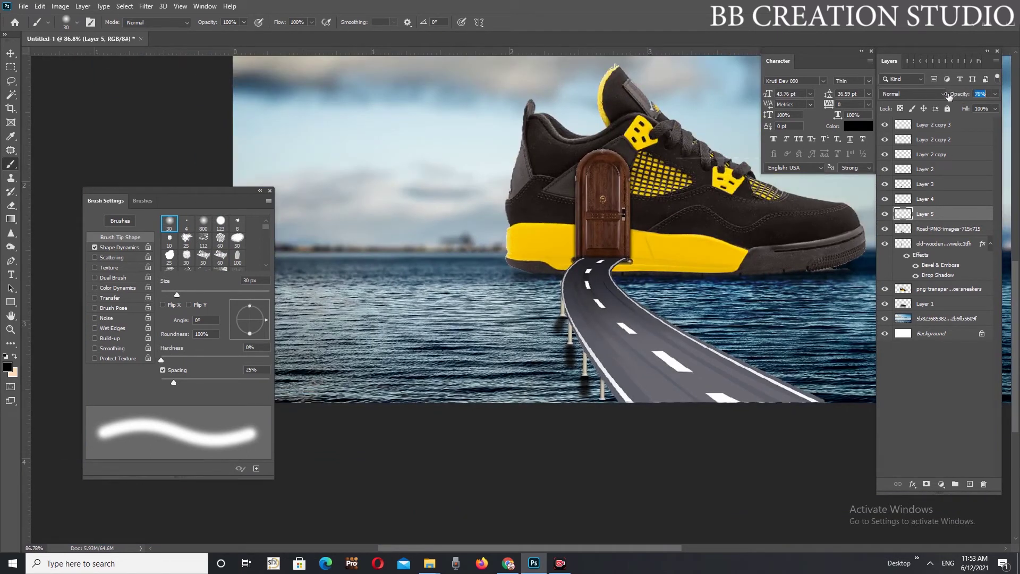
left_click_drag(945, 95, 943, 95)
key("e")
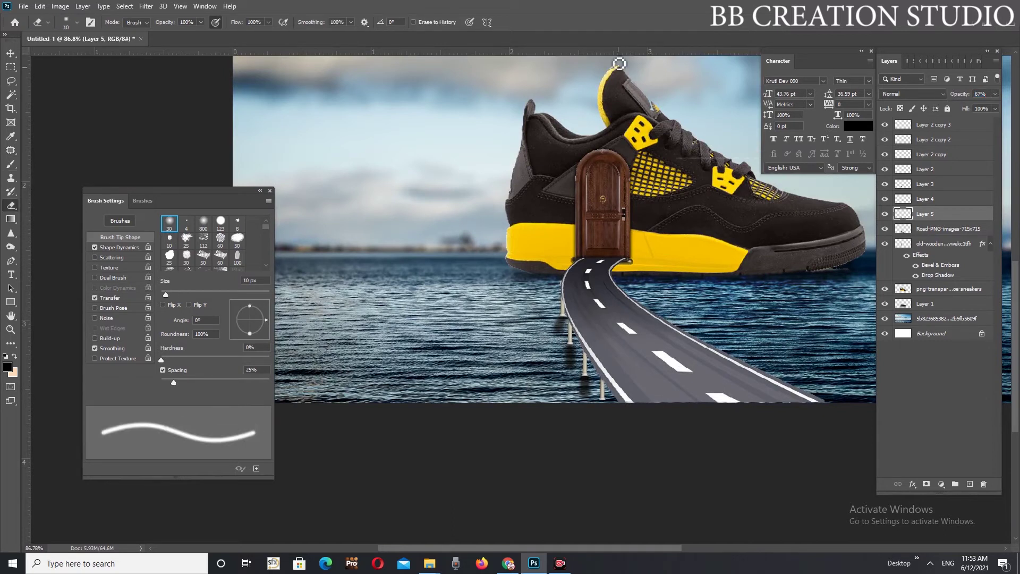
key("bracketright")
key("bracketright")
key("bracketright")
key("bracketright")
key("bracketright")
key("bracketright")
key("bracketright")
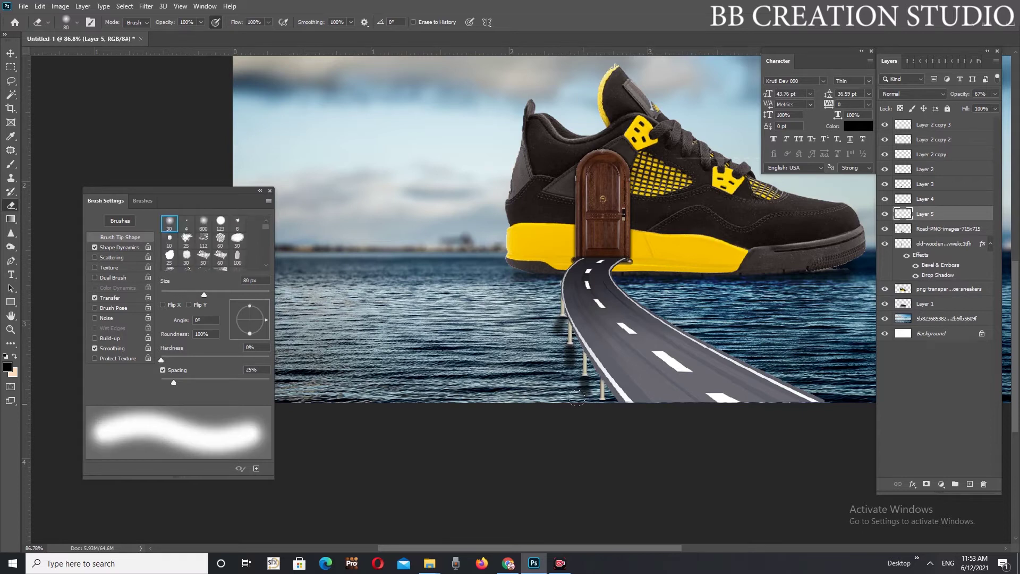
key("bracketright")
key("bracketright")
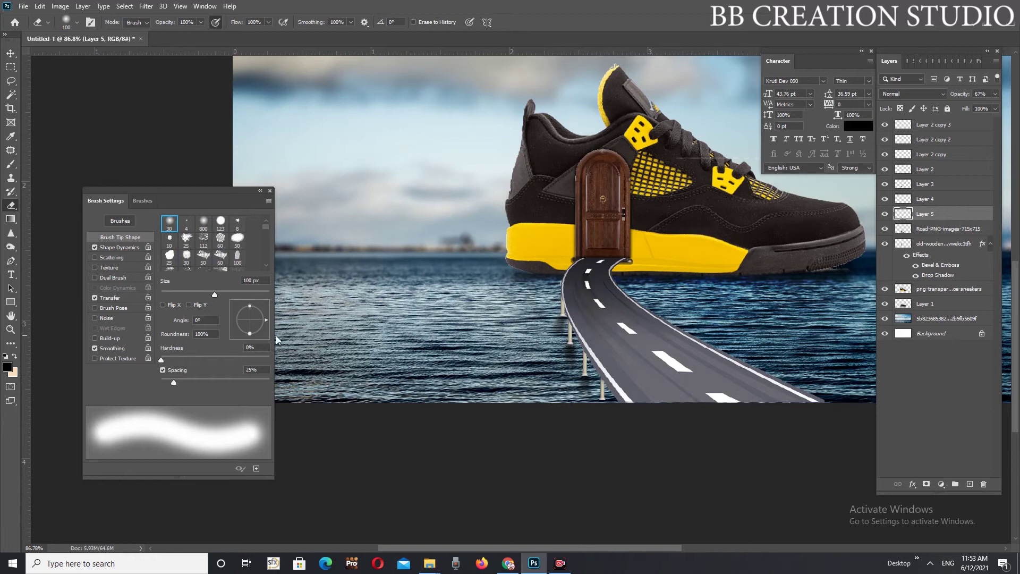
left_click(10, 54)
Fit the scene on screen and add an empty Layer 6 above the old wooden door layer
left_click(534, 468)
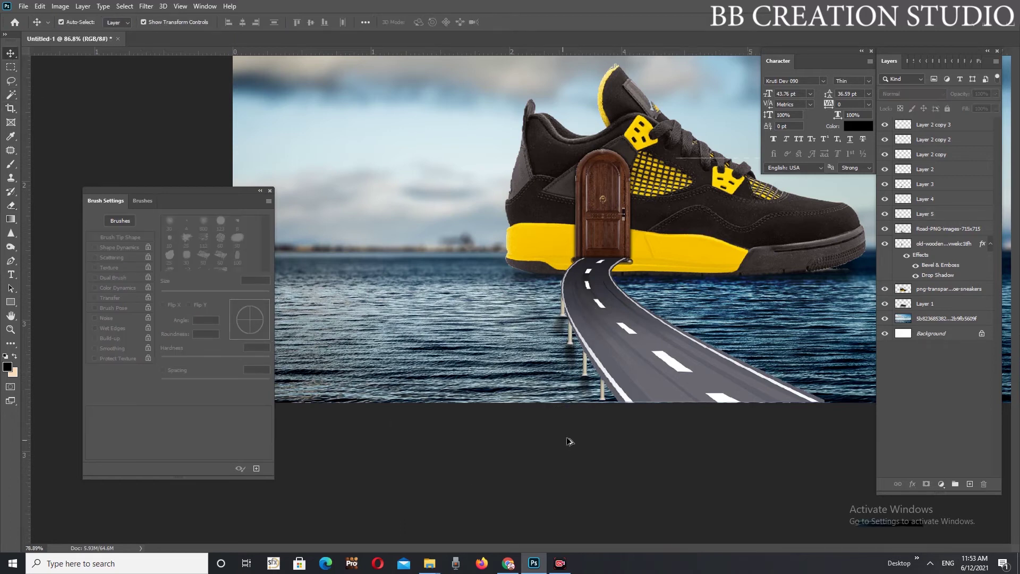
key("ctrl+0")
scroll(455, 447, "up", 5)
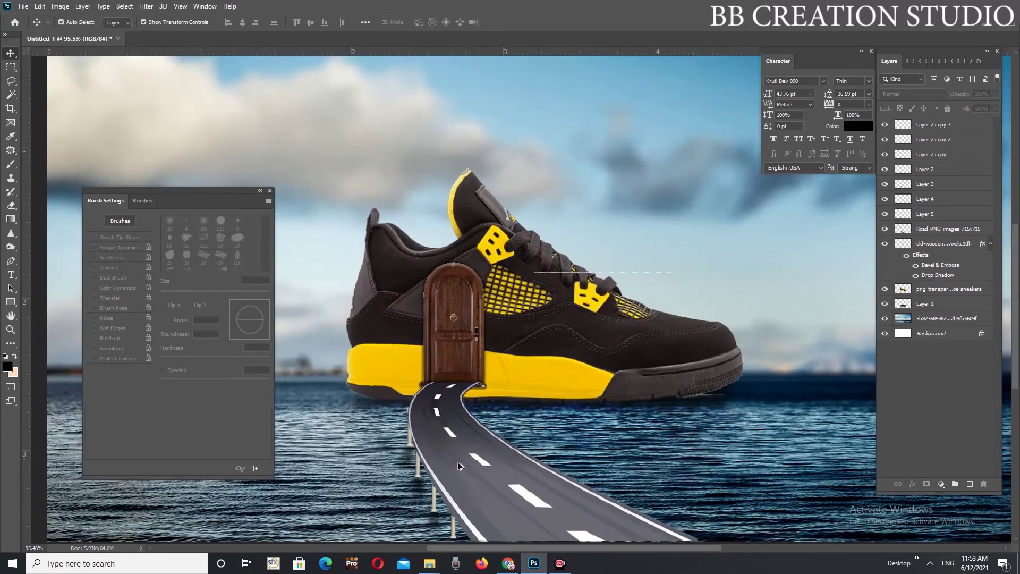
left_click_drag(482, 475, 486, 356)
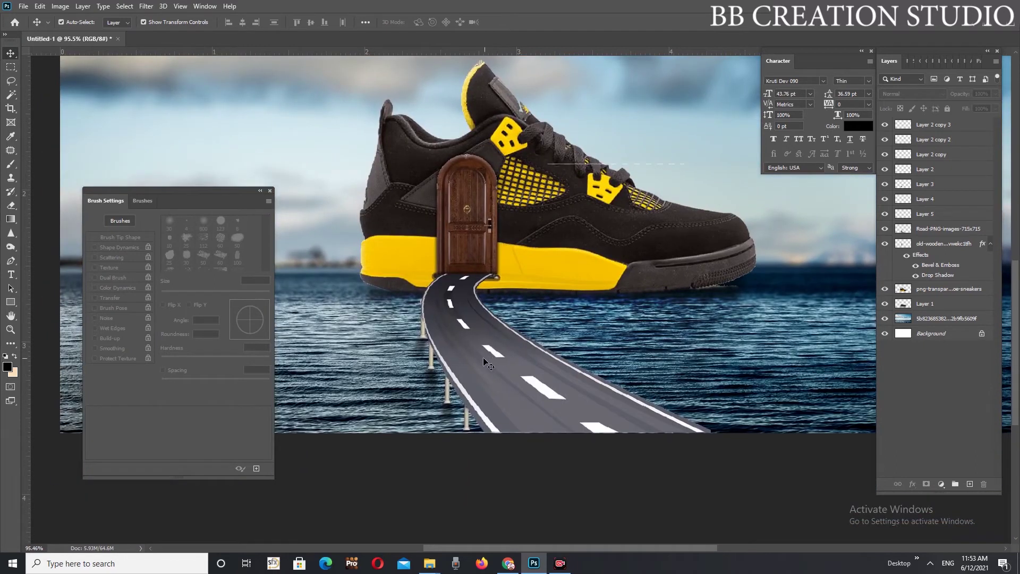
left_click(934, 242)
key("ctrl+shift+alt+n")
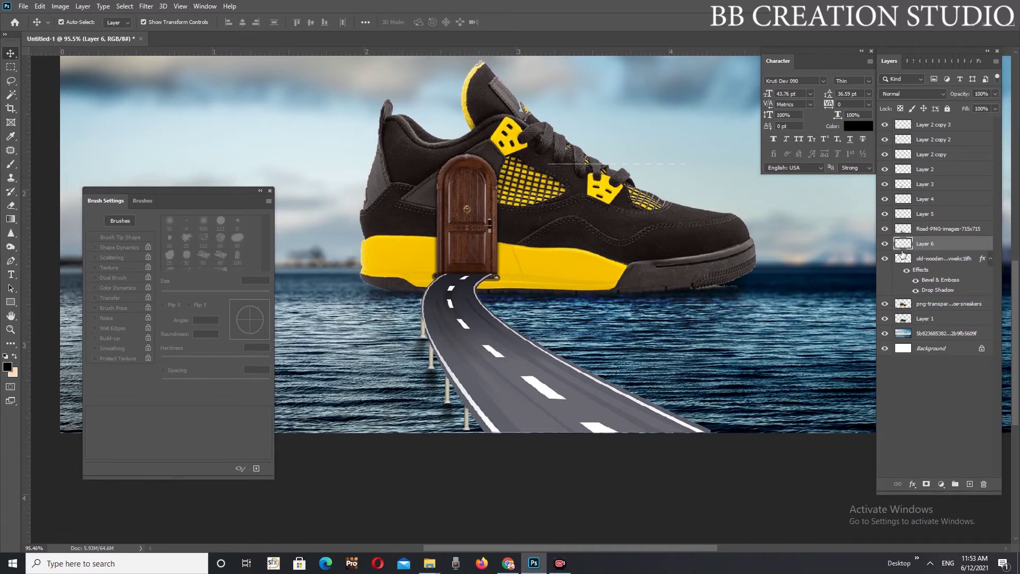
left_click(888, 261)
Enlarge the brush and set a near-black foreground colour
key("b")
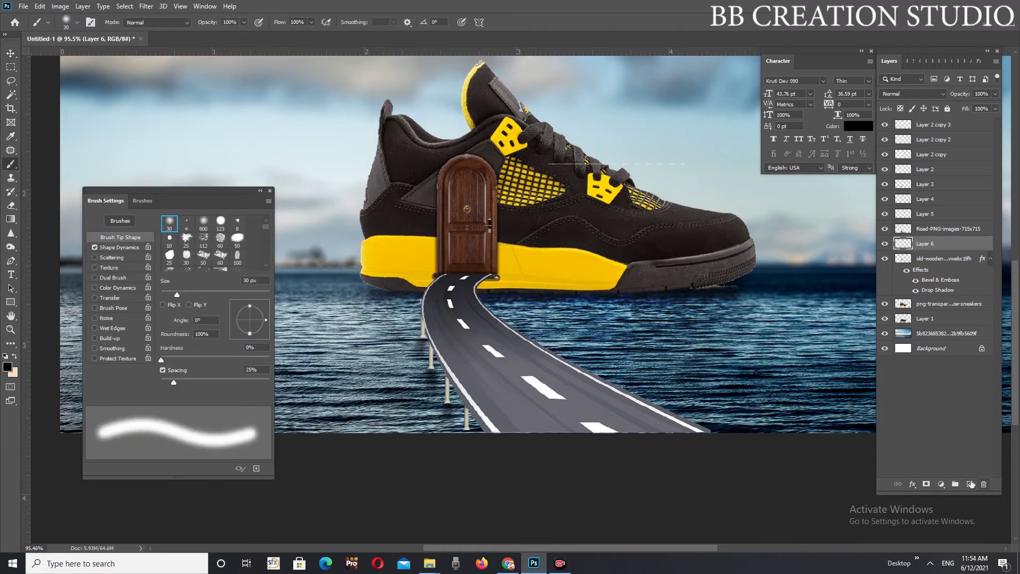
left_click(889, 244)
left_click(885, 244)
key("bracketright")
key("bracketright")
key("bracketright")
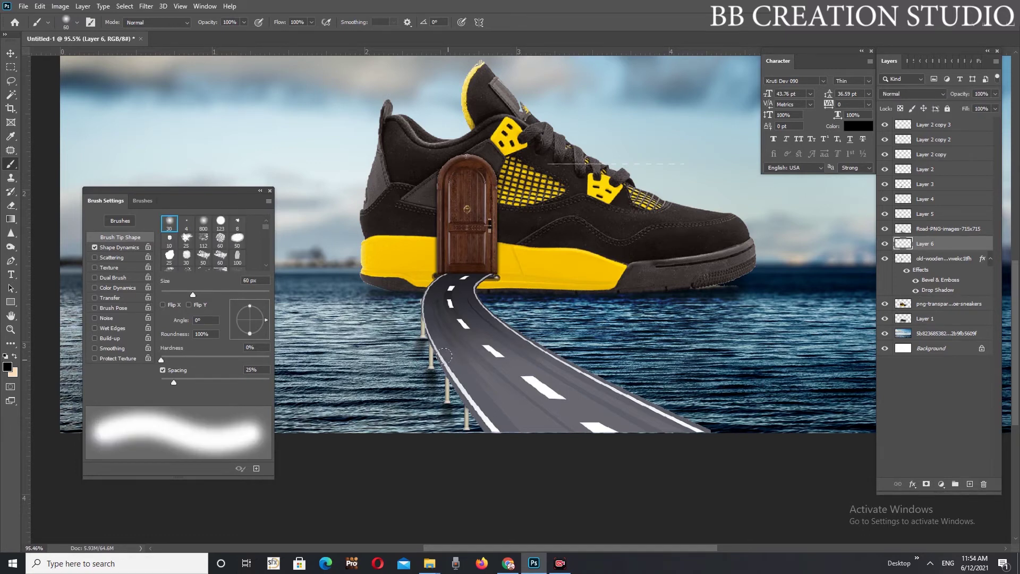
key("bracketright")
key("bracketright")
key("bracketright")
left_click(7, 368)
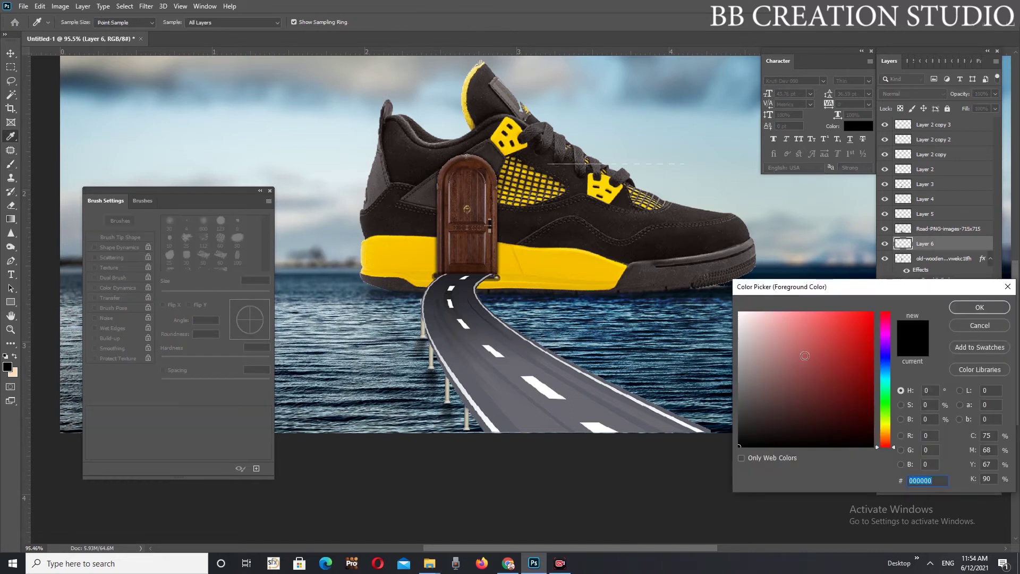
left_click(749, 440)
left_click(976, 308)
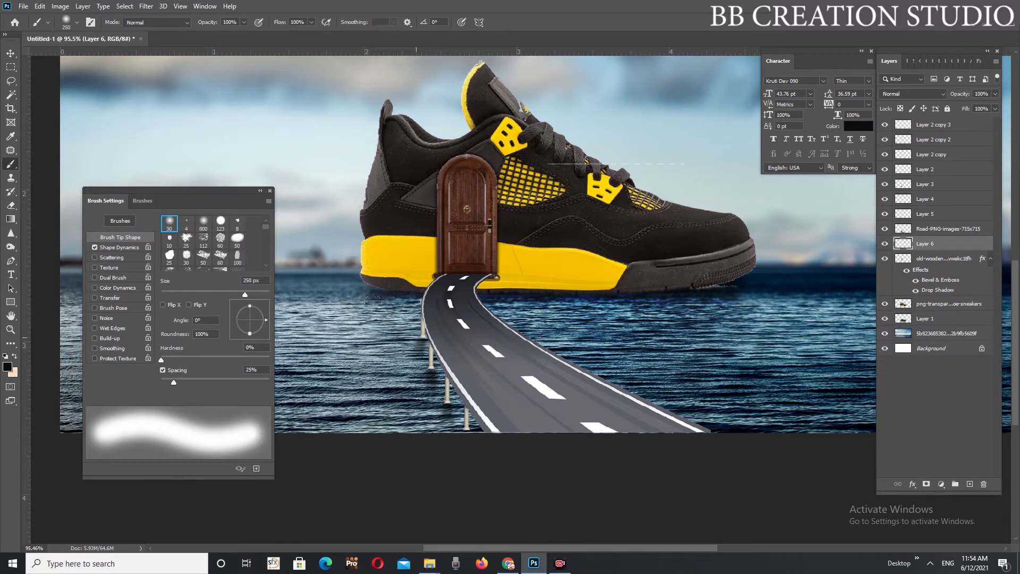
Paint a soft shadow on the water left of the road and set Layer 6 to 55% opacity
left_click_drag(374, 301, 481, 443)
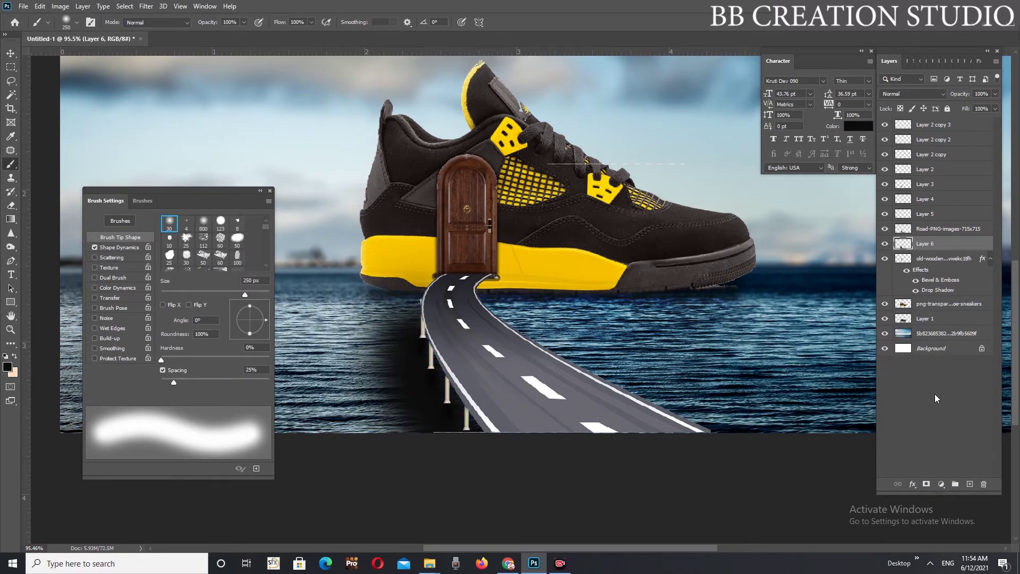
left_click_drag(960, 96, 944, 96)
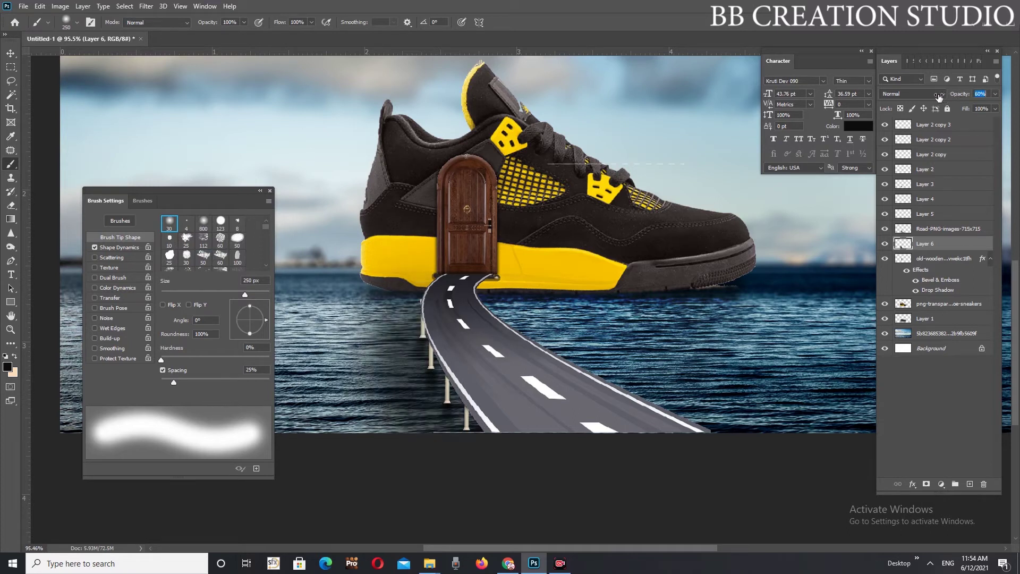
type("55")
key("Return")
left_click(11, 53)
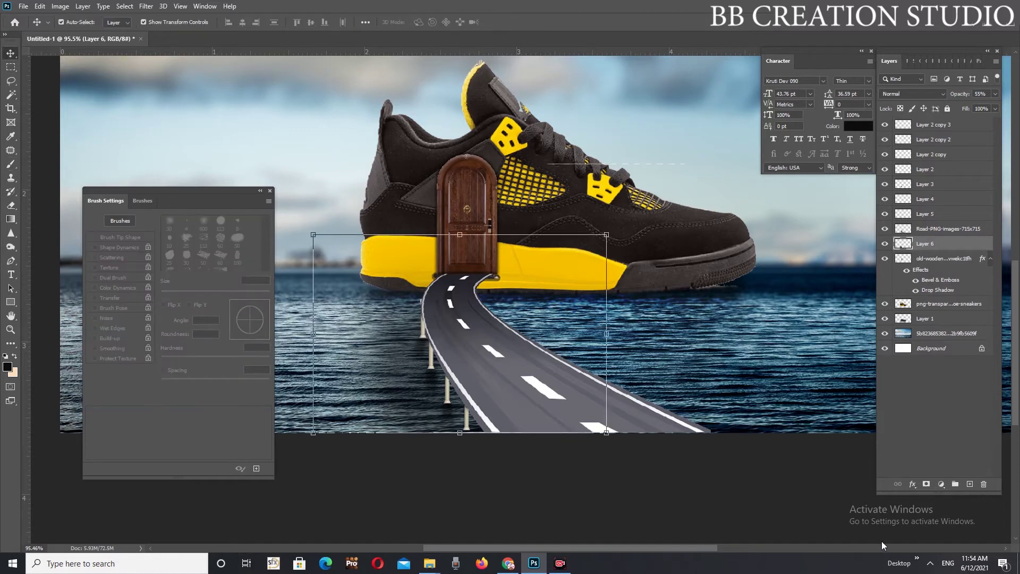
key("ctrl+0")
Paste the window picture above the sea layer, moving it up-right and scaling it to about three quarters
left_click(650, 296)
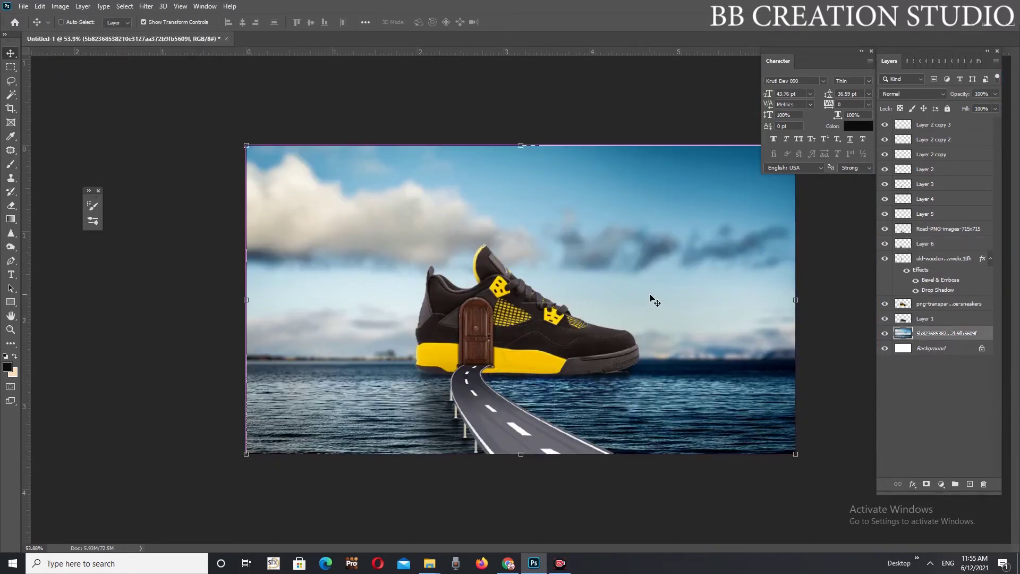
key("ctrl+v")
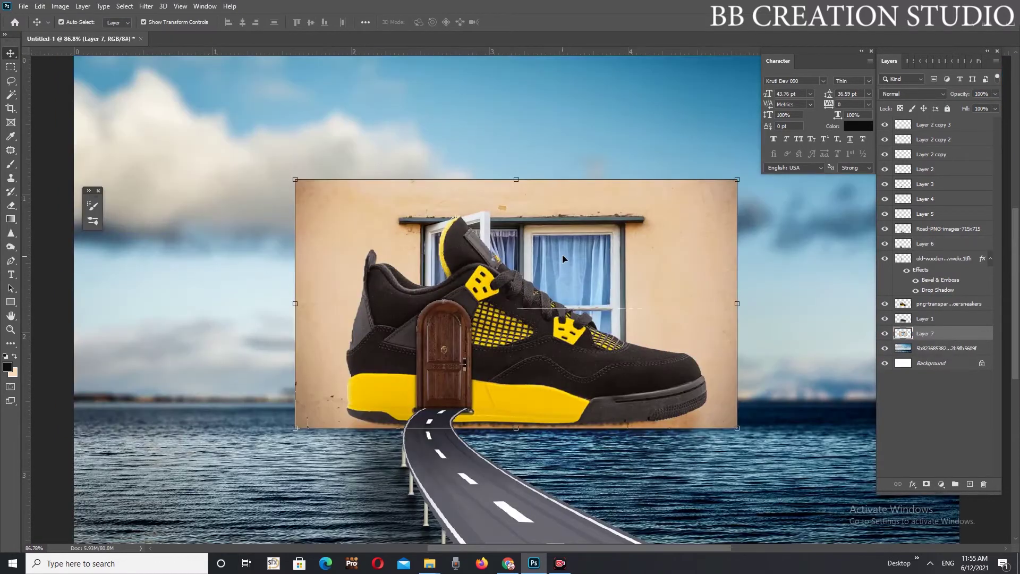
left_click_drag(564, 264, 644, 189)
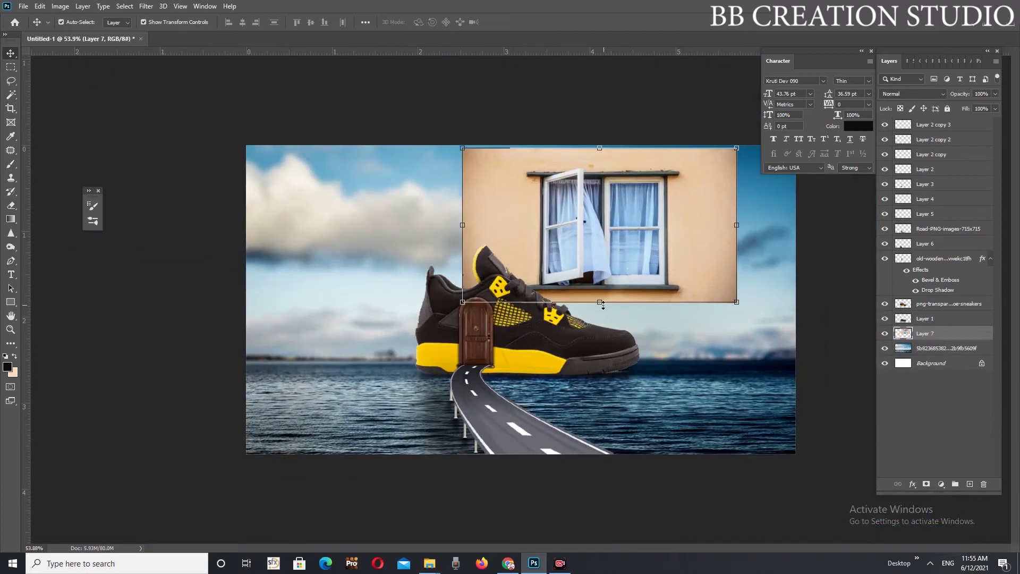
left_click_drag(602, 305, 650, 267)
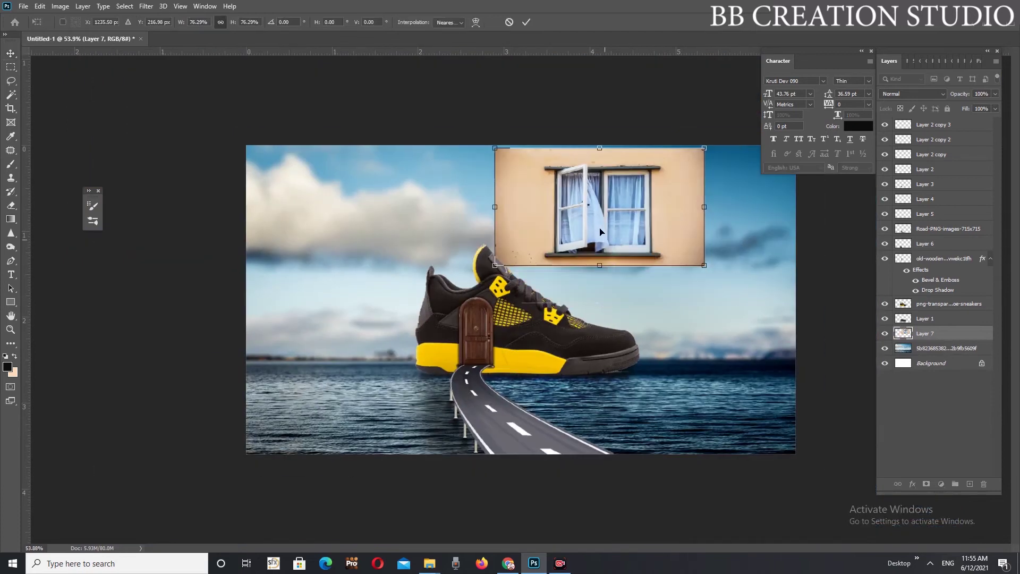
key("Return")
Select the wall around the window with the Magic Wand and delete it
key("w")
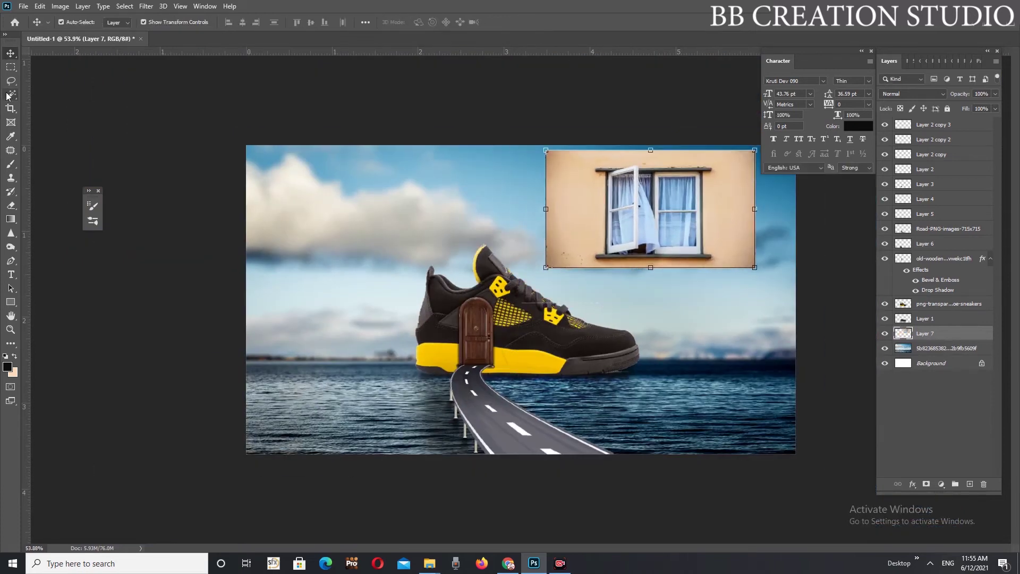
left_click(584, 205)
scroll(560, 272, "up", 3)
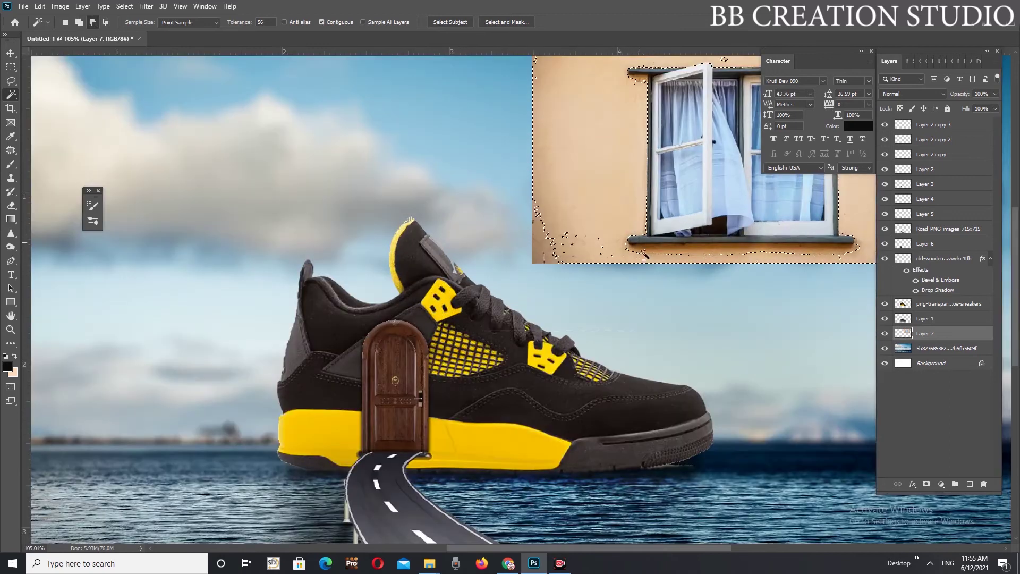
scroll(693, 252, "up", 2)
scroll(693, 252, "right", 3)
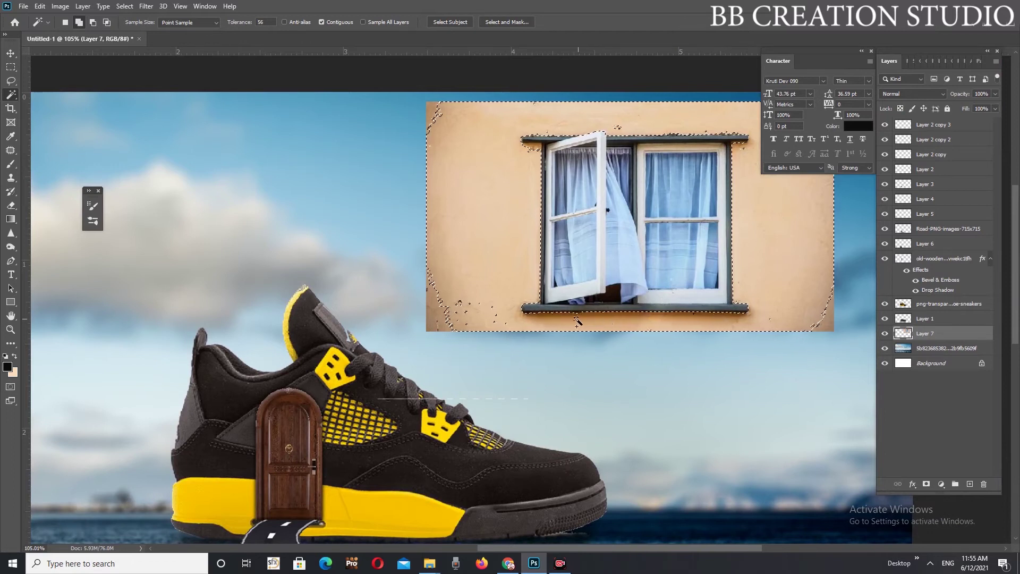
left_click(465, 300)
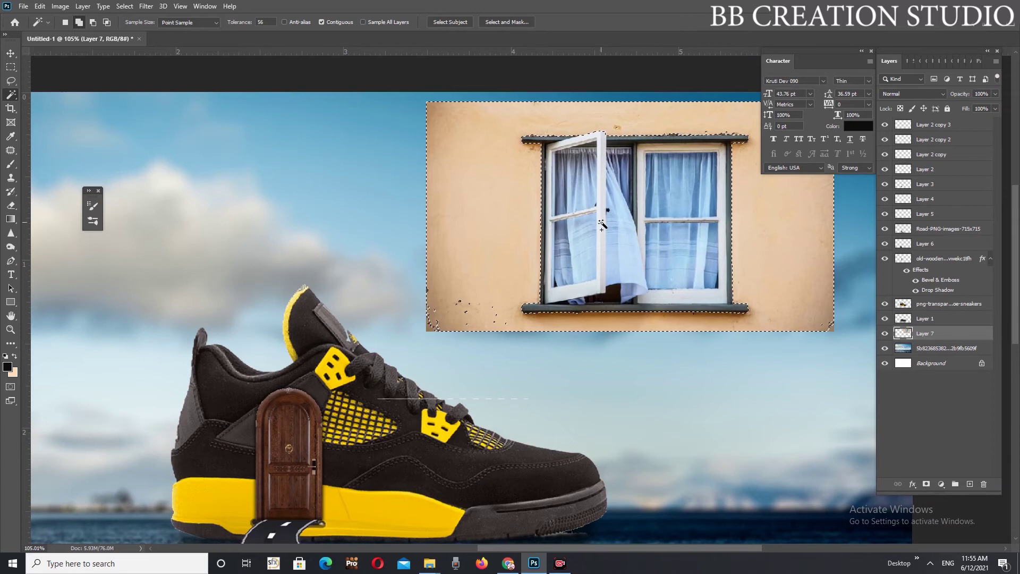
key("Delete")
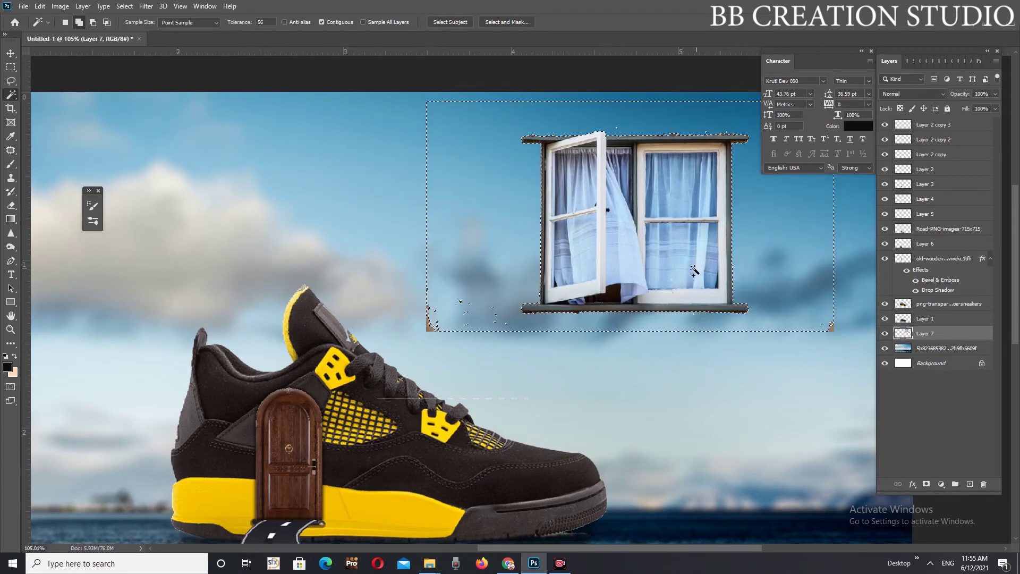
key("ctrl+d")
Copy a rectangle around the window to Layer 8 and delete the original Layer 7
left_click(10, 67)
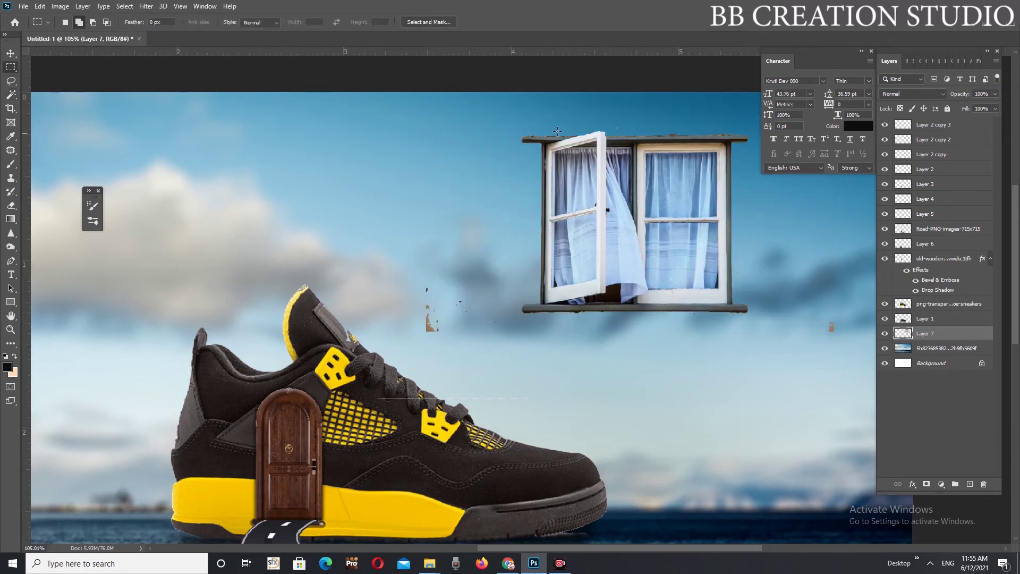
left_click_drag(513, 126, 755, 318)
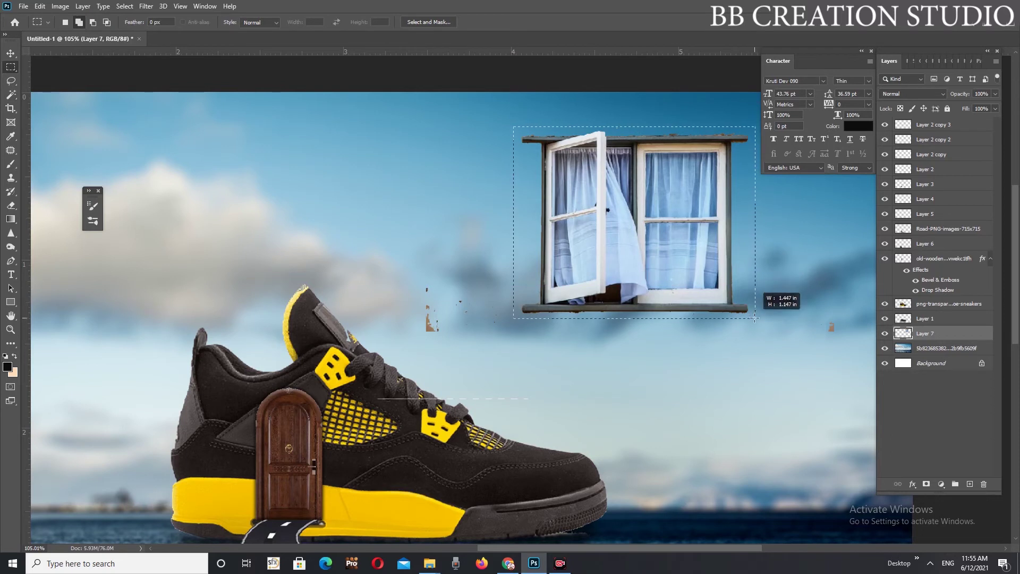
key("ctrl+j")
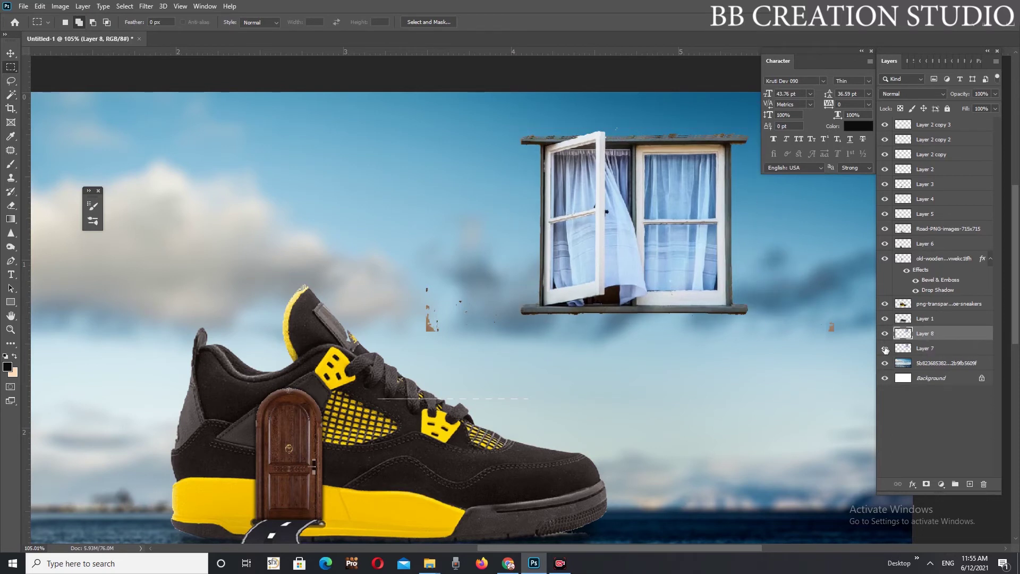
left_click(925, 348)
key("Delete")
left_click(11, 53)
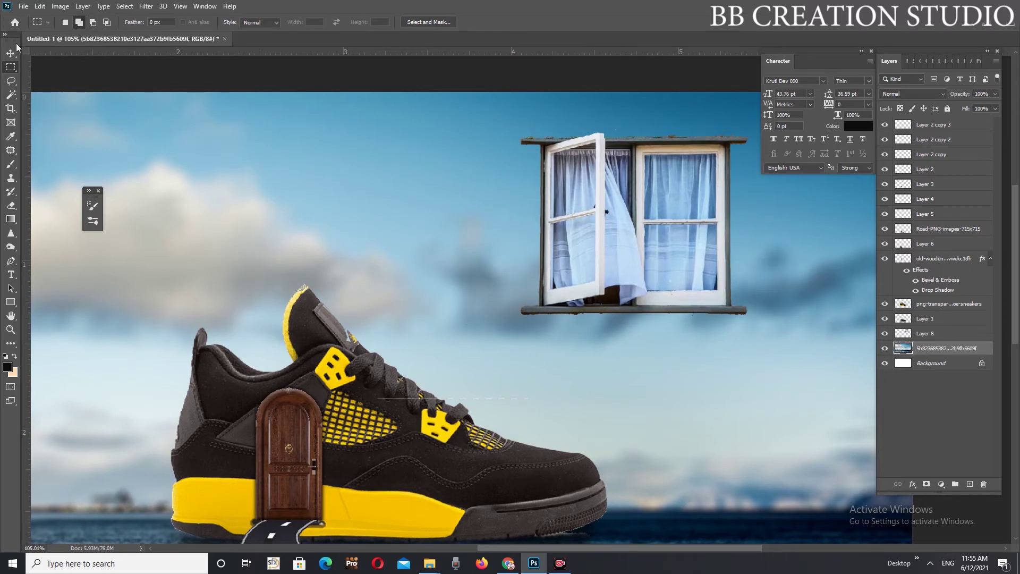
Move the window beside the shoe, stack Layer 8 above the shoe layers, and shrink it to about a third
left_click(670, 221)
scroll(670, 221, "down", 2)
mouse_move(704, 204)
left_mouse_down()
mouse_move(404, 297)
mouse_move(417, 304)
left_mouse_up()
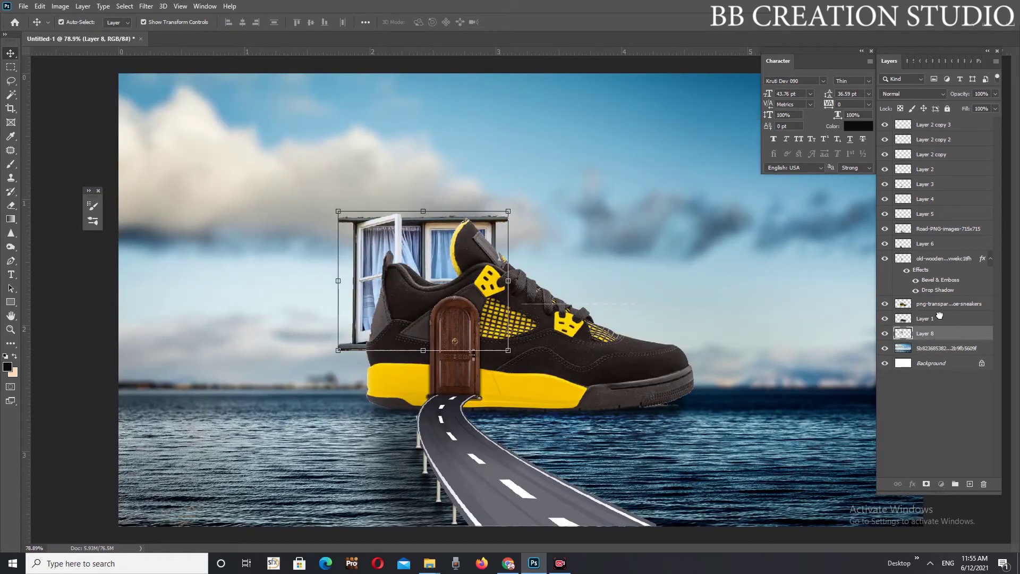
left_click_drag(930, 333, 927, 154)
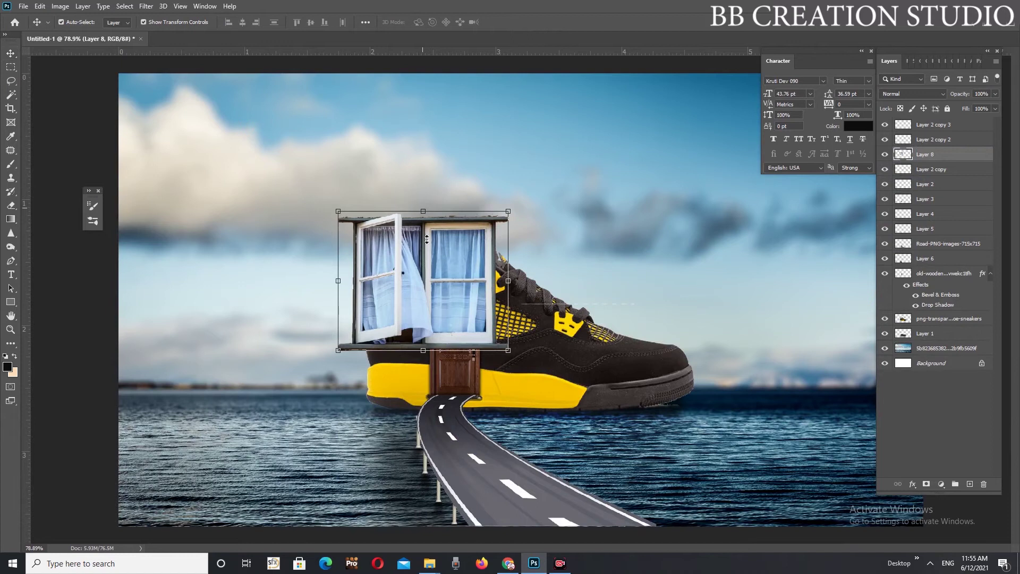
left_click_drag(423, 216, 435, 318)
Shrink the window further and skew it onto the shoe's heel, then commit the transform
scroll(435, 312, "up", 3)
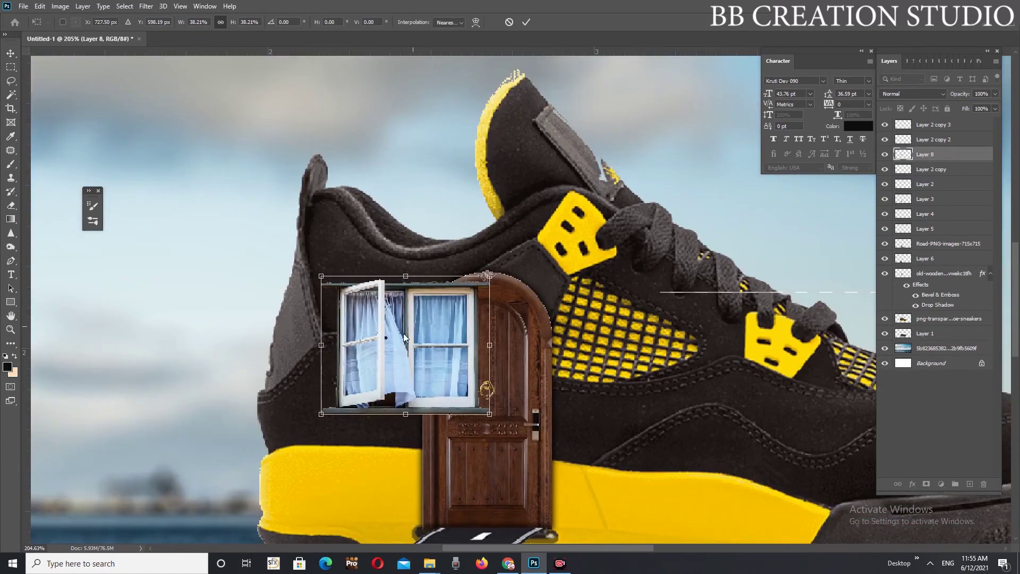
left_click_drag(417, 333, 368, 306)
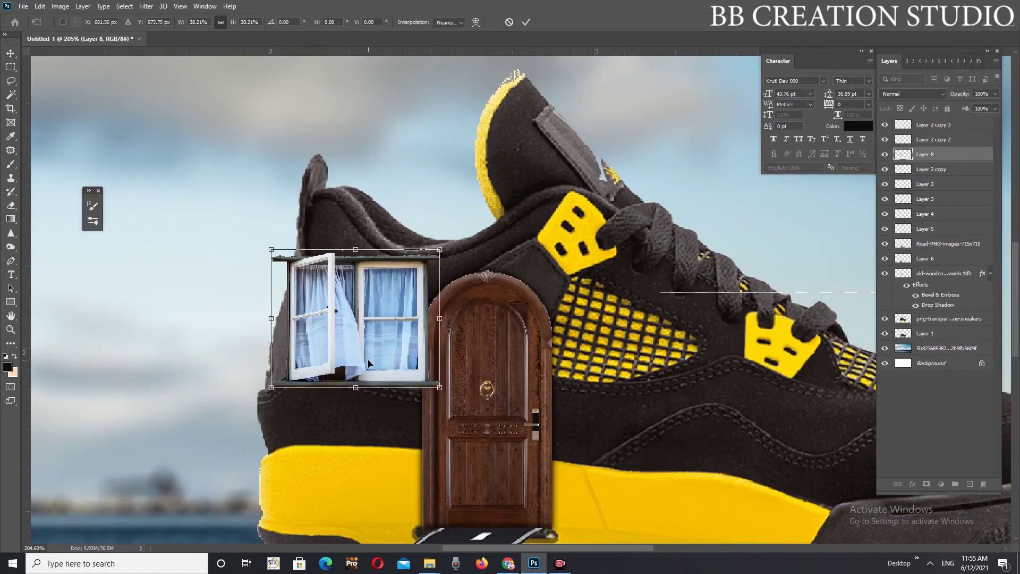
left_click_drag(354, 389, 354, 332)
left_click_drag(385, 271, 367, 264)
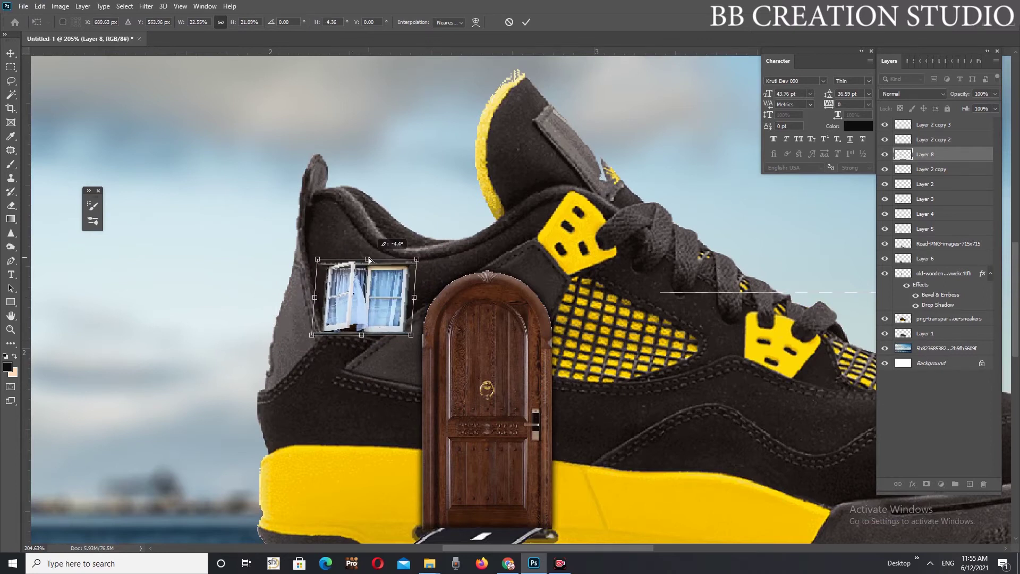
left_click_drag(359, 334, 363, 330)
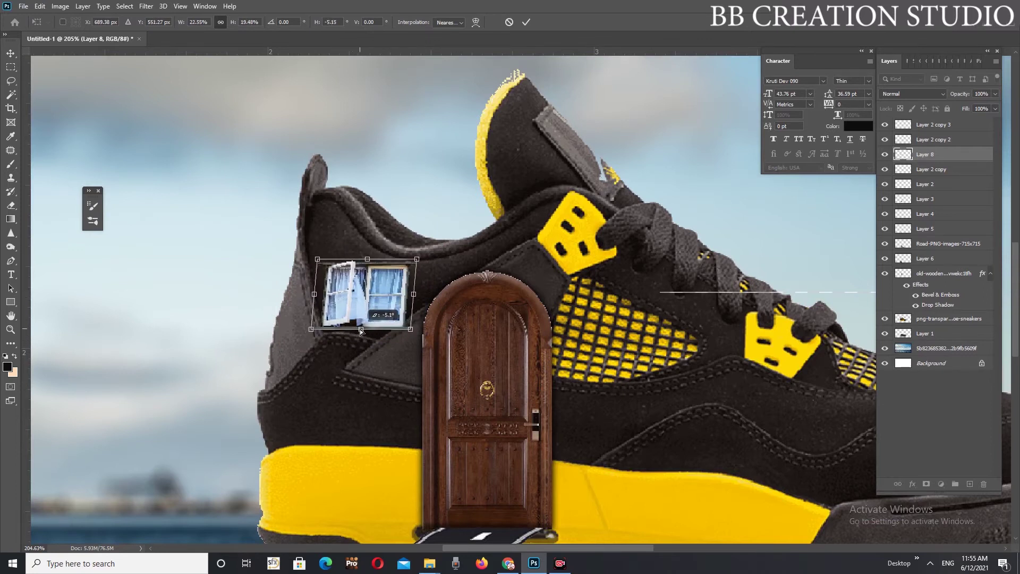
left_click(526, 22)
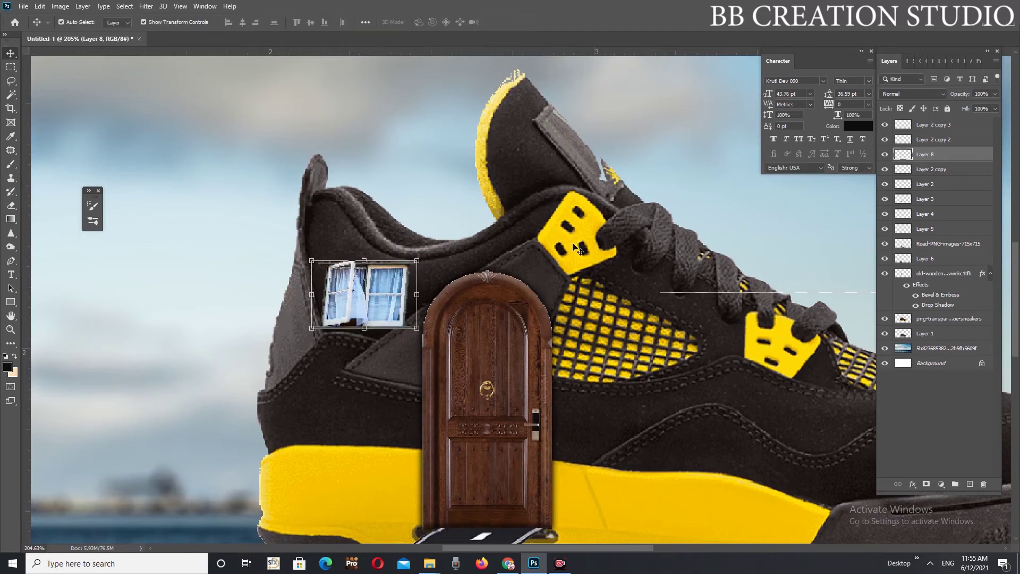
Add Bevel & Emboss to the window layer and refine its corners to follow the shoe
double_click(984, 155)
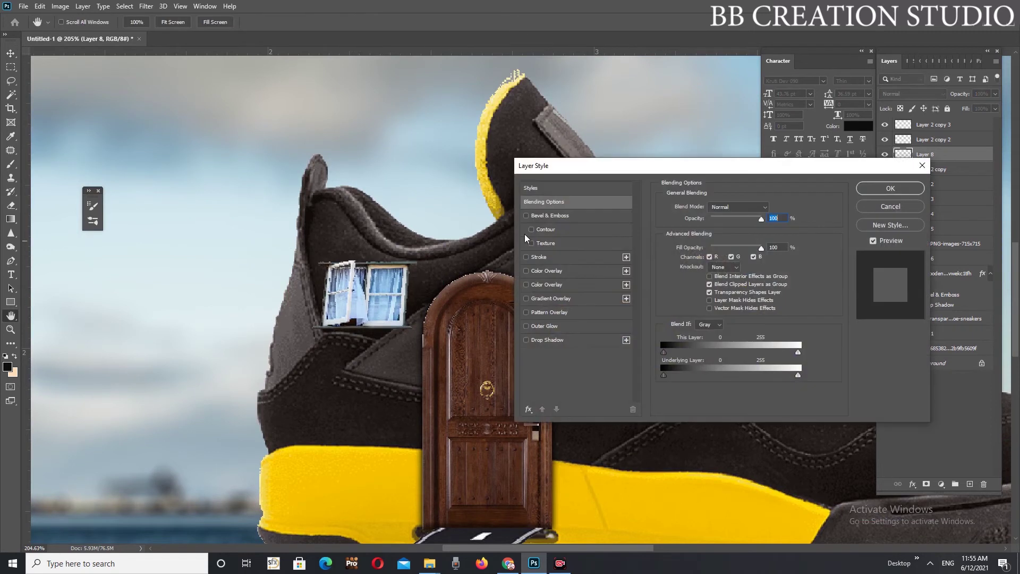
left_click(526, 215)
left_click(866, 191)
key("ctrl+t")
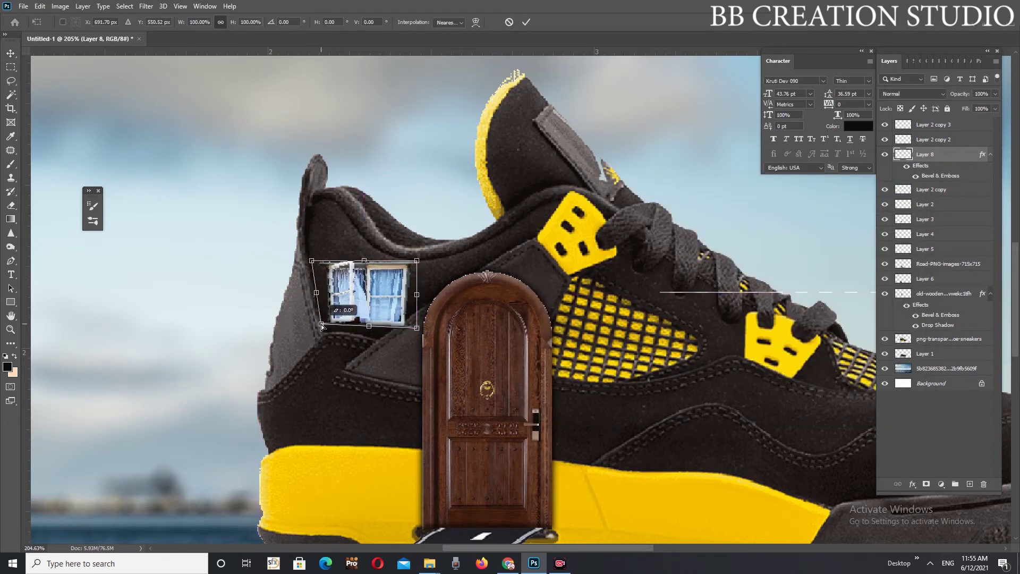
left_click_drag(416, 328, 411, 325)
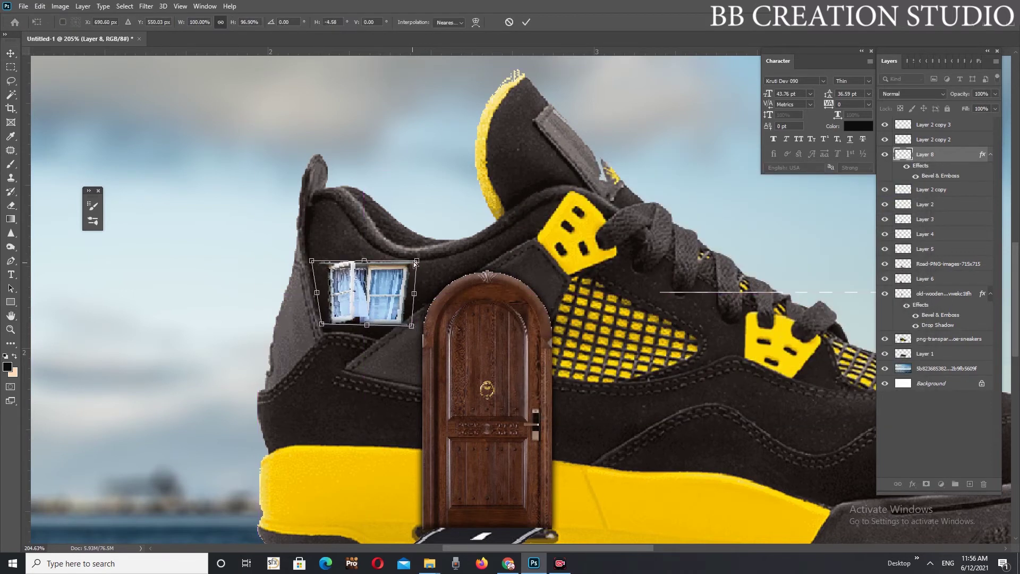
left_click_drag(414, 262, 414, 265)
left_click_drag(313, 261, 317, 263)
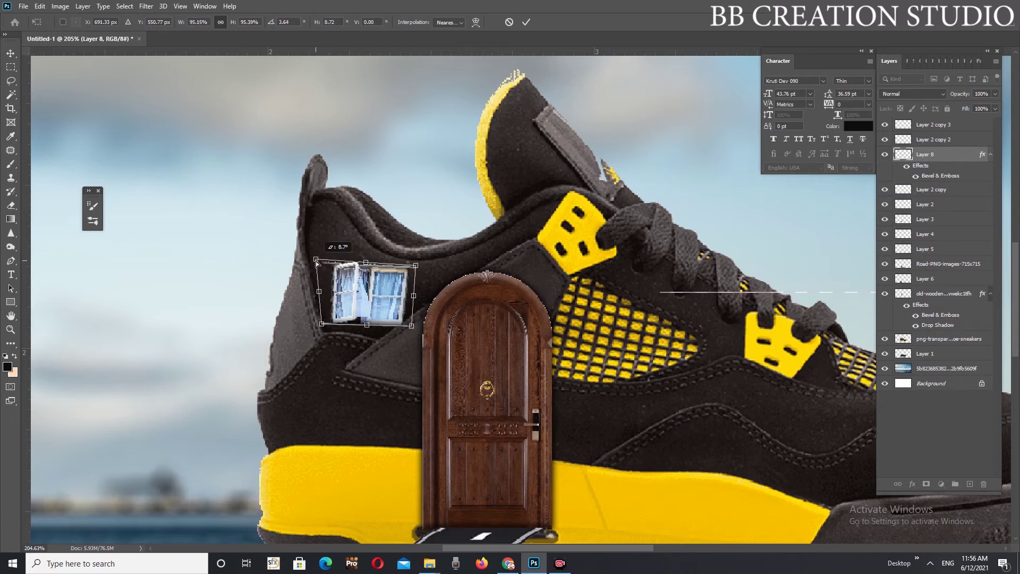
left_click_drag(318, 329, 316, 331)
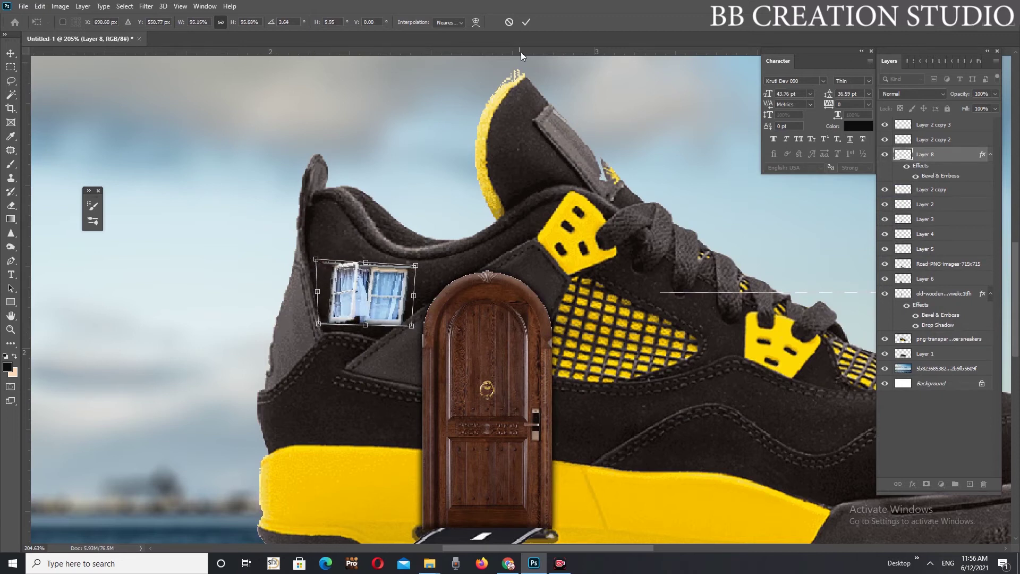
left_click(526, 22)
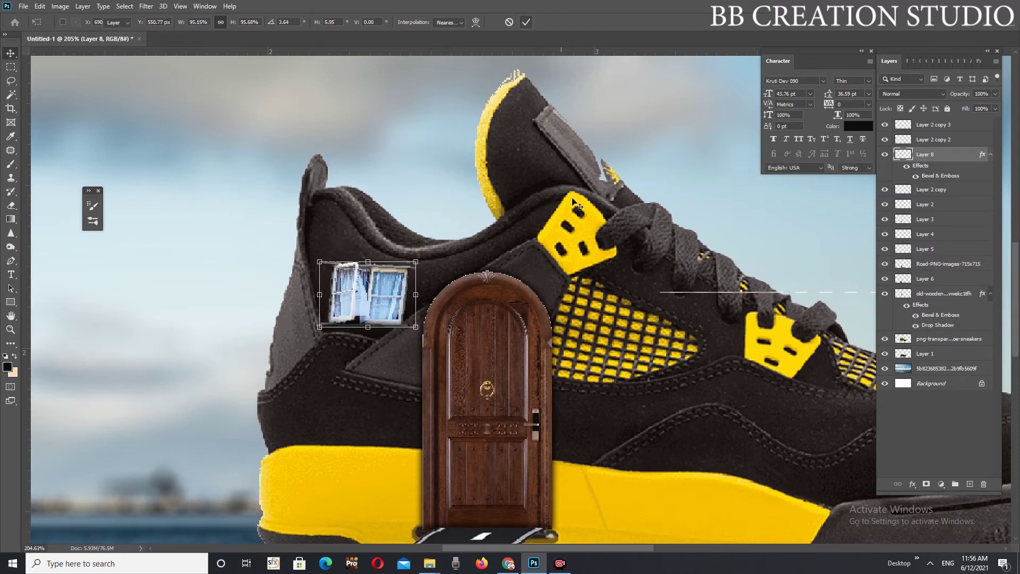
Give the window layer a Drop Shadow style
double_click(966, 154)
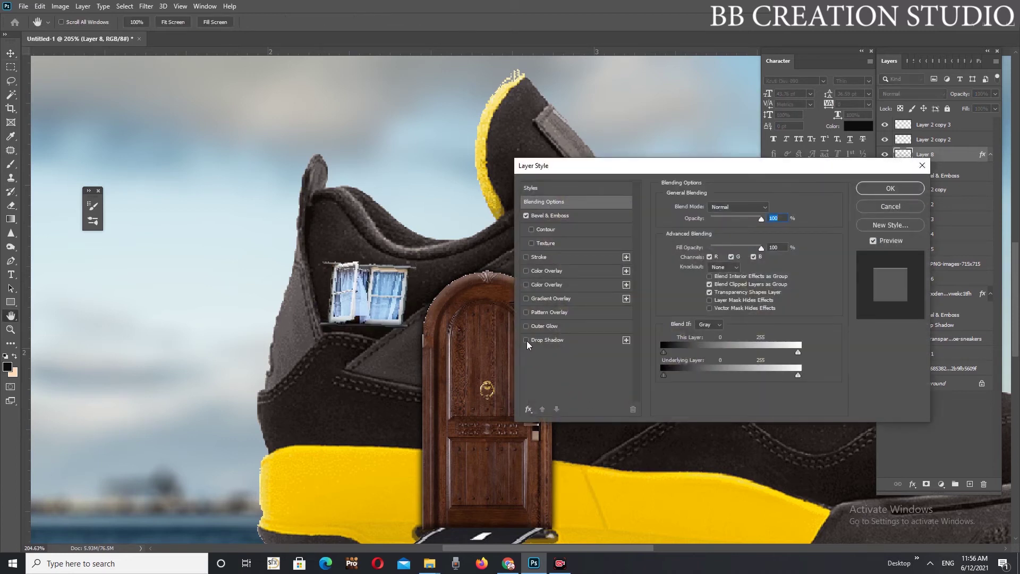
left_click(526, 340)
left_click(552, 340)
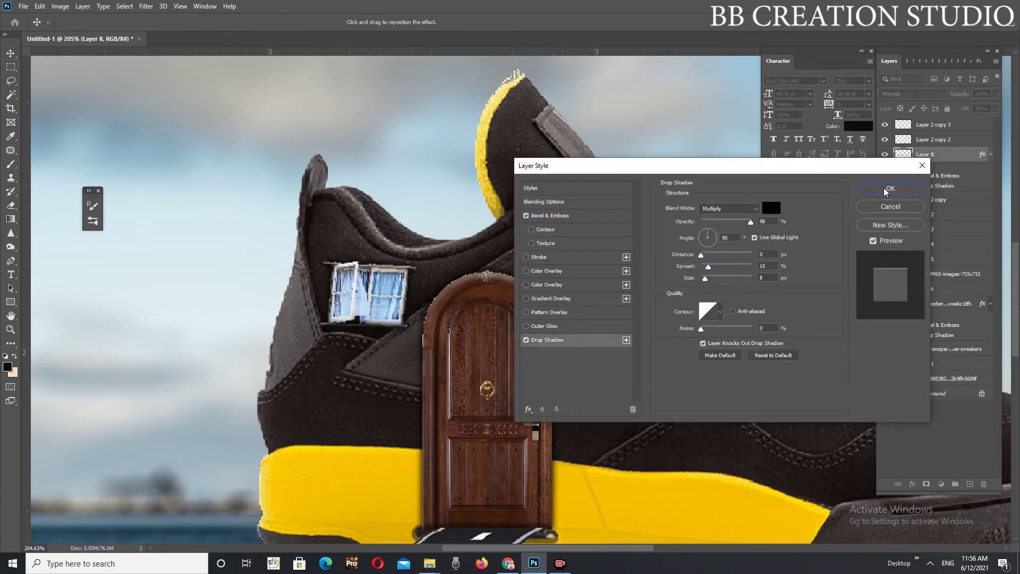
left_click(886, 192)
left_click(598, 364)
scroll(598, 365, "down", 5)
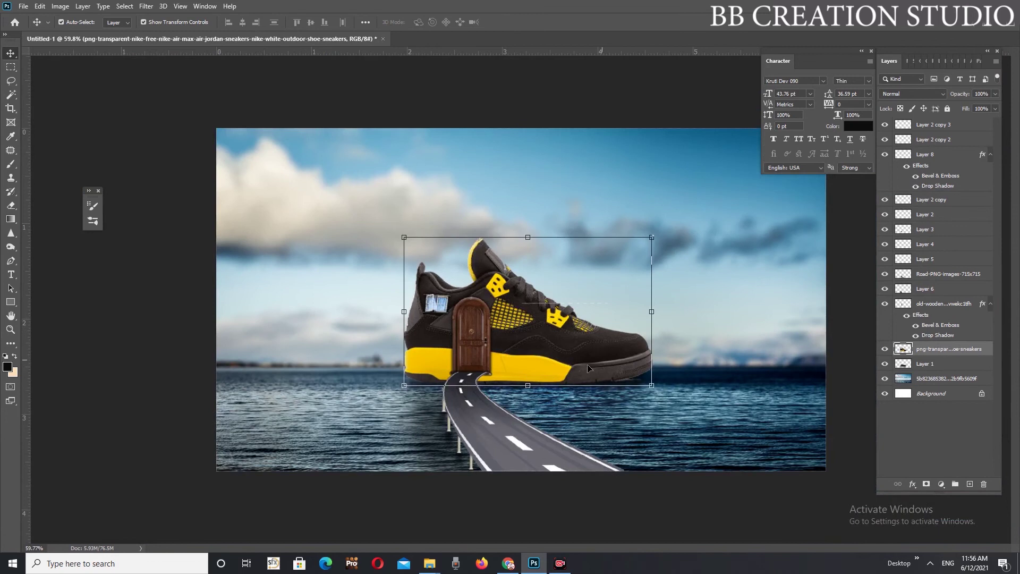
left_click(449, 398)
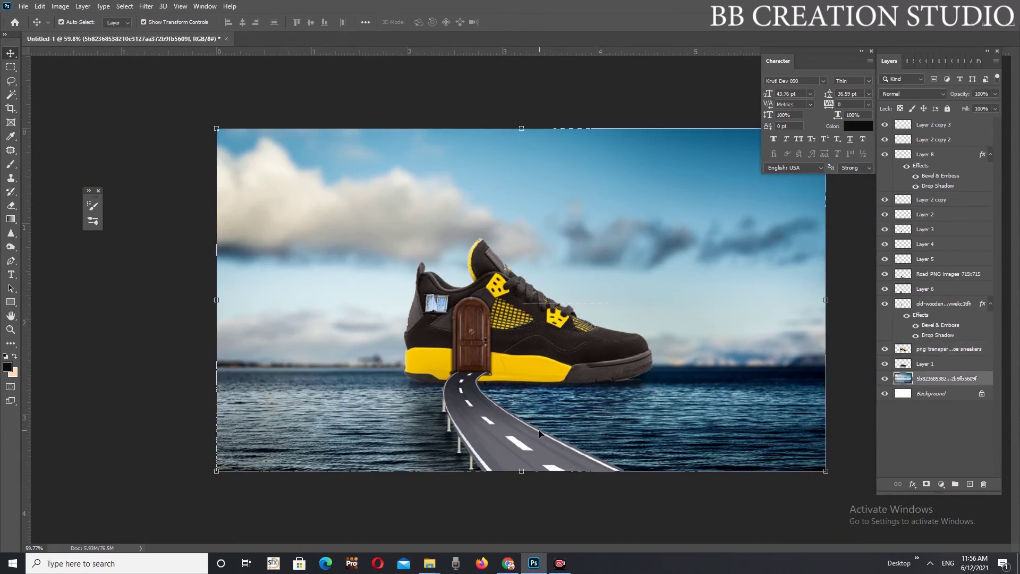
scroll(528, 319, "up", 4)
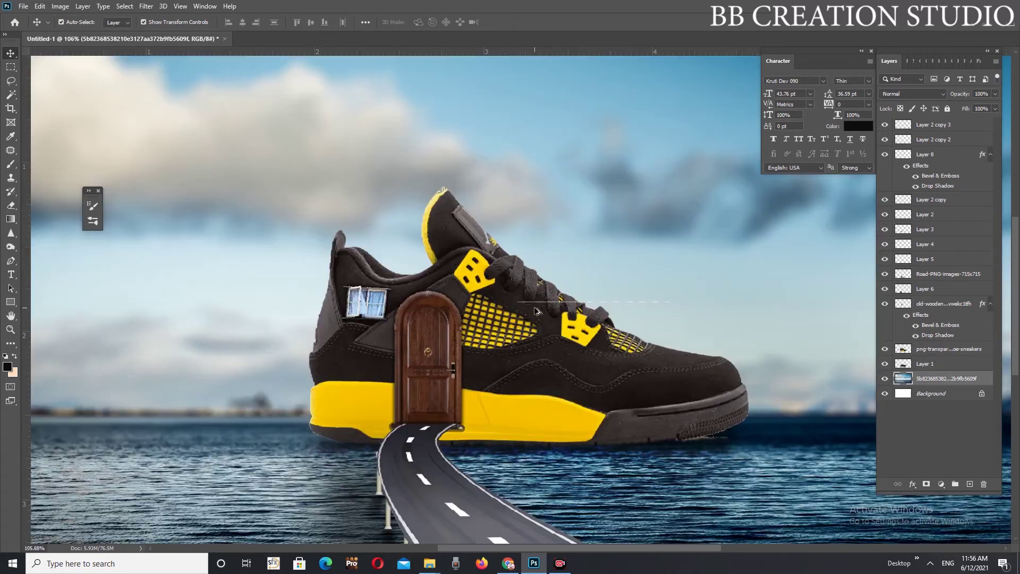
left_click(566, 304)
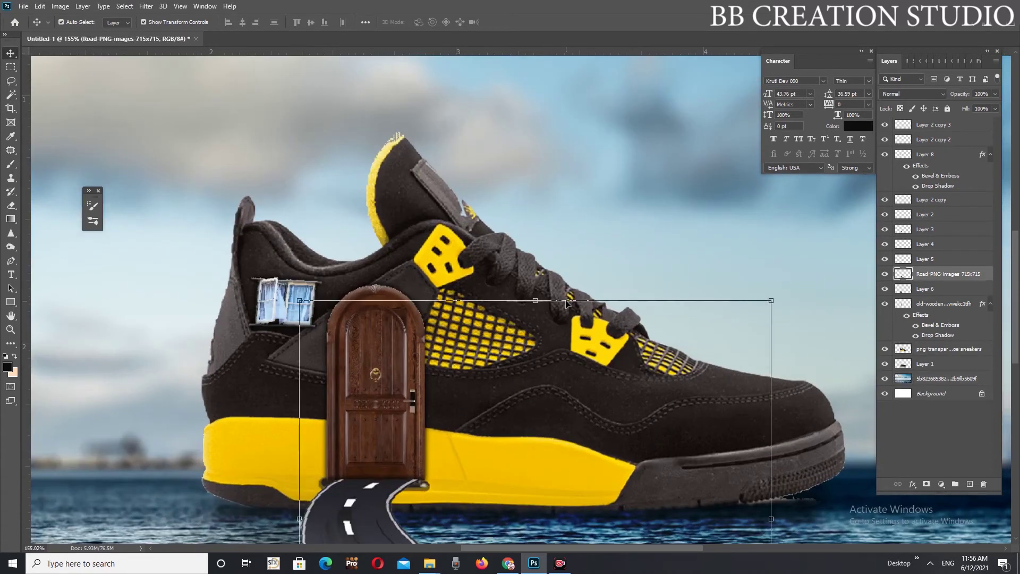
key("e")
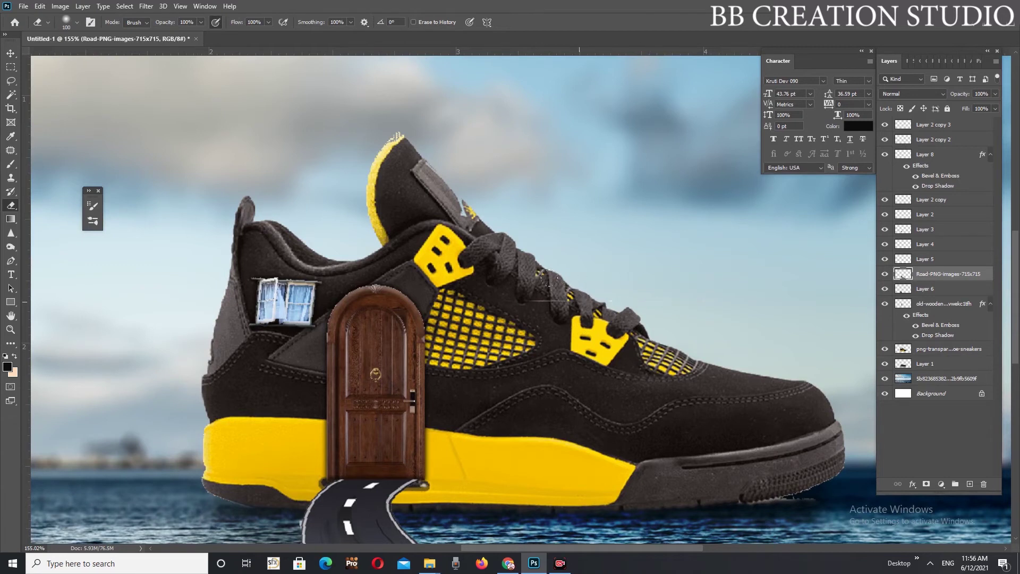
key("v")
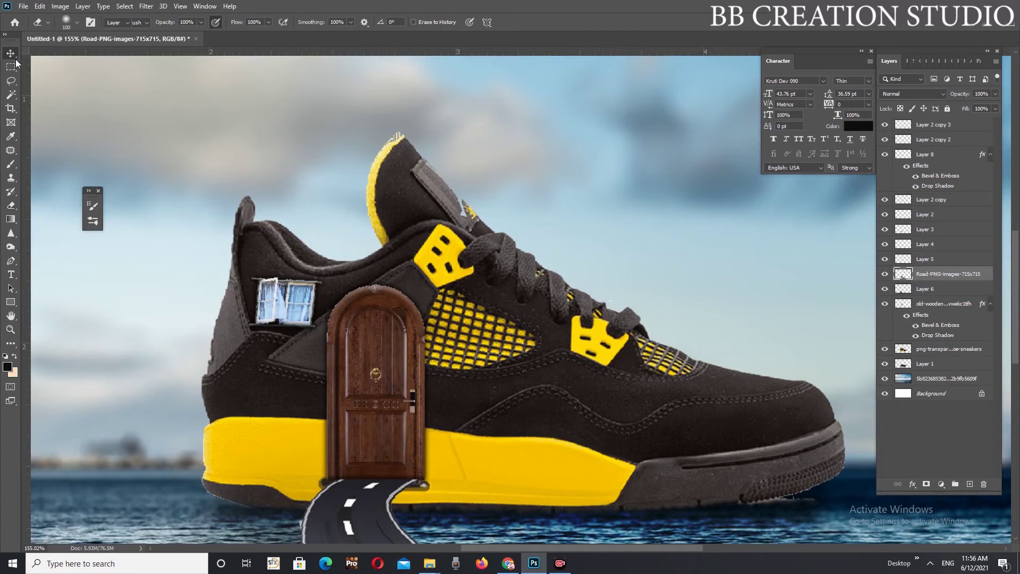
scroll(512, 287, "down", 2)
scroll(512, 287, "down", 2)
scroll(512, 287, "down", 1)
left_click(657, 521)
left_click(505, 249)
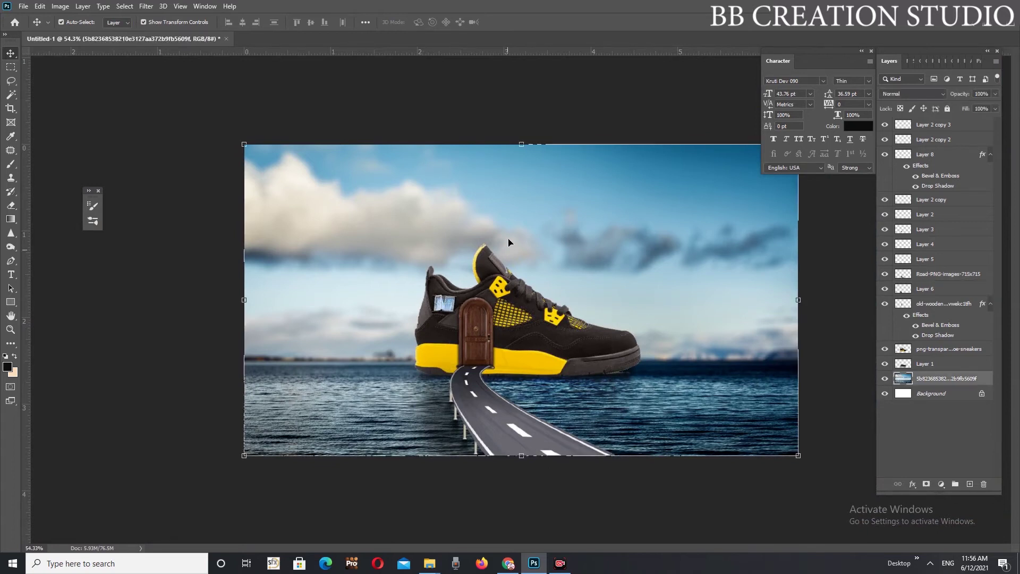
left_click(60, 6)
left_click(330, 154)
left_click(554, 321)
scroll(525, 291, "up", 2)
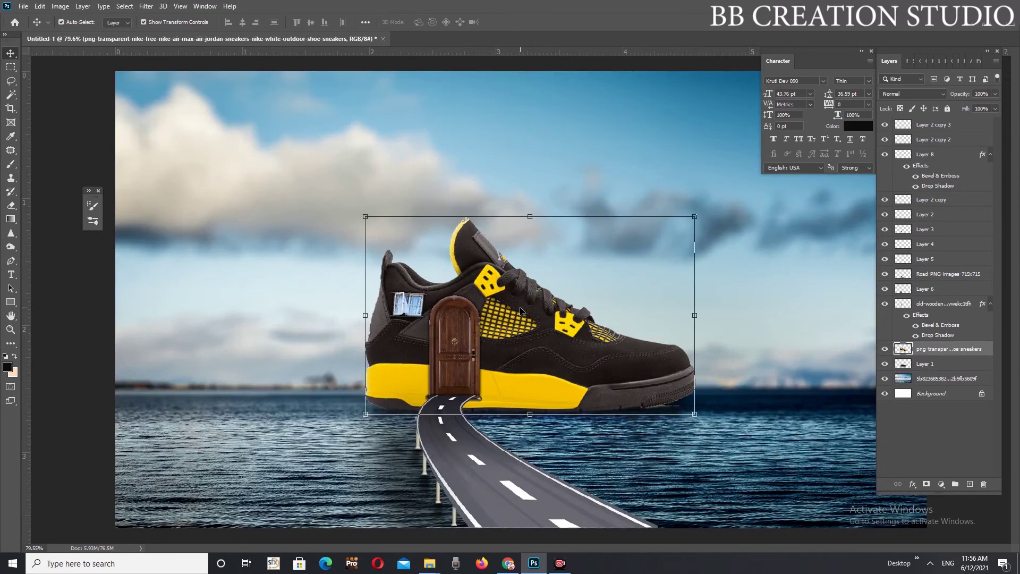
left_click(11, 247)
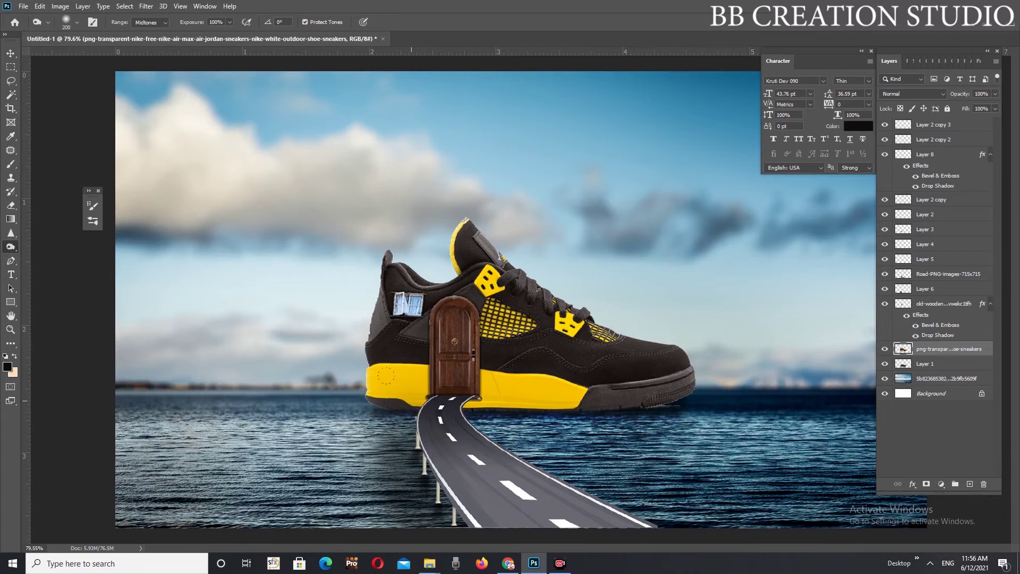
Darken the sneaker with Levels: black input 12, midtone 0.8
left_click(60, 6)
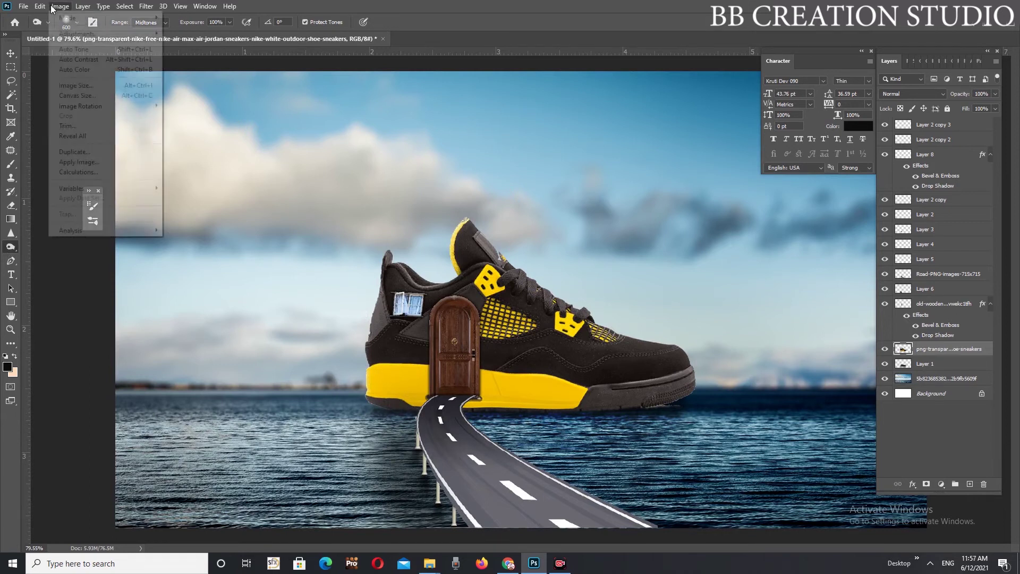
mouse_move(80, 38)
left_click(184, 45)
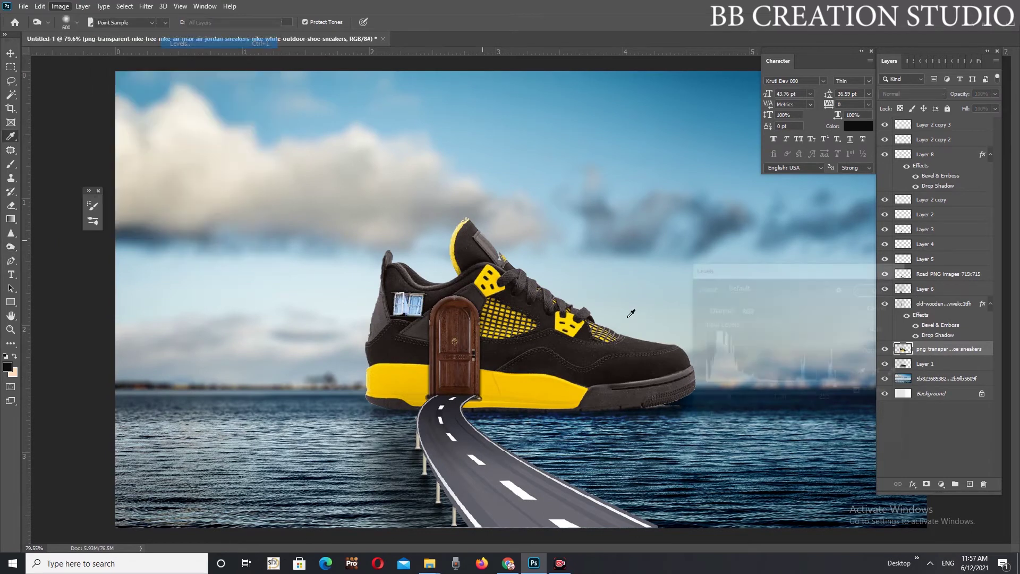
left_click_drag(770, 388, 781, 388)
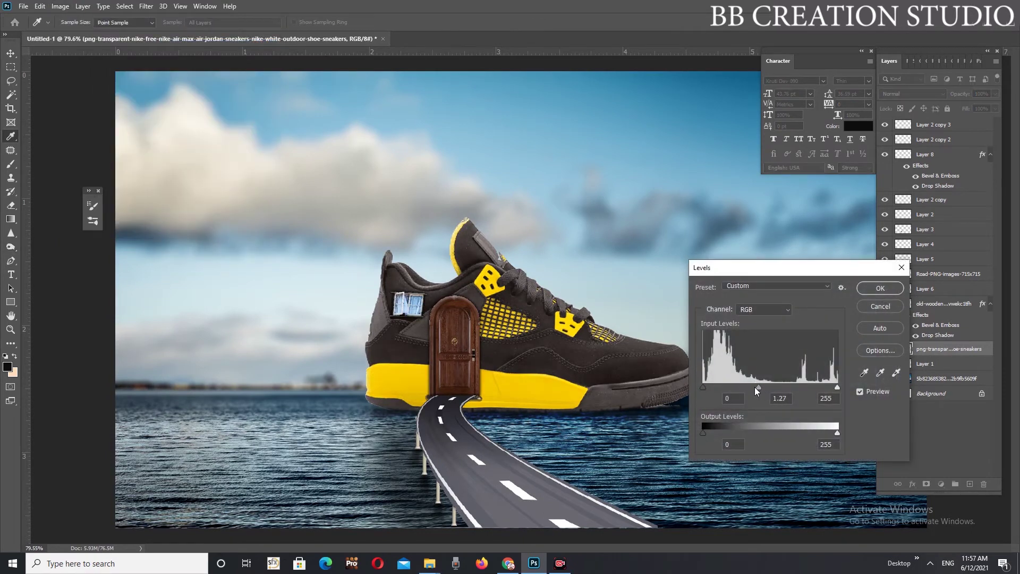
left_click_drag(703, 388, 709, 387)
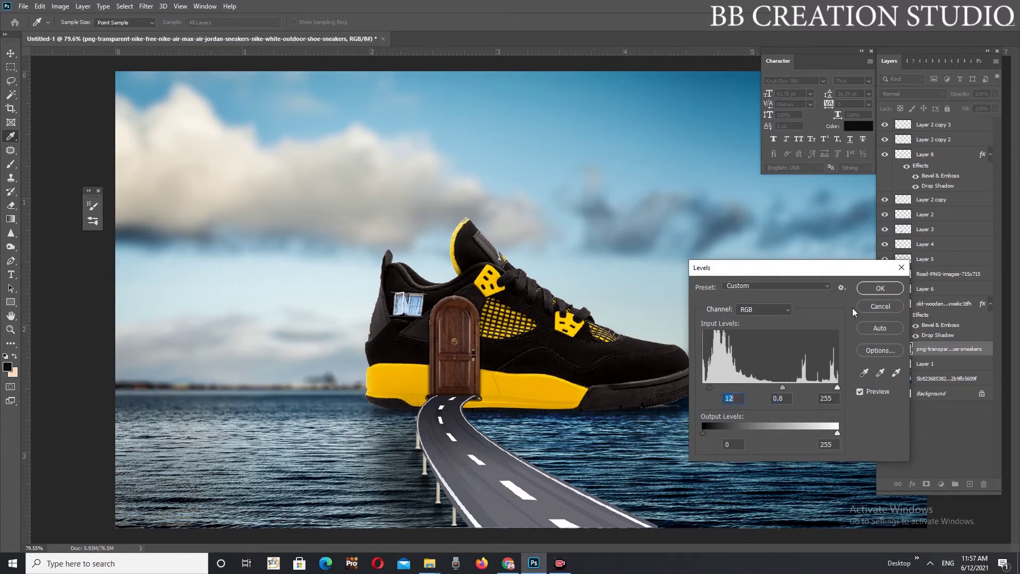
left_click(880, 288)
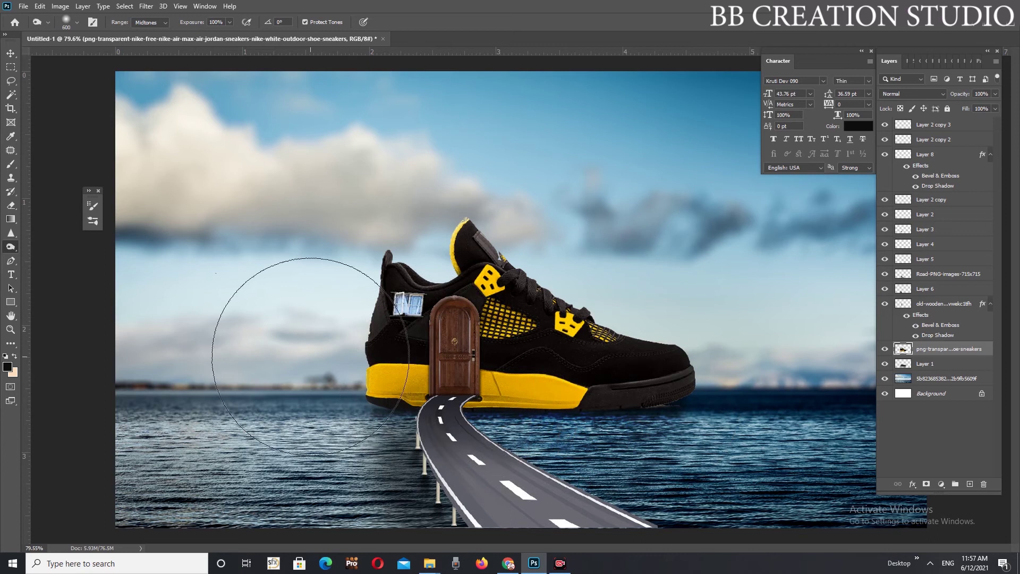
Undo a trial burn stroke on the yellow sole and load the sneaker's outline as a selection
left_click_drag(435, 372, 451, 379)
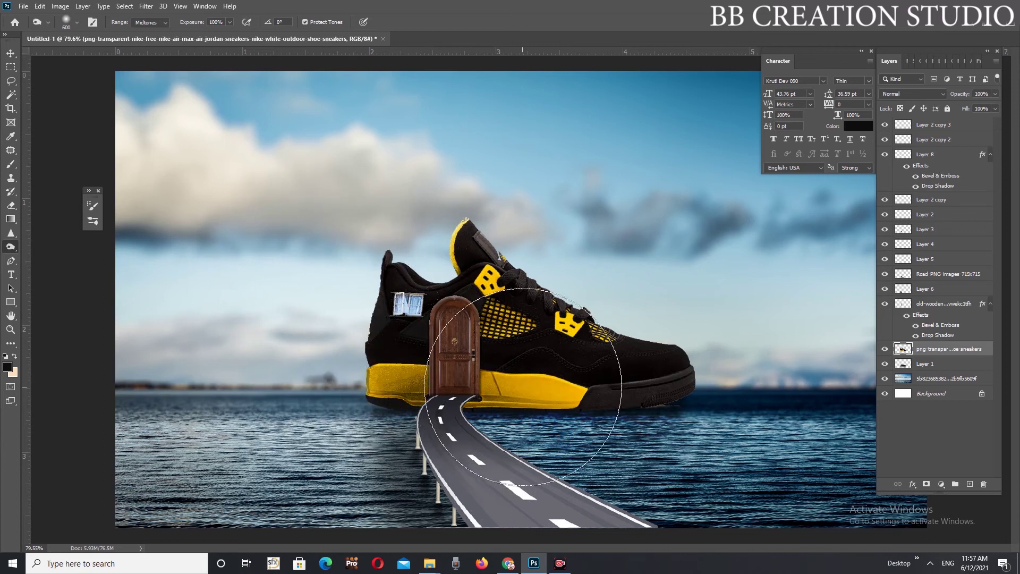
key("ctrl+z")
key("ctrl+z")
key("ctrl+z")
key("ctrl+z")
key("ctrl+z")
key("ctrl+z")
key("ctrl+z")
key("ctrl+z")
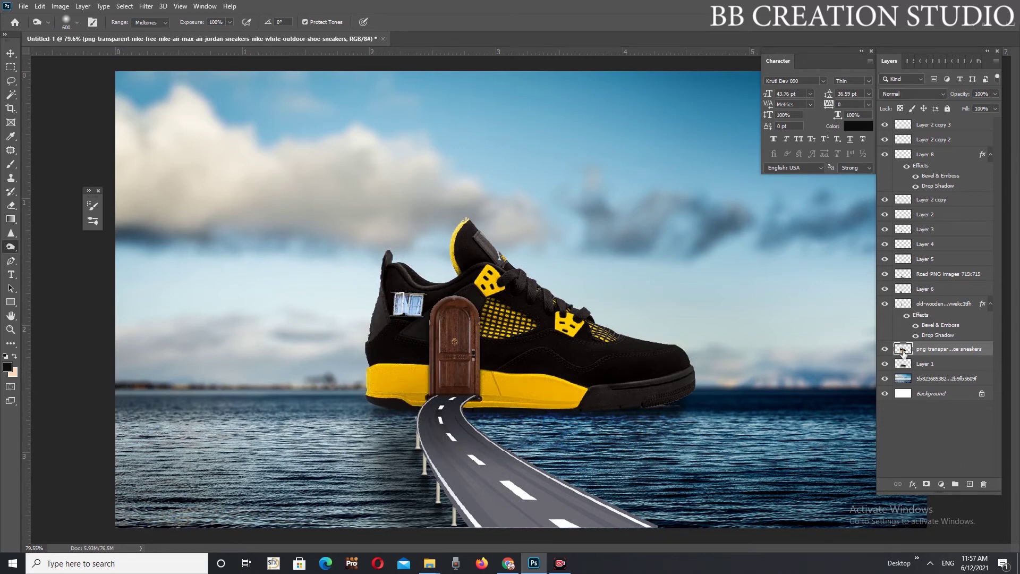
left_click(903, 349, "ctrl")
Paint black shading over the sneaker on a new layer at about 50% opacity, erase it, and deselect
left_click(970, 484)
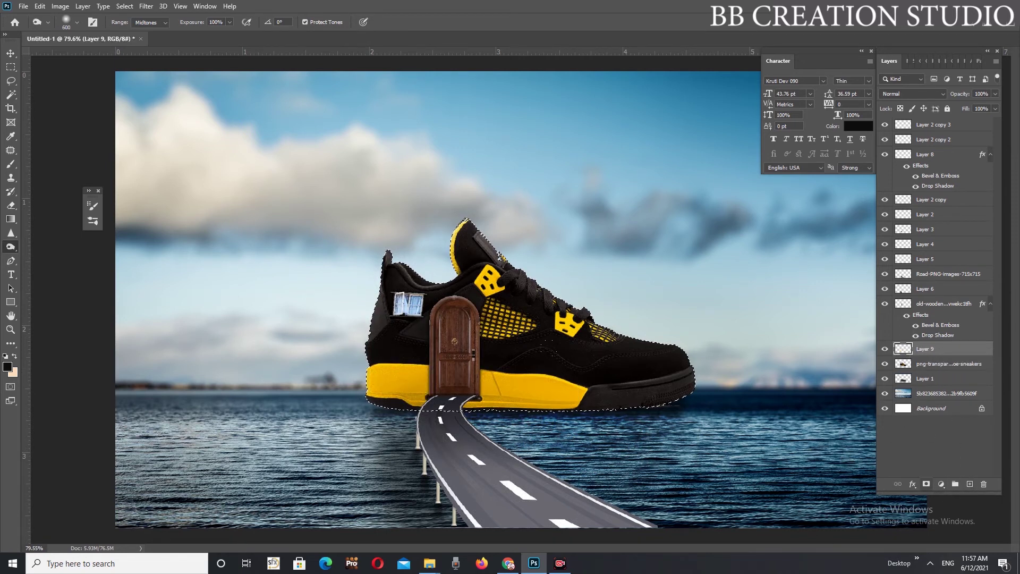
key("b")
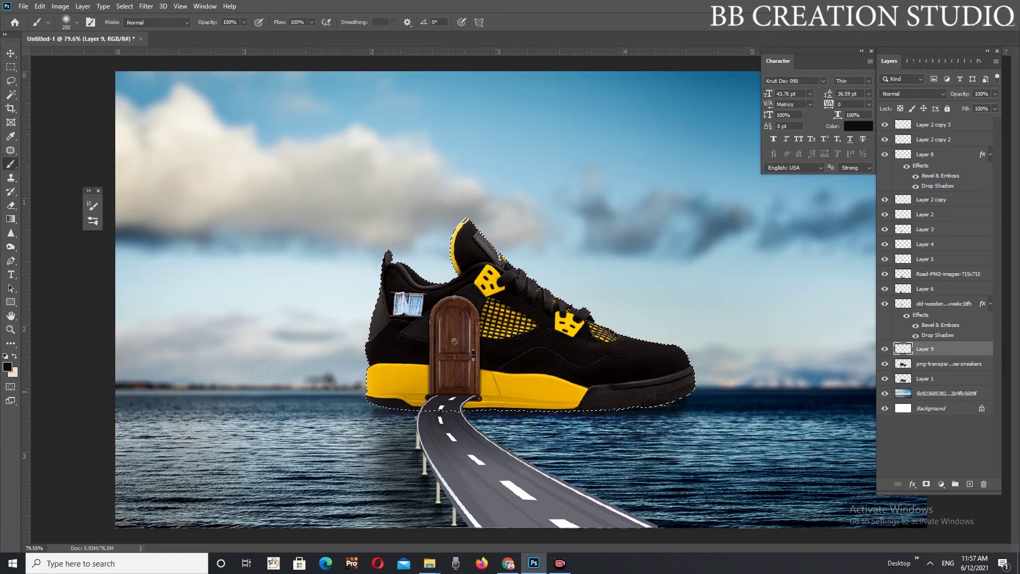
key("bracketright")
key("bracketright")
key("bracketright")
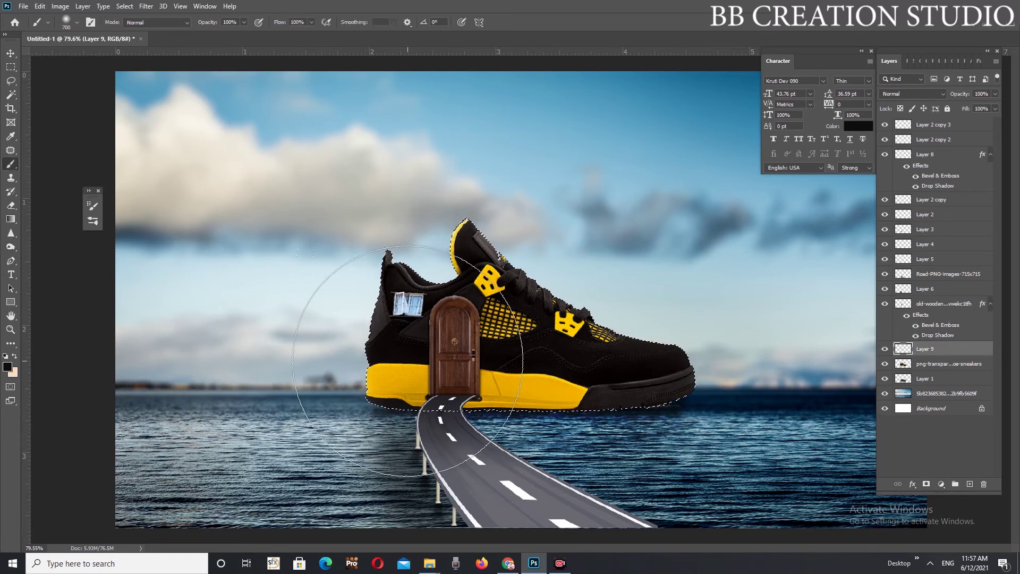
mouse_move(452, 366)
left_mouse_down()
mouse_move(471, 381)
mouse_move(468, 346)
mouse_move(500, 425)
mouse_move(547, 319)
mouse_move(568, 420)
left_mouse_up()
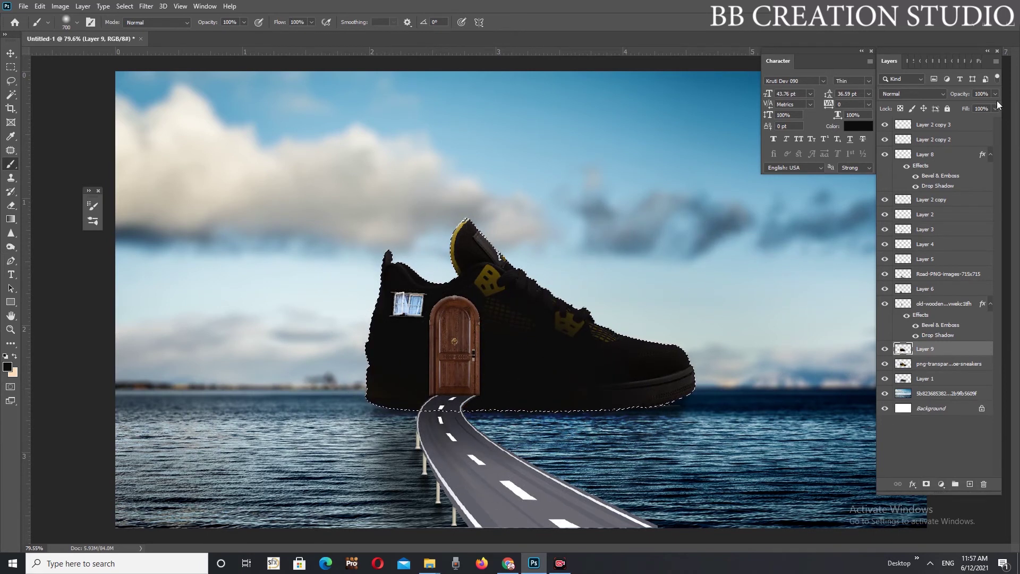
left_click_drag(961, 98, 933, 98)
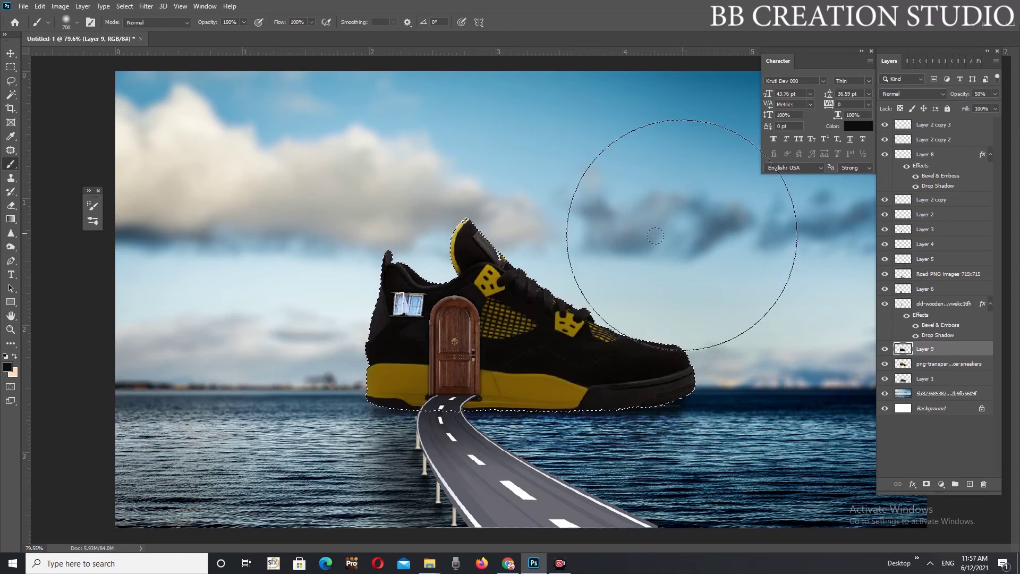
key("e")
key("bracketright")
key("bracketright")
key("bracketright")
key("bracketright")
key("bracketright")
key("bracketright")
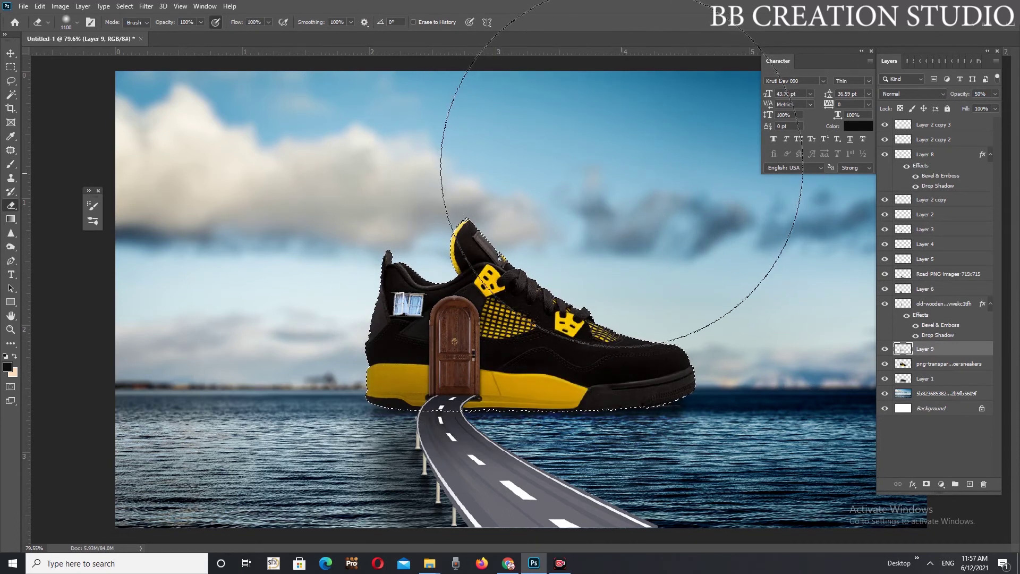
key("ctrl+d")
Lighten the sneaker's heel, laces and tongue with the Dodge tool
left_click(933, 365)
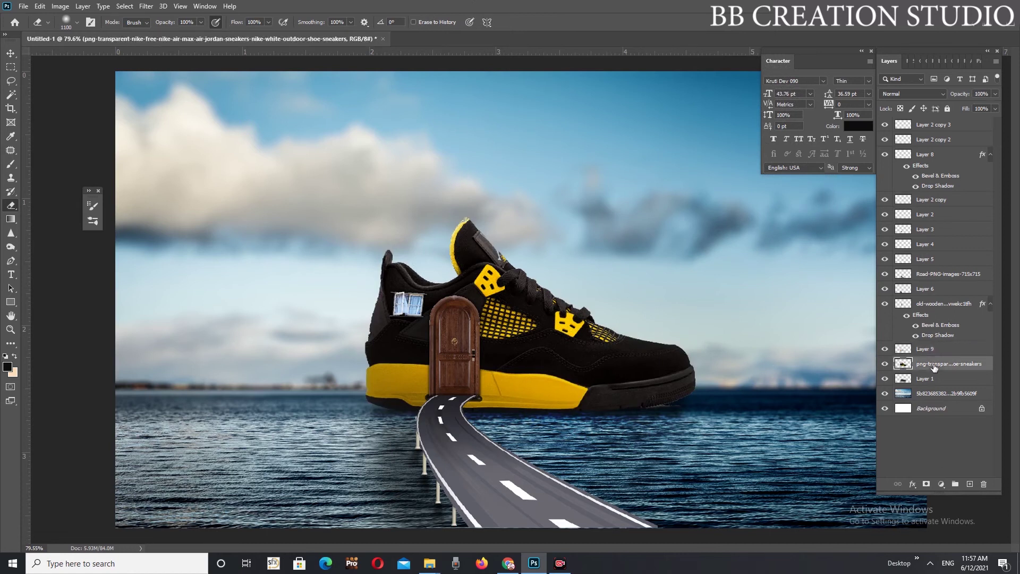
left_click(10, 247)
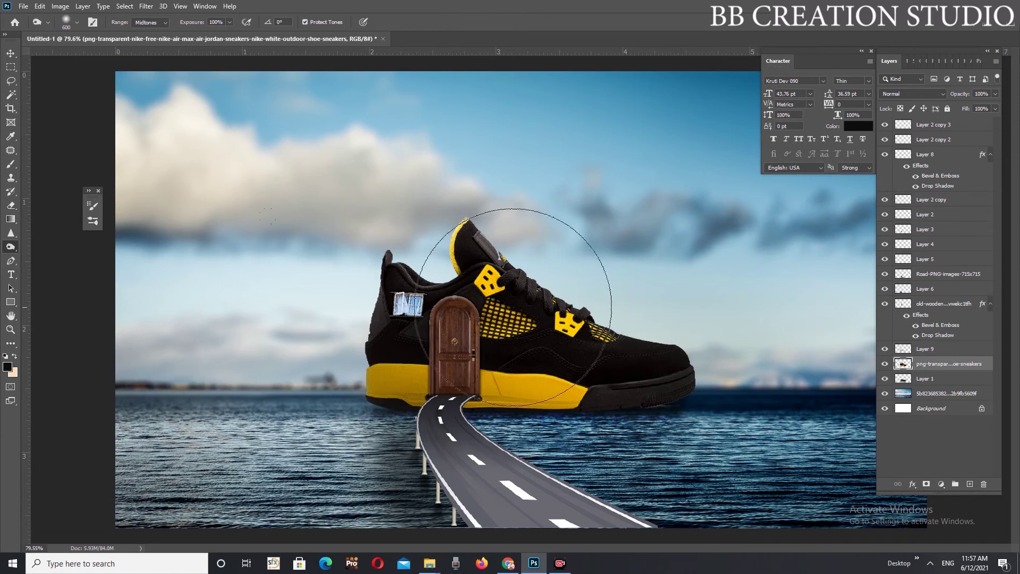
right_click(7, 251)
left_click(52, 246)
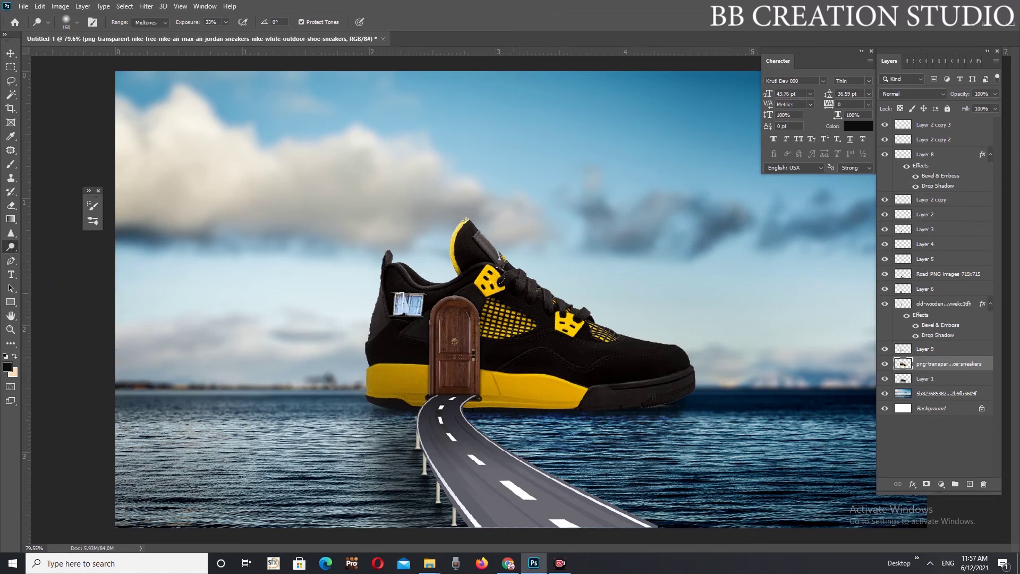
left_click_drag(525, 260, 506, 228)
left_click_drag(545, 277, 601, 327)
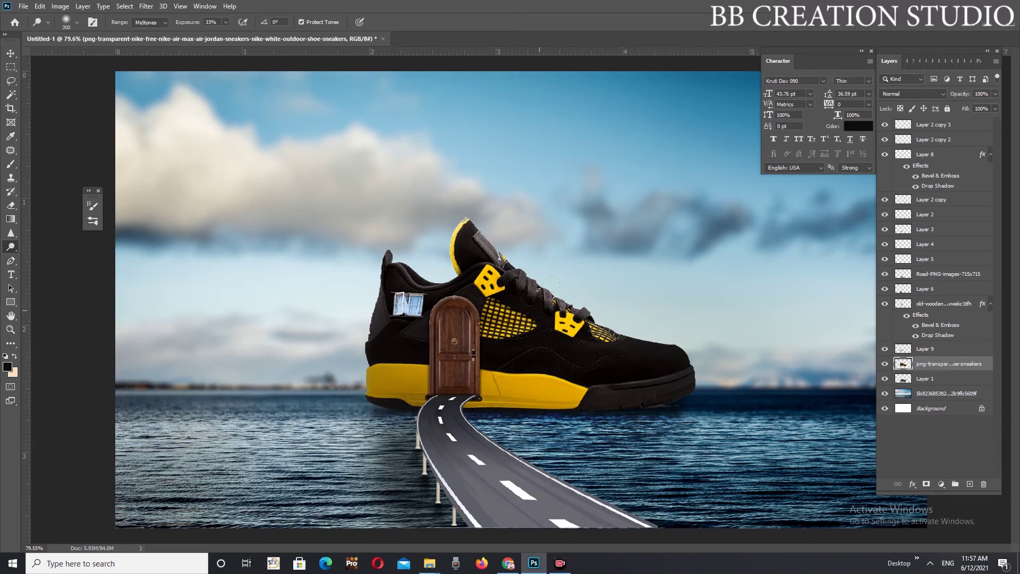
mouse_move(528, 282)
left_mouse_down()
mouse_move(492, 237)
mouse_move(531, 286)
left_mouse_up()
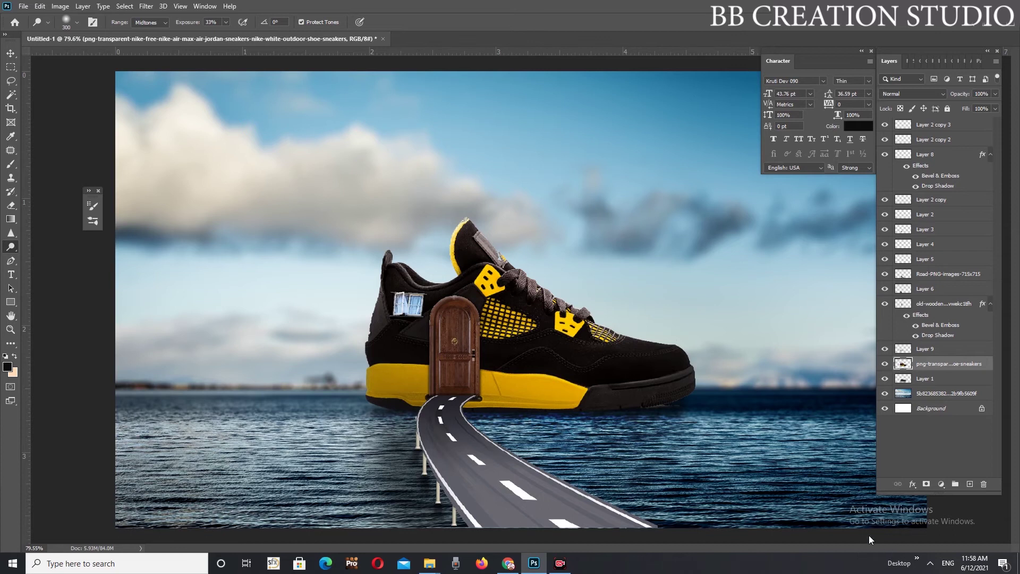
Zoom out and drag the field photo from the 05 source folder into the composite
key("ctrl+minus")
mouse_move(429, 563)
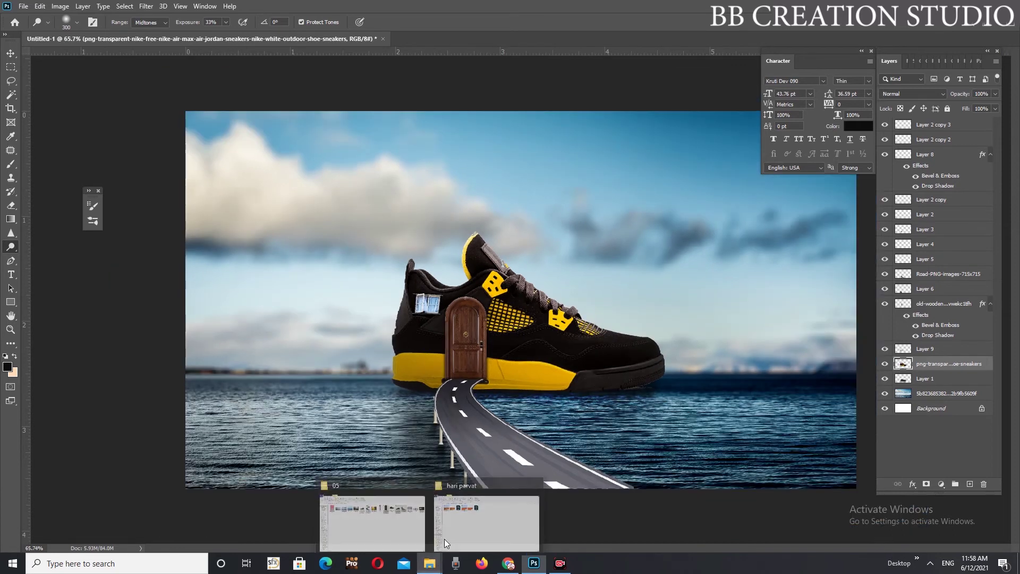
left_click(400, 520)
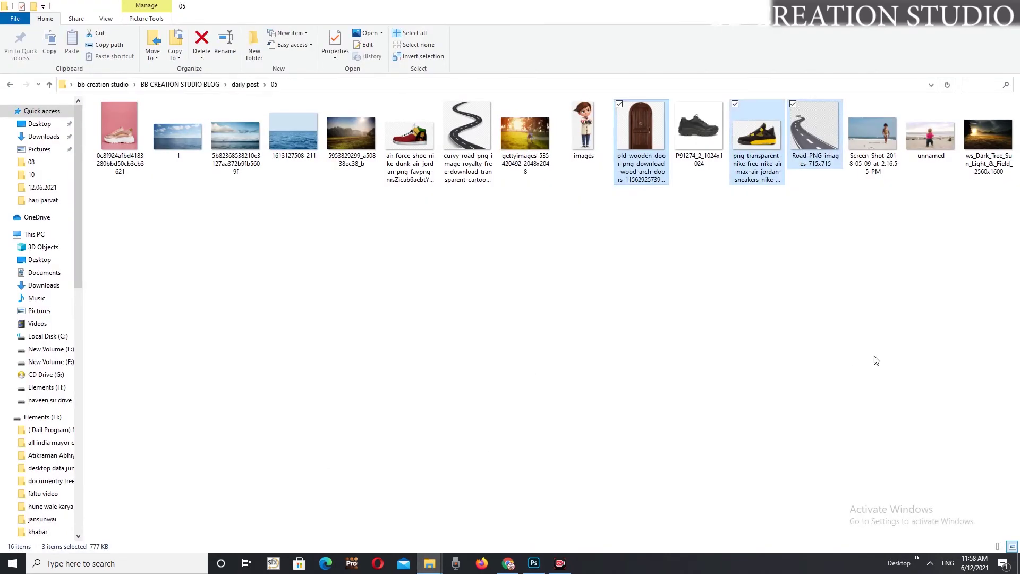
mouse_move(352, 137)
left_mouse_down()
mouse_move(452, 363)
mouse_move(519, 334)
left_mouse_up()
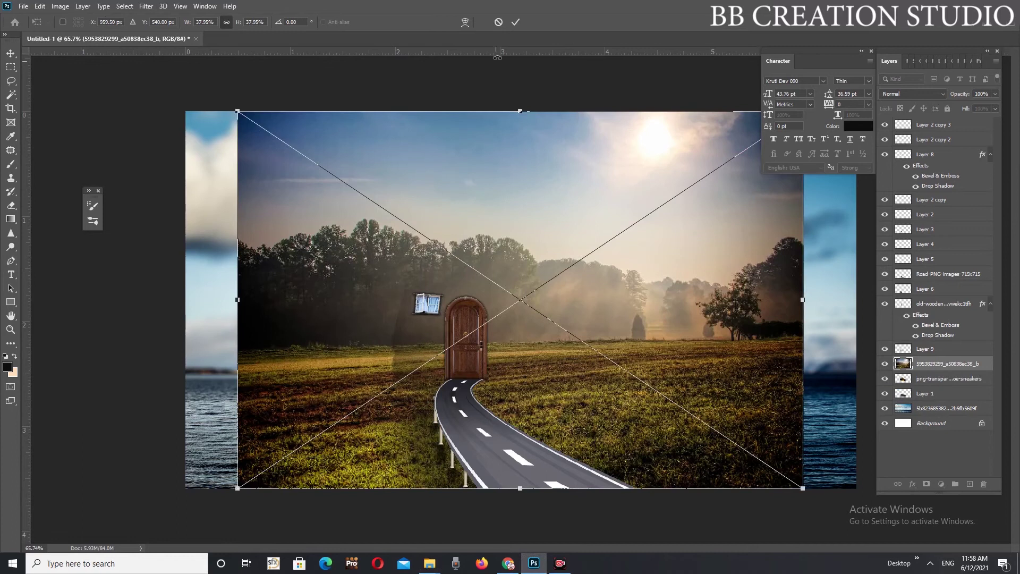
Place the field photo, stretch it to fill the canvas width, and move its layer below the sneaker
key("Return")
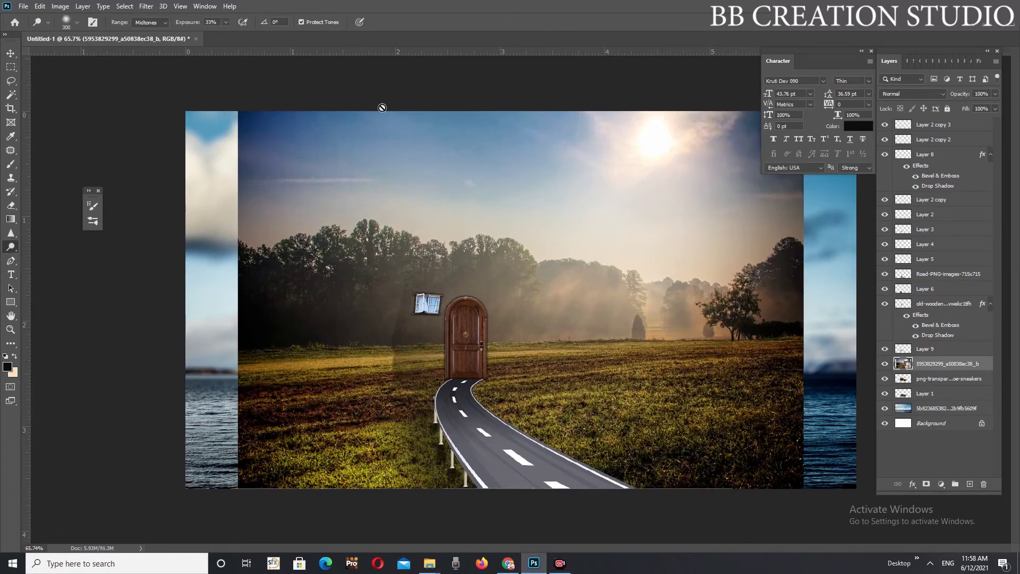
left_click(9, 53)
left_click_drag(238, 300, 184, 300)
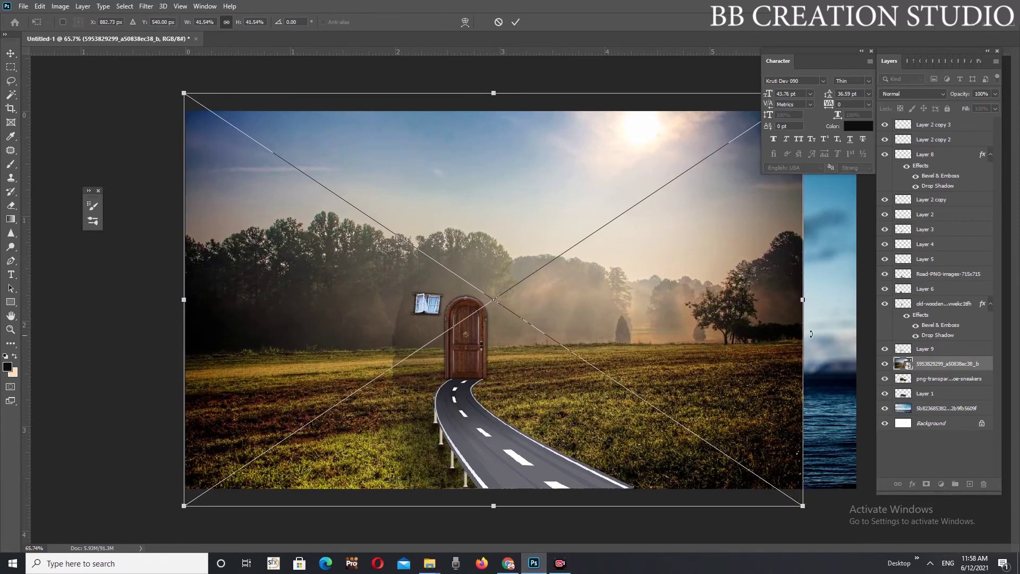
left_click_drag(805, 297, 857, 299)
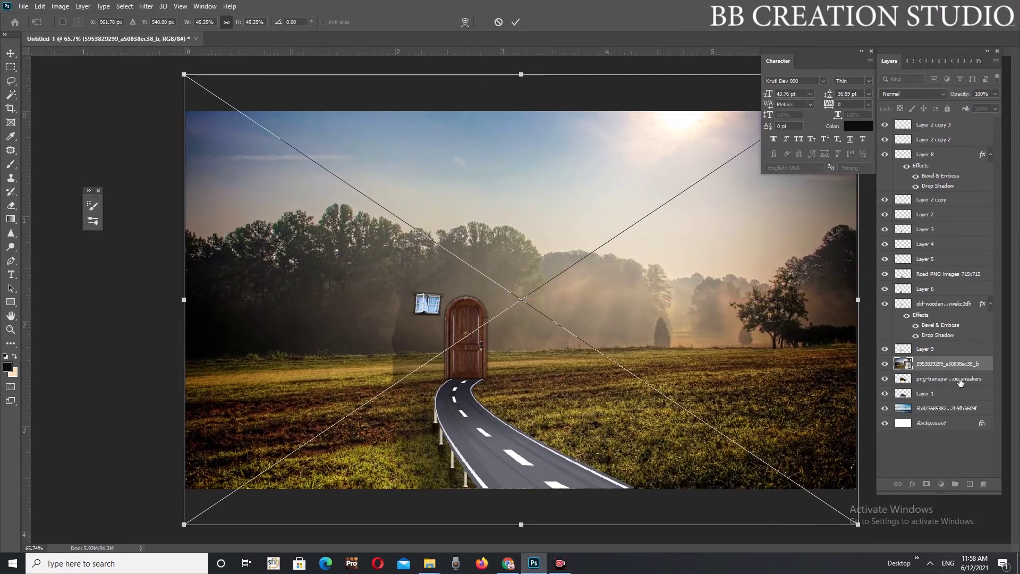
left_click_drag(955, 364, 945, 400)
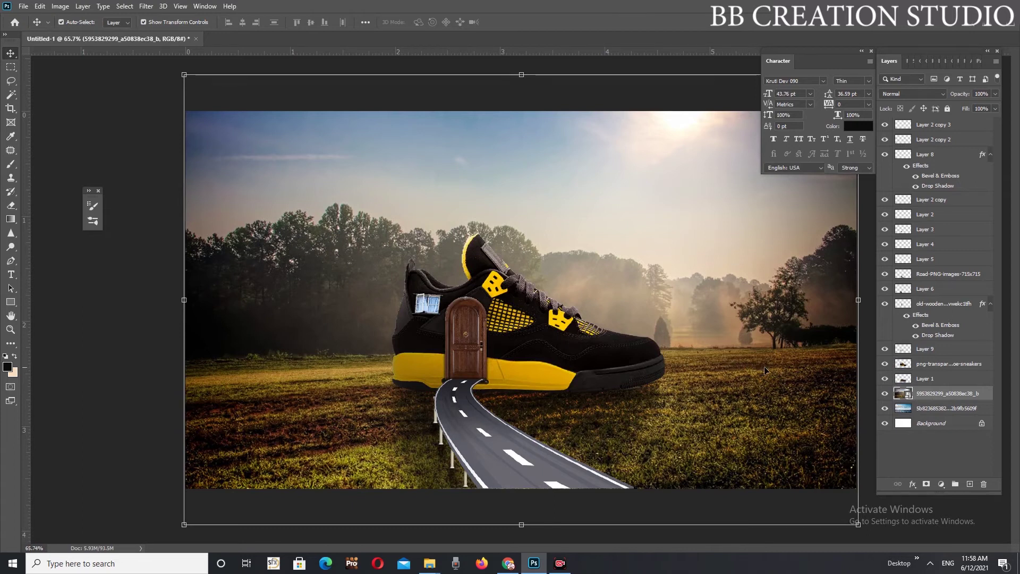
Rasterize the field photo layer and add a white layer mask to it
right_click(905, 395)
left_click(969, 433)
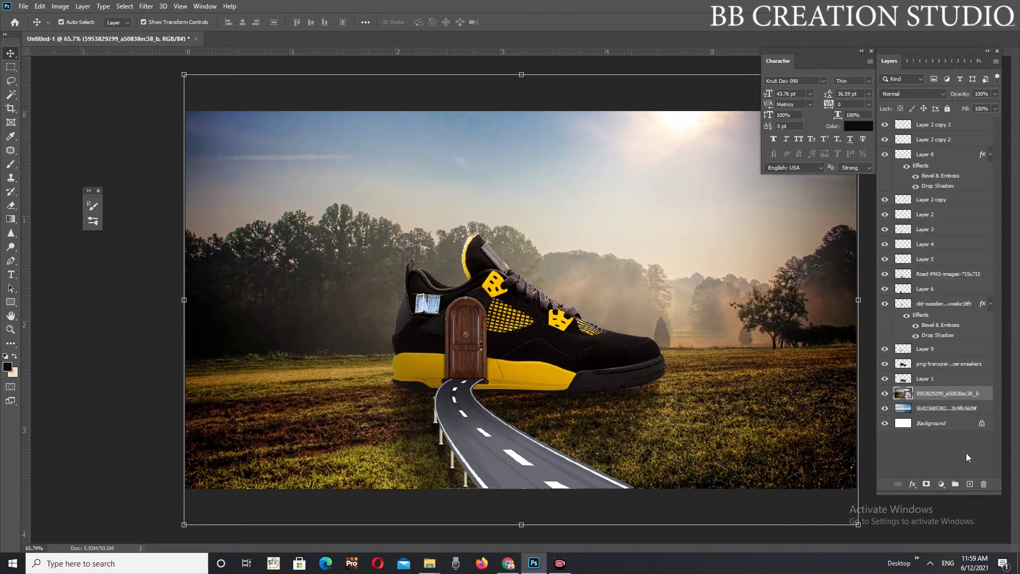
right_click(952, 396)
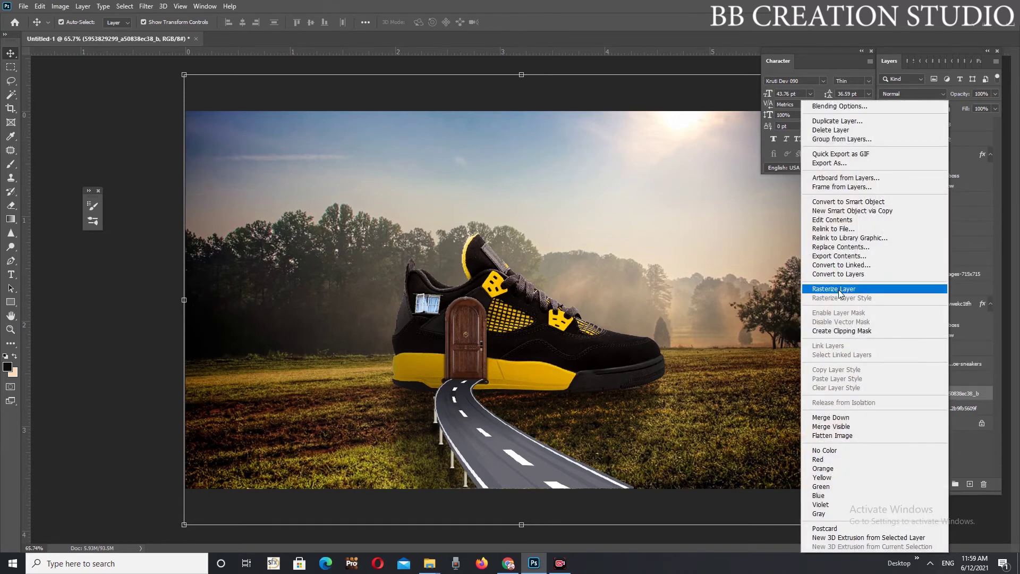
left_click(833, 289)
left_click(927, 484)
Switch to the Eraser and shrink its brush for painting on the mask
scroll(566, 375, "down", 2)
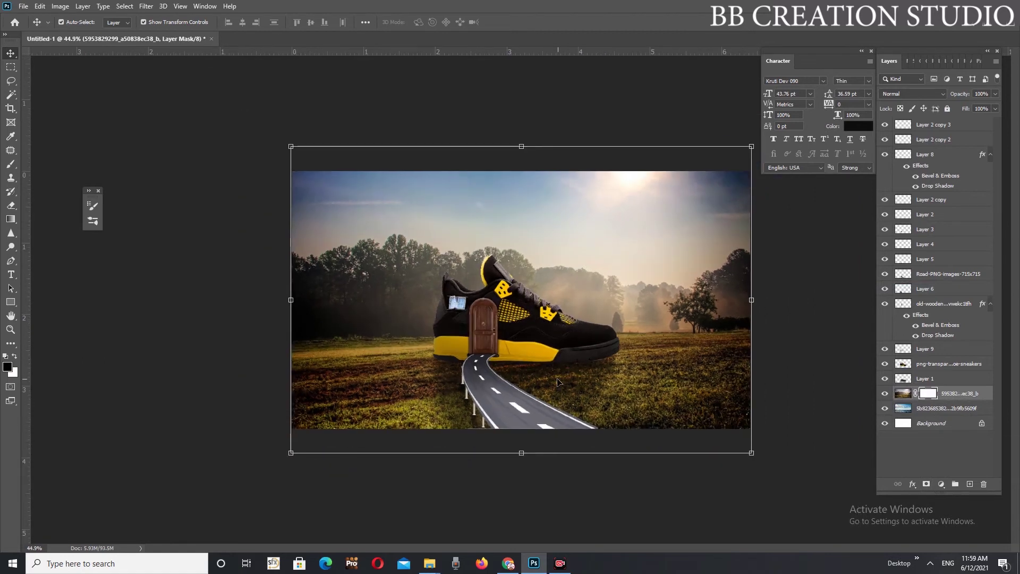
key("e")
key("bracketleft")
key("bracketleft")
key("bracketleft")
key("bracketleft")
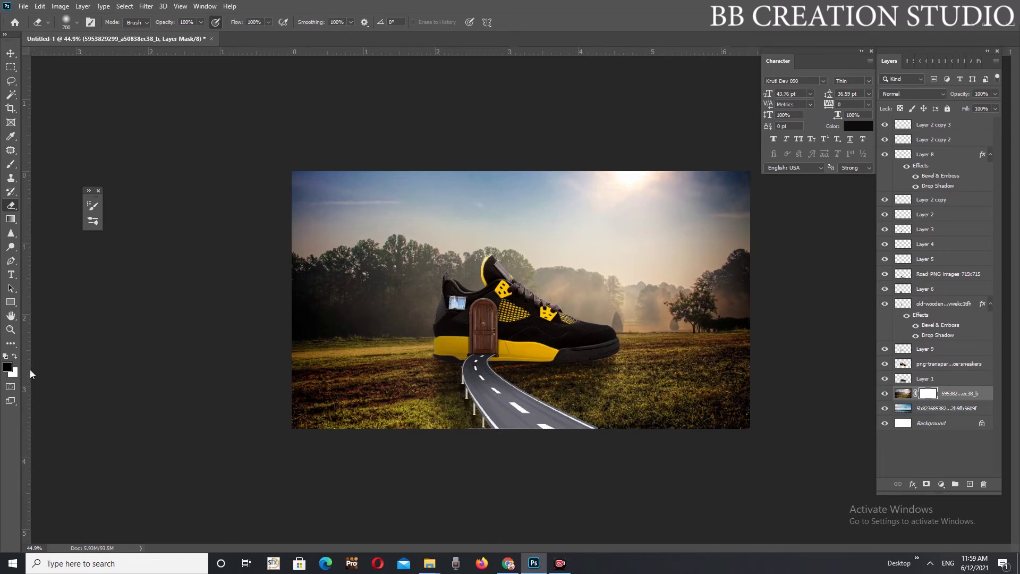
Mask away the field's lower grass so the sea water shows through
left_click(15, 357)
left_click_drag(343, 435, 695, 450)
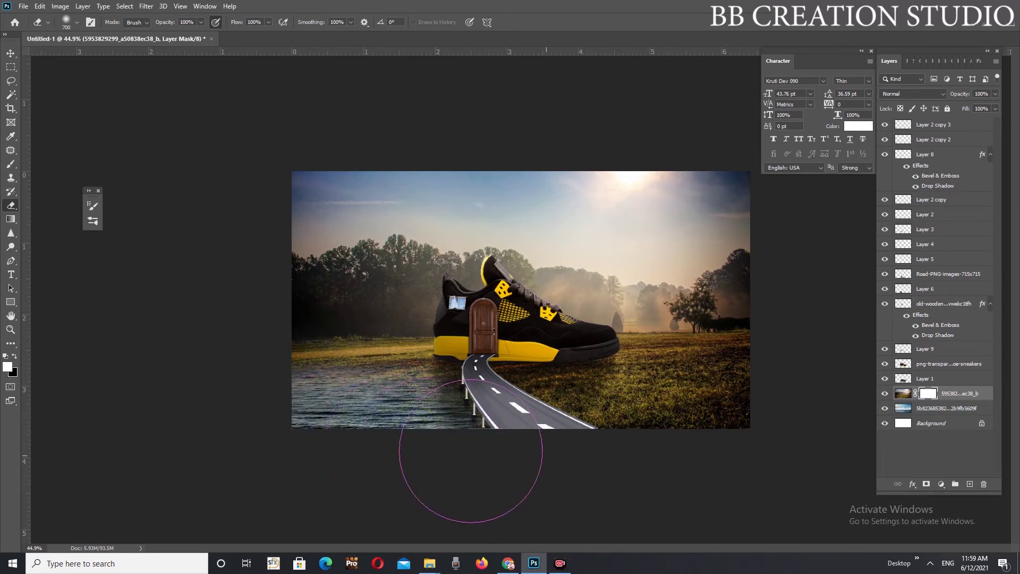
left_click_drag(734, 451, 645, 392)
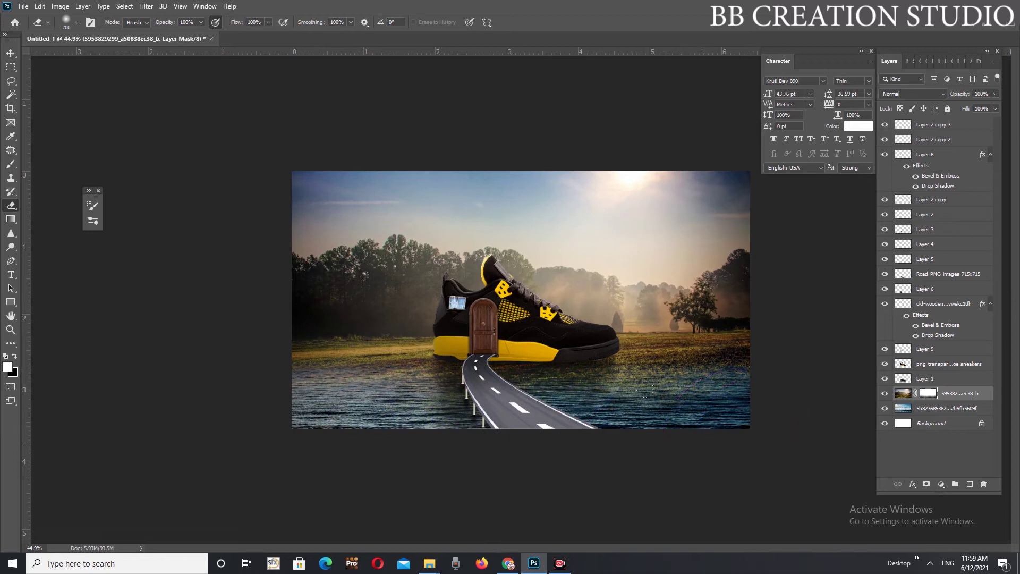
mouse_move(734, 370)
left_mouse_down()
mouse_move(601, 360)
mouse_move(669, 360)
mouse_move(499, 375)
mouse_move(446, 353)
mouse_move(314, 356)
mouse_move(356, 356)
left_mouse_up()
Soften the misty field strip on both sides of the shoe along the horizon
mouse_move(500, 355)
left_mouse_down()
mouse_move(745, 356)
mouse_move(736, 335)
mouse_move(628, 350)
mouse_move(624, 340)
mouse_move(744, 332)
mouse_move(580, 349)
left_mouse_up()
left_click_drag(428, 341, 284, 341)
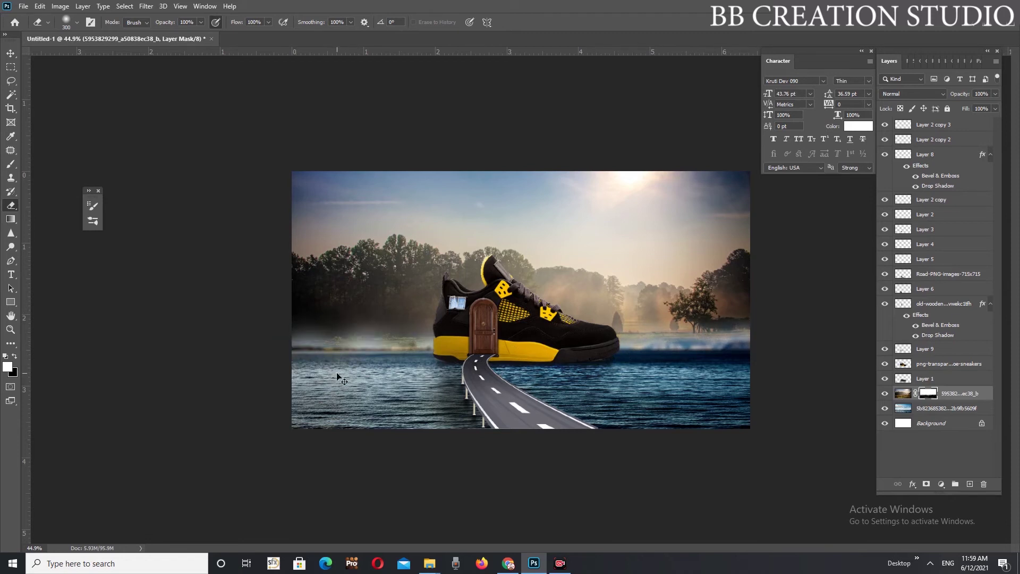
left_click_drag(269, 346, 393, 349)
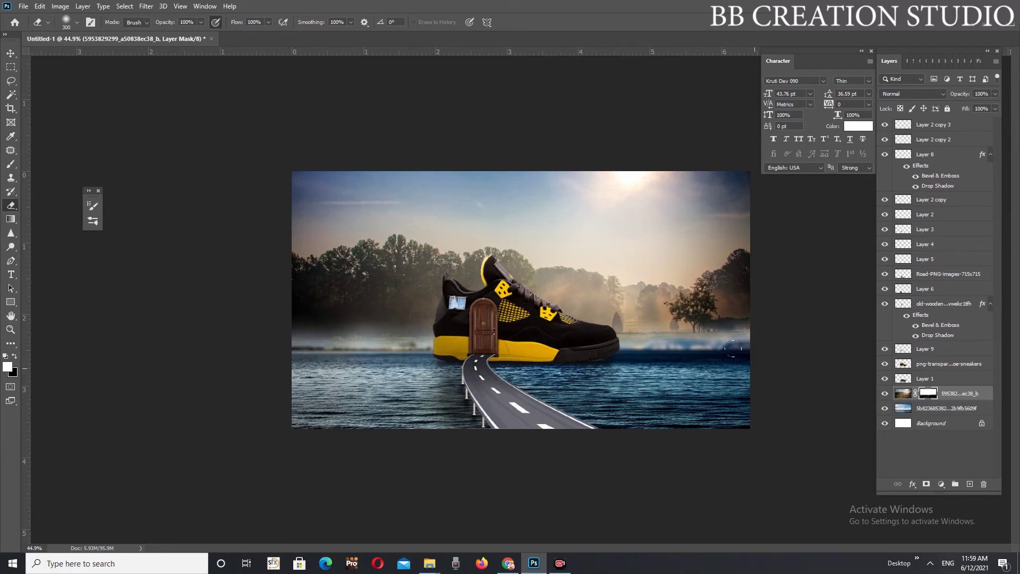
left_click_drag(722, 342, 650, 348)
left_click_drag(424, 357, 300, 340)
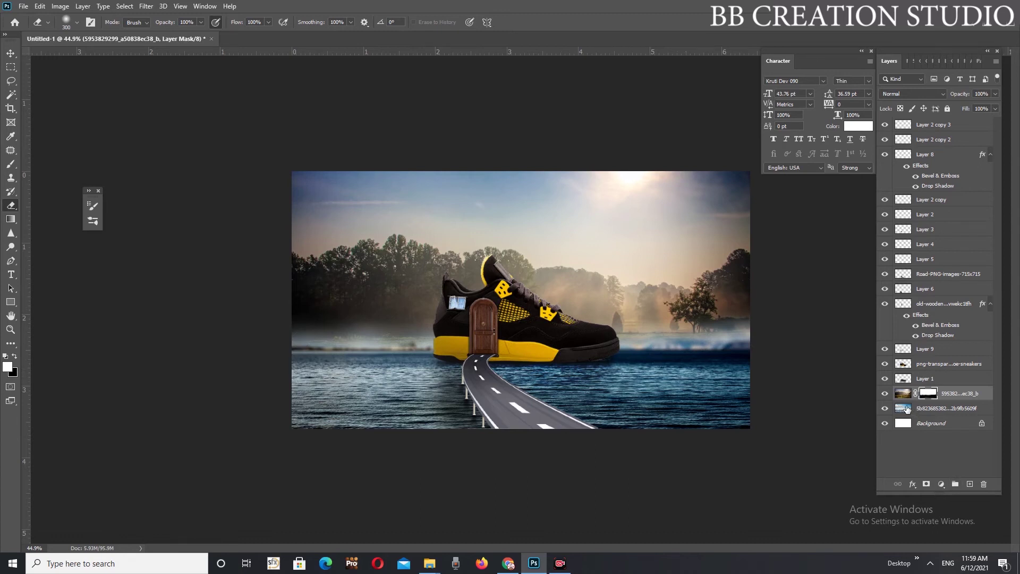
Toggle the field photo's visibility to compare, then target its image thumbnail
left_click(885, 394)
left_click(885, 393)
left_click(885, 394)
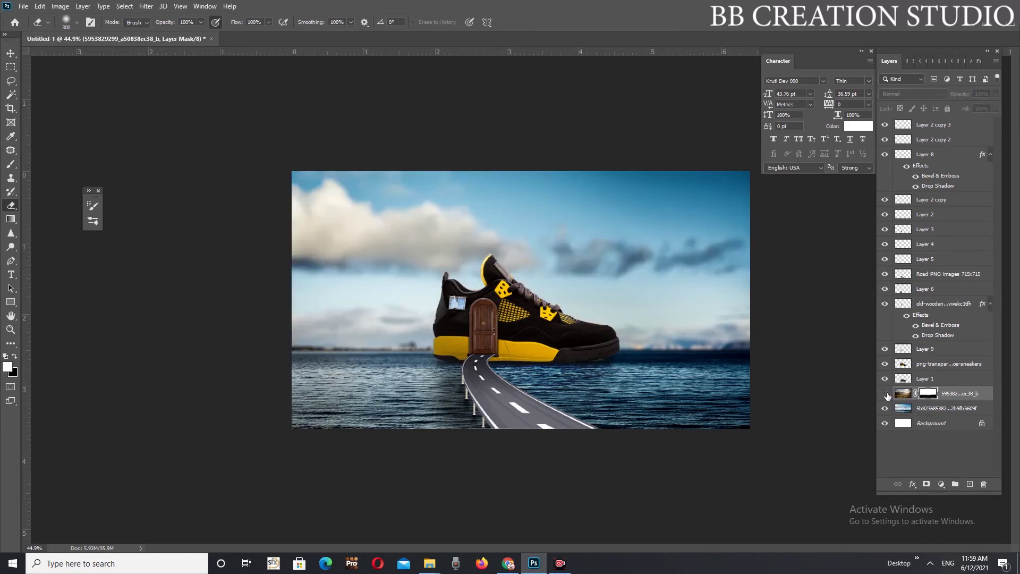
left_click(885, 394)
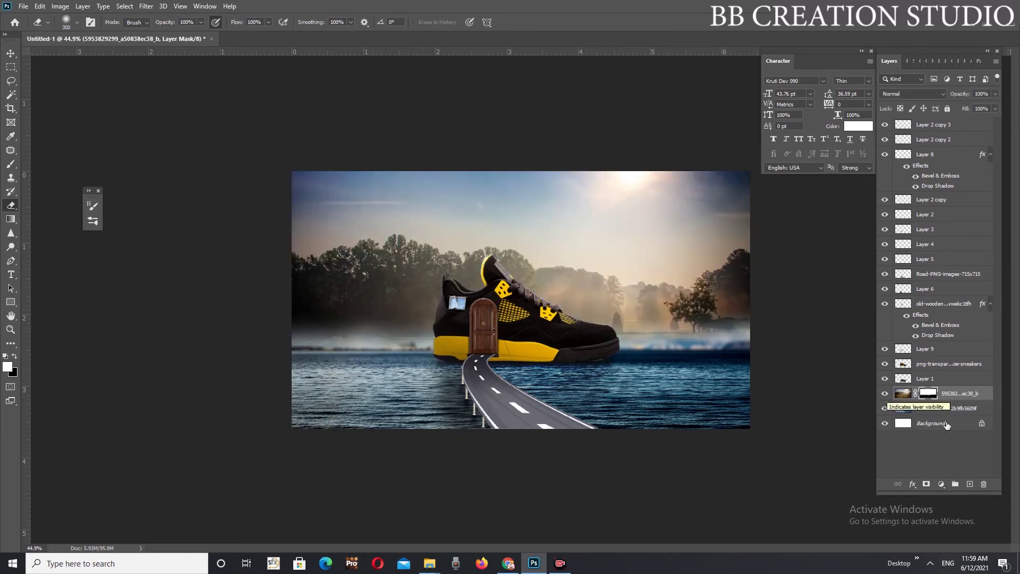
left_click(902, 393)
left_click(11, 53)
left_click(126, 7)
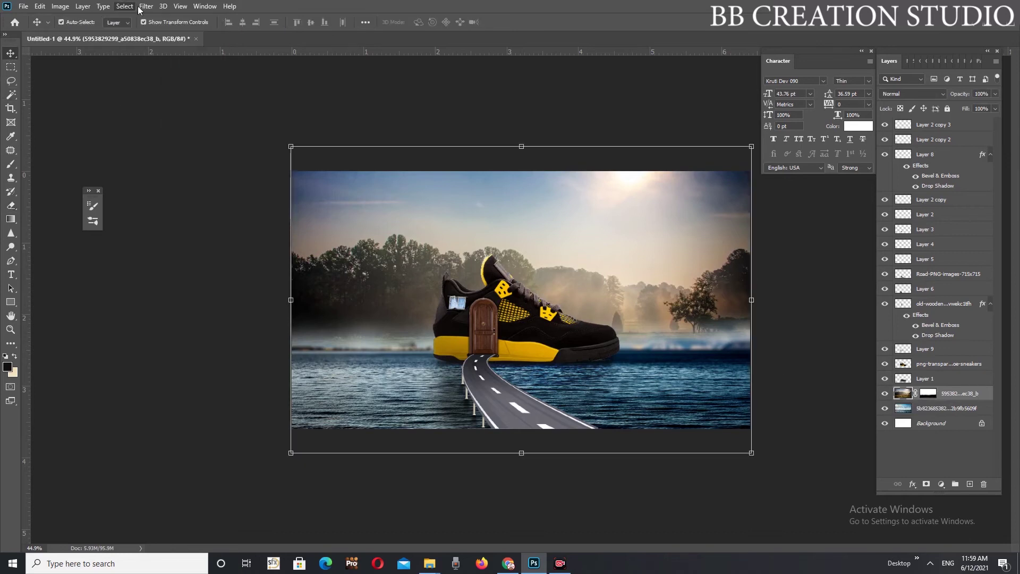
mouse_move(162, 136)
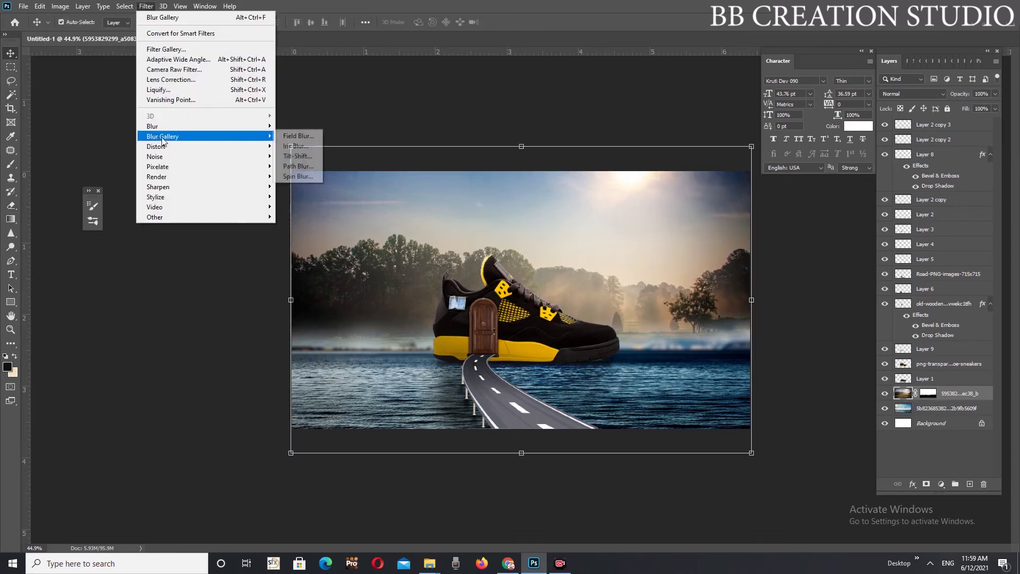
Apply a Tilt-Shift blur with its focus band lowered onto the water, softening the distant treeline
left_click(303, 157)
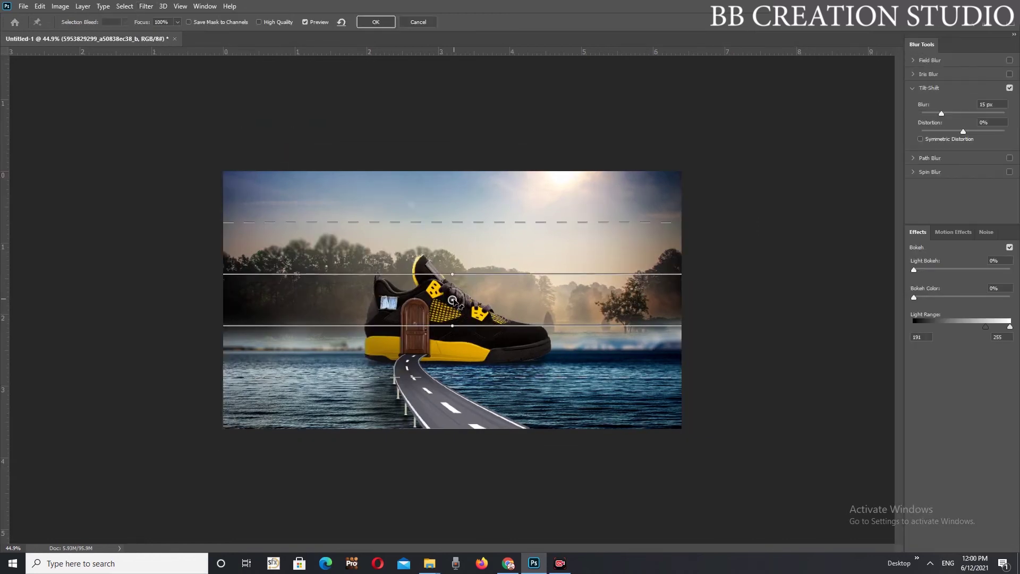
left_click(483, 302)
left_click_drag(452, 301, 450, 353)
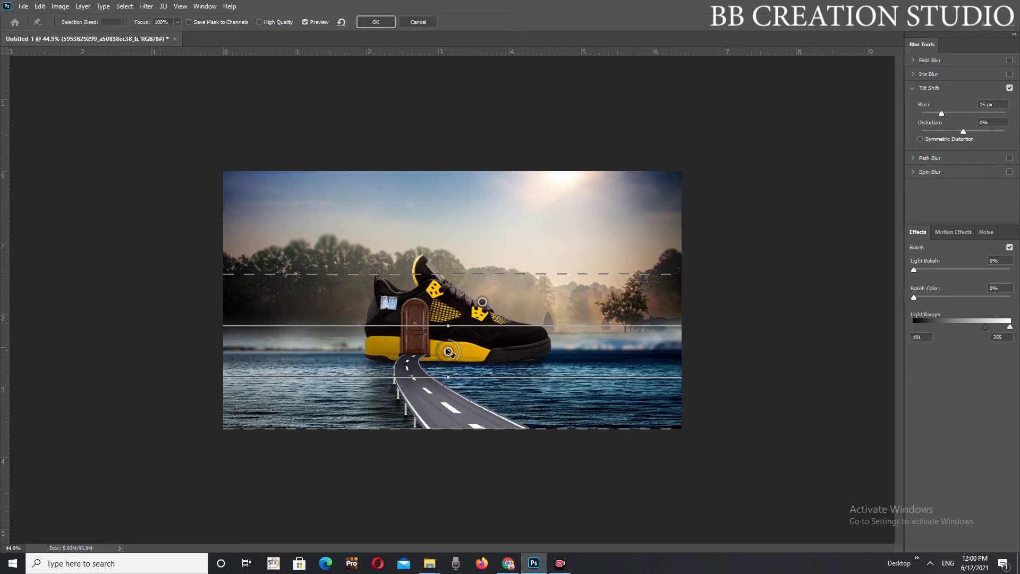
left_click_drag(449, 353, 449, 396)
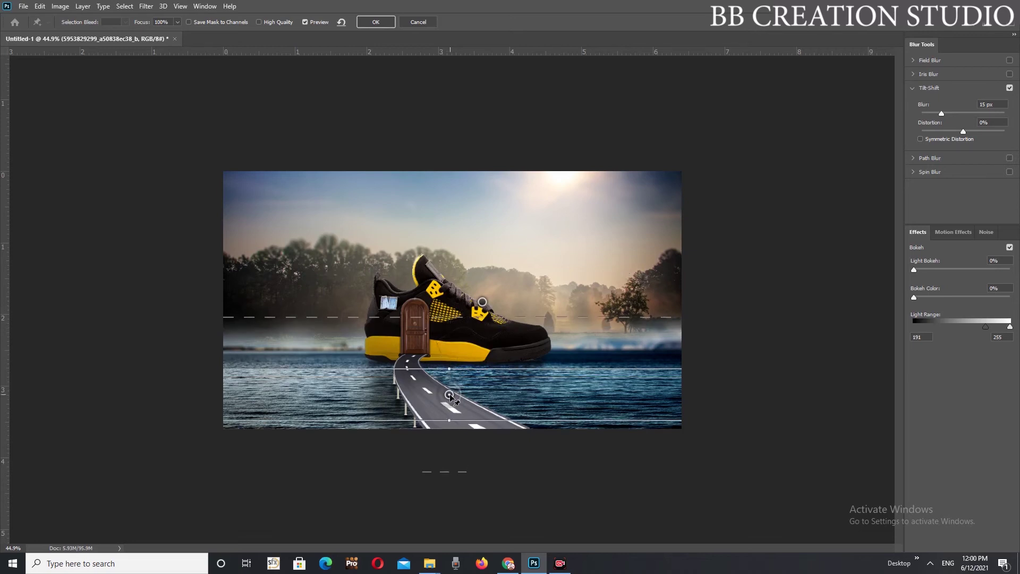
left_click_drag(457, 317, 457, 297)
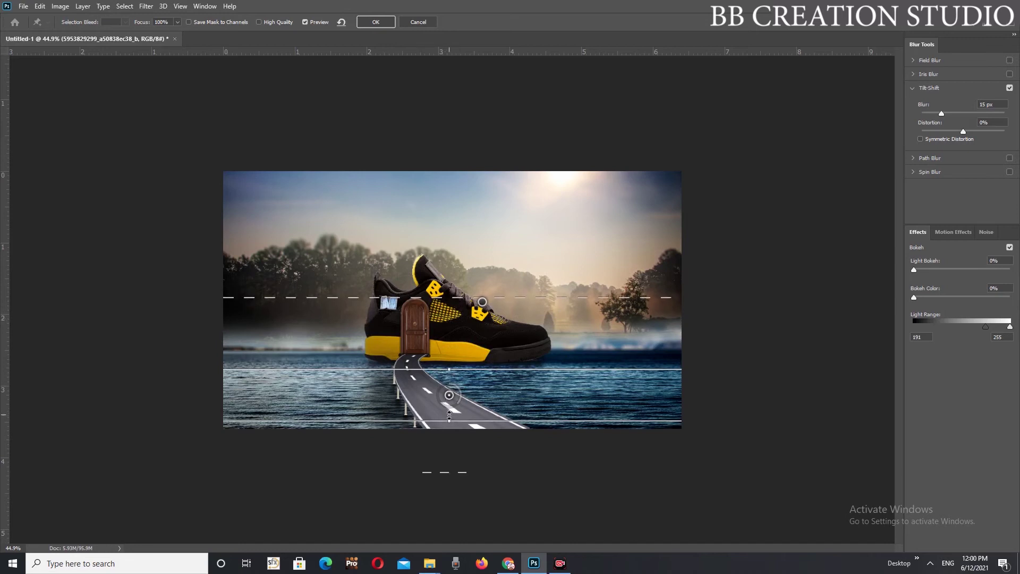
left_click_drag(448, 421, 448, 422)
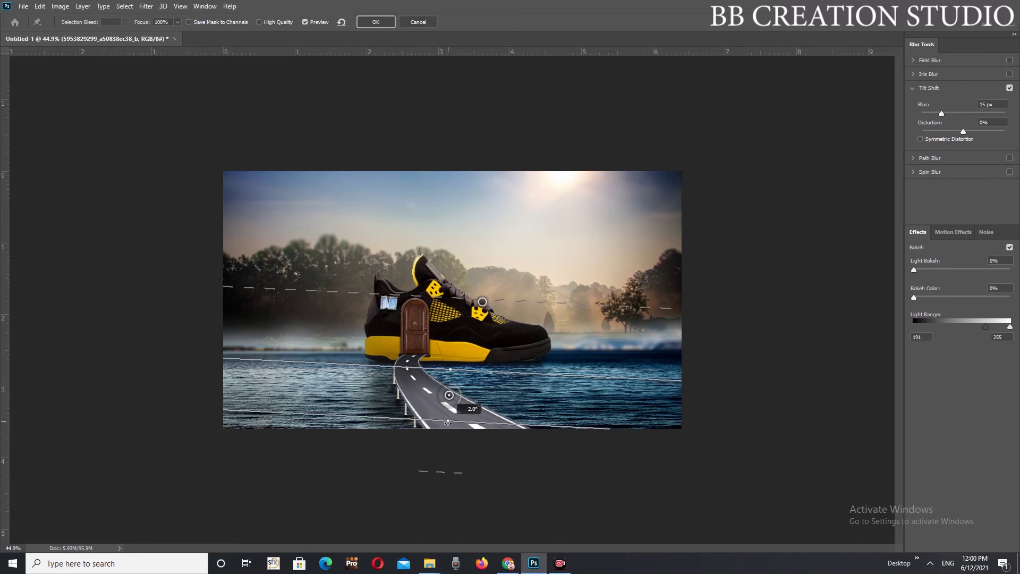
left_click_drag(448, 422, 449, 423)
left_click(482, 302)
left_click_drag(483, 302, 415, 460)
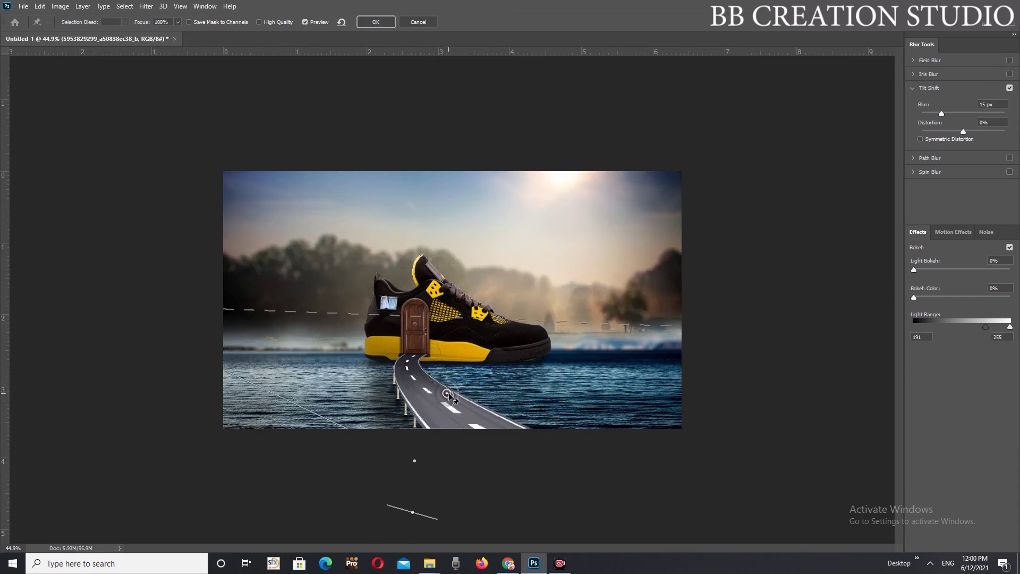
left_click_drag(447, 395, 449, 423)
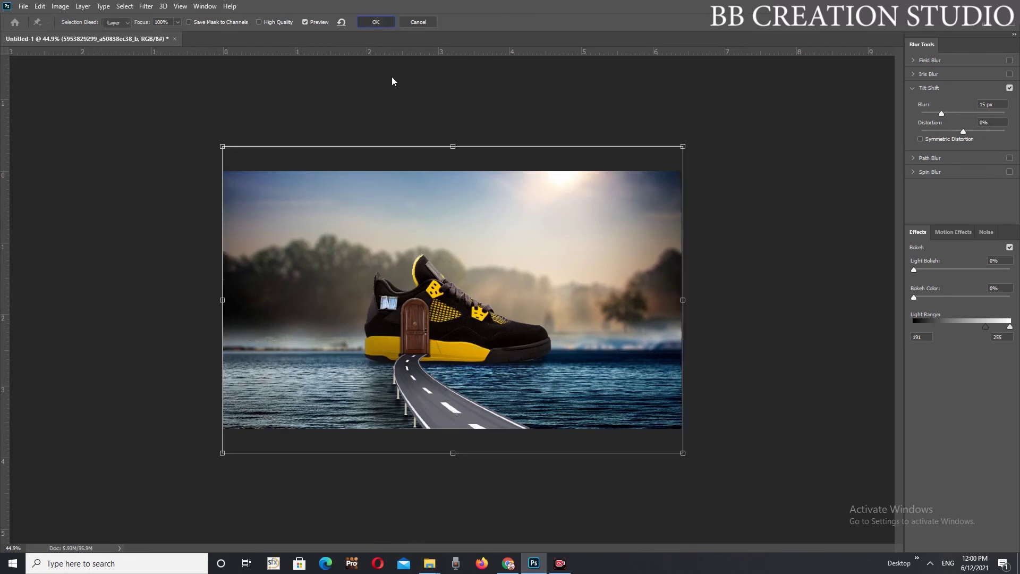
left_click(376, 22)
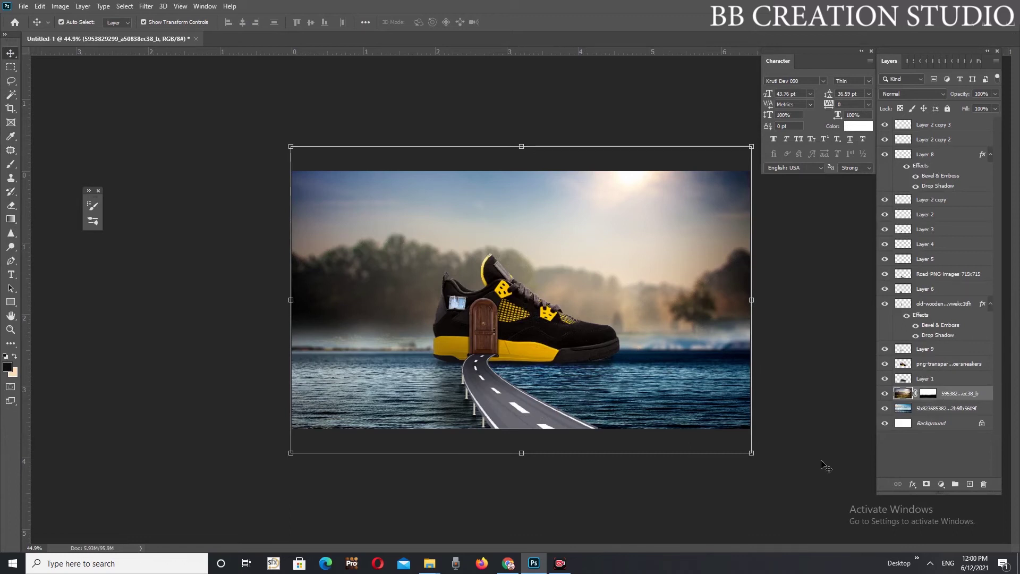
Paint a soft glow in the shoe's sampled yellow on Layer 2 copy 3
left_click(941, 126)
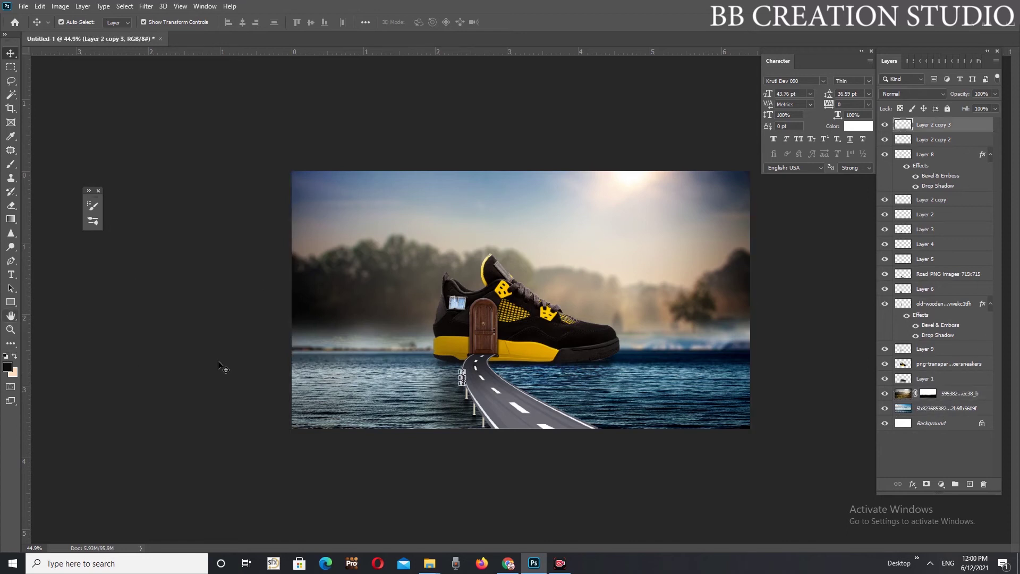
key("b")
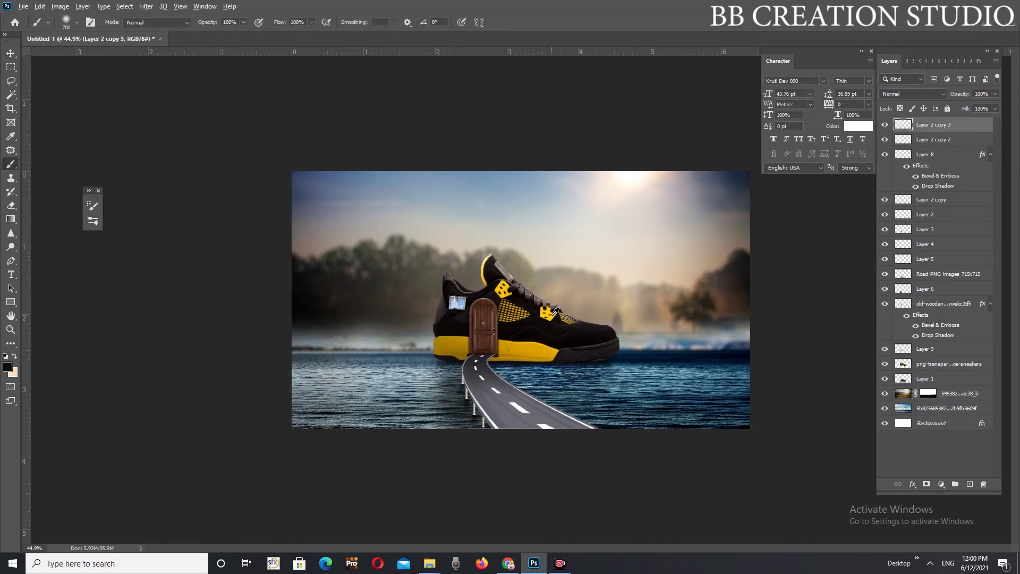
left_click(555, 313, "alt")
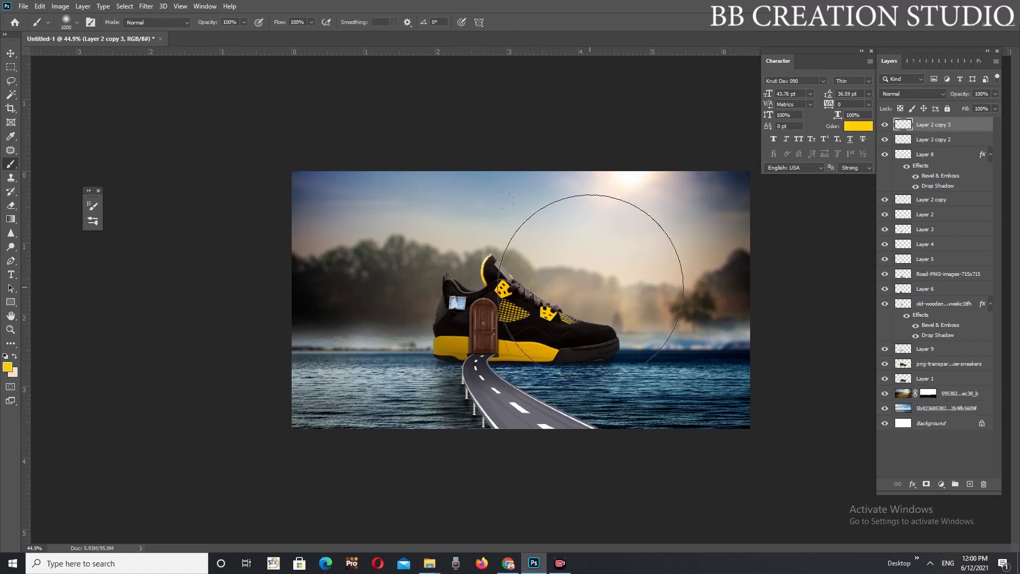
left_click(601, 272)
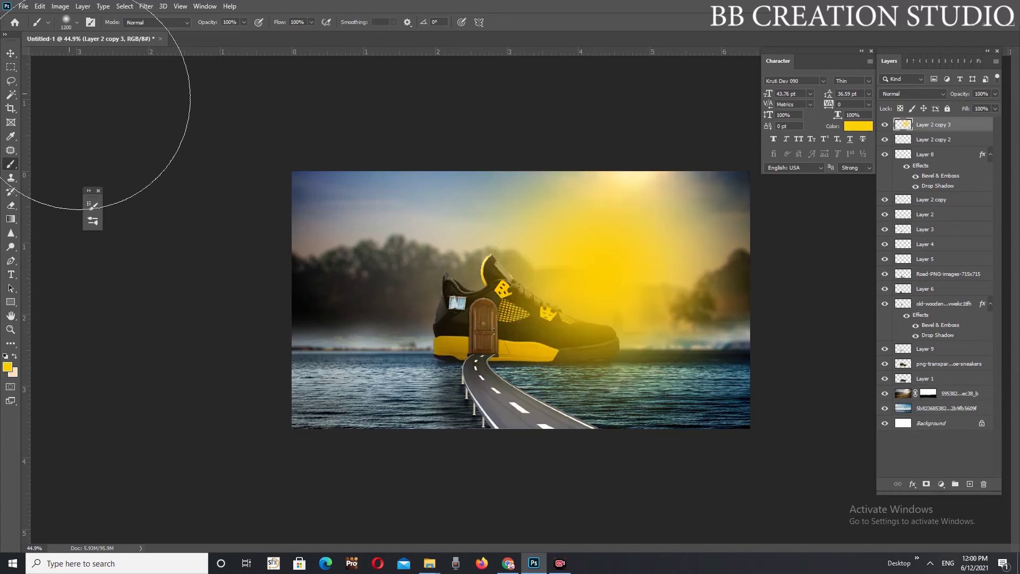
left_click(11, 53)
Set the glow layer to Linear Burn blend mode at 81% opacity
left_click(900, 93)
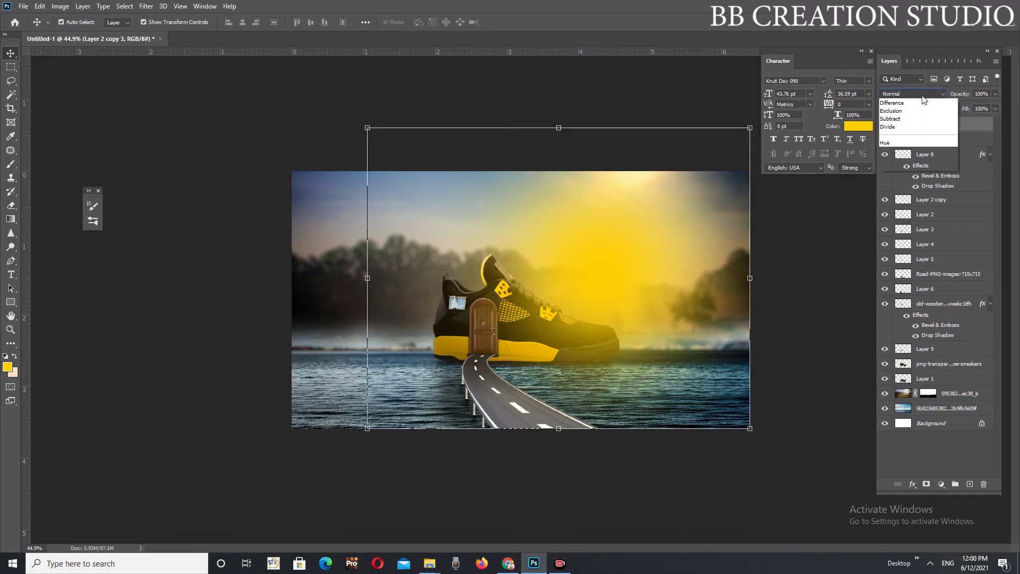
left_click(890, 101)
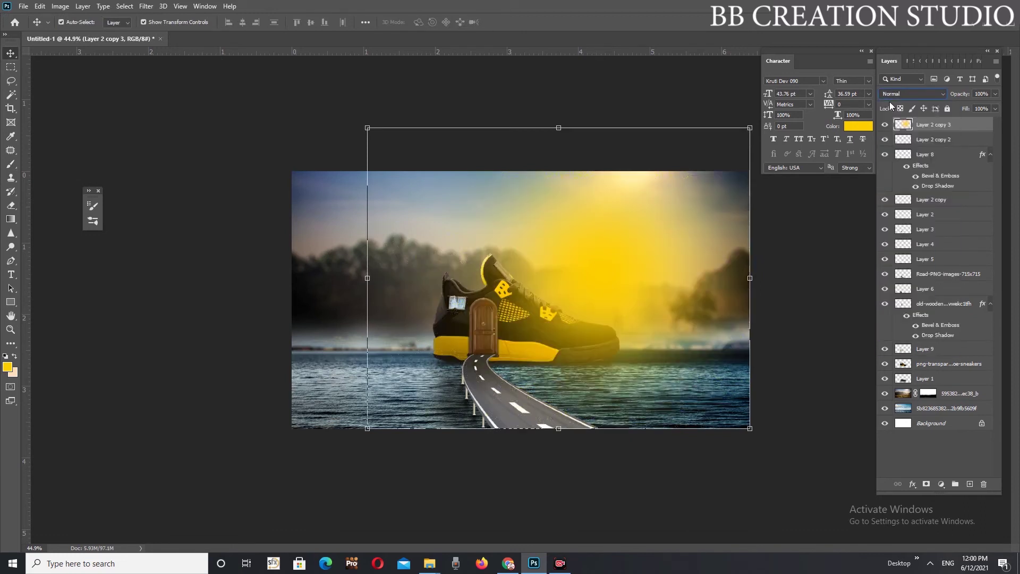
key("Down")
key("Down")
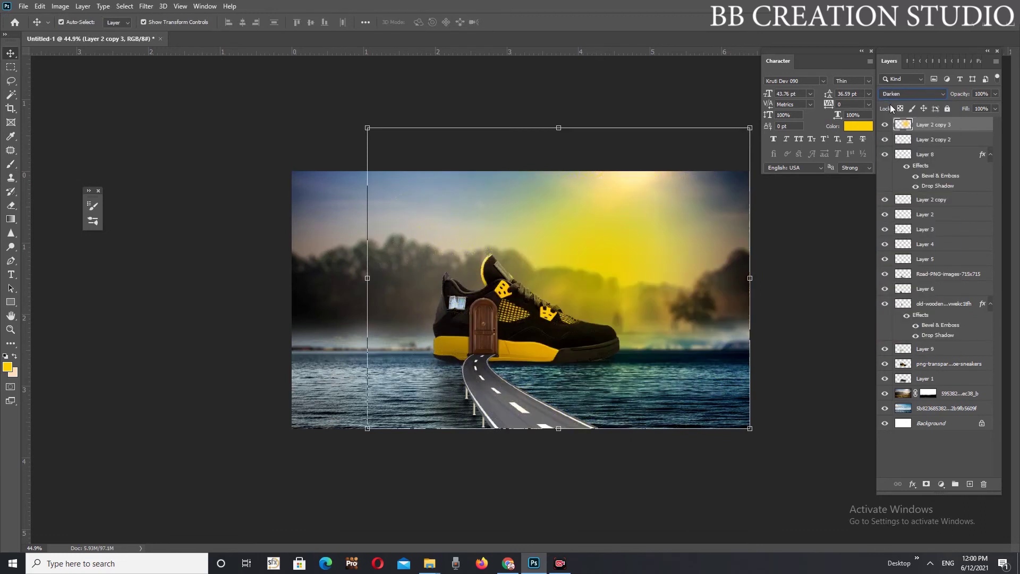
key("Down")
key("Down")
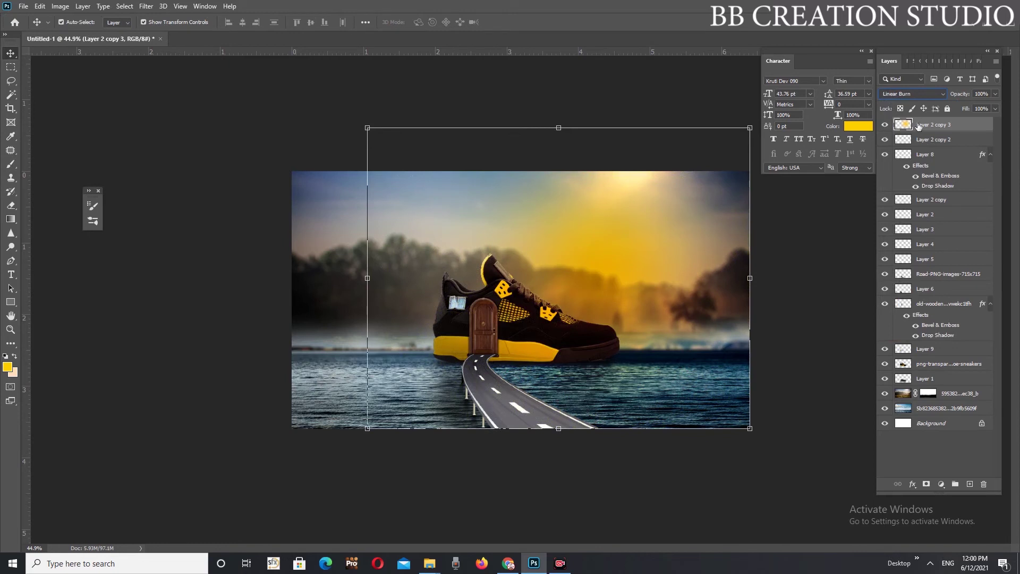
left_click_drag(963, 95, 955, 95)
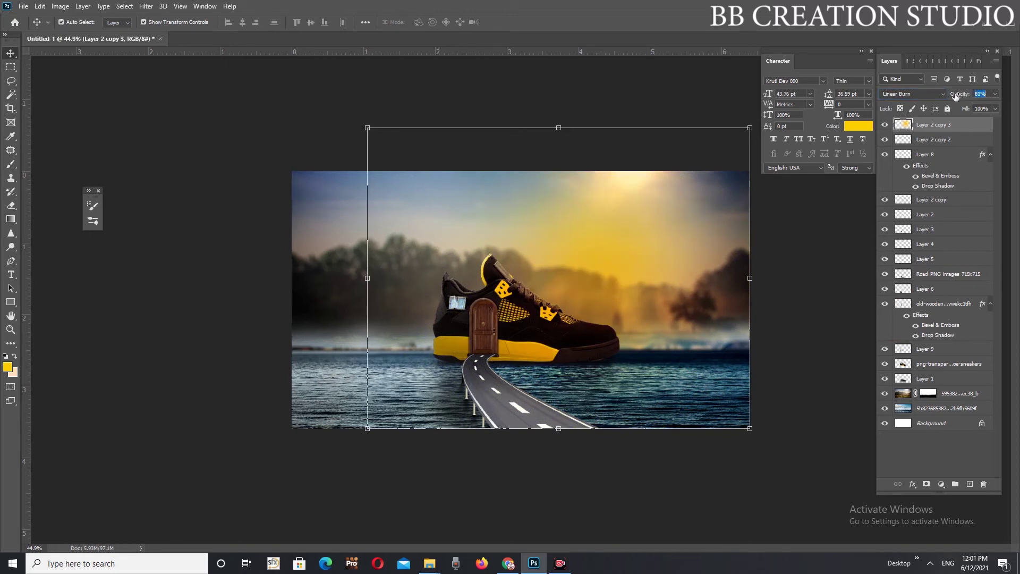
Scale the yellow glow up across the sky behind the shoe
left_click_drag(568, 126, 604, 219)
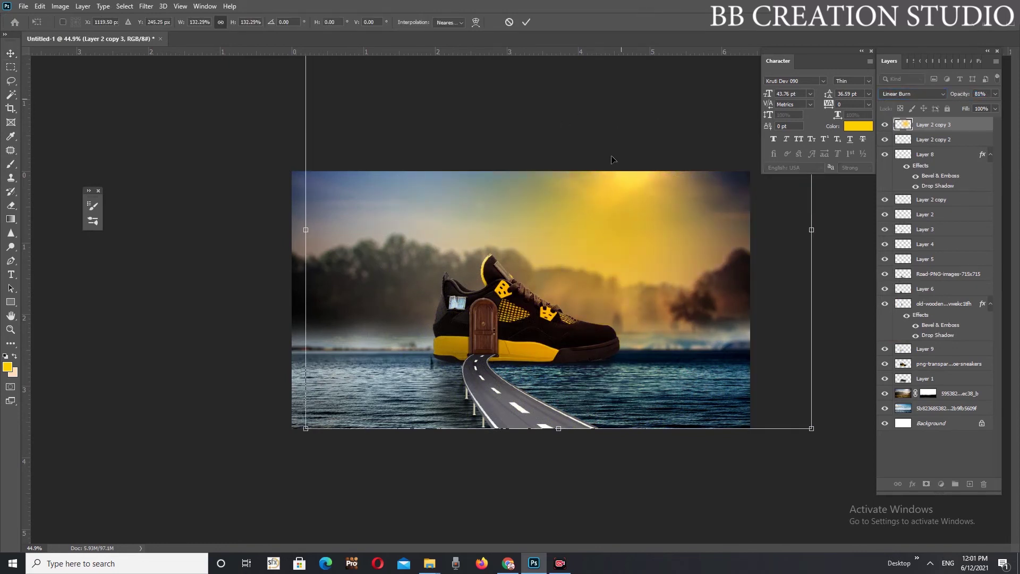
key("Return")
left_click(182, 269)
scroll(769, 357, "down", 1)
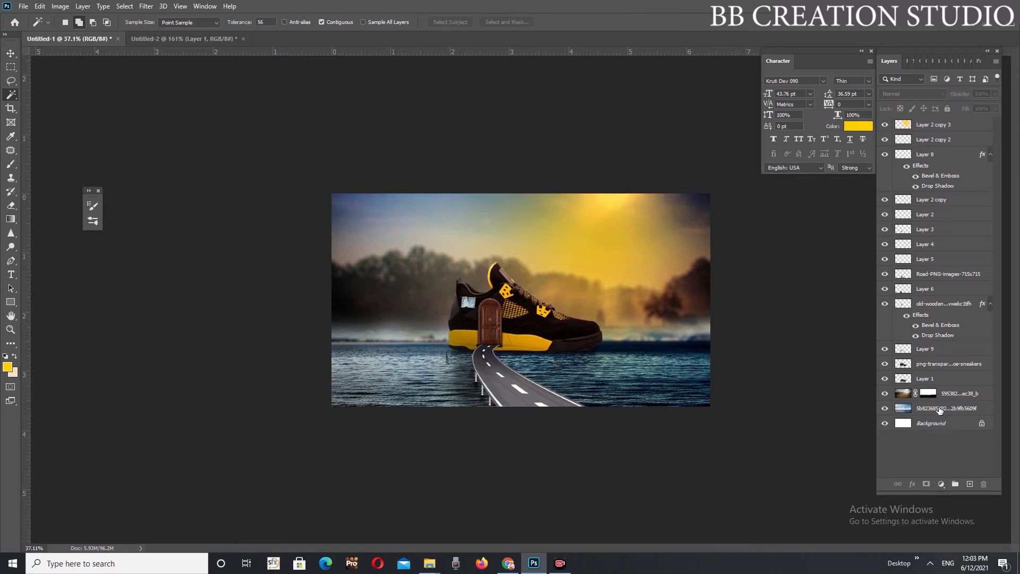
Paste the cut-out child and move it down onto the road
left_click(884, 304)
key("ctrl+v")
left_click(10, 53)
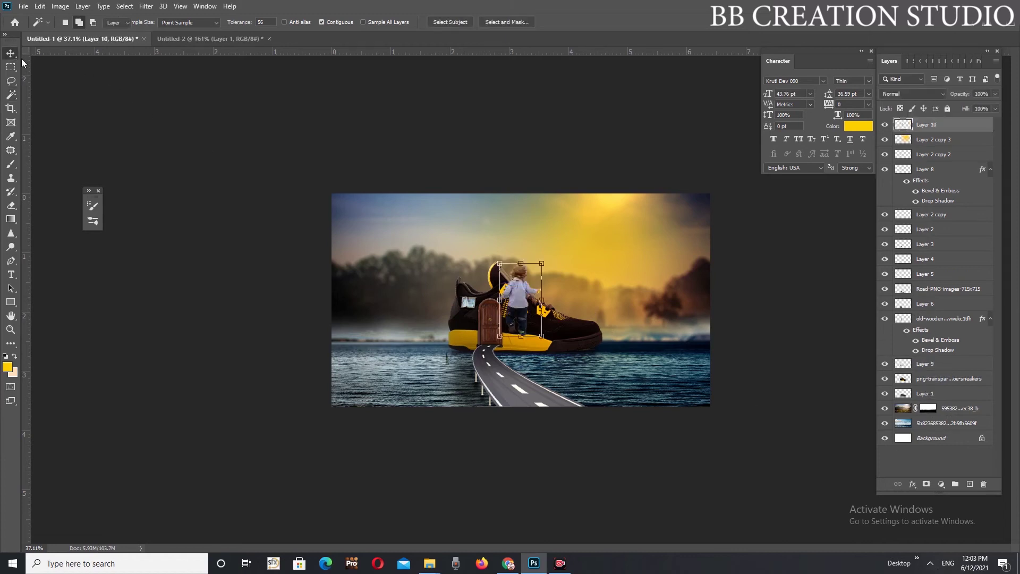
left_click_drag(519, 308, 519, 361)
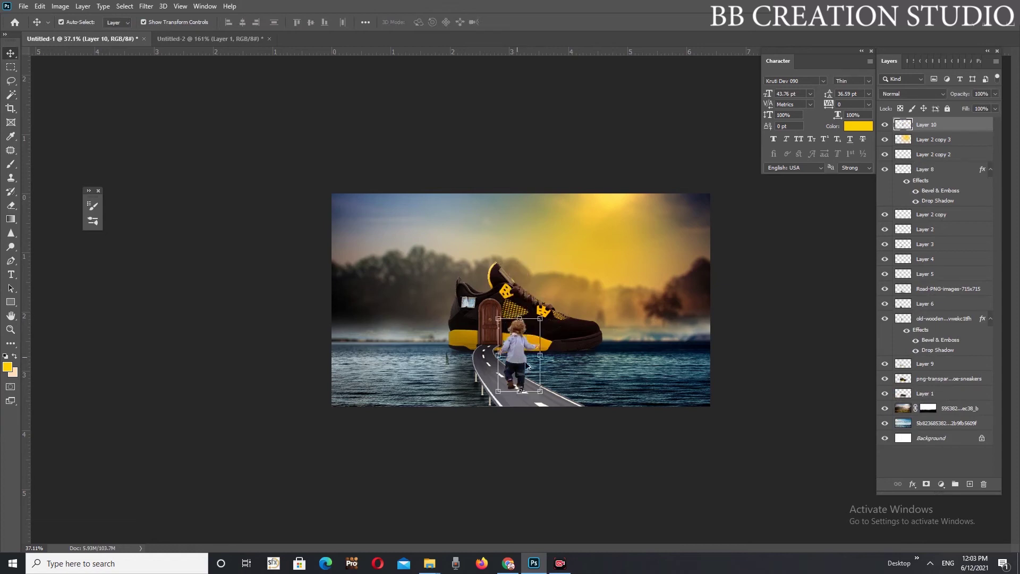
scroll(551, 416, "up", 5)
scroll(505, 266, "down", 3)
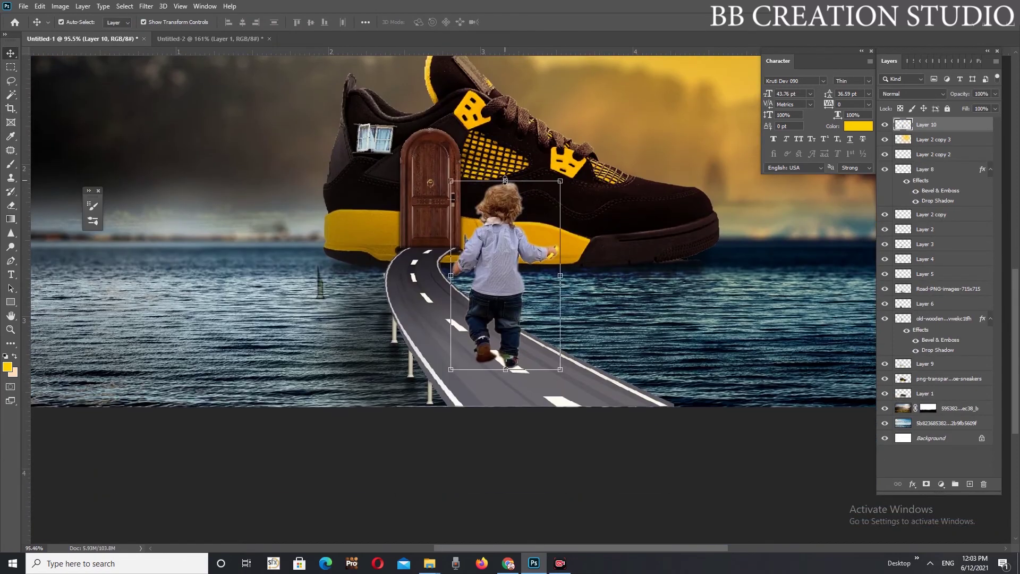
Shrink the child to about half size and position it up the road toward the door
left_click_drag(506, 196, 498, 245)
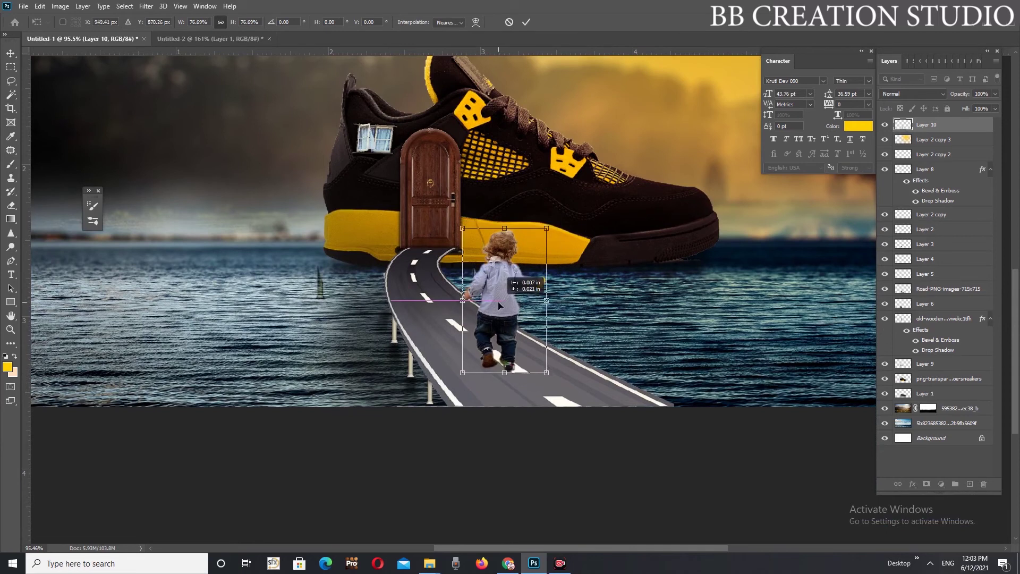
left_click_drag(504, 229, 498, 260)
mouse_move(499, 302)
left_mouse_down()
mouse_move(483, 292)
mouse_move(490, 299)
left_mouse_up()
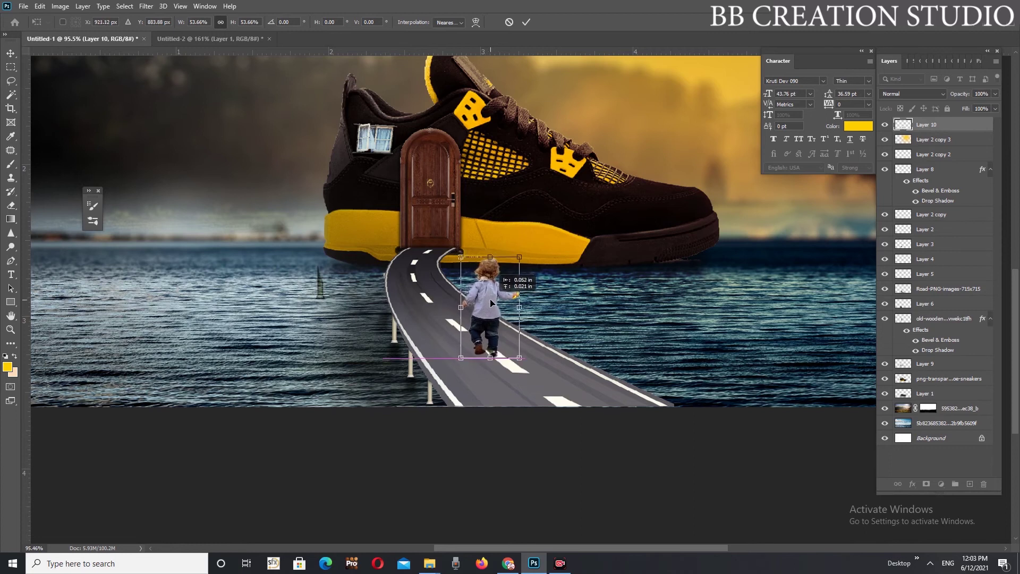
left_click_drag(495, 256, 495, 264)
left_click_drag(488, 308, 483, 303)
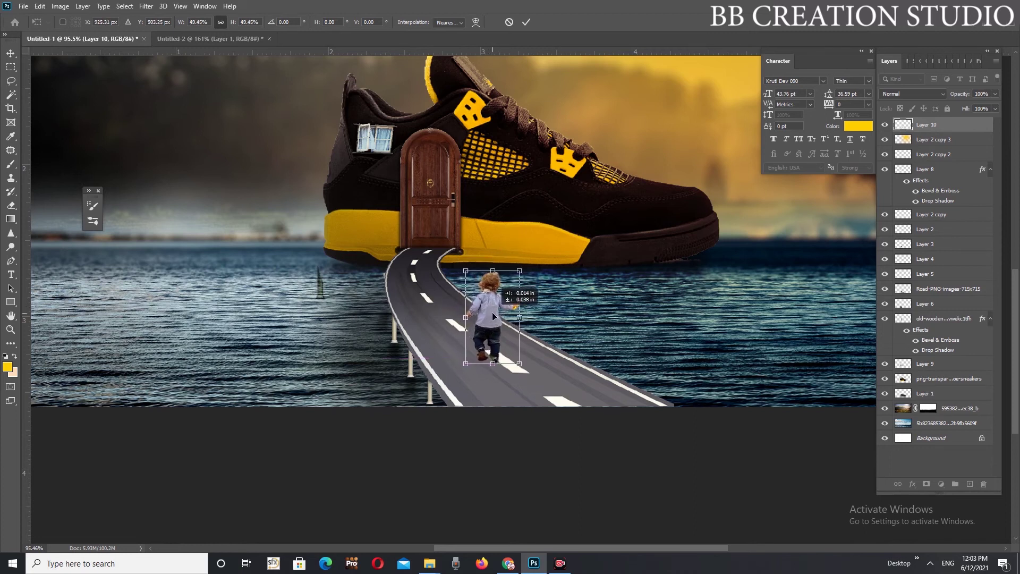
key("Return")
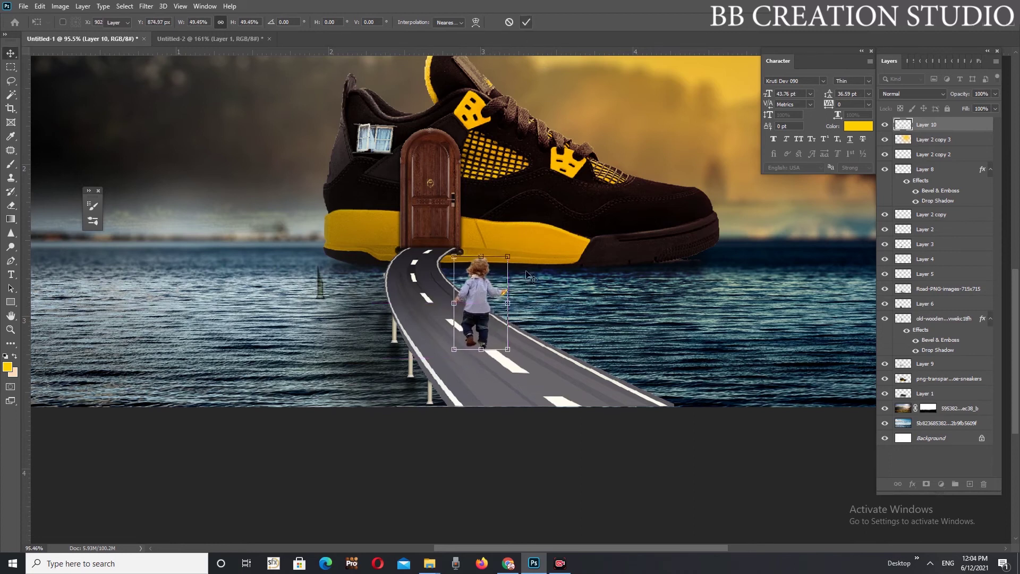
scroll(521, 340, "up", 5)
scroll(474, 281, "up", 3)
left_click_drag(435, 159, 431, 183)
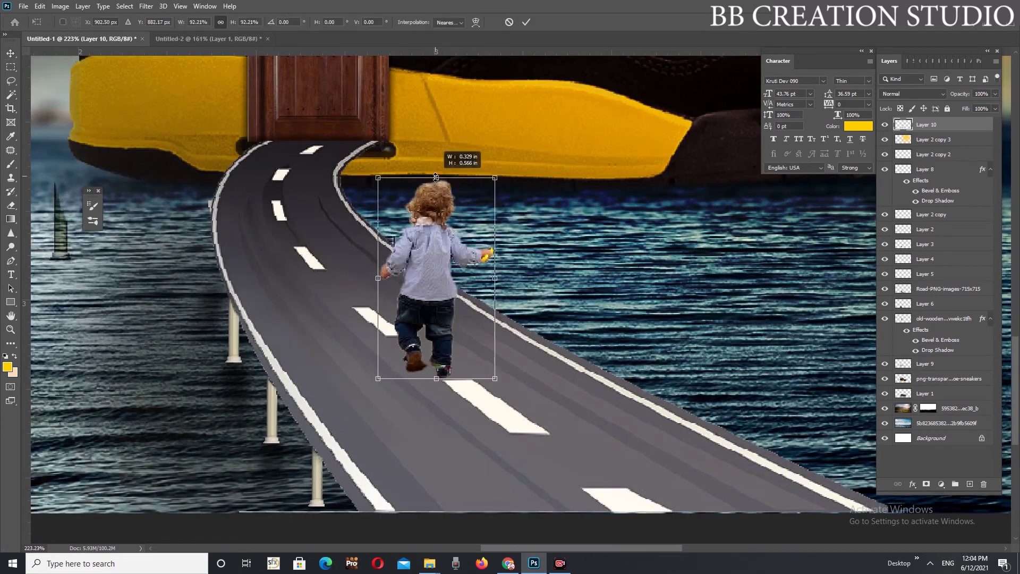
key("Return")
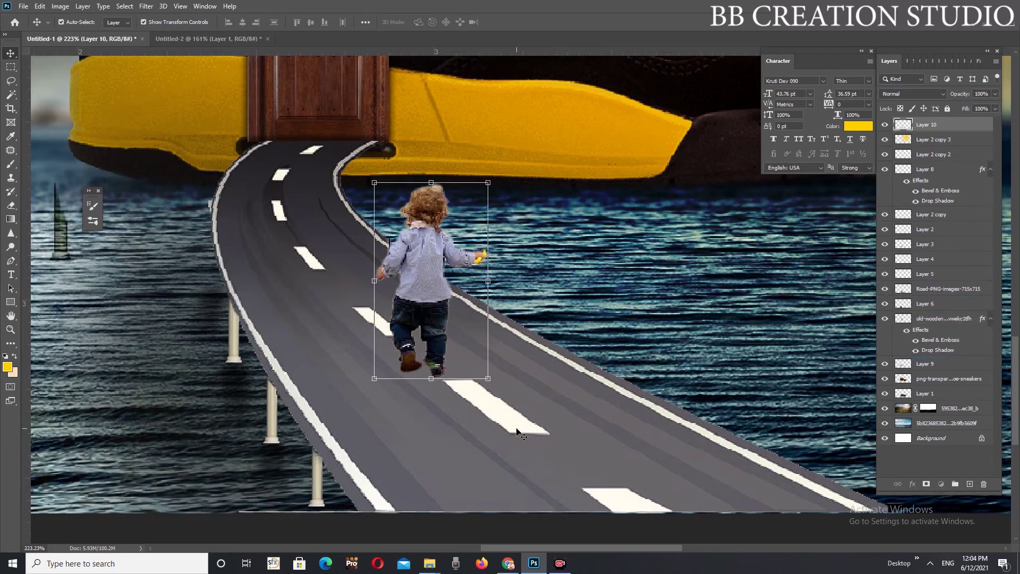
On a new layer, paint a small soft black dab under the child's shoe
key("b")
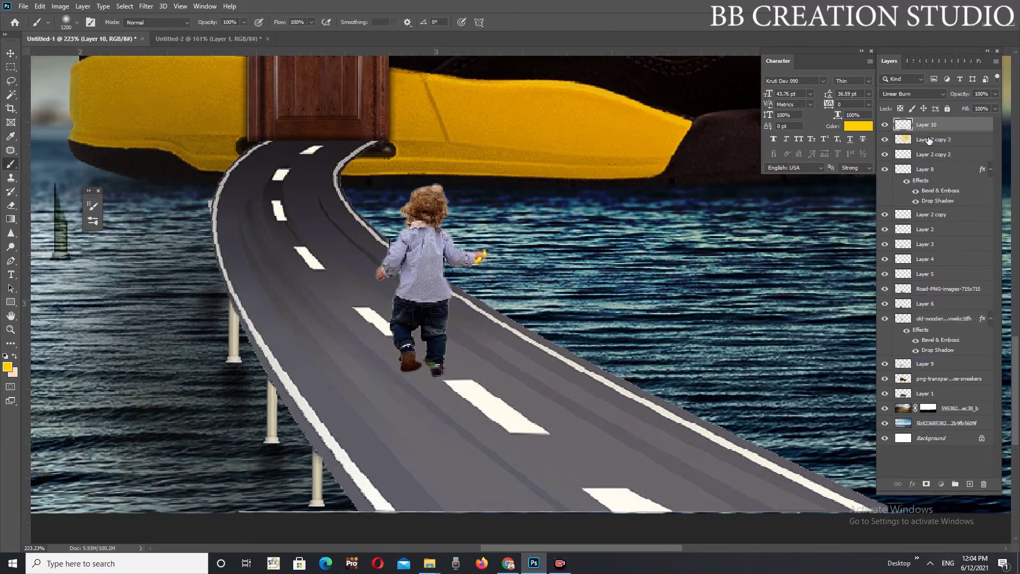
left_click(929, 140)
left_click(969, 484)
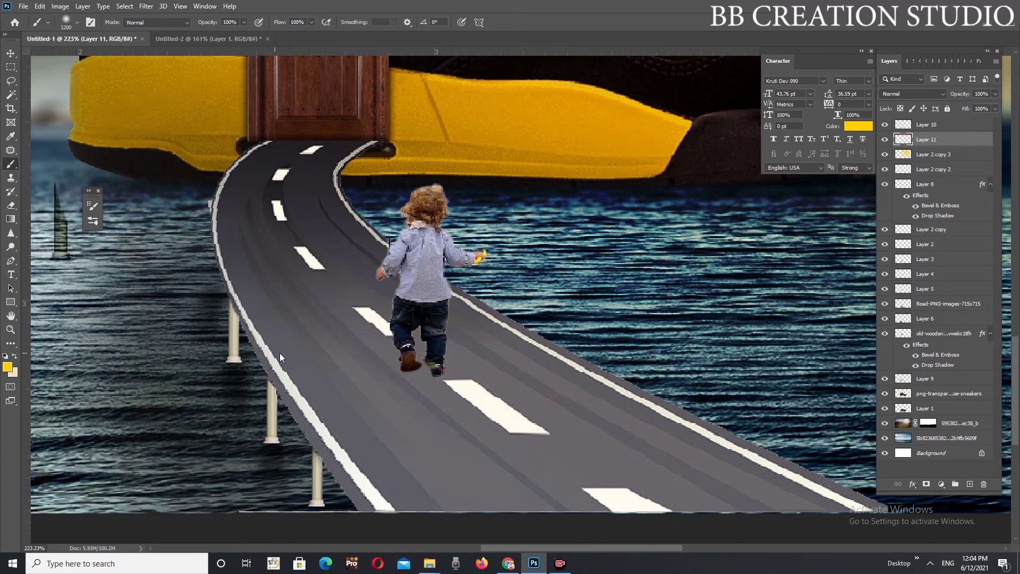
key("bracketleft")
key("bracketleft")
key("bracketleft")
key("bracketleft")
key("bracketleft")
key("bracketleft")
key("bracketleft")
key("bracketleft")
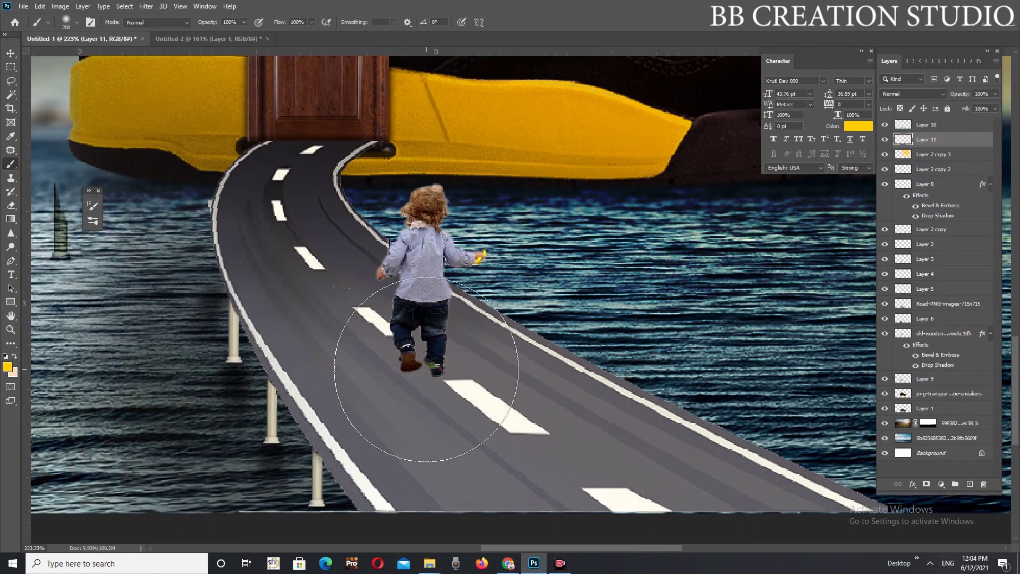
key("bracketleft")
key("bracketleft")
key("bracketleft")
key("bracketleft")
key("bracketleft")
left_click(432, 371)
key("ctrl+z")
left_click(6, 356)
left_click(434, 373)
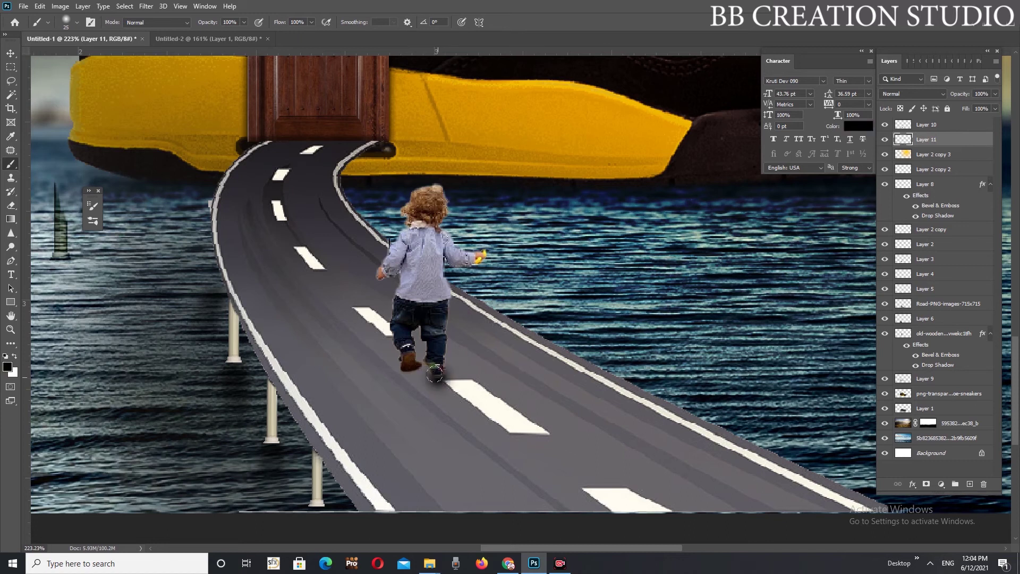
Squash the shadow flat, then duplicate it under the other shoe with a skewed slant
left_click(10, 53)
mouse_move(438, 352)
left_mouse_down()
mouse_move(440, 389)
mouse_move(440, 378)
left_mouse_up()
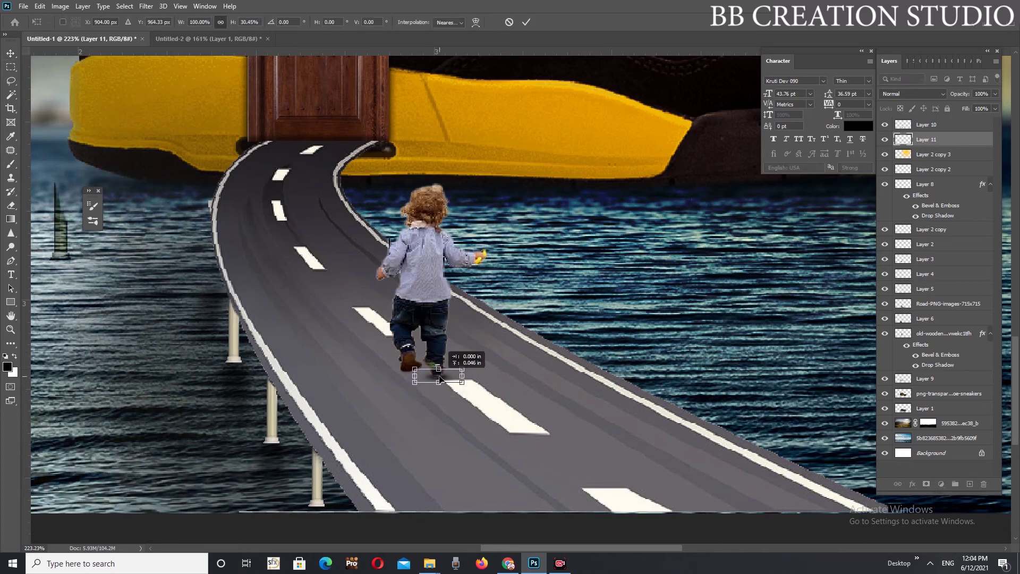
key("Return")
left_click_drag(444, 379, 411, 375)
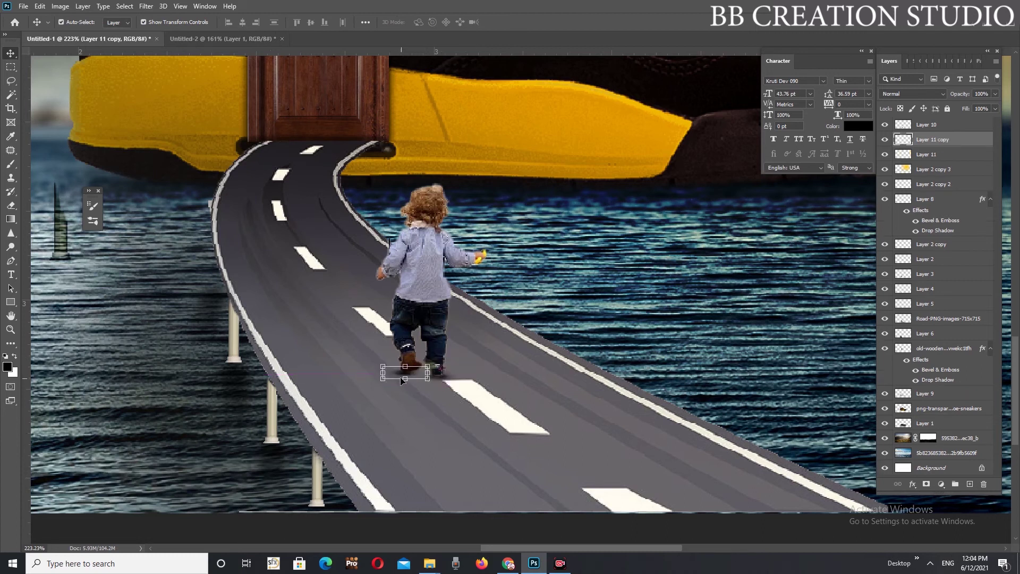
left_click_drag(384, 377, 357, 421)
left_click_drag(412, 379, 411, 375)
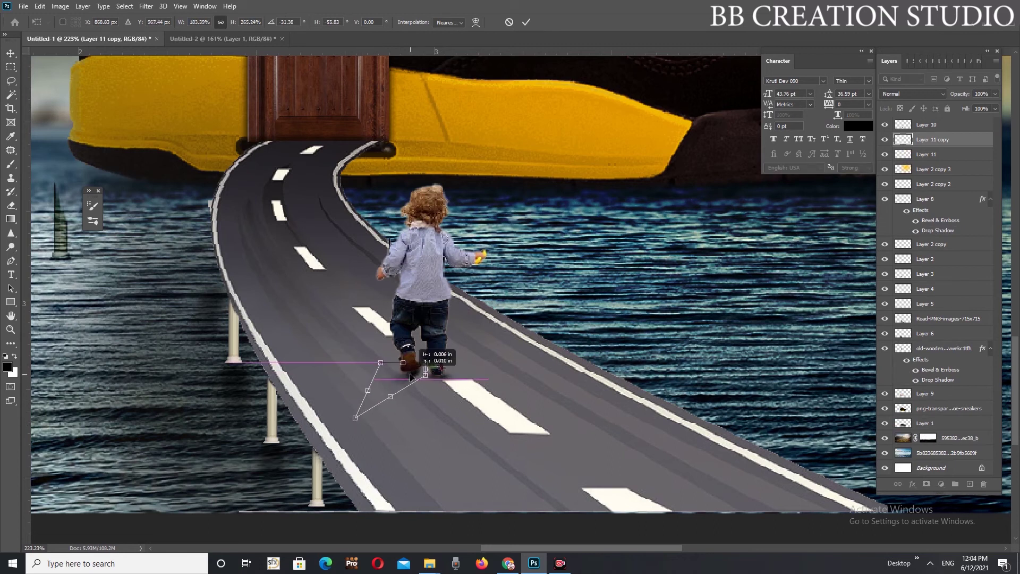
left_click(526, 23)
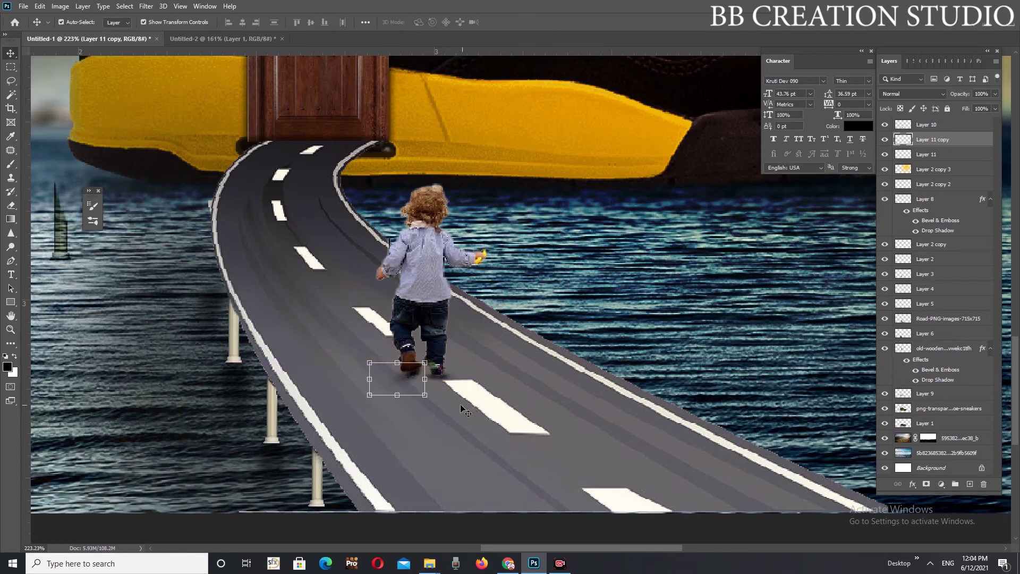
left_click(442, 254)
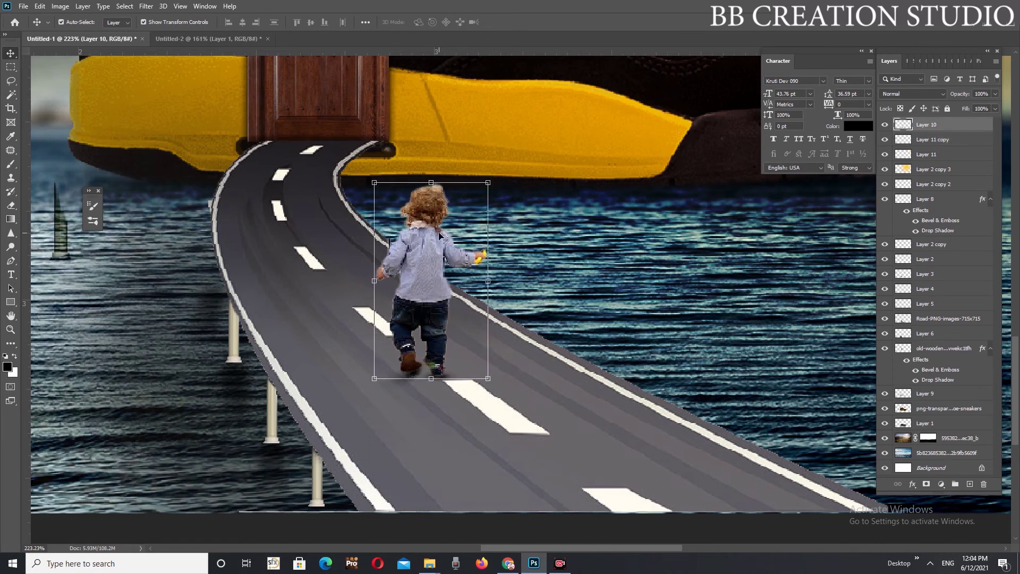
Duplicate the child layer as Layer 10 copy and move it below the shadow copy
right_click(936, 130)
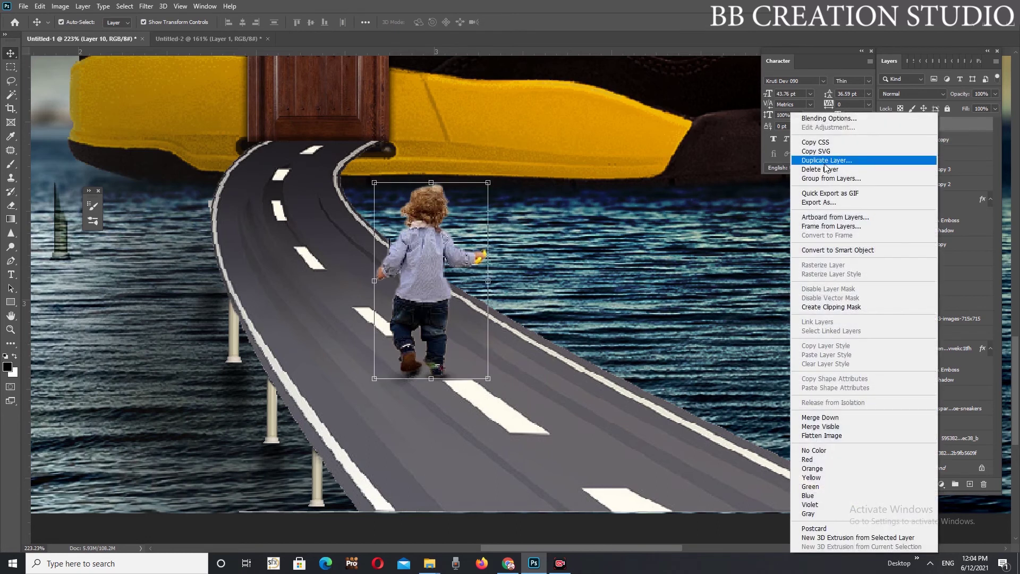
left_click(826, 162)
left_click(596, 157)
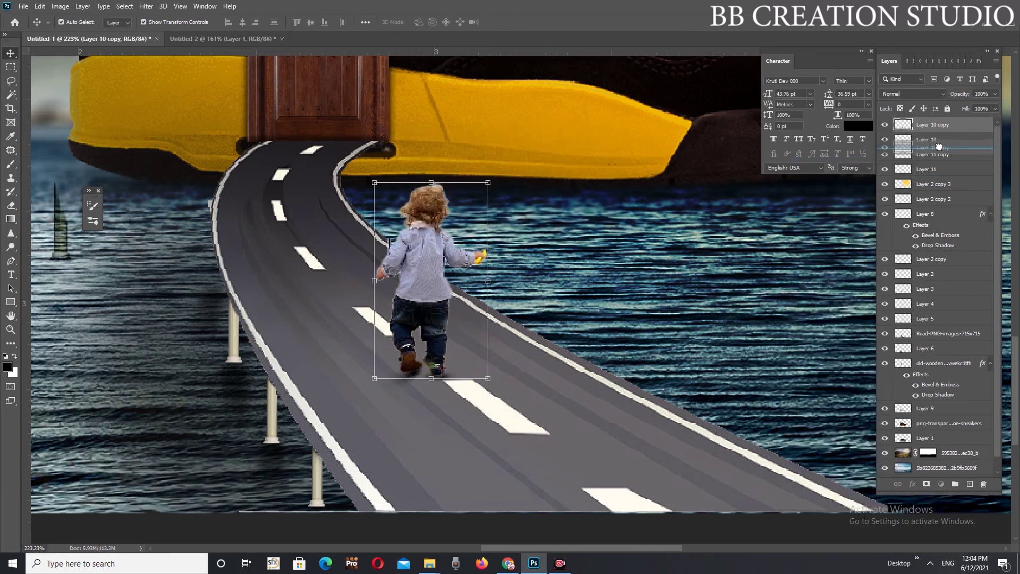
left_click_drag(935, 145, 898, 164)
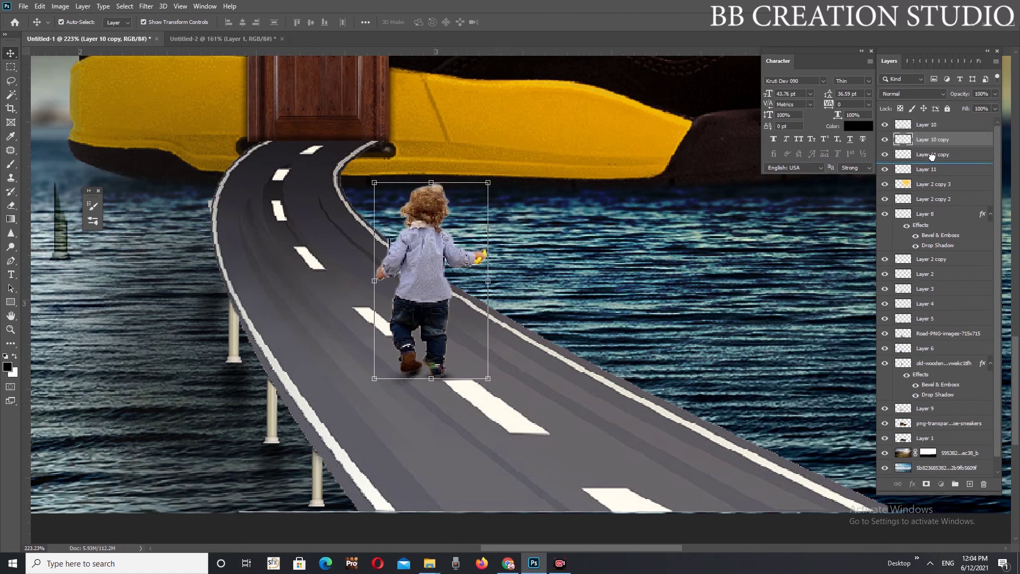
left_click(885, 154)
left_click(886, 154)
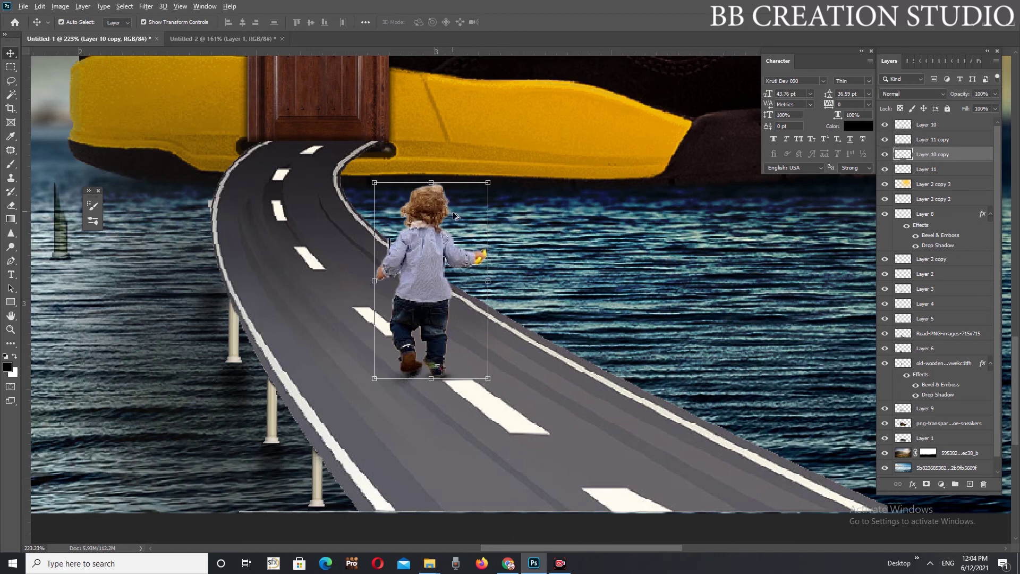
Flip the child copy upside down and nudge it up to meet the feet
scroll(447, 203, "down", 3)
left_click_drag(440, 195, 440, 484)
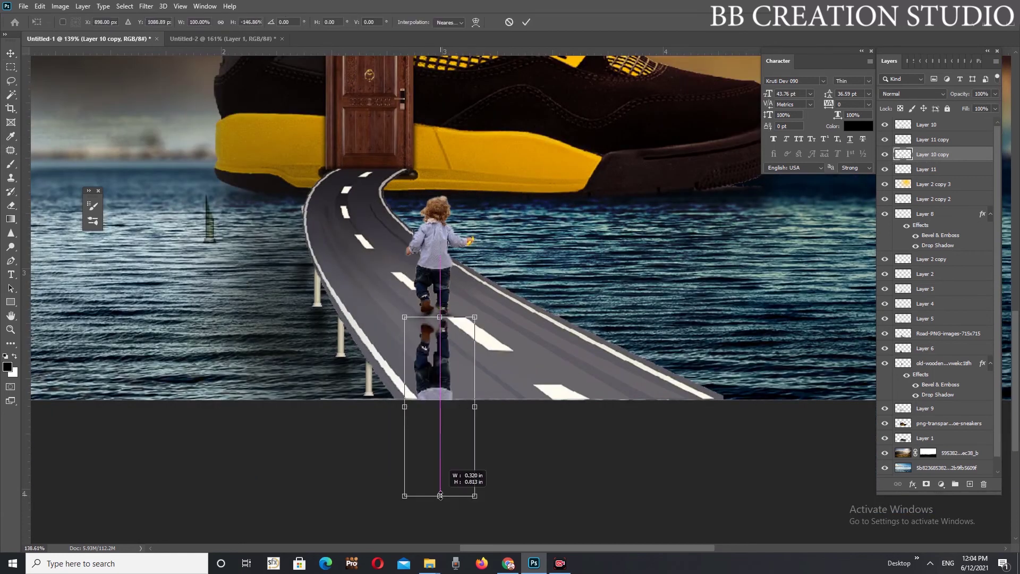
left_click_drag(430, 407, 439, 374)
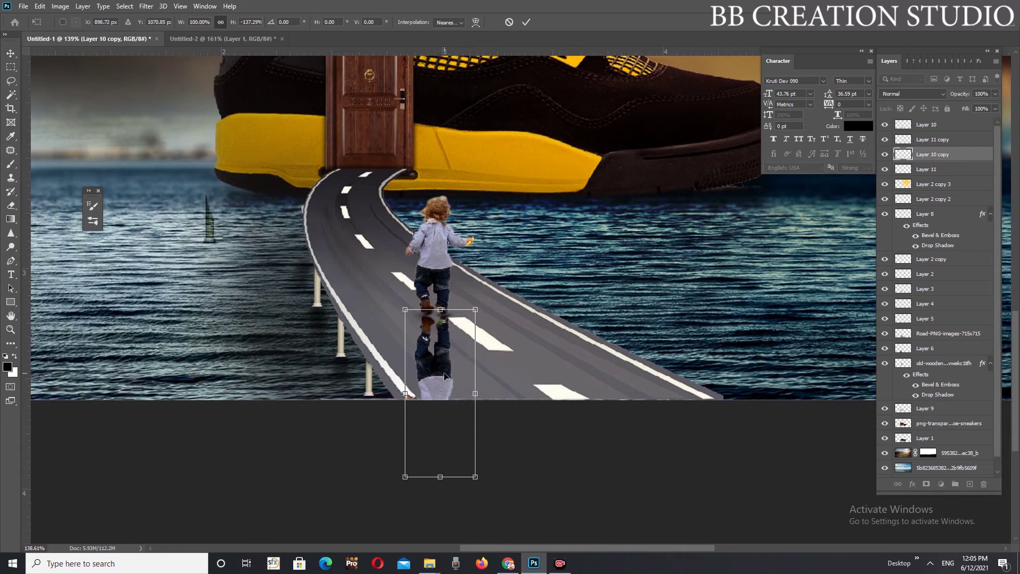
left_click(526, 22)
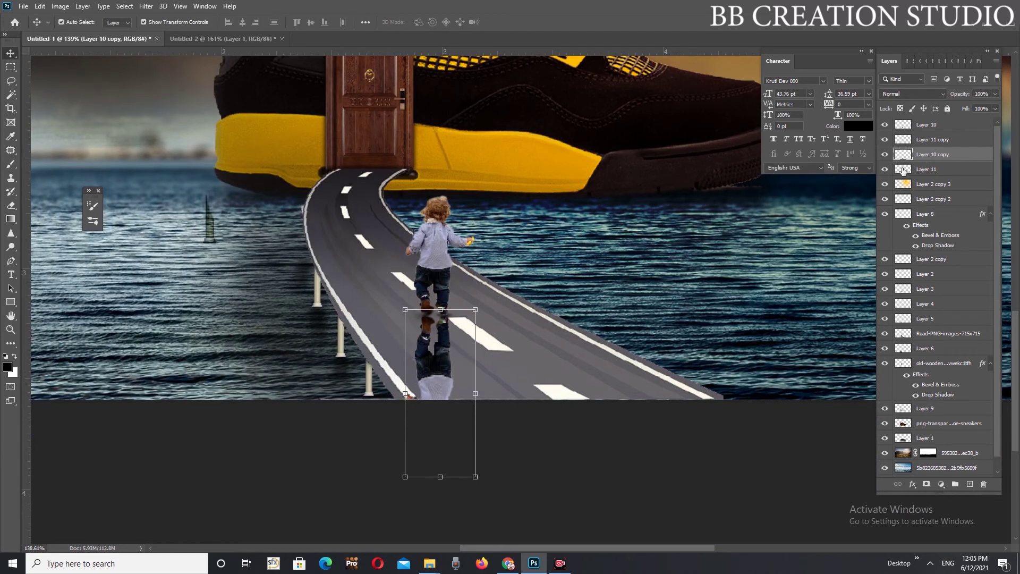
left_click(60, 6)
mouse_move(76, 33)
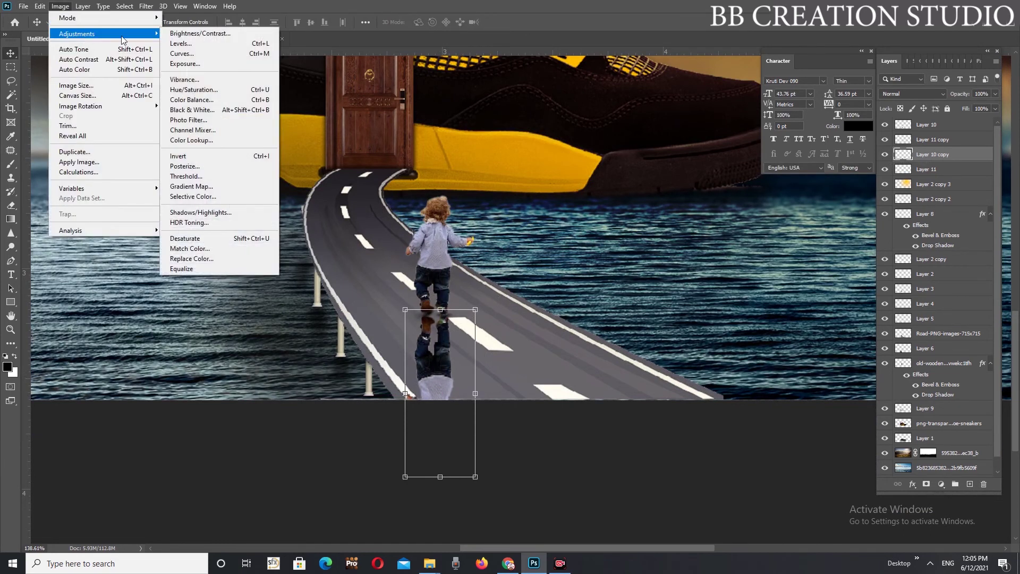
Apply Black & White to the reflection with all colour sliders dragged far left
left_click(191, 114)
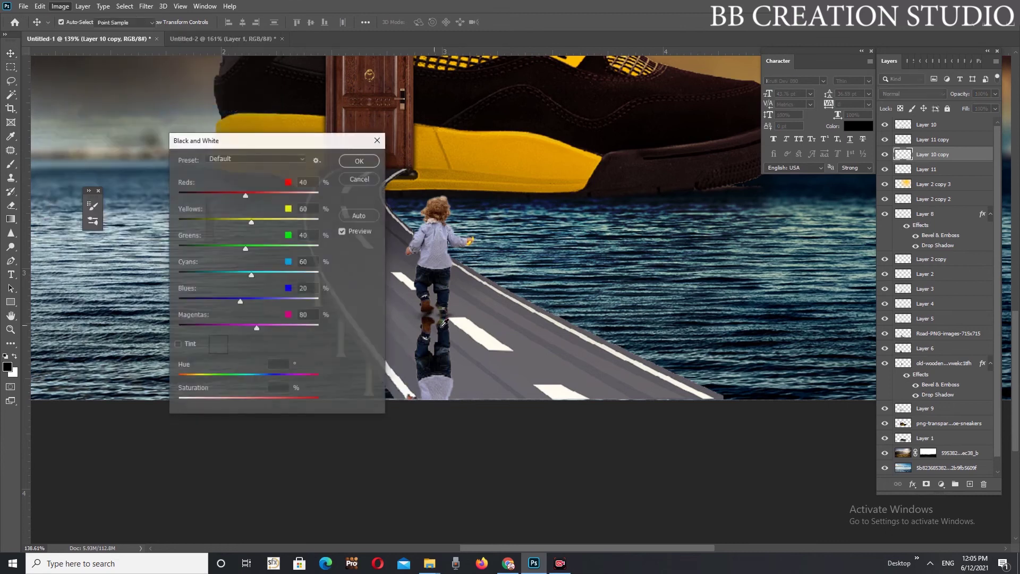
left_click_drag(245, 195, 182, 194)
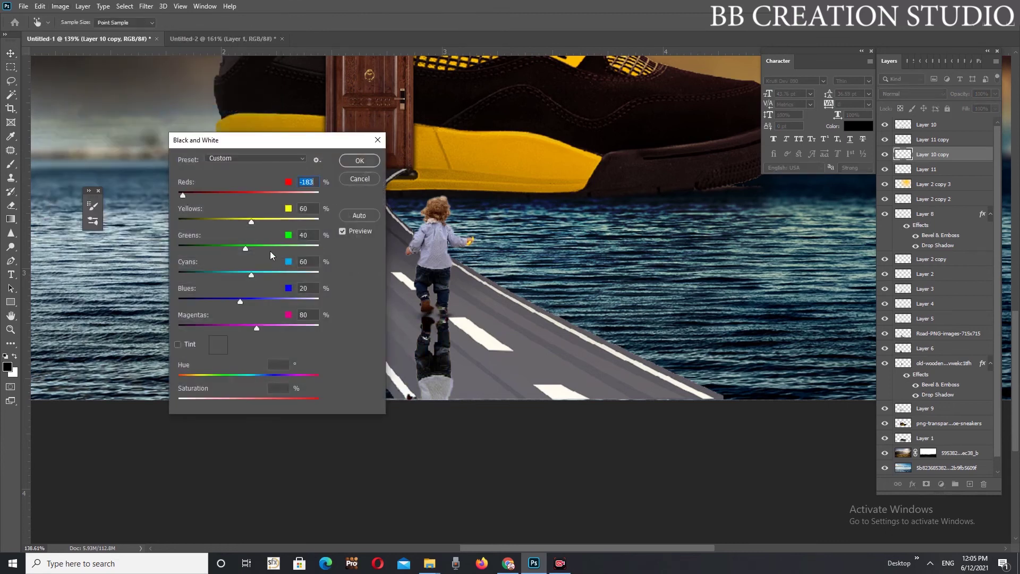
left_click_drag(251, 222, 168, 218)
left_click_drag(245, 248, 159, 248)
left_click_drag(252, 273, 157, 271)
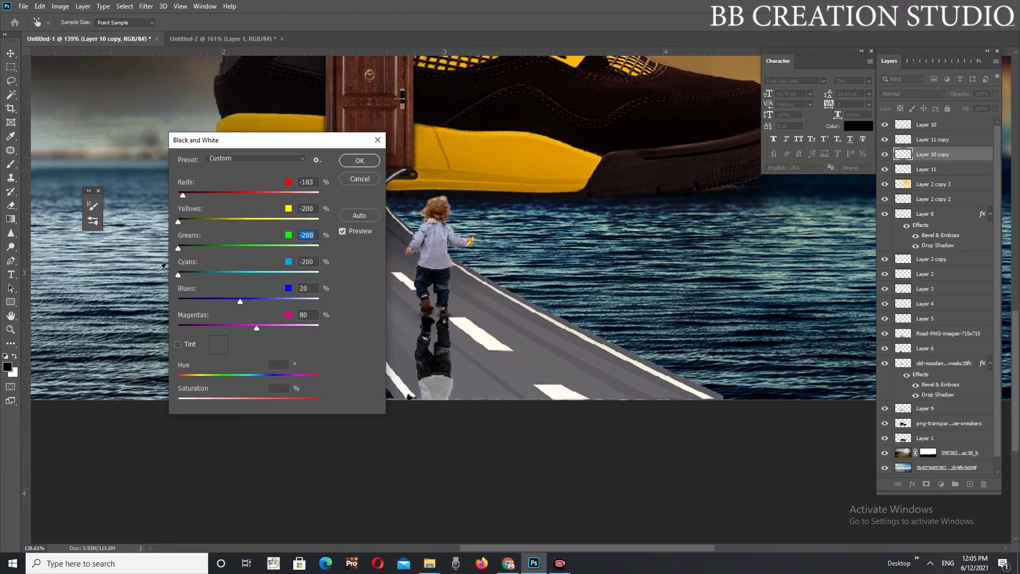
left_click_drag(239, 302, 175, 310)
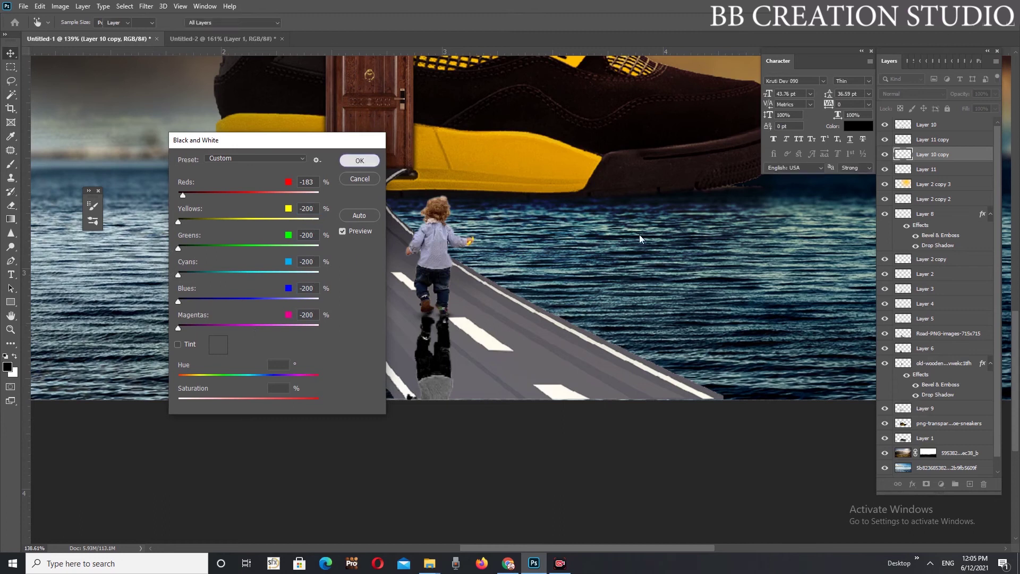
left_click(359, 160)
Erase the reflection's lower part and lower its opacity to 57%
key("e")
left_click_drag(398, 446, 406, 447)
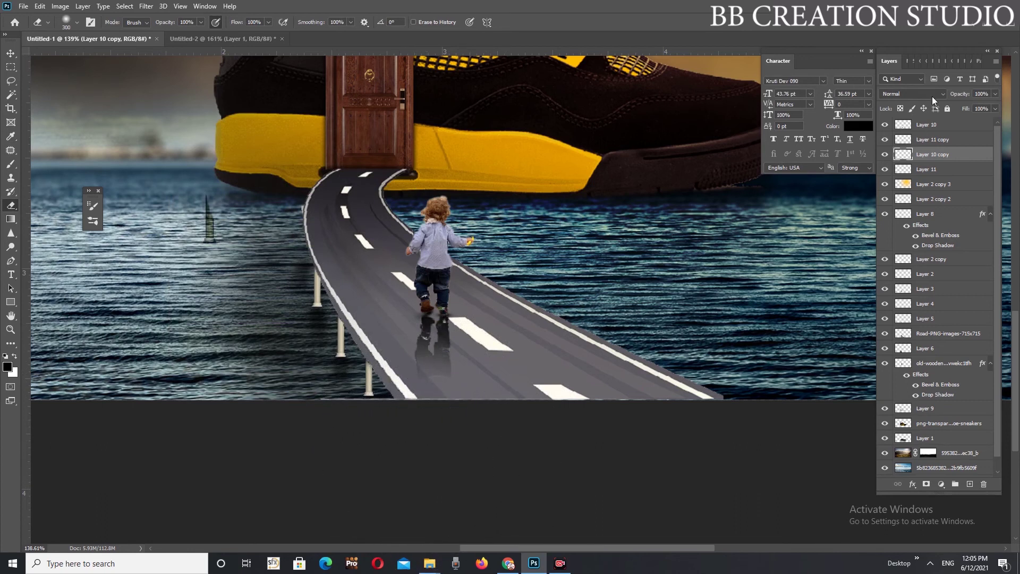
left_click_drag(959, 95, 940, 102)
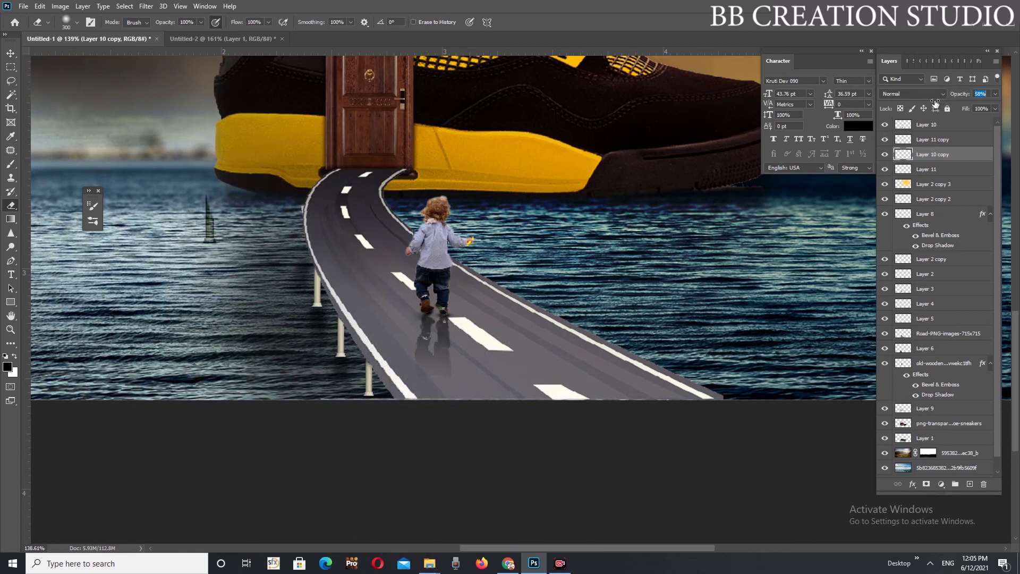
left_click(10, 54)
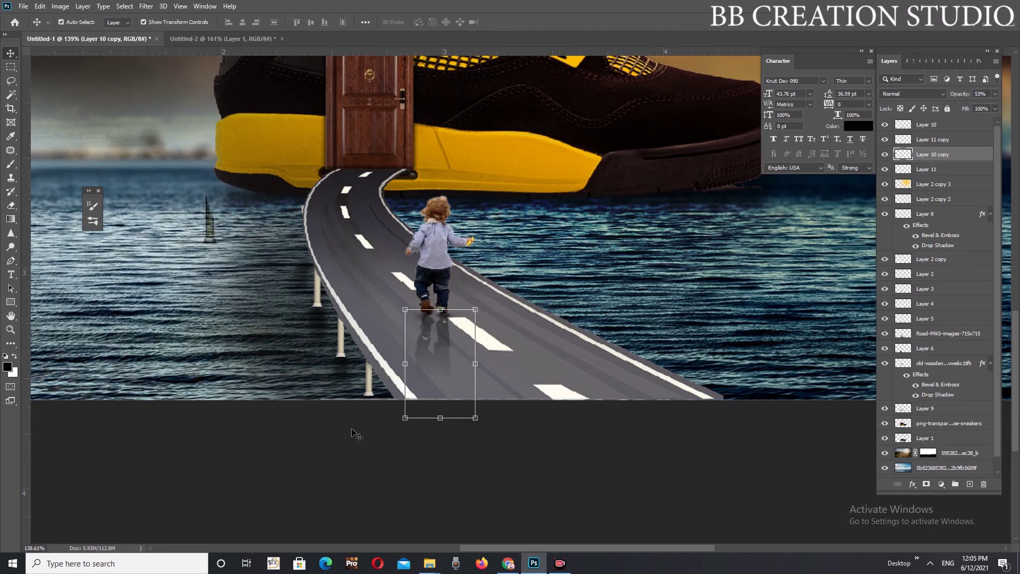
left_click(357, 434)
key("ctrl+0")
Select the child's layer and load its pixel outline as a selection
scroll(578, 423, "down", 3)
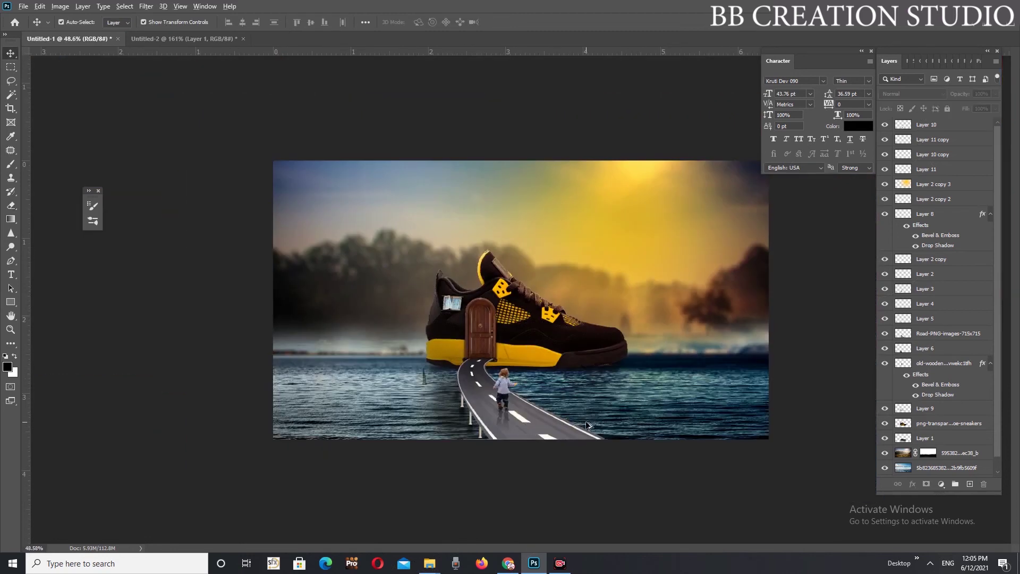
scroll(591, 419, "down", 1)
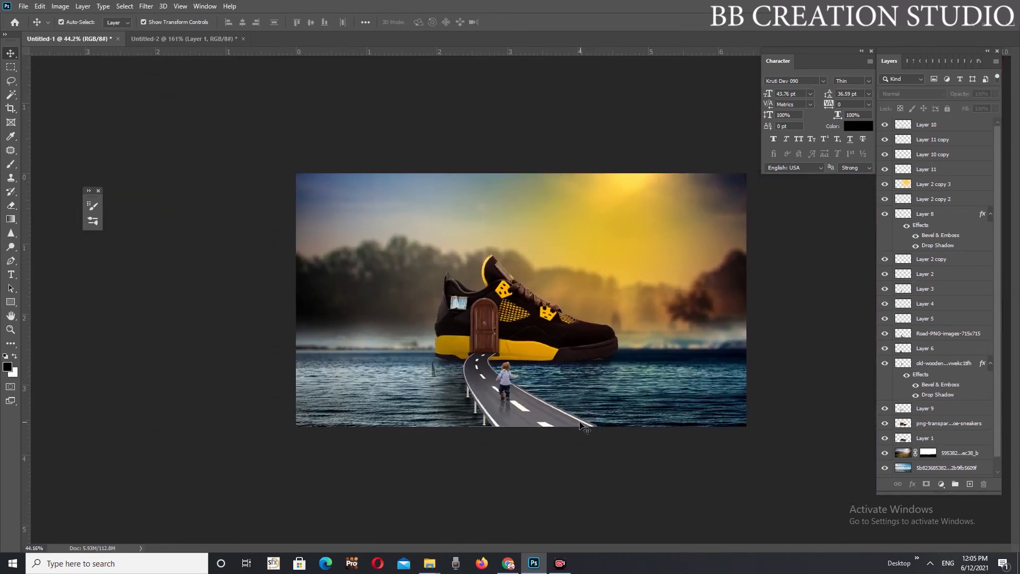
scroll(532, 309, "up", 1)
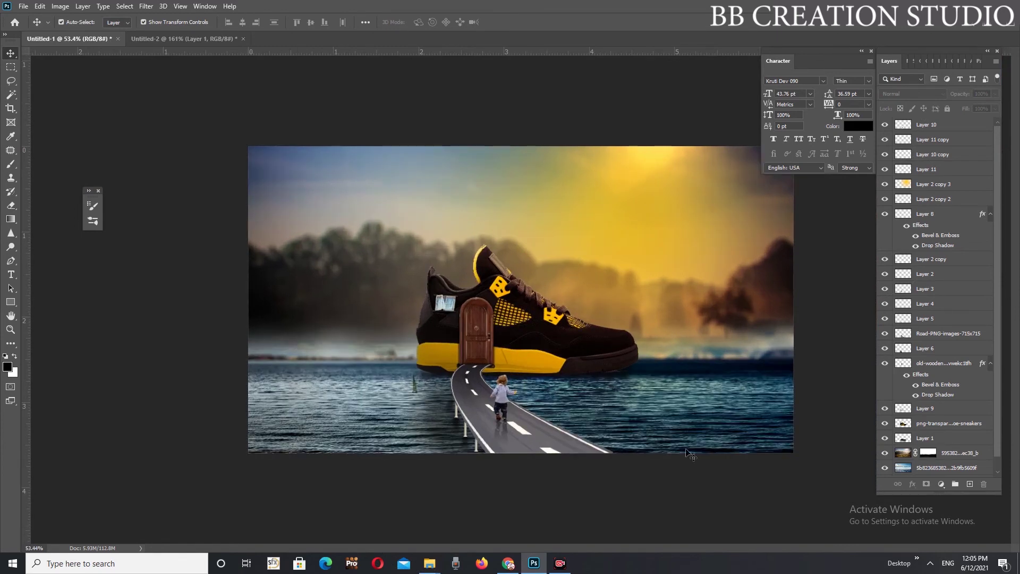
left_click(508, 393)
scroll(513, 399, "up", 3)
scroll(574, 436, "up", 1)
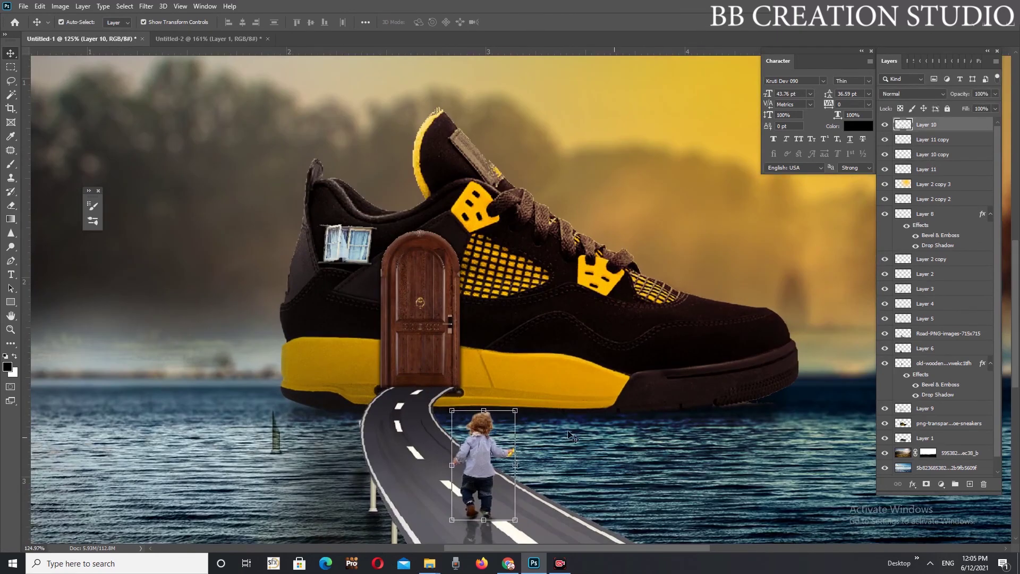
scroll(574, 436, "up", 1)
scroll(691, 441, "up", 1)
scroll(712, 417, "up", 1)
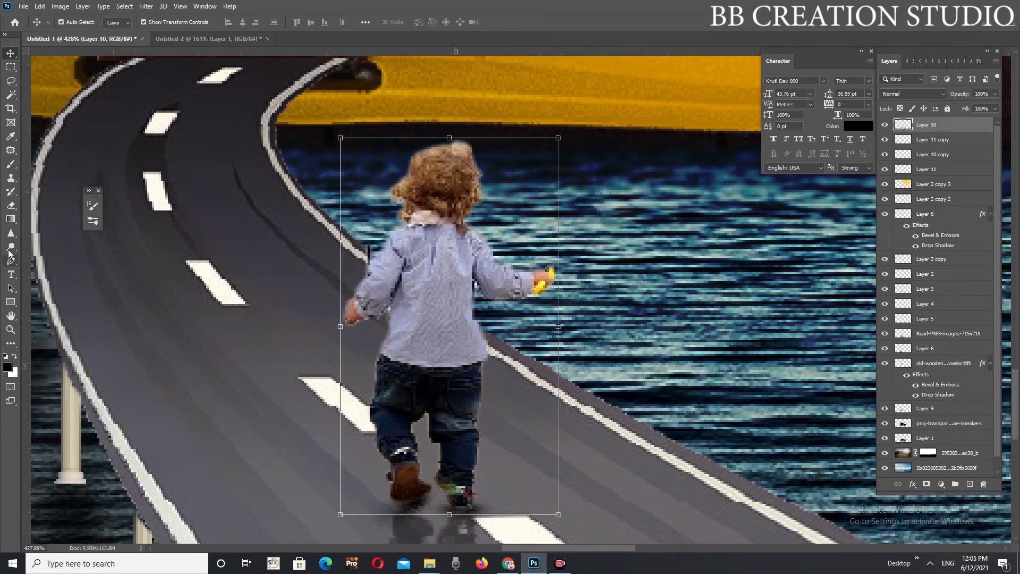
left_click(903, 125, "ctrl")
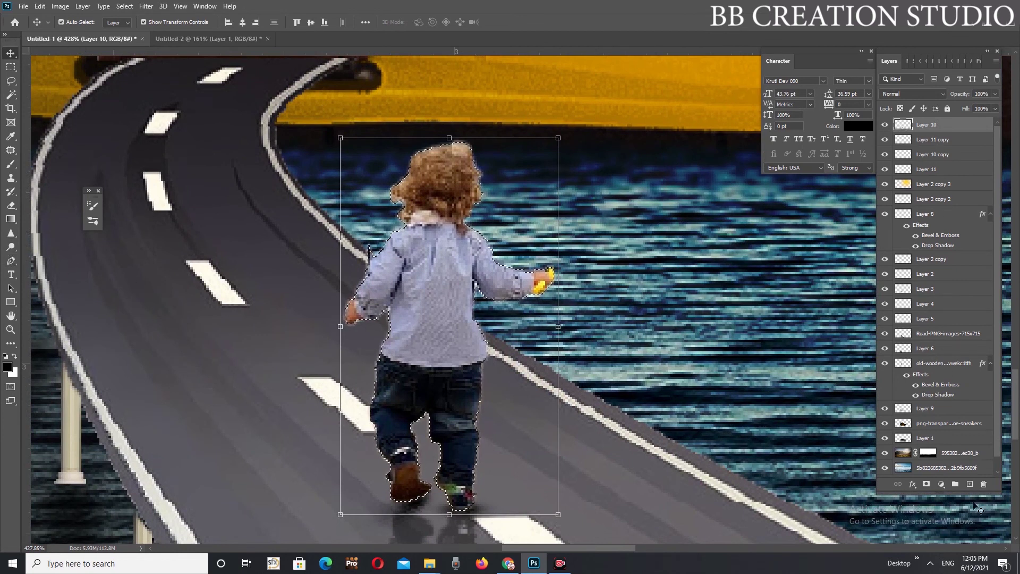
On new Layer 12, paint soft black shading over the child's shirt and jeans
left_click(969, 484)
key("b")
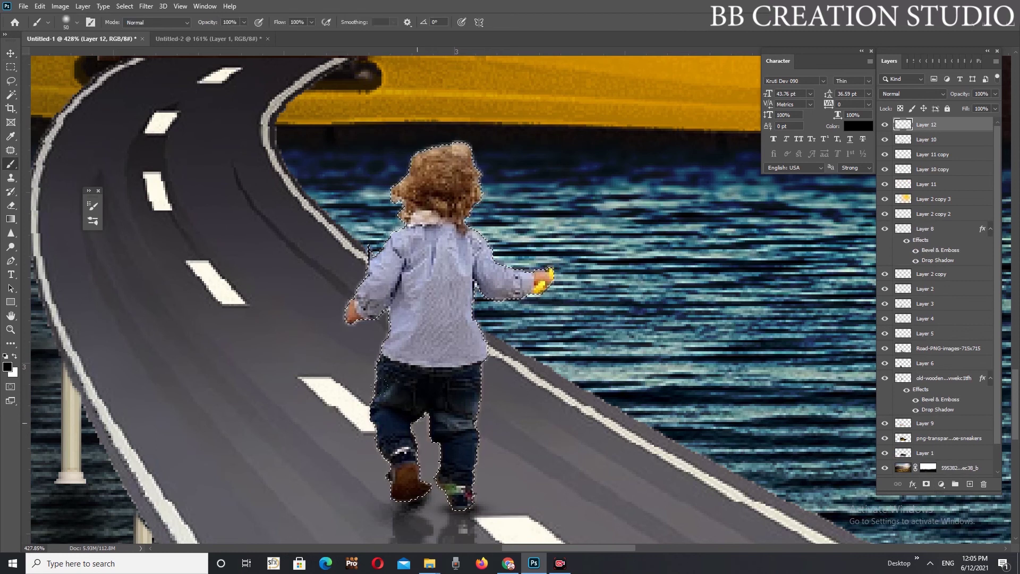
key("bracketright")
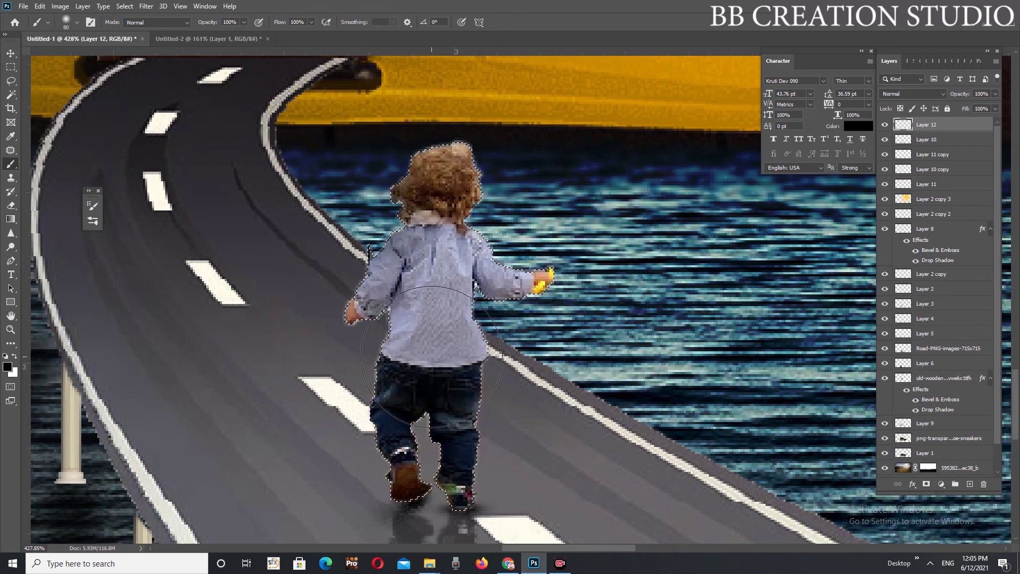
left_click_drag(387, 335, 468, 340)
mouse_move(373, 405)
left_mouse_down()
mouse_move(393, 483)
mouse_move(420, 478)
left_mouse_up()
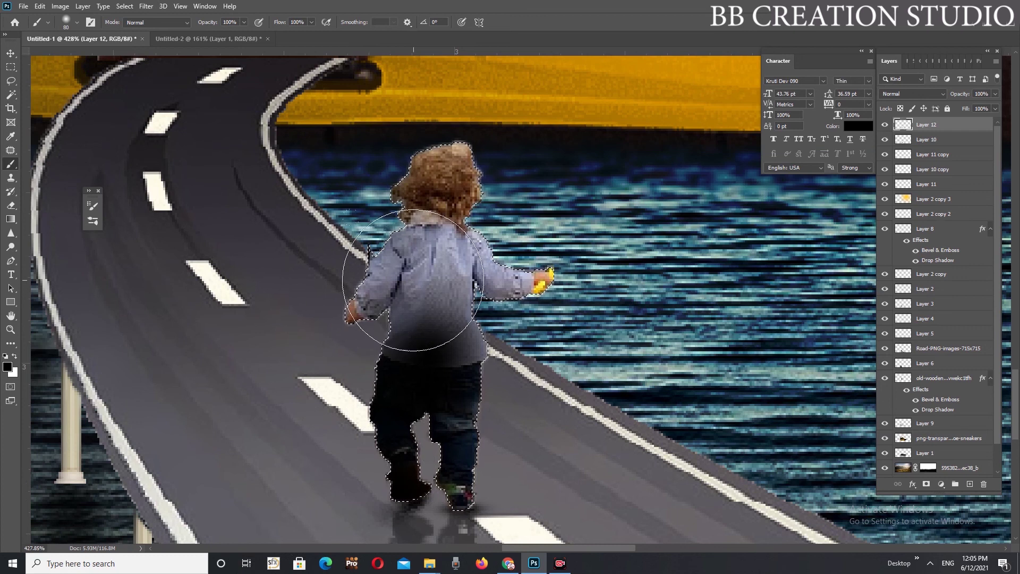
left_click_drag(376, 287, 421, 319)
Lower the shading layer's opacity to 40%
left_click_drag(962, 95, 929, 100)
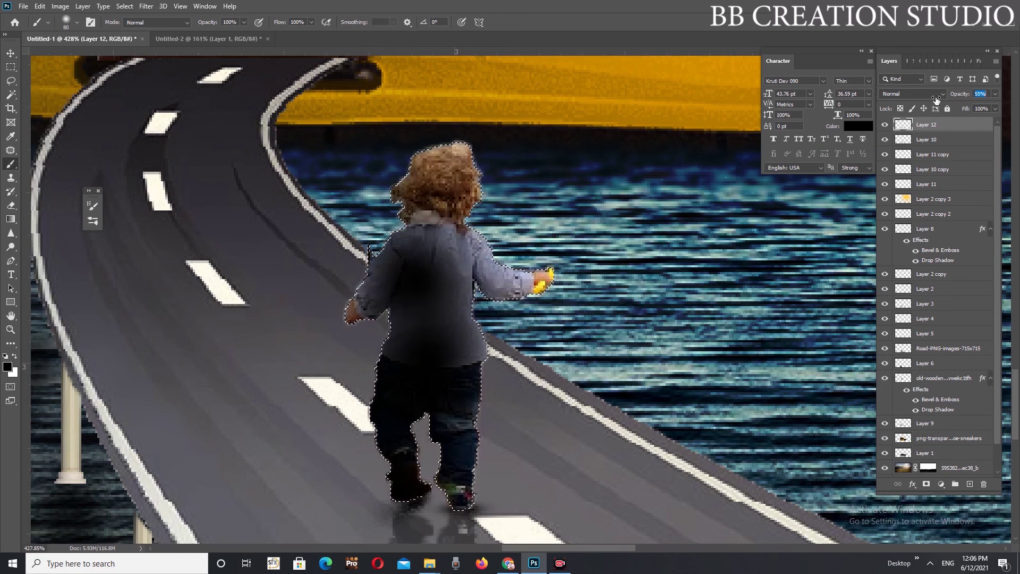
left_click_drag(929, 100, 927, 100)
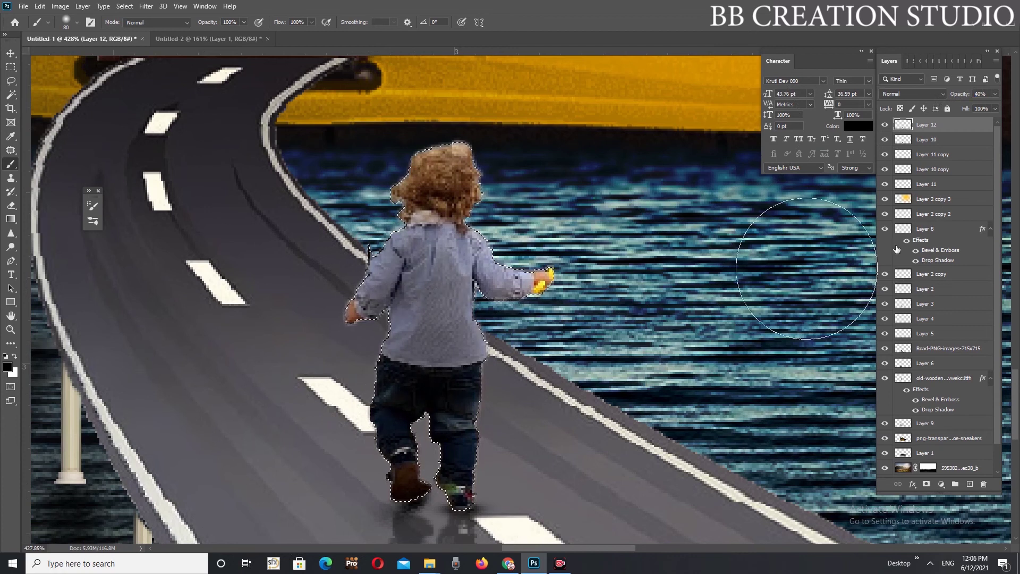
left_click(935, 140)
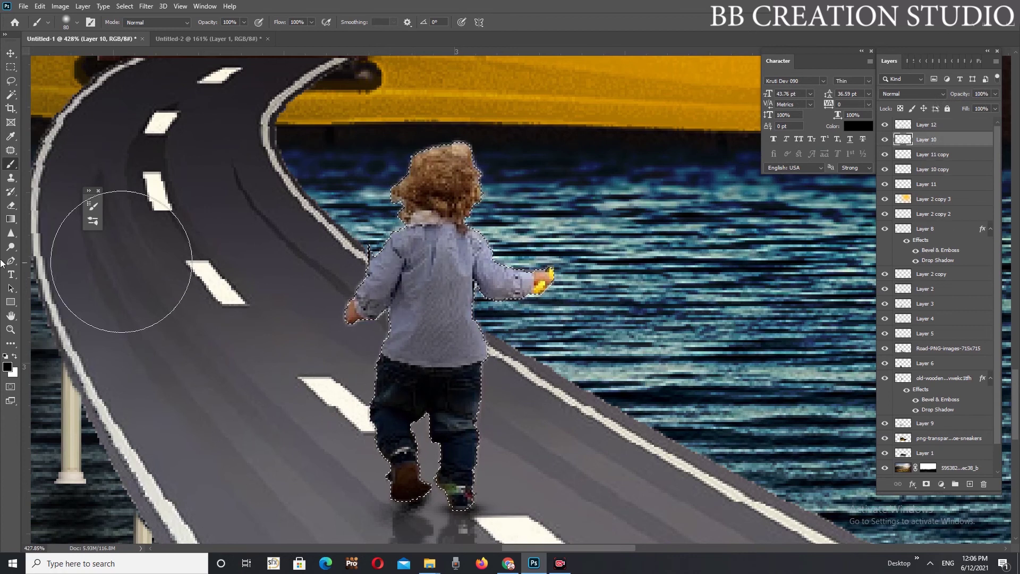
Darken the child's curly hair with a small Burn brush
left_click(10, 248)
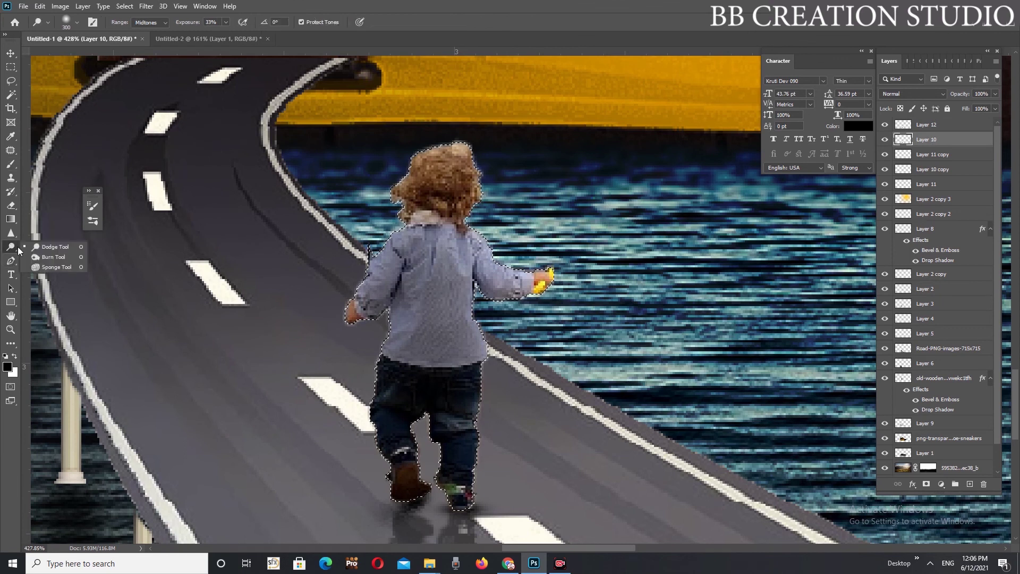
left_click(48, 257)
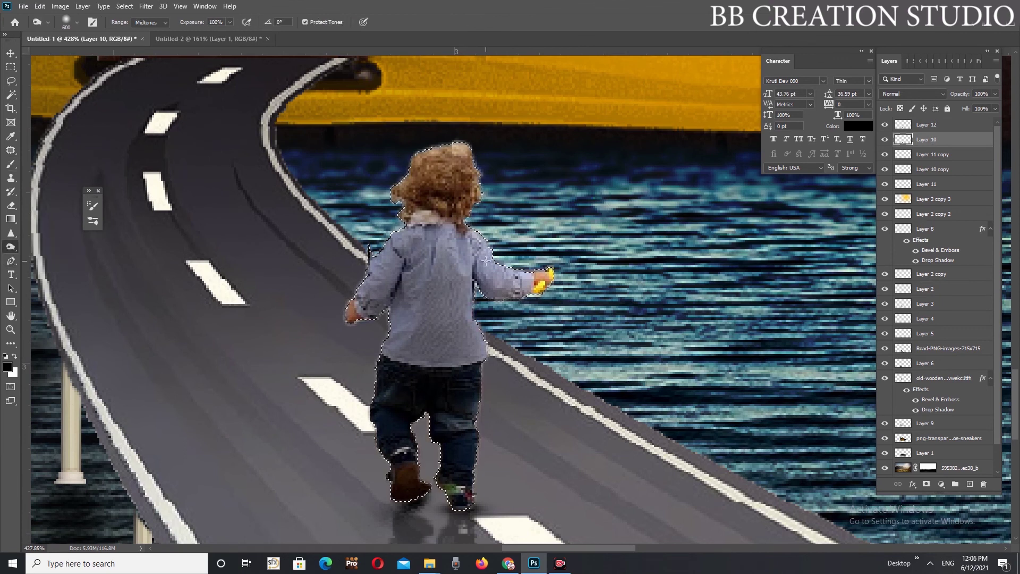
key("bracketleft")
key("bracketleft")
key("bracketleft")
key("bracketleft")
key("bracketleft")
key("bracketleft")
left_click_drag(448, 159, 447, 116)
key("space")
Dodge the child's shirt and jeans lighter, load the boy's outline, and bring up the foreground colour picker
right_click(8, 246)
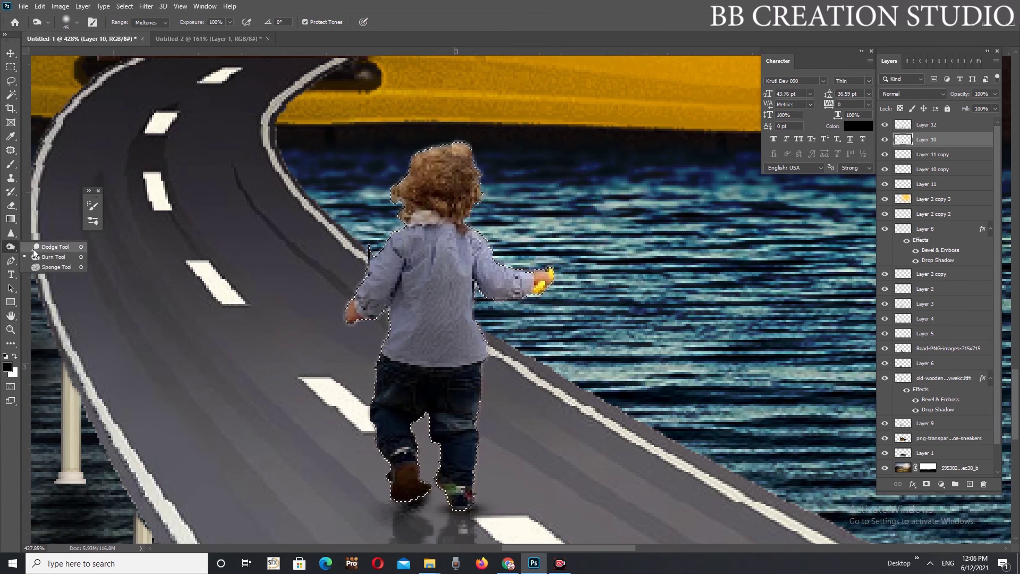
left_click(43, 245)
key("bracketleft")
key("bracketleft")
key("bracketleft")
key("bracketleft")
key("bracketleft")
key("bracketleft")
key("bracketleft")
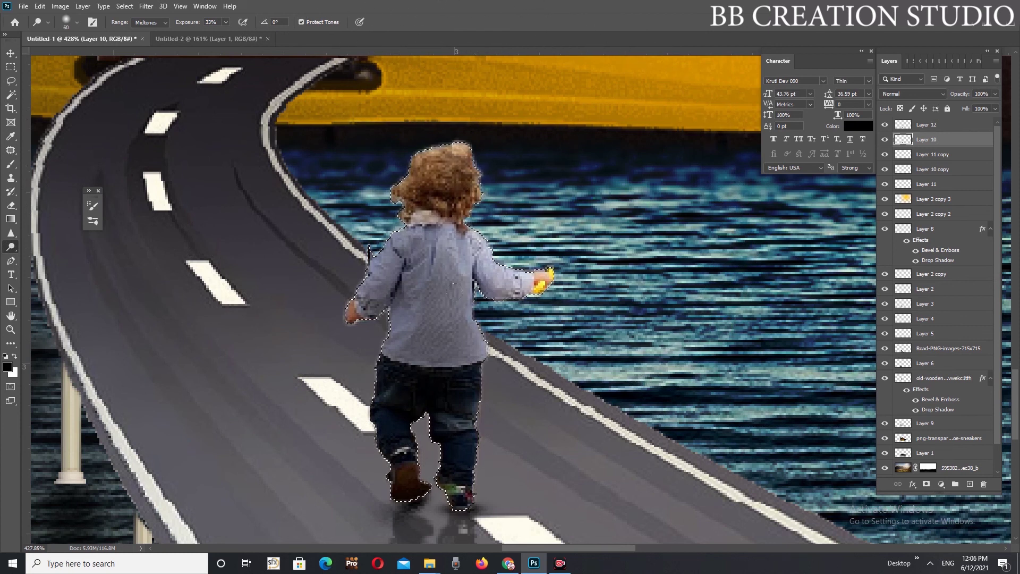
left_click_drag(449, 366, 451, 346)
left_click_drag(904, 140, 907, 126)
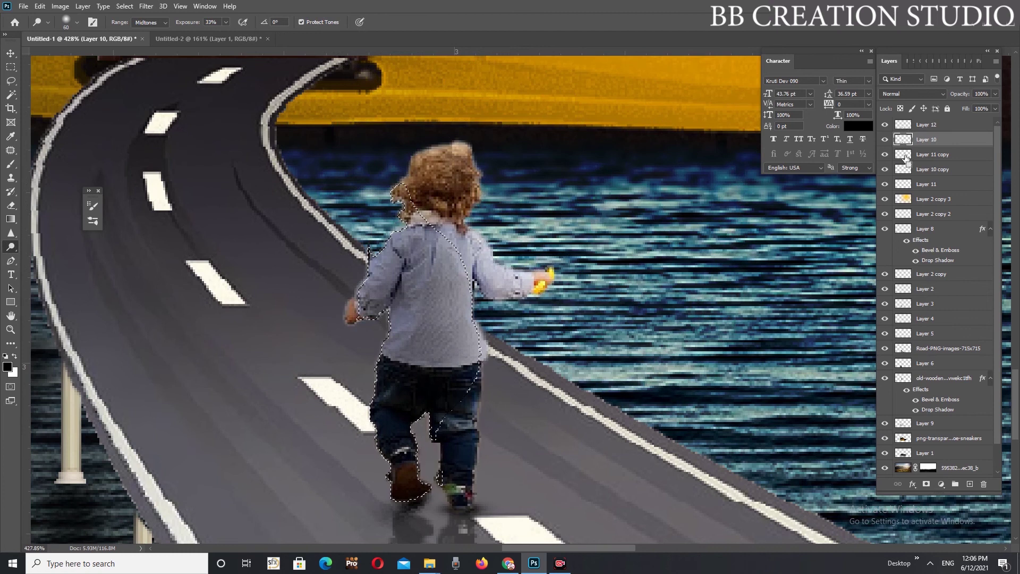
left_click(907, 141, "ctrl")
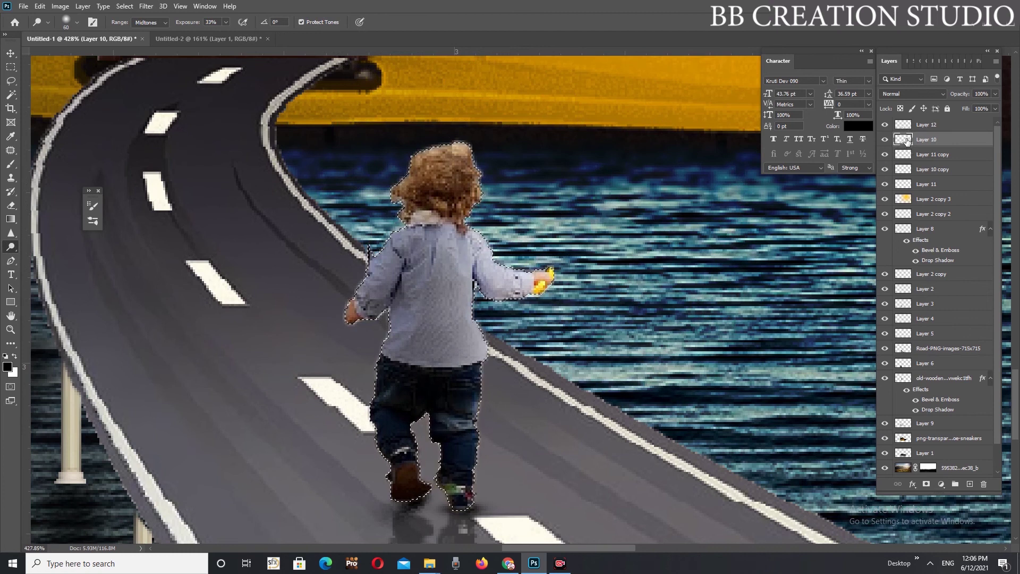
left_click(7, 367)
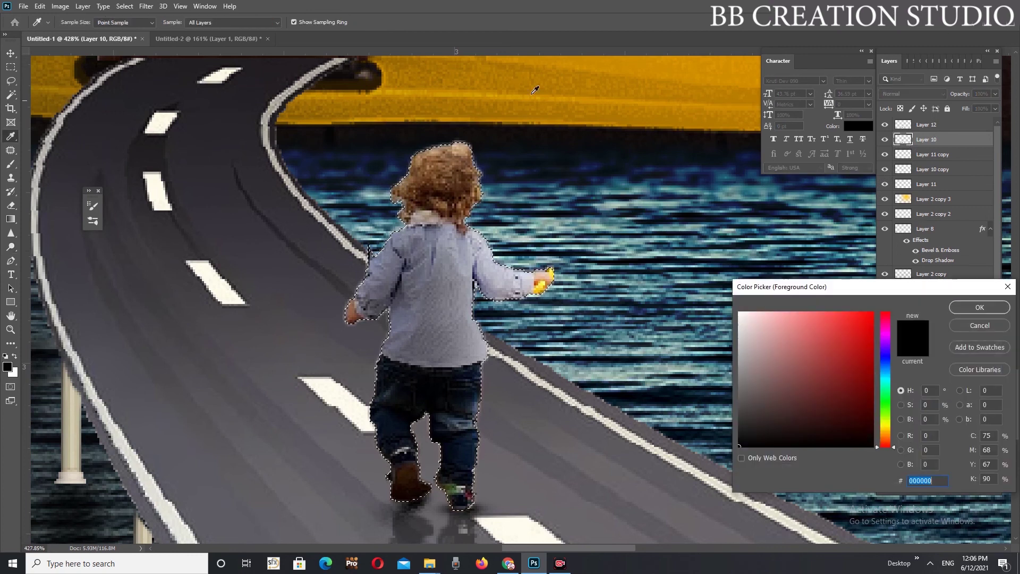
Sample the sky's warm orange as foreground colour and add a new empty layer above the boy
left_click(709, 64)
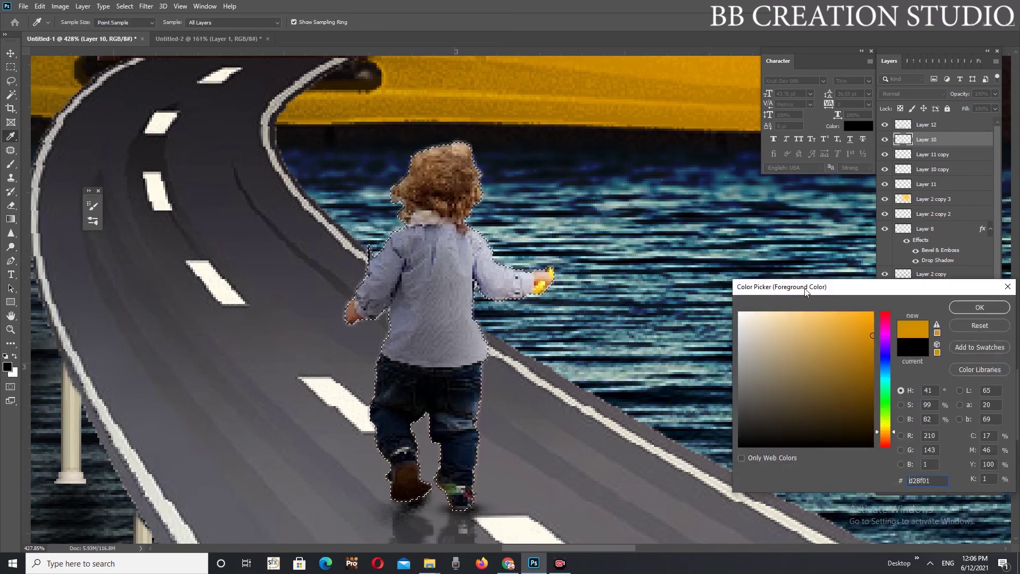
left_click(979, 307)
key("o")
left_click(971, 484)
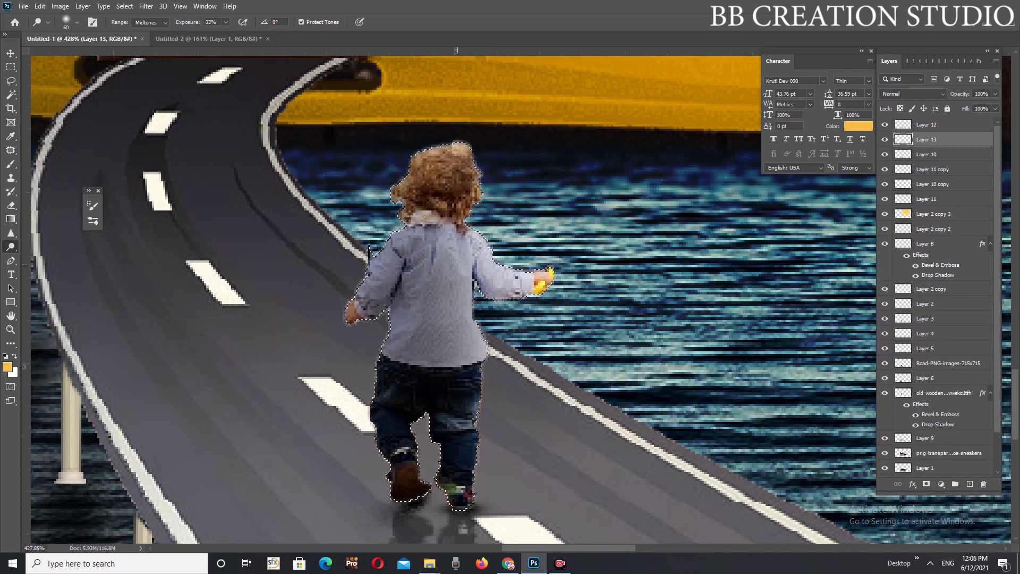
key("bracketright")
key("bracketright")
key("bracketright")
key("bracketright")
key("bracketright")
key("bracketright")
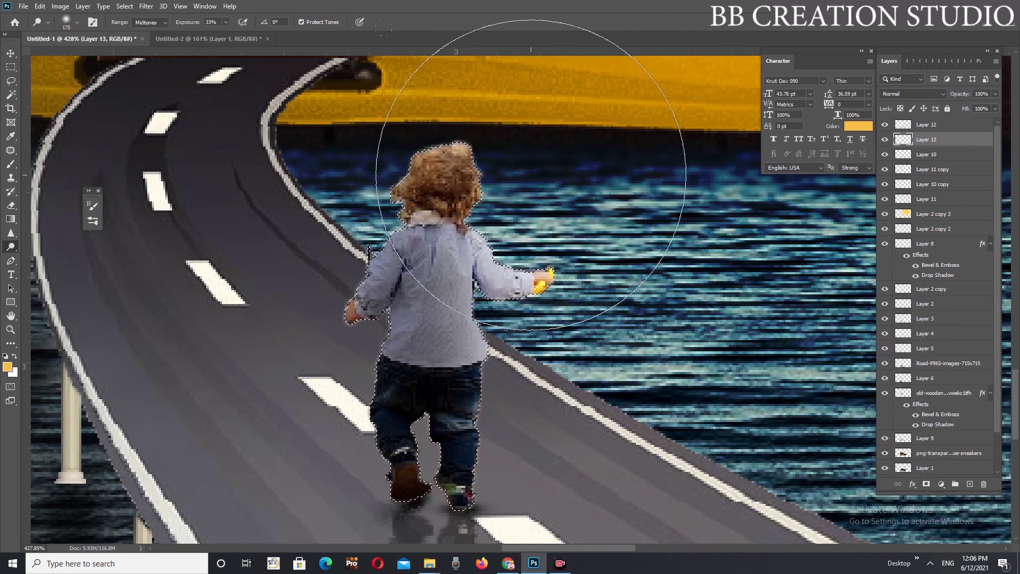
key("b")
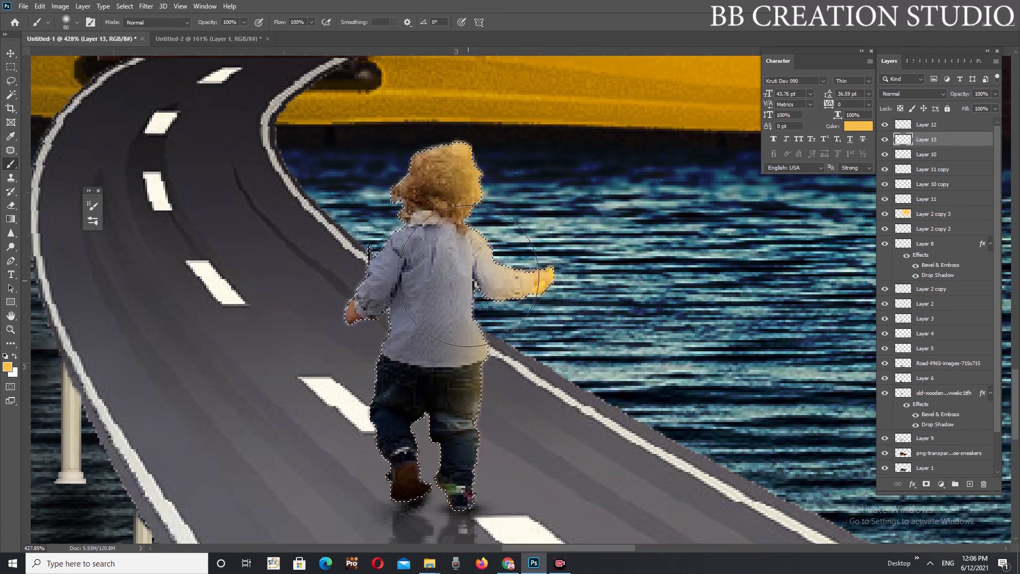
Paint a faint orange wash at low brush opacity (up to 15%) over the boy's shirt and jeans
left_click_drag(199, 28, 154, 38)
left_click_drag(423, 265, 443, 268)
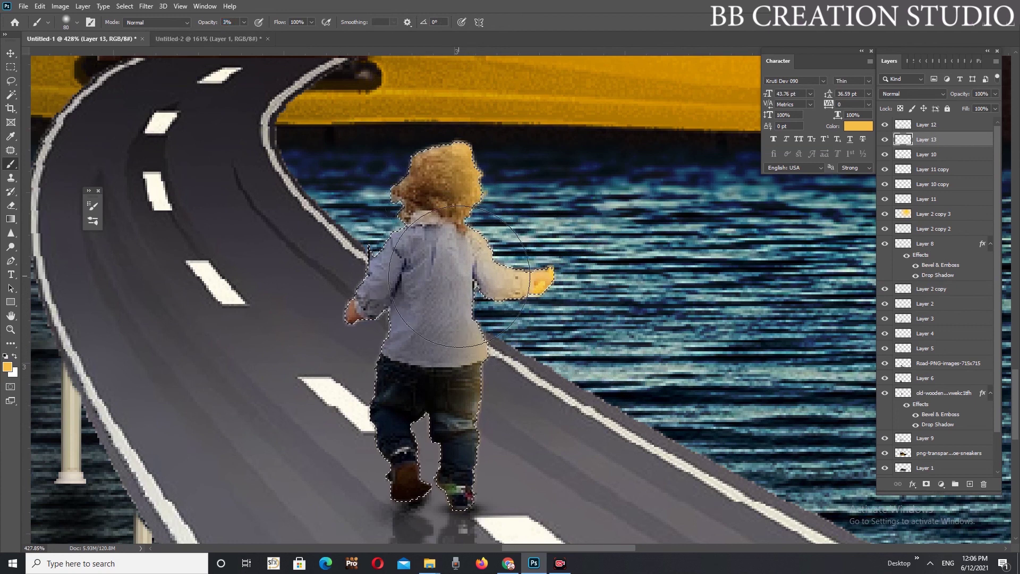
left_click_drag(208, 22, 214, 22)
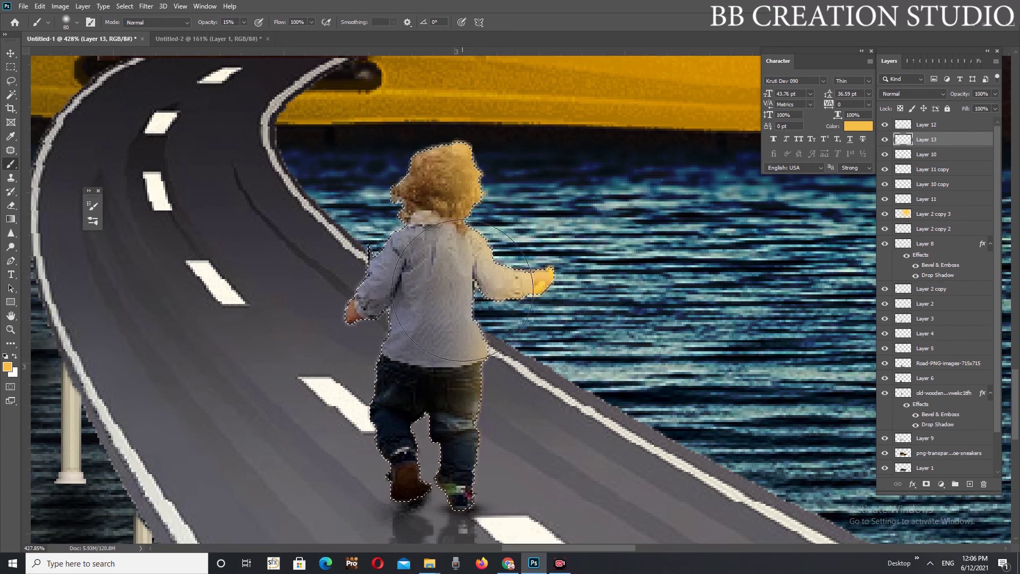
mouse_move(455, 393)
left_mouse_down()
mouse_move(432, 432)
mouse_move(467, 444)
left_mouse_up()
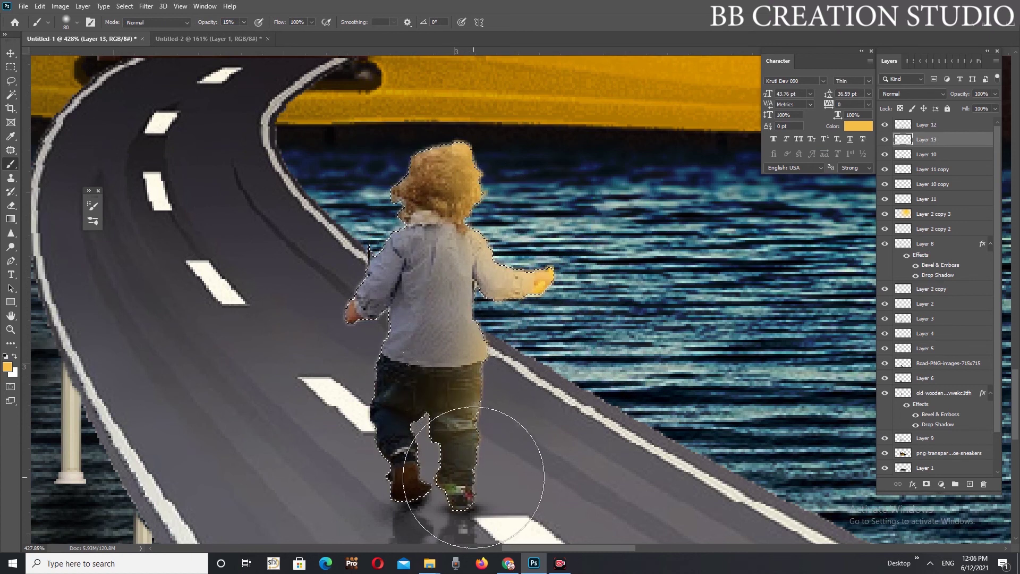
Lower the tint layer's opacity to 78%, choose a blend mode, and view the whole composition
key("v")
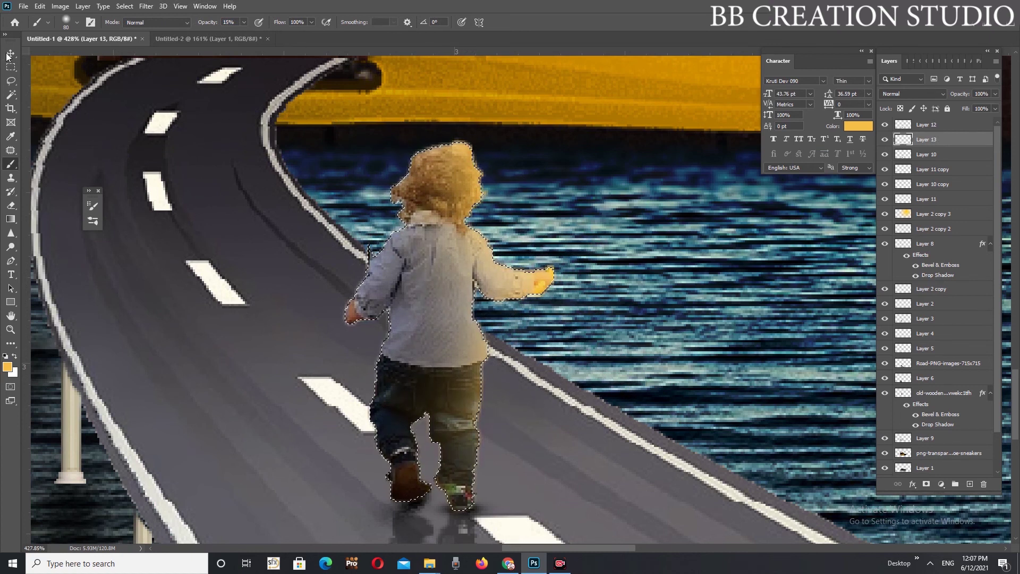
left_click_drag(959, 94, 944, 95)
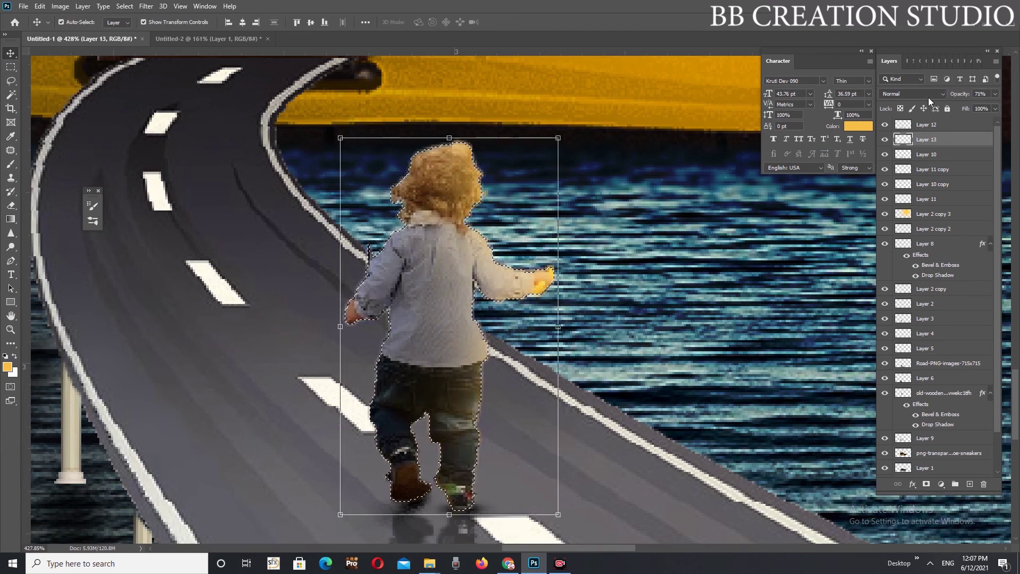
left_click(928, 96)
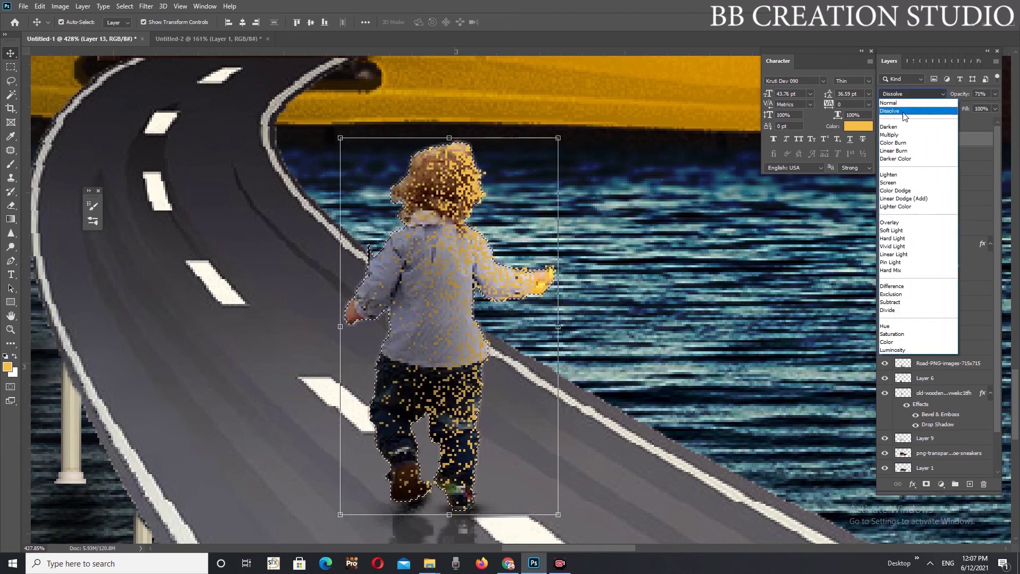
left_click(902, 175)
left_click(239, 223)
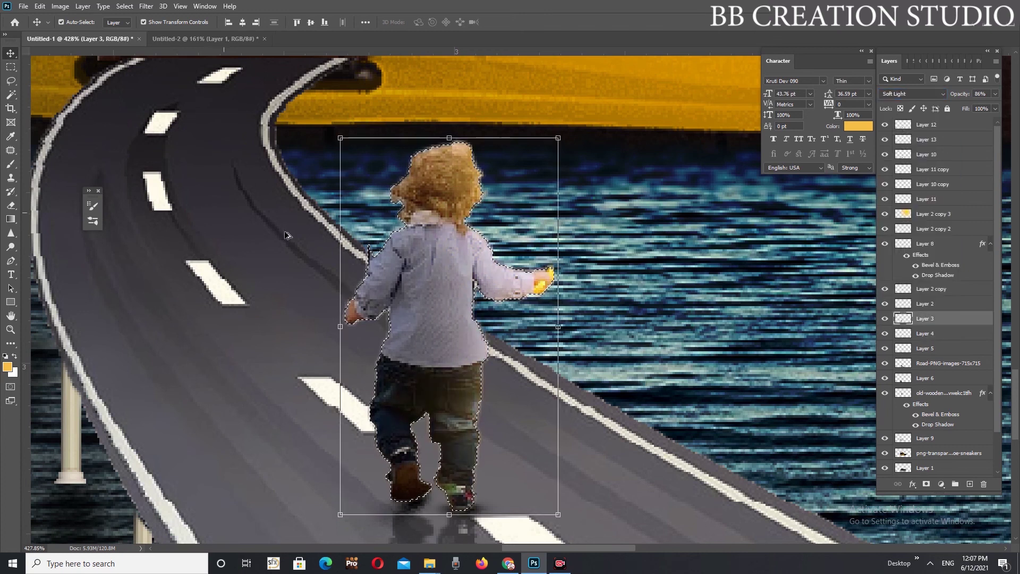
key("ctrl+0")
left_click(553, 279)
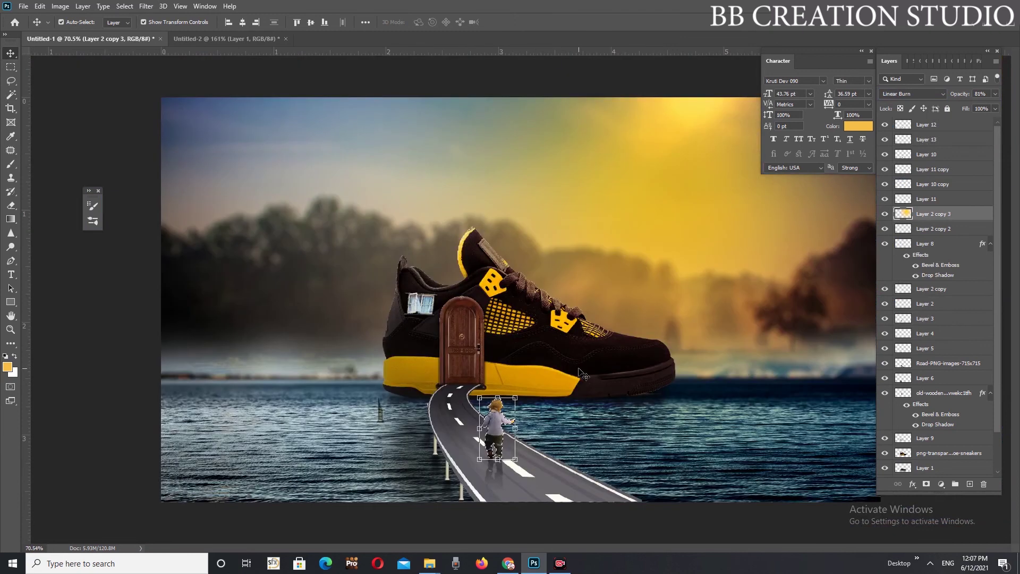
Duplicate the wooden door layer and skew the copy into a wider second door
scroll(611, 385, "down", 1)
scroll(591, 385, "down", 1)
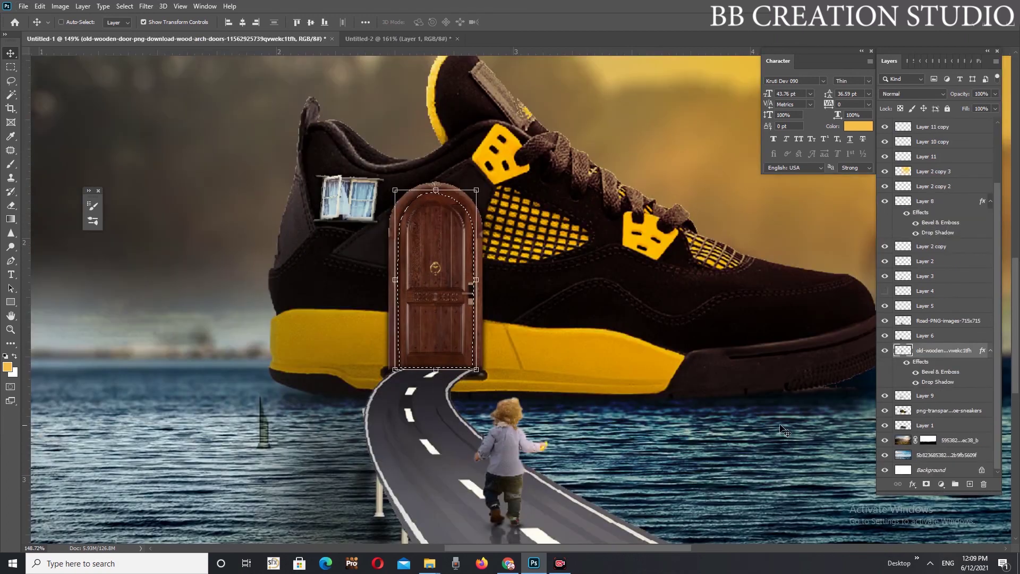
key("ctrl+j")
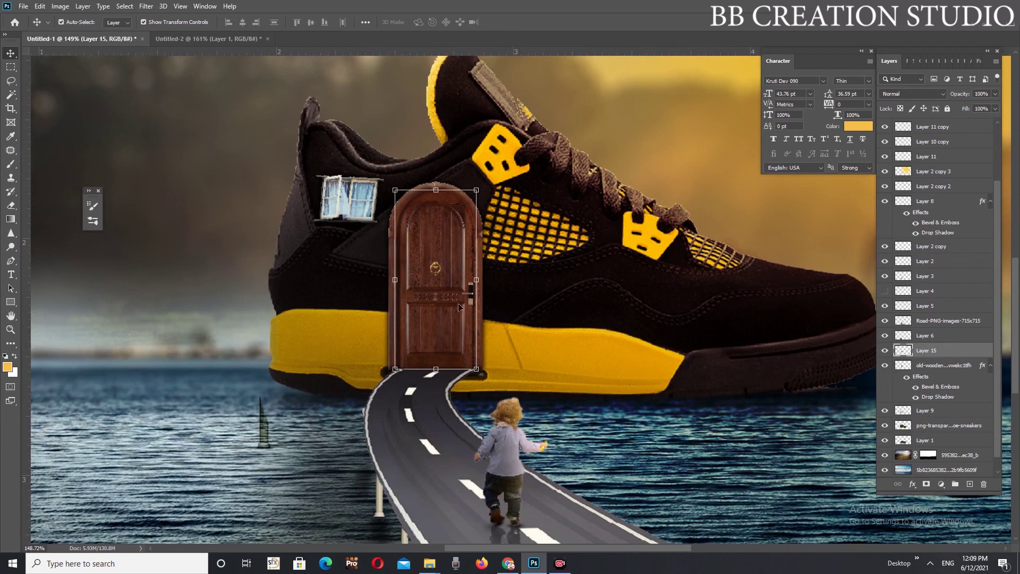
key("ctrl")
key("ctrl")
left_click_drag(477, 281, 422, 292)
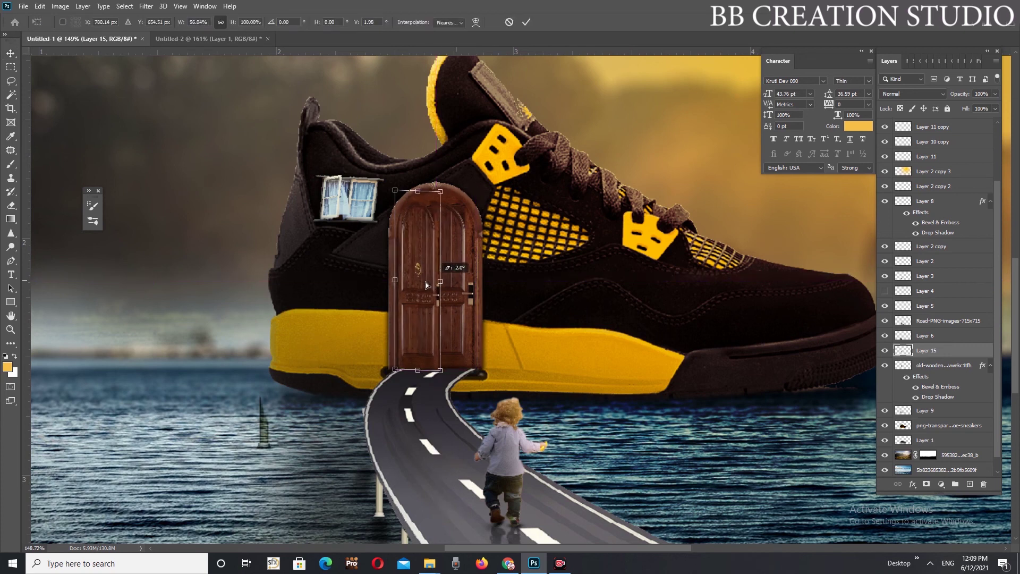
mouse_move(422, 287)
left_mouse_down()
mouse_move(438, 282)
mouse_move(341, 285)
left_mouse_up()
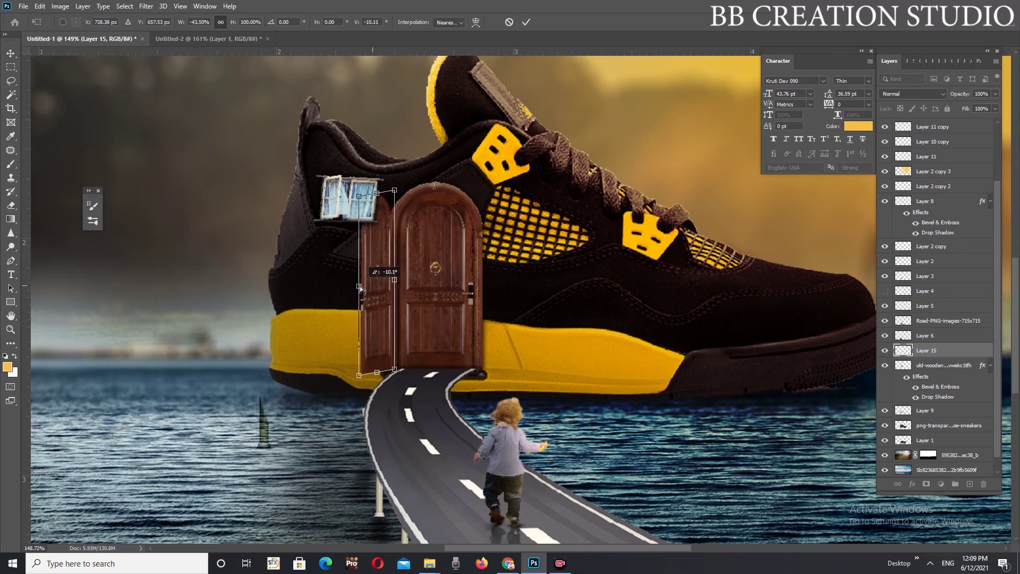
Discard the skewed door copy's transform and clear the layer selection
left_click(509, 22)
left_click(553, 324)
scroll(608, 336, "down", 5)
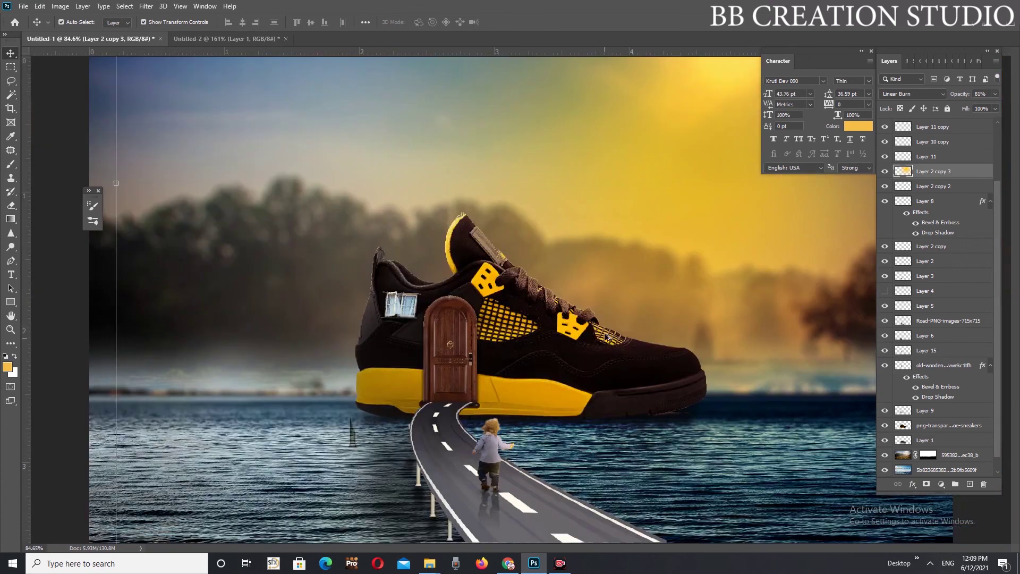
scroll(574, 343, "down", 4)
scroll(578, 339, "down", 3)
left_click(616, 476)
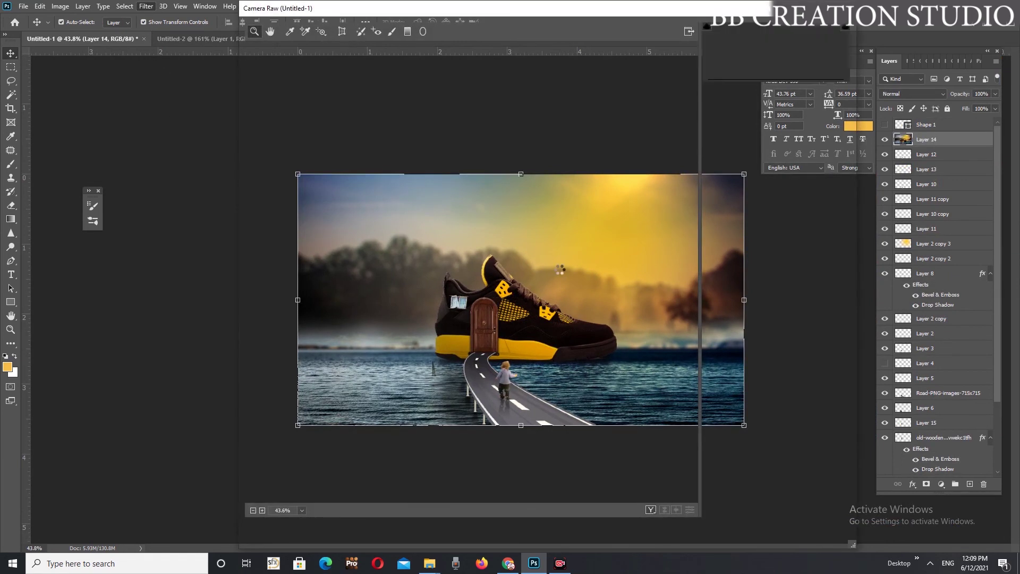
Grade the merged layer in Camera Raw: Temperature -25, Tint -18, Exposure -0.40, Shadows +21, Texture +16
left_click_drag(777, 204, 761, 203)
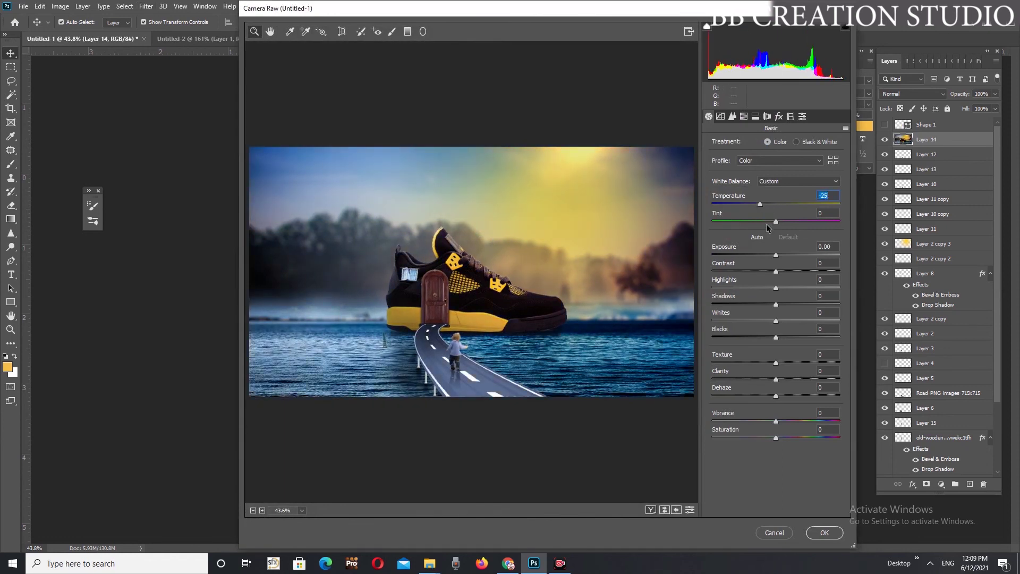
left_click_drag(776, 221, 764, 220)
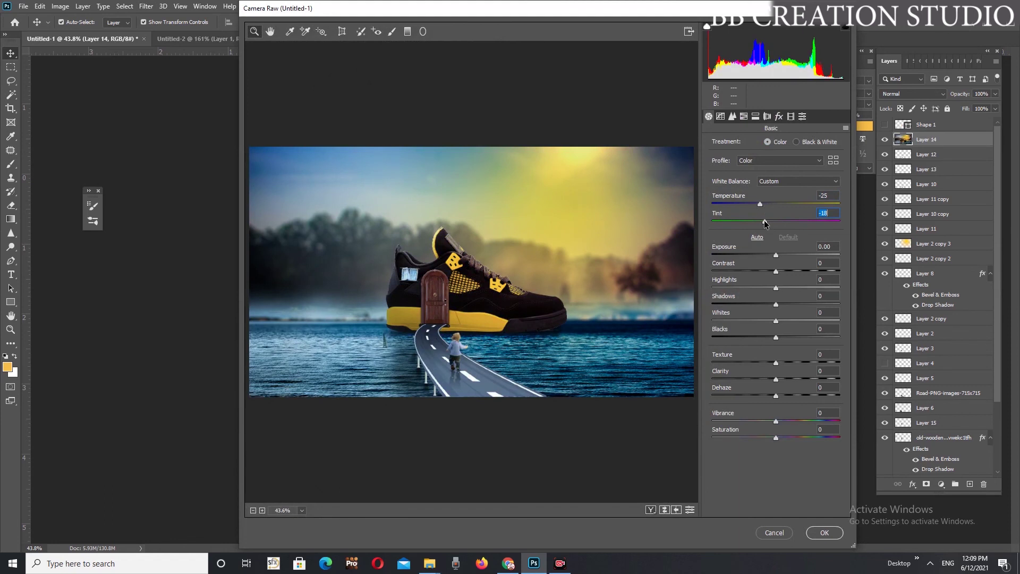
left_click_drag(775, 256, 794, 286)
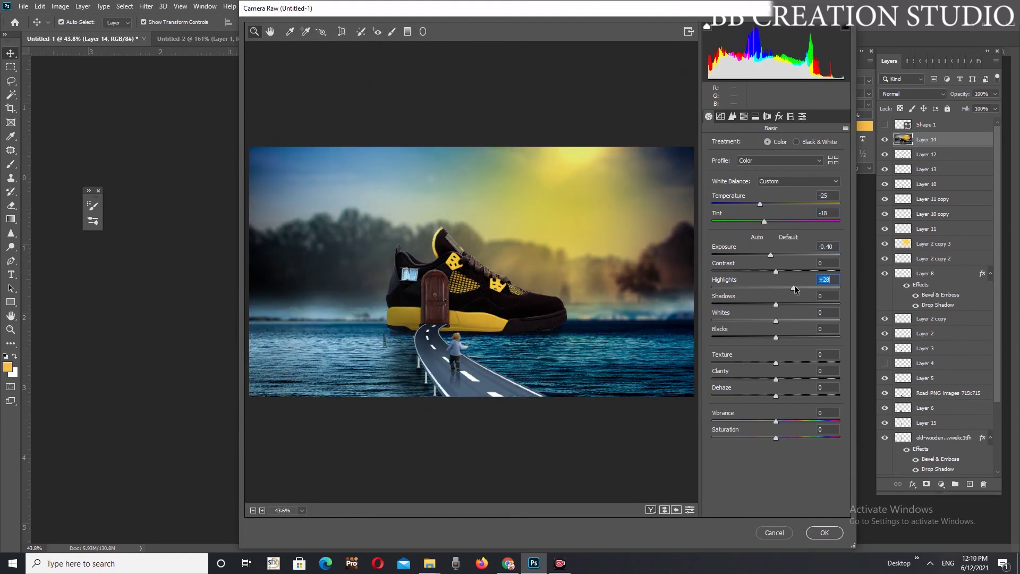
mouse_move(776, 304)
left_mouse_down()
mouse_move(789, 305)
mouse_move(765, 321)
mouse_move(784, 338)
left_mouse_up()
left_click(787, 362)
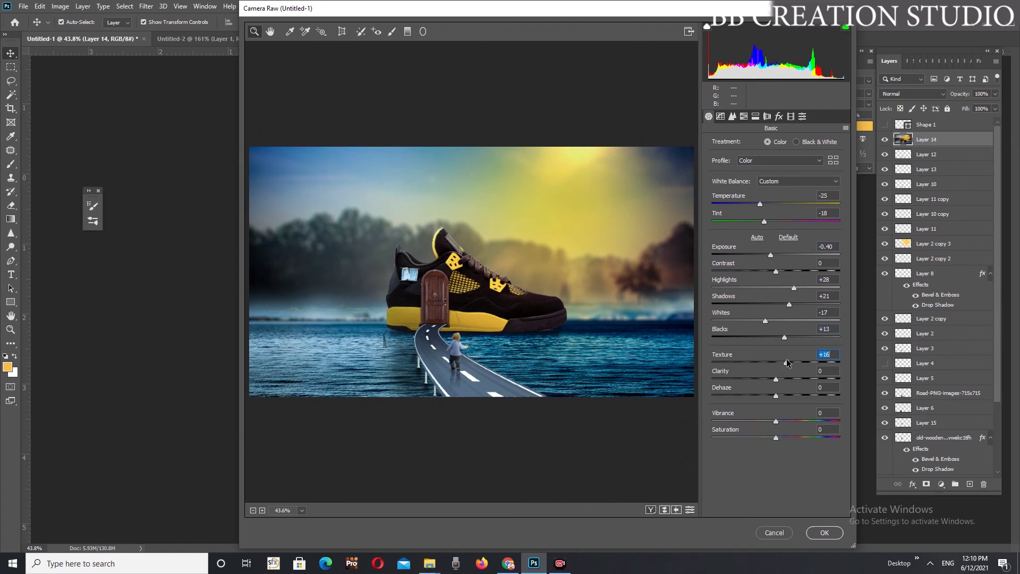
left_click(815, 534)
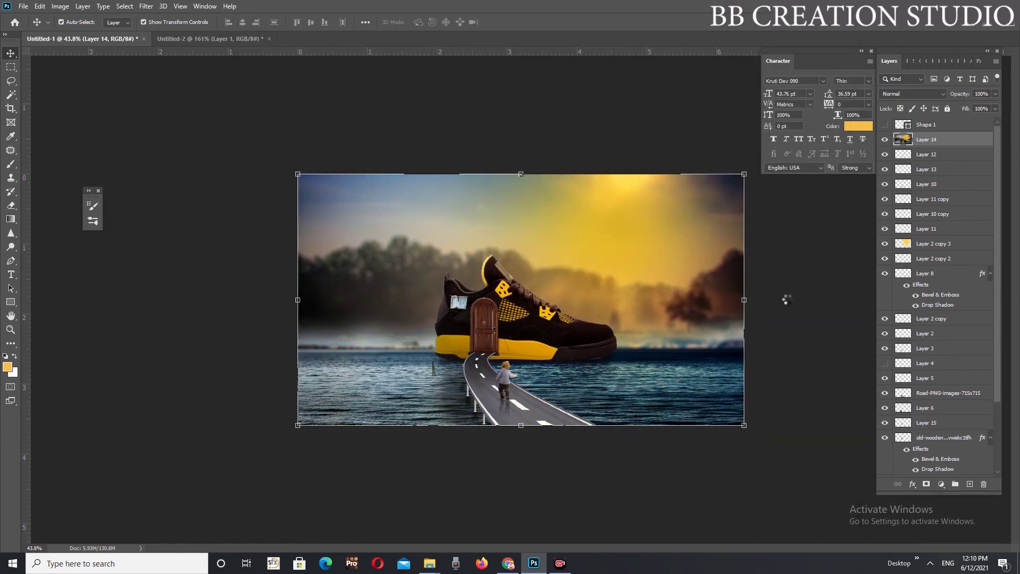